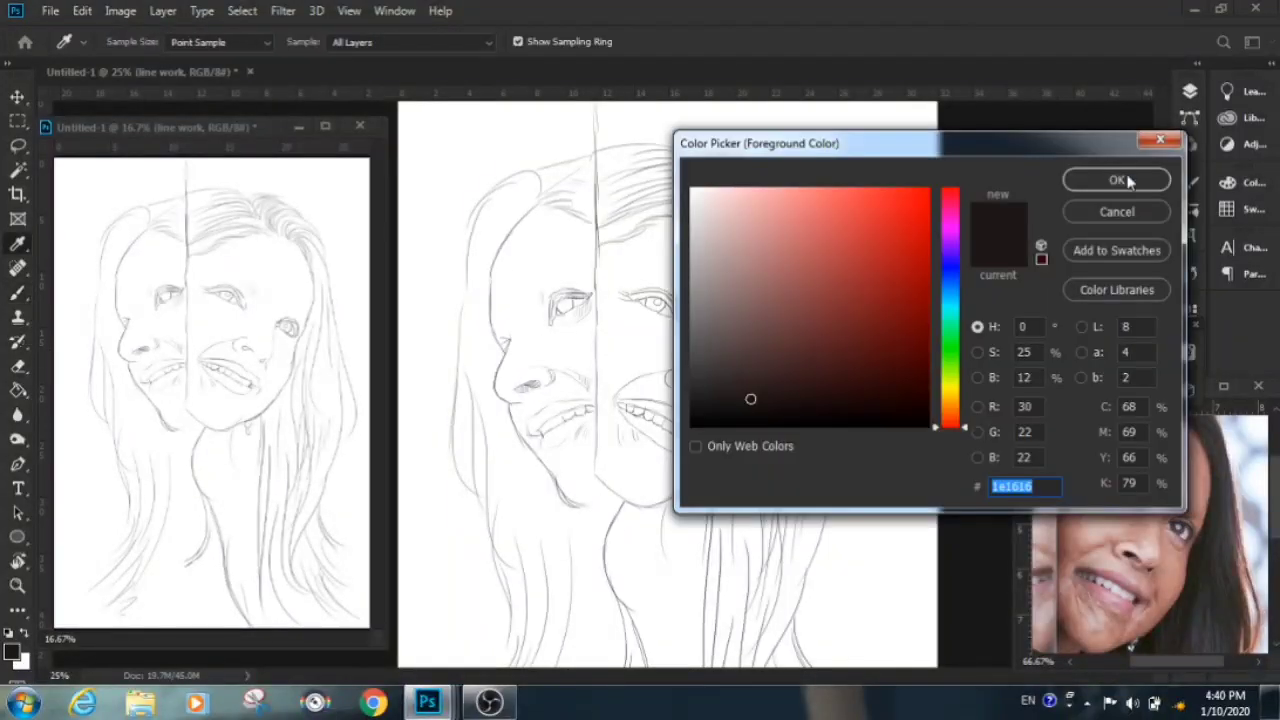
Paint a pink skin base over the face on Layer 3 and move it below the line work
click(711, 511)
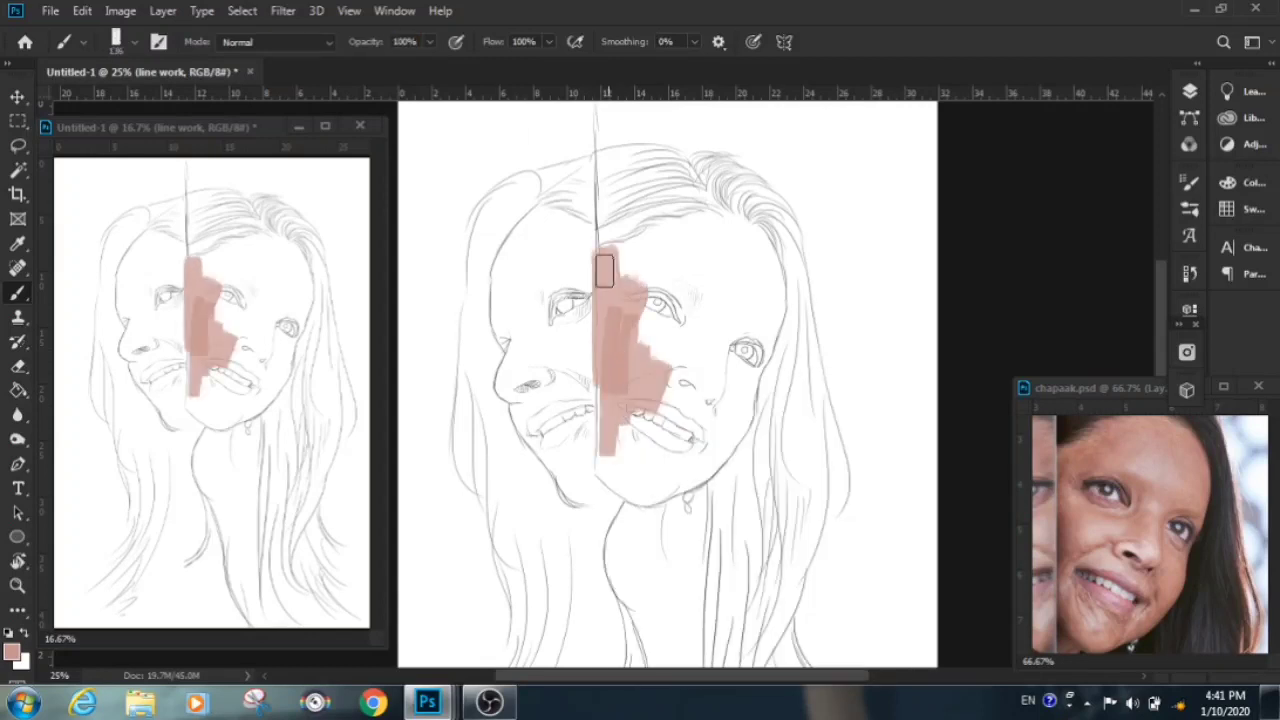
drag(580, 520, 675, 265)
click(1189, 90)
drag(1037, 206, 1037, 250)
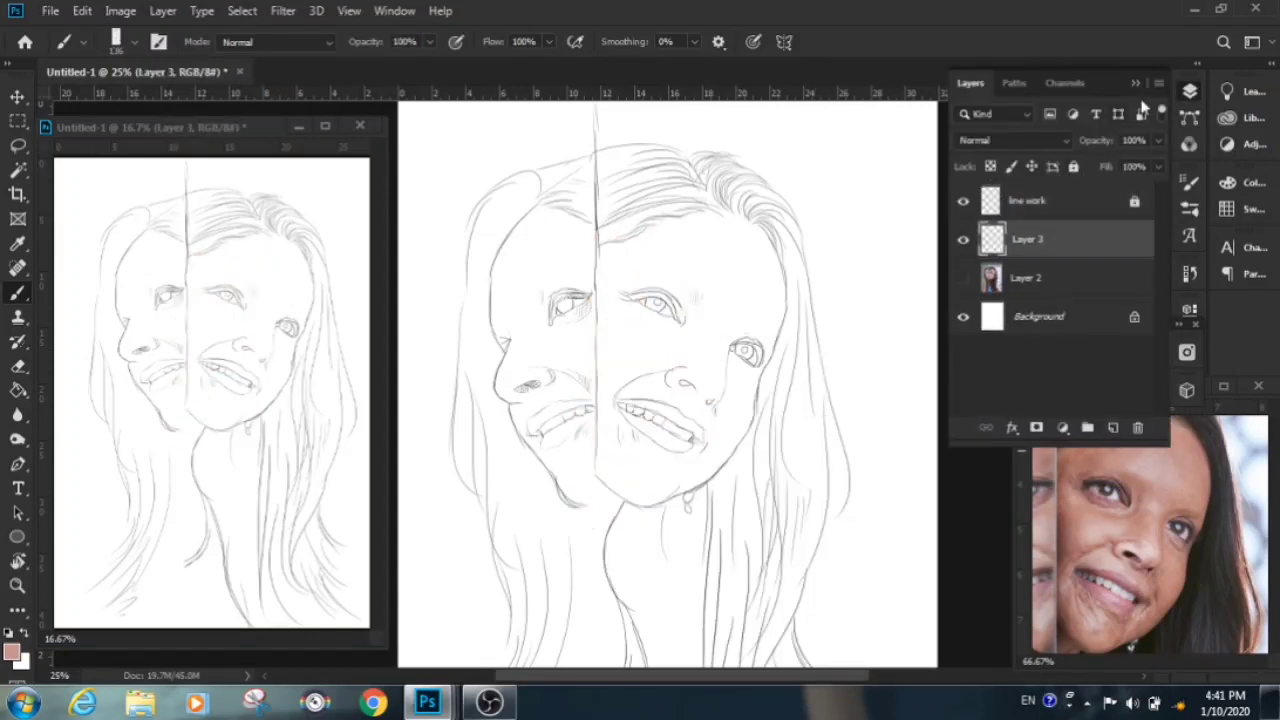
click(1189, 90)
mouse_move(610, 460)
mouse_down()
mouse_move(744, 248)
mouse_move(606, 443)
mouse_move(560, 354)
mouse_move(537, 383)
mouse_move(513, 350)
mouse_move(615, 600)
mouse_up()
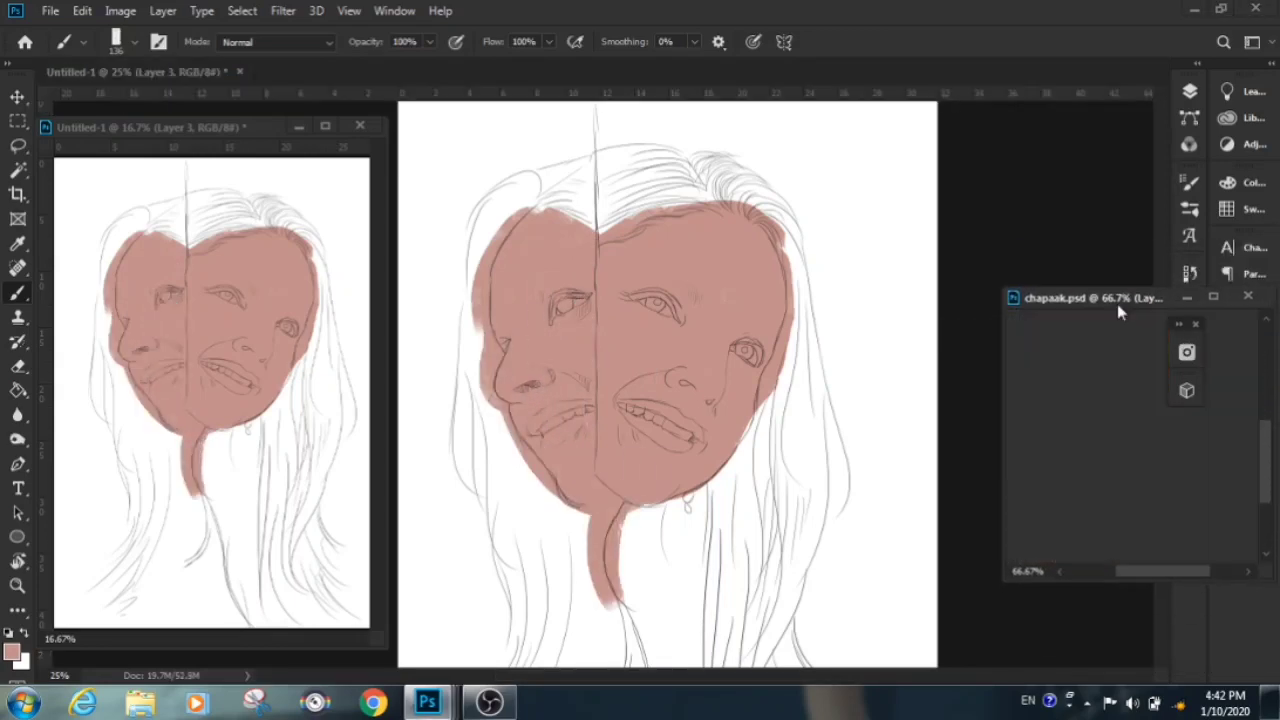
Extend the pink skin tone down the neck and across the right cheek
scroll(677, 456, up, 2)
drag(591, 357, 610, 570)
scroll(610, 570, down, 1)
drag(800, 420, 760, 525)
On a new hair layer, paint black hair along the right jaw, neck and below the jaw
click(1189, 90)
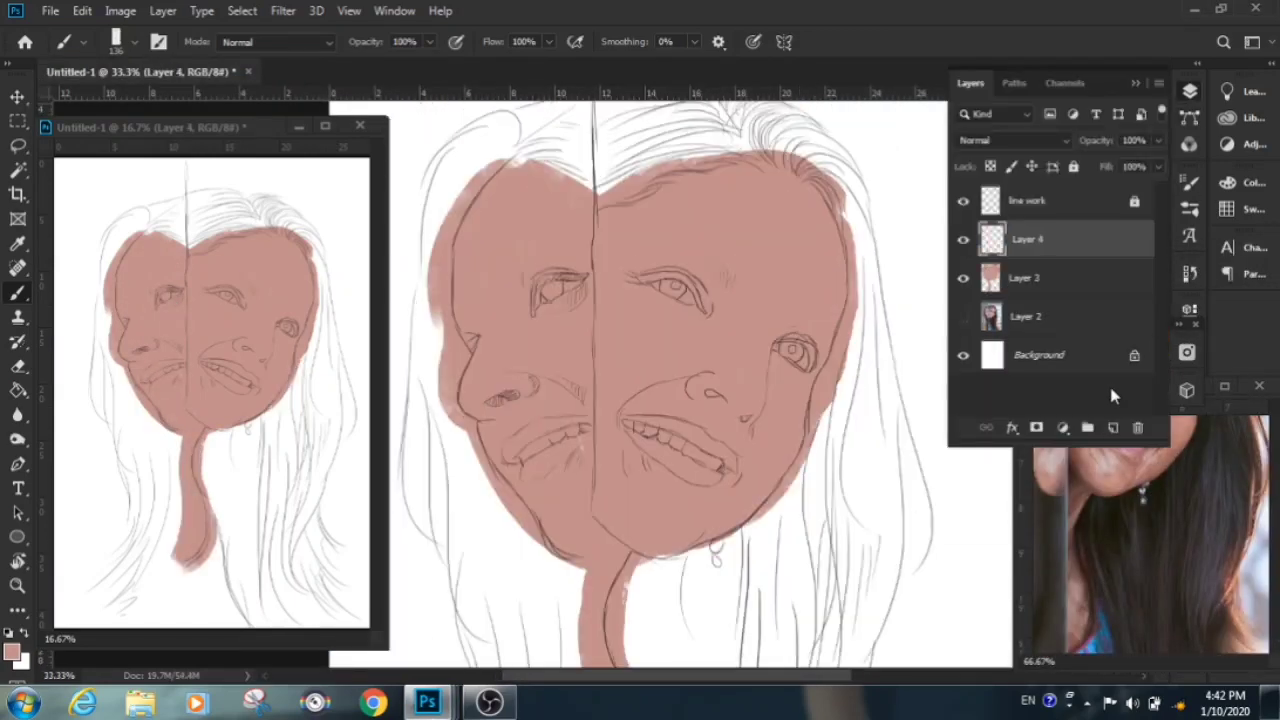
click(1189, 90)
drag(829, 405, 845, 540)
scroll(666, 580, down, 2)
drag(860, 185, 640, 500)
drag(700, 350, 640, 570)
drag(750, 355, 680, 560)
drag(790, 410, 720, 620)
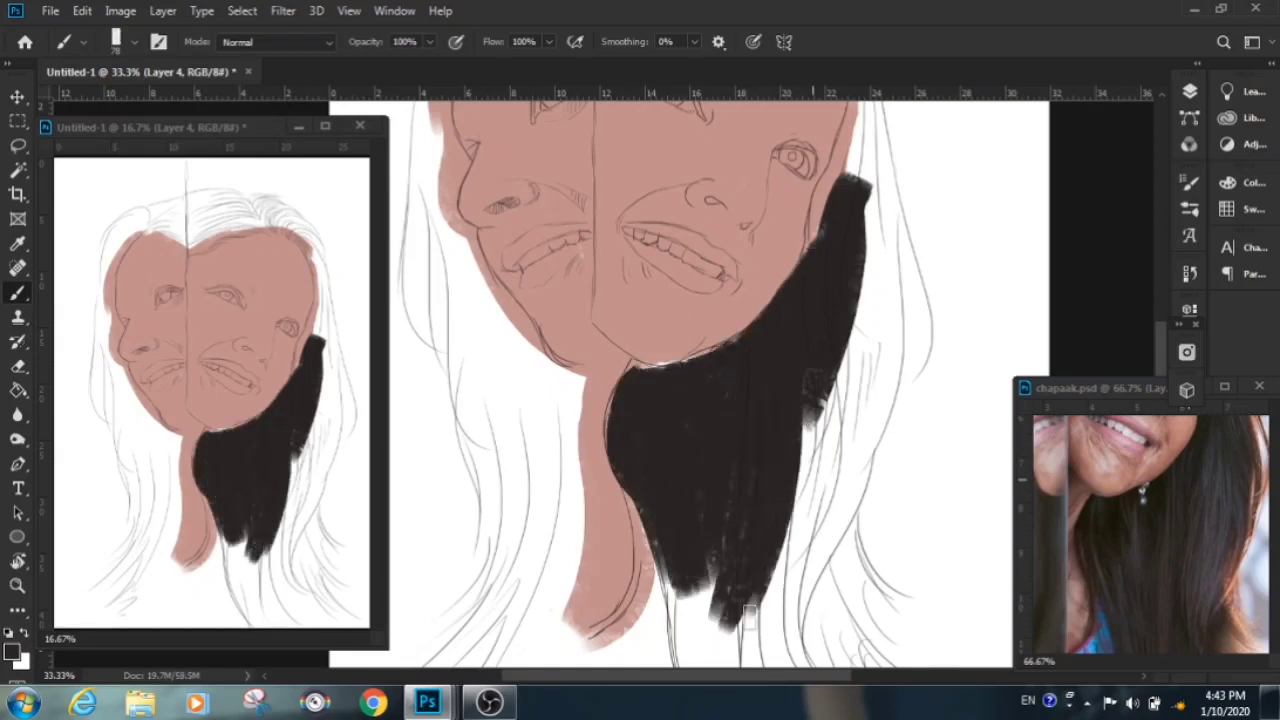
drag(865, 200, 850, 450)
drag(870, 225, 850, 460)
scroll(850, 460, up, 2)
Switch to a hard round brush tip, then a square tip, painting a dark stroke at the hair top
right_click(845, 450)
scroll(875, 540, up, 2)
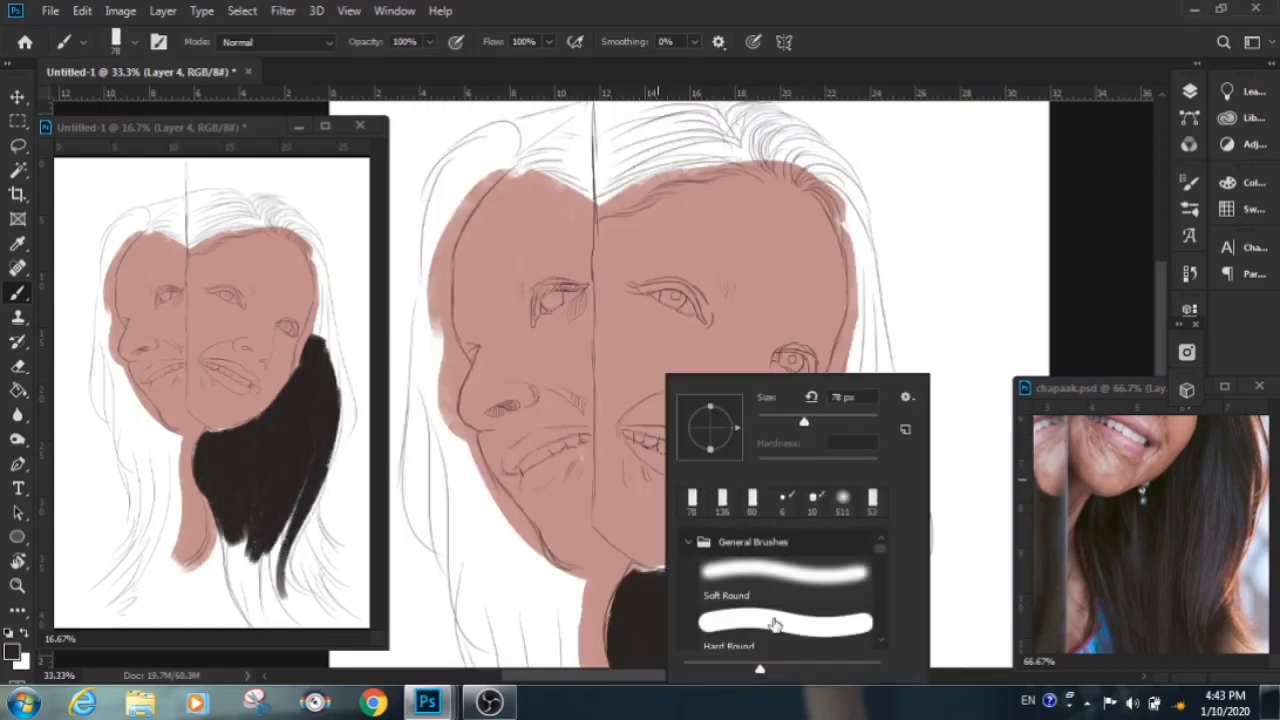
scroll(880, 540, down, 1)
double_click(780, 590)
right_click(925, 400)
drag(600, 140, 690, 135)
right_click(690, 400)
scroll(806, 593, down, 3)
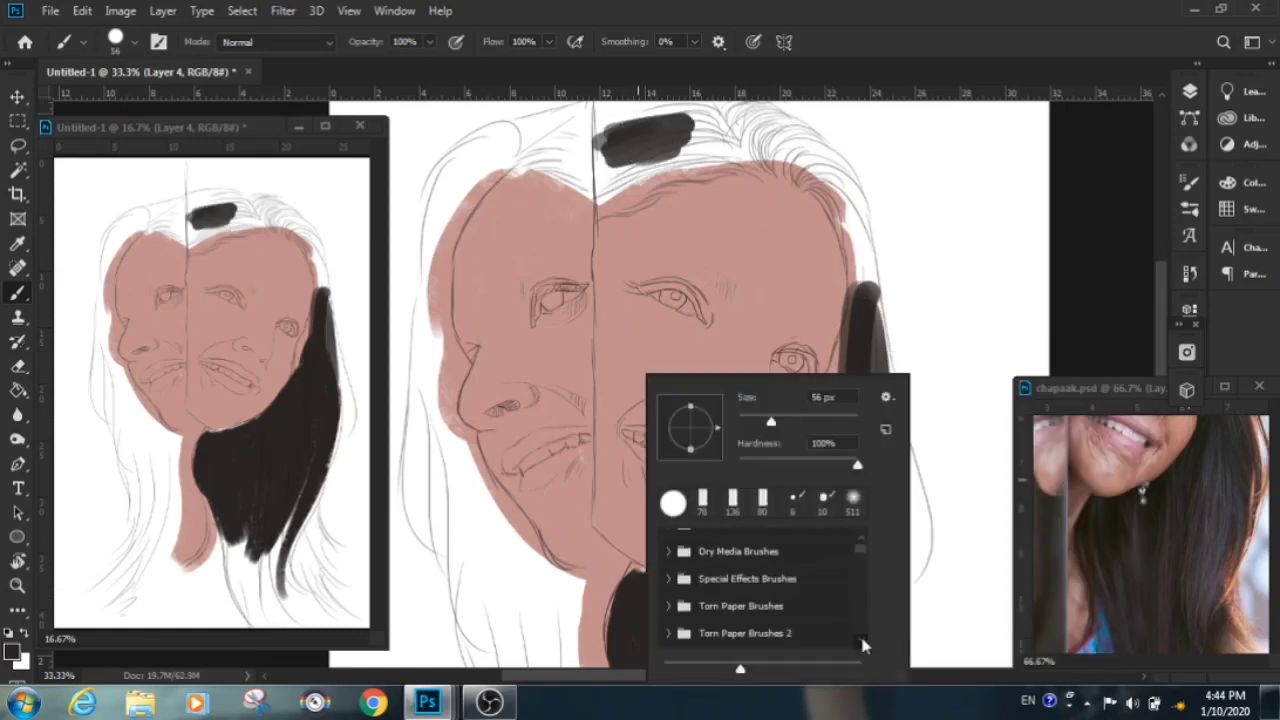
scroll(806, 593, down, 2)
double_click(806, 593)
right_click(915, 392)
scroll(1000, 560, down, 2)
key(Return)
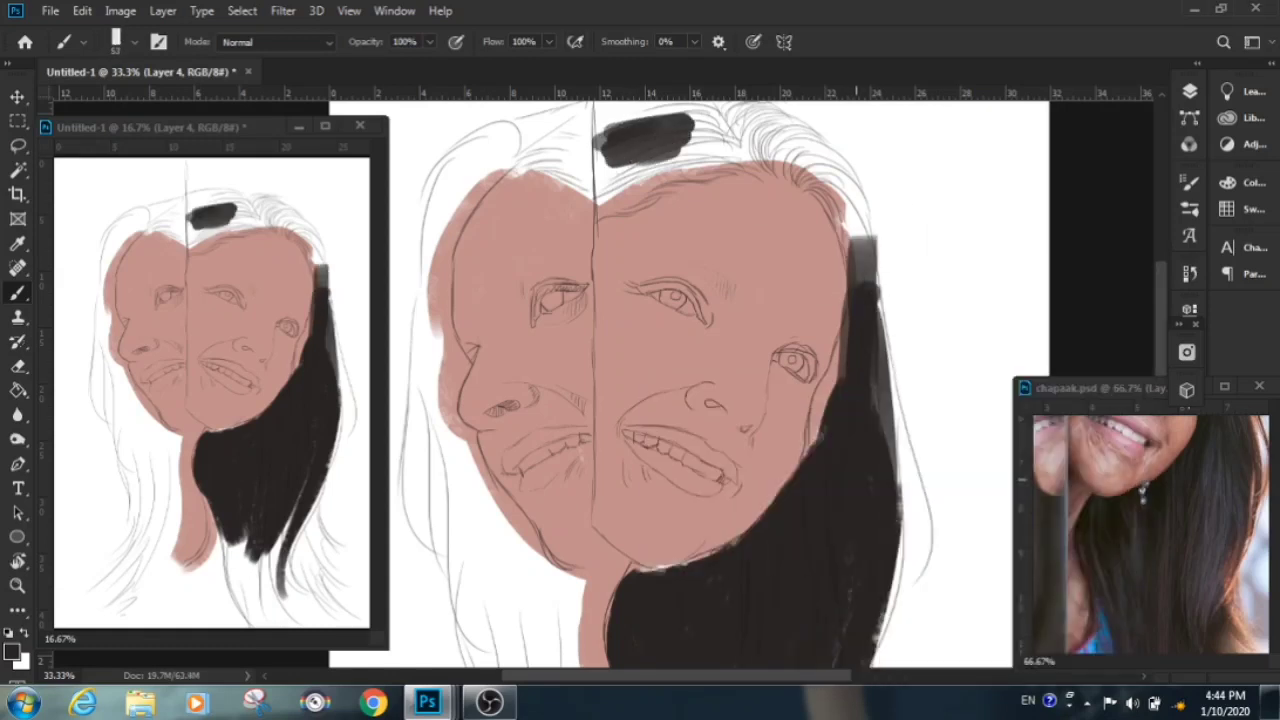
Fill black hair along the right edge, top-right hairline and across the top of the head
drag(847, 298, 802, 465)
drag(835, 170, 865, 266)
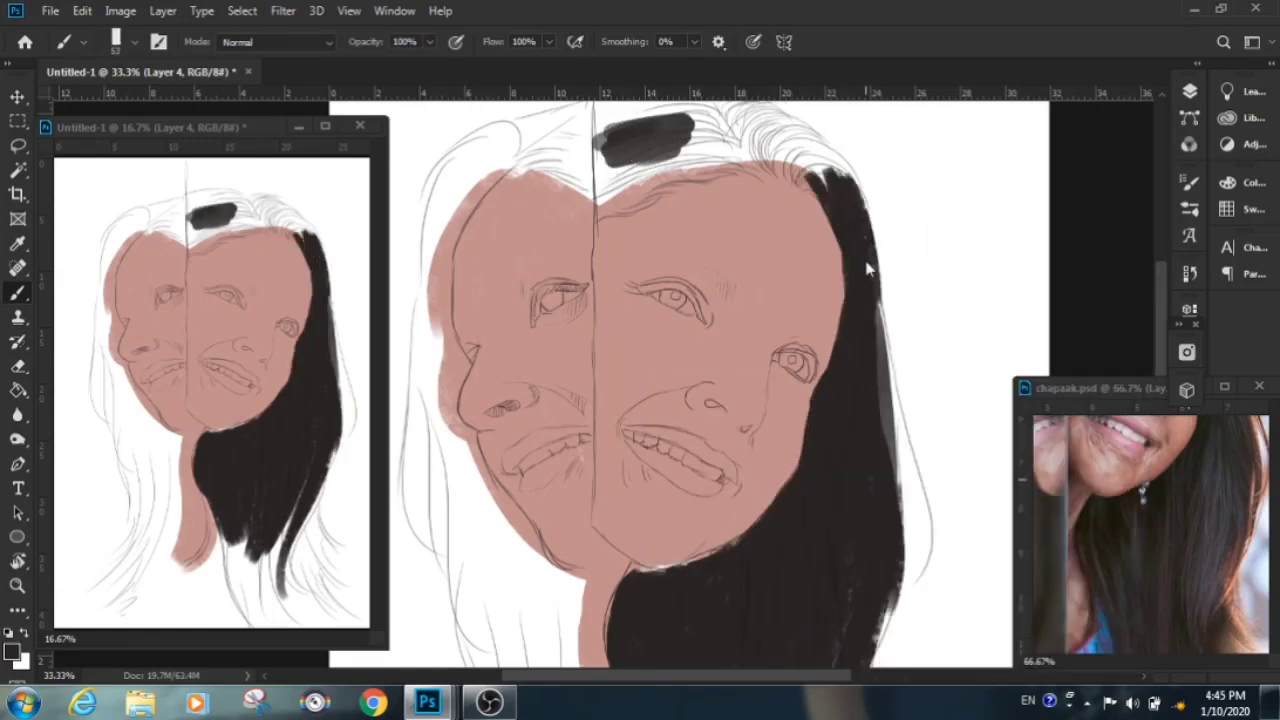
mouse_move(715, 125)
mouse_down()
mouse_move(602, 198)
mouse_move(690, 145)
mouse_move(755, 130)
mouse_up()
scroll(700, 160, up, 2)
mouse_move(600, 200)
mouse_down()
mouse_move(740, 160)
mouse_move(860, 250)
mouse_up()
key(ctrl+plus)
key(ctrl+plus)
Undo a stray shading stroke and paint the dark iris of the right-hand face's eye
scroll(808, 277, up, 3)
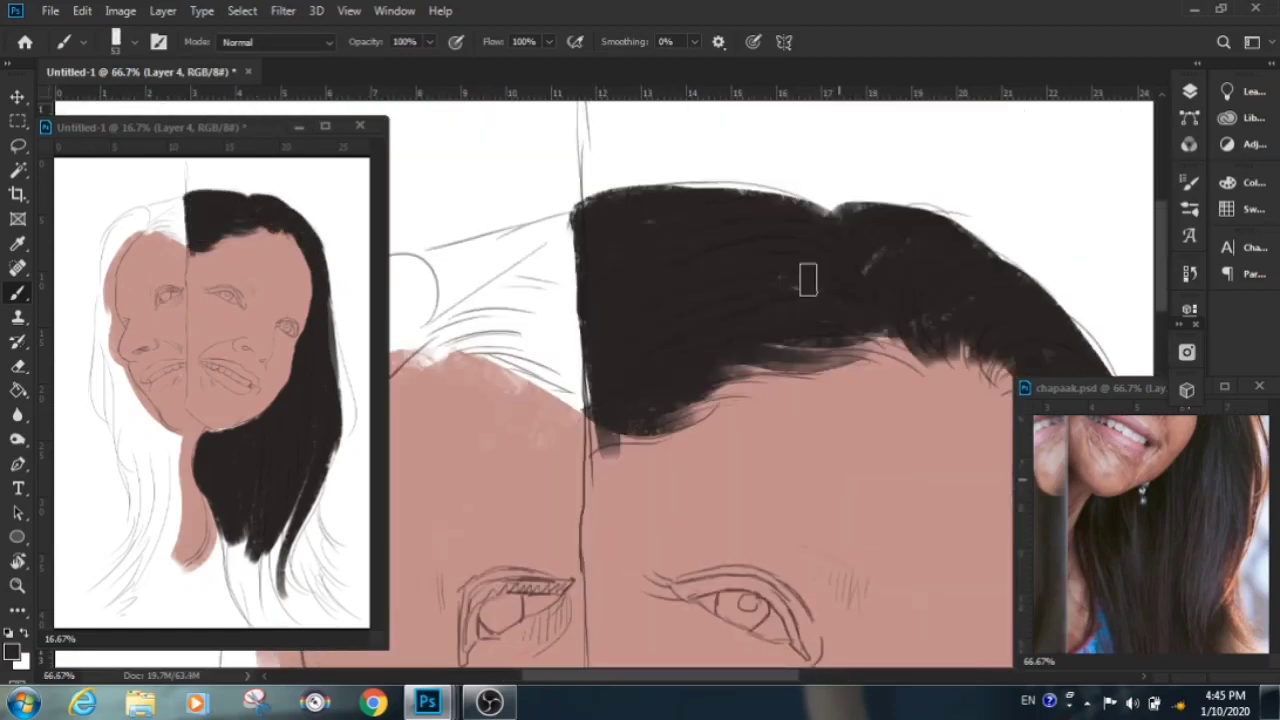
scroll(808, 277, down, 5)
scroll(1150, 530, up, 3)
scroll(652, 382, up, 3)
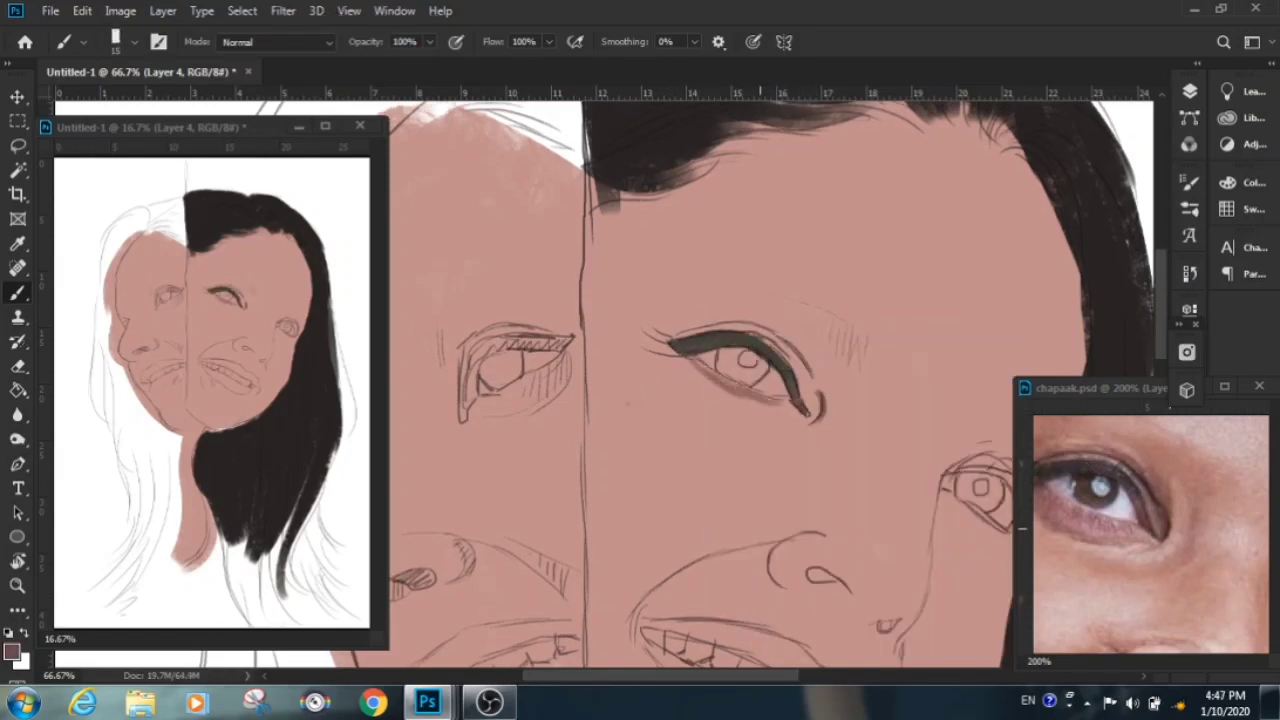
key(ctrl+z)
drag(720, 352, 735, 363)
drag(1134, 534, 787, 397)
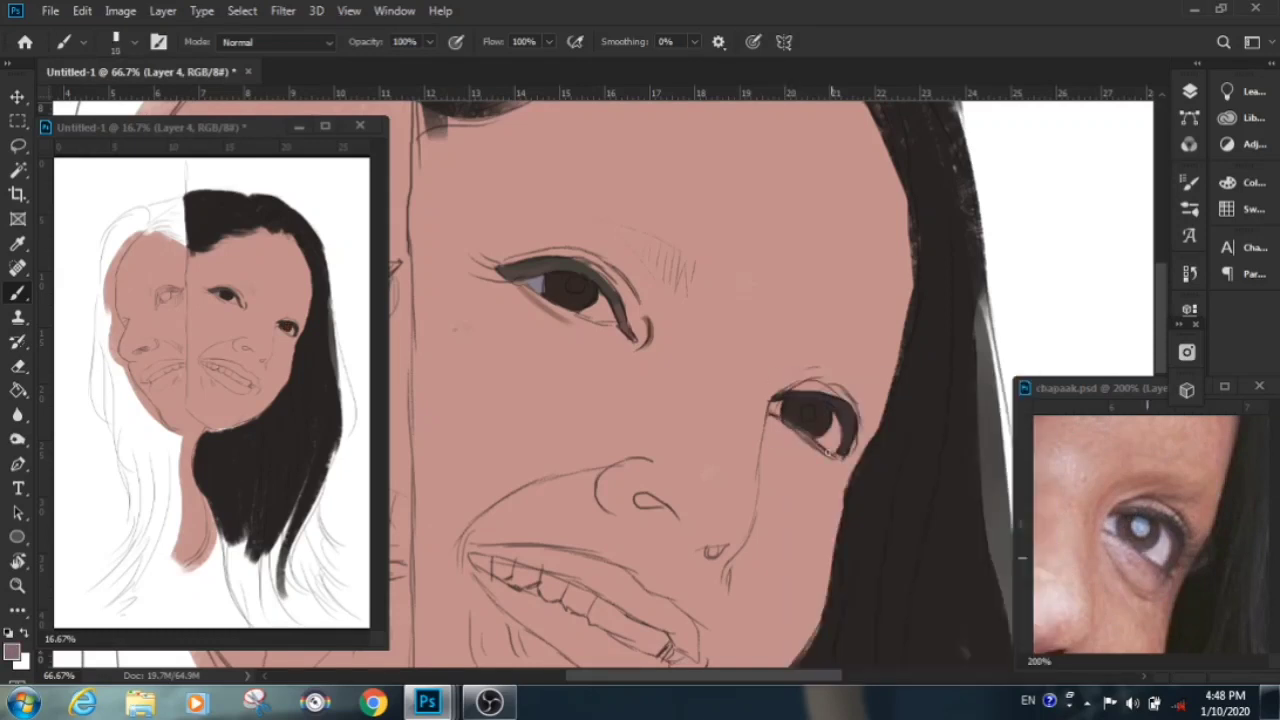
Add Layer 5 for the skin shading
scroll(1071, 466, down, 3)
scroll(700, 400, up, 3)
click(1189, 91)
click(1077, 354)
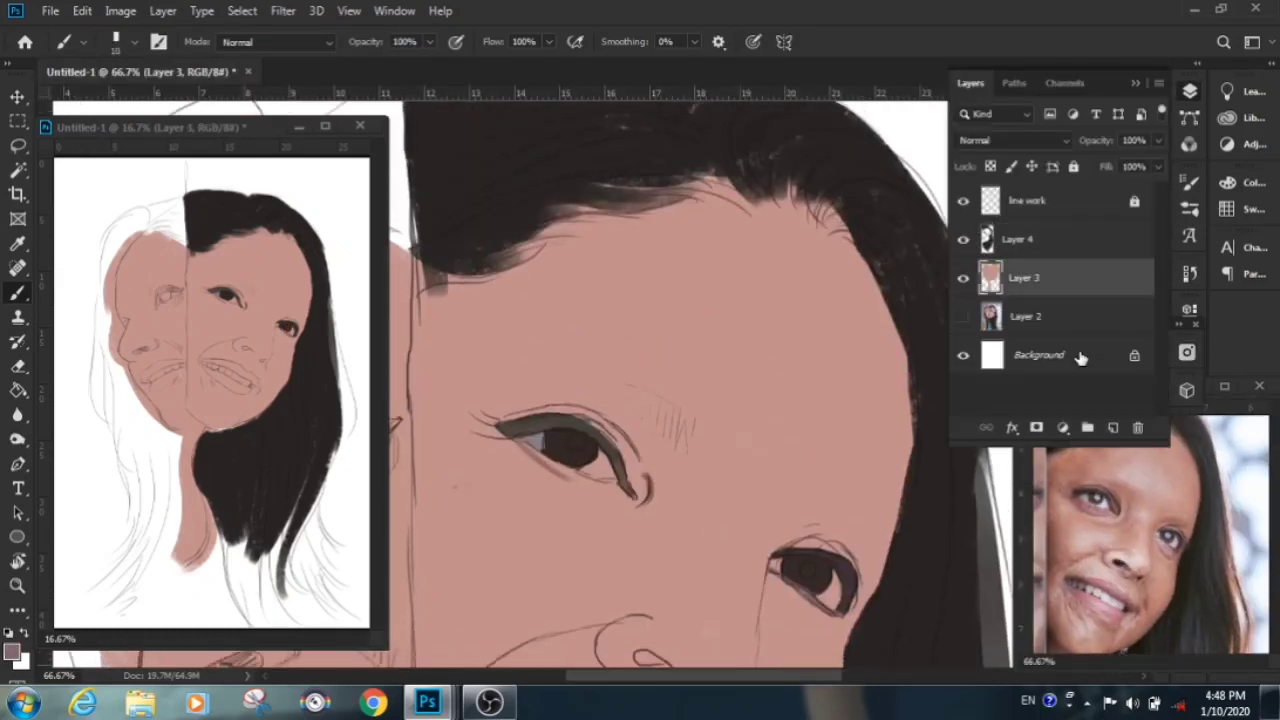
With a much larger brush, softly shade the forehead and around and under the upper eye
right_click(640, 432)
drag(690, 392, 760, 392)
drag(500, 330, 608, 183)
drag(460, 300, 700, 250)
mouse_move(600, 400)
mouse_down()
mouse_move(680, 470)
mouse_move(605, 470)
mouse_up()
drag(500, 440, 610, 500)
drag(540, 535, 660, 535)
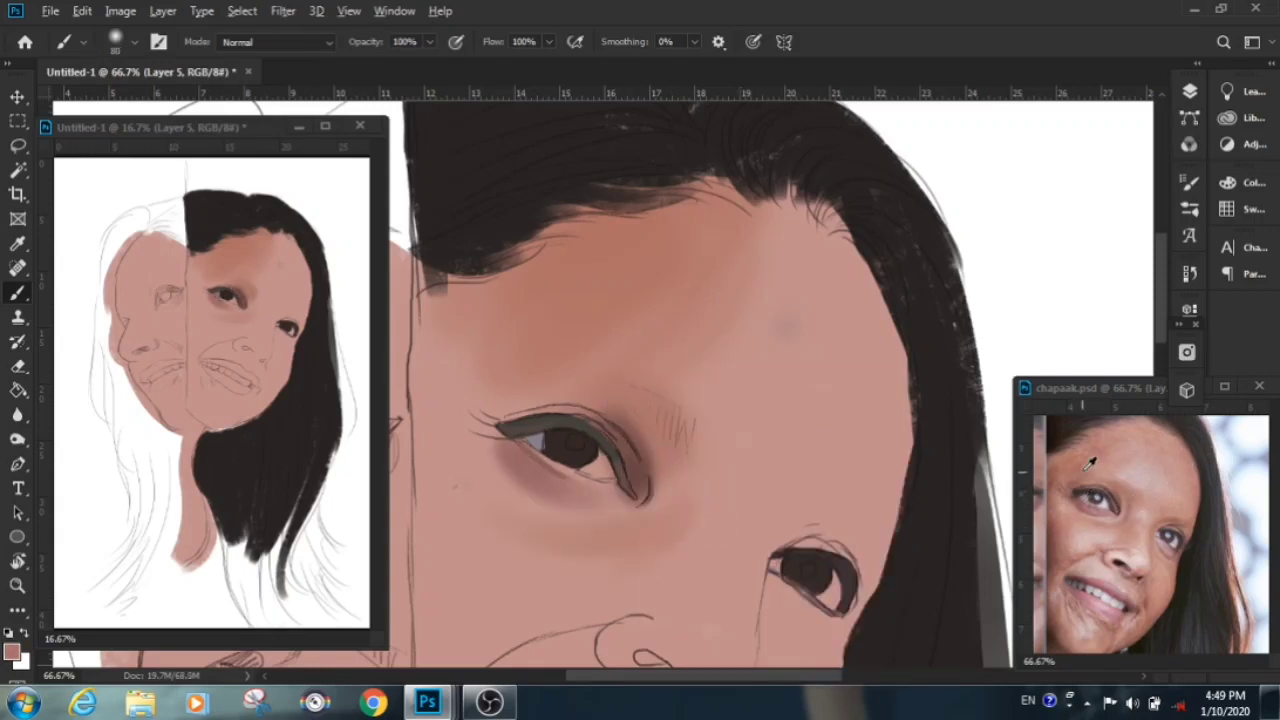
Shrink the brush and shade down the cheek beside the mouth
right_click(590, 300)
drag(800, 400, 770, 400)
key(Return)
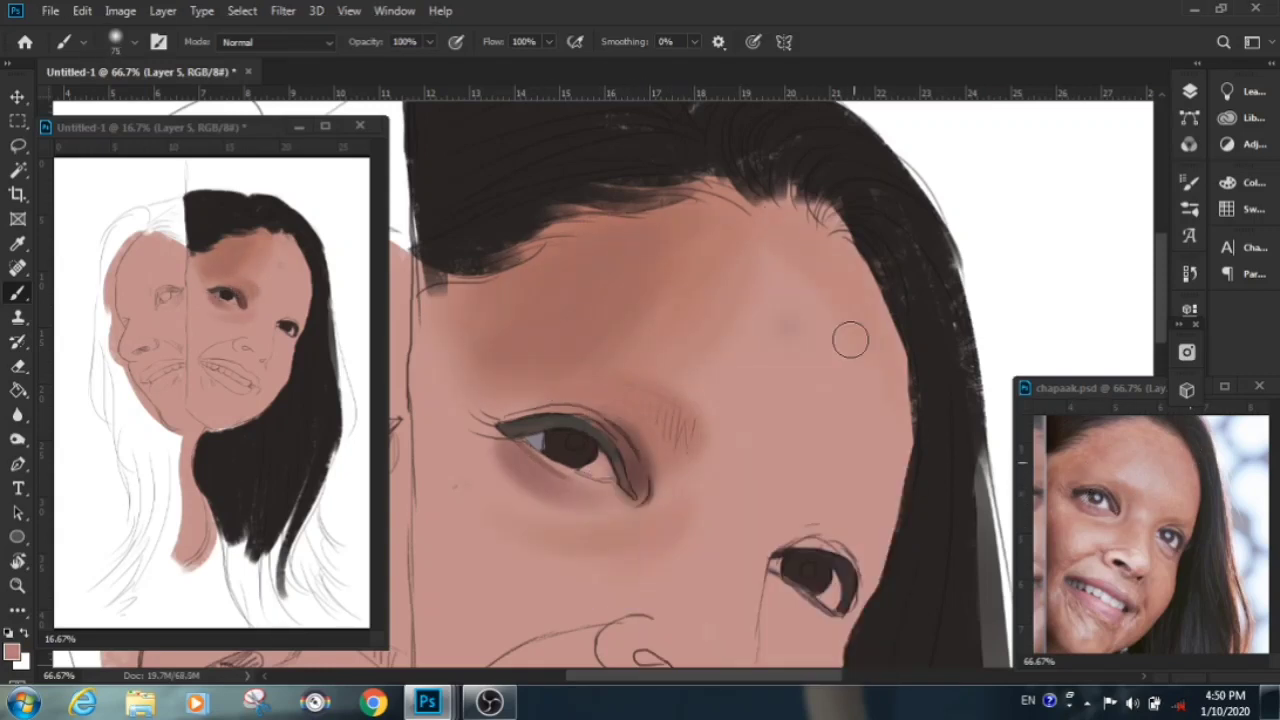
drag(855, 540, 900, 260)
right_click(560, 375)
key(Return)
scroll(640, 450, down, 5)
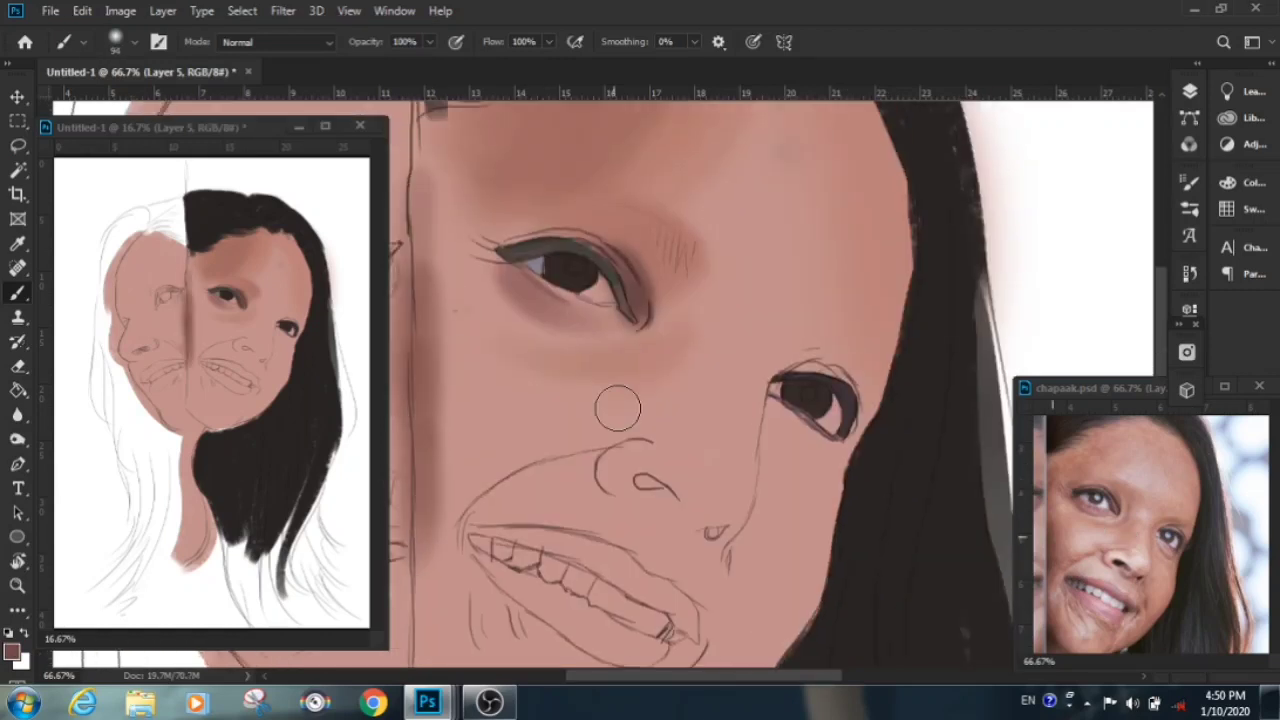
drag(430, 460, 473, 520)
drag(470, 350, 455, 520)
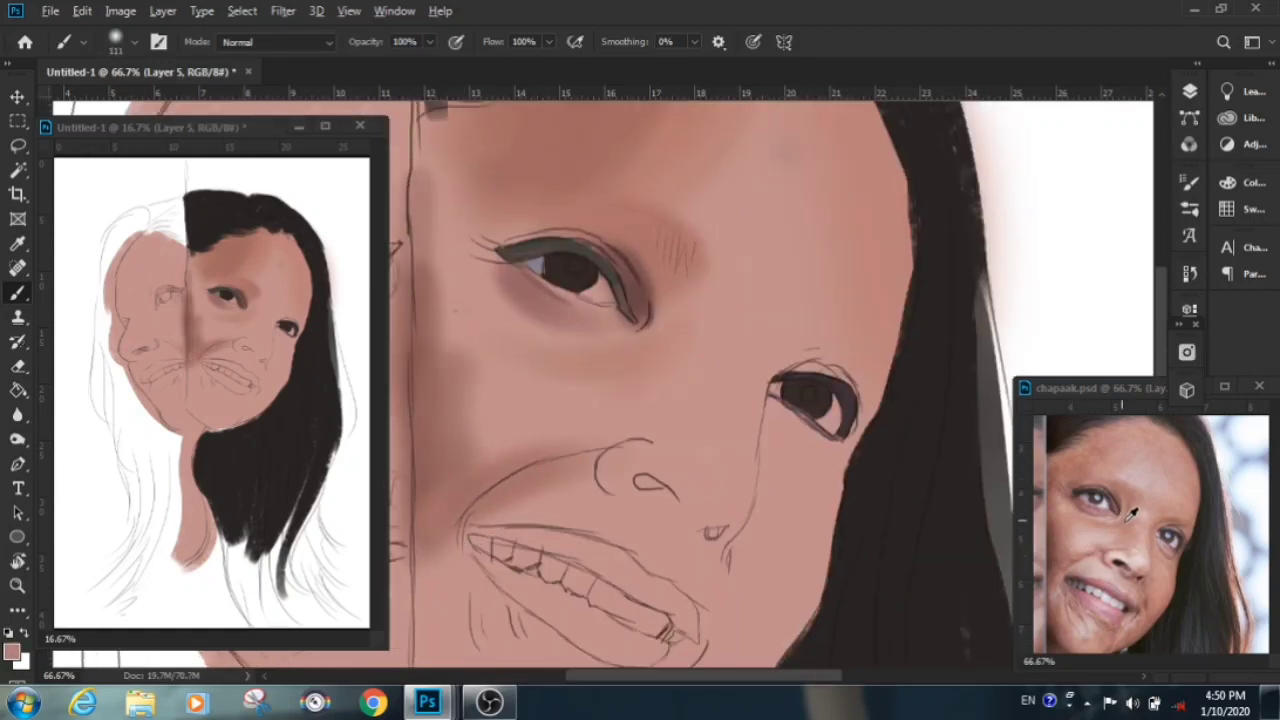
Sample a reference skin colour and, at 62% opacity, add highlights on forehead and nose bridge
alt+click(1085, 513)
drag(420, 290, 450, 375)
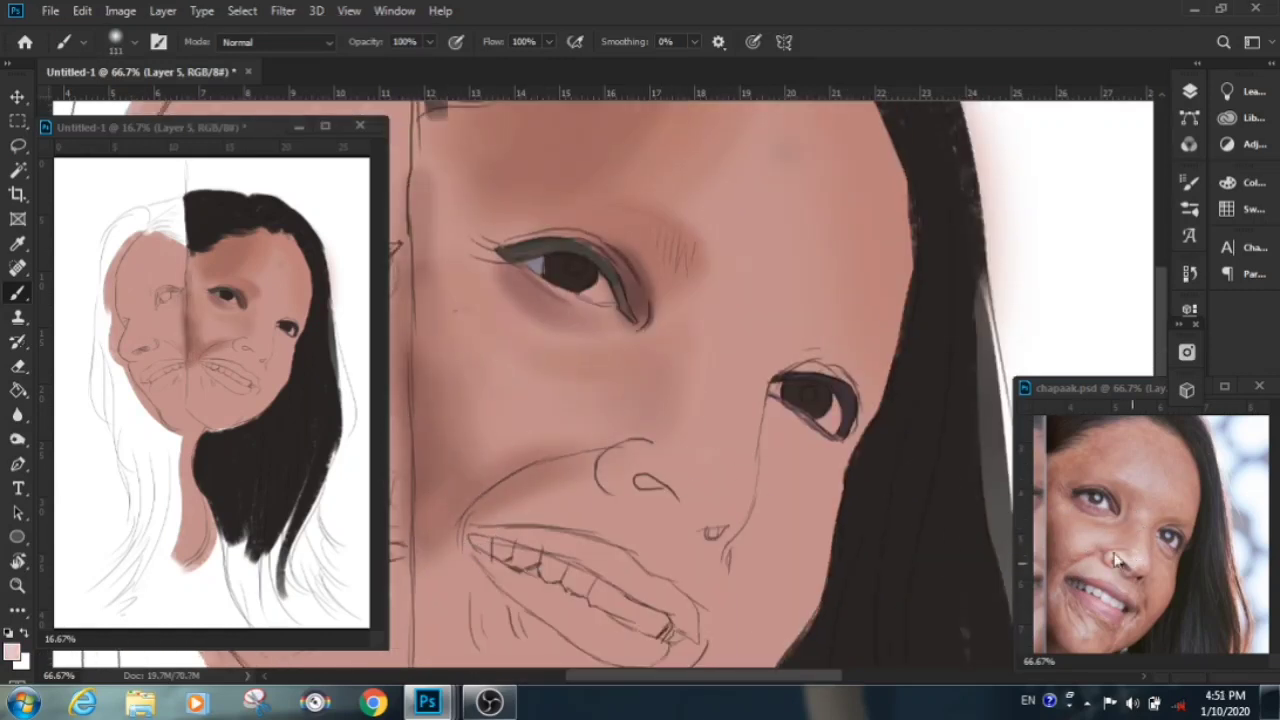
key(6)
key(2)
key(bracketleft)
key(bracketleft)
mouse_move(669, 180)
mouse_down()
mouse_move(740, 303)
mouse_move(730, 480)
mouse_up()
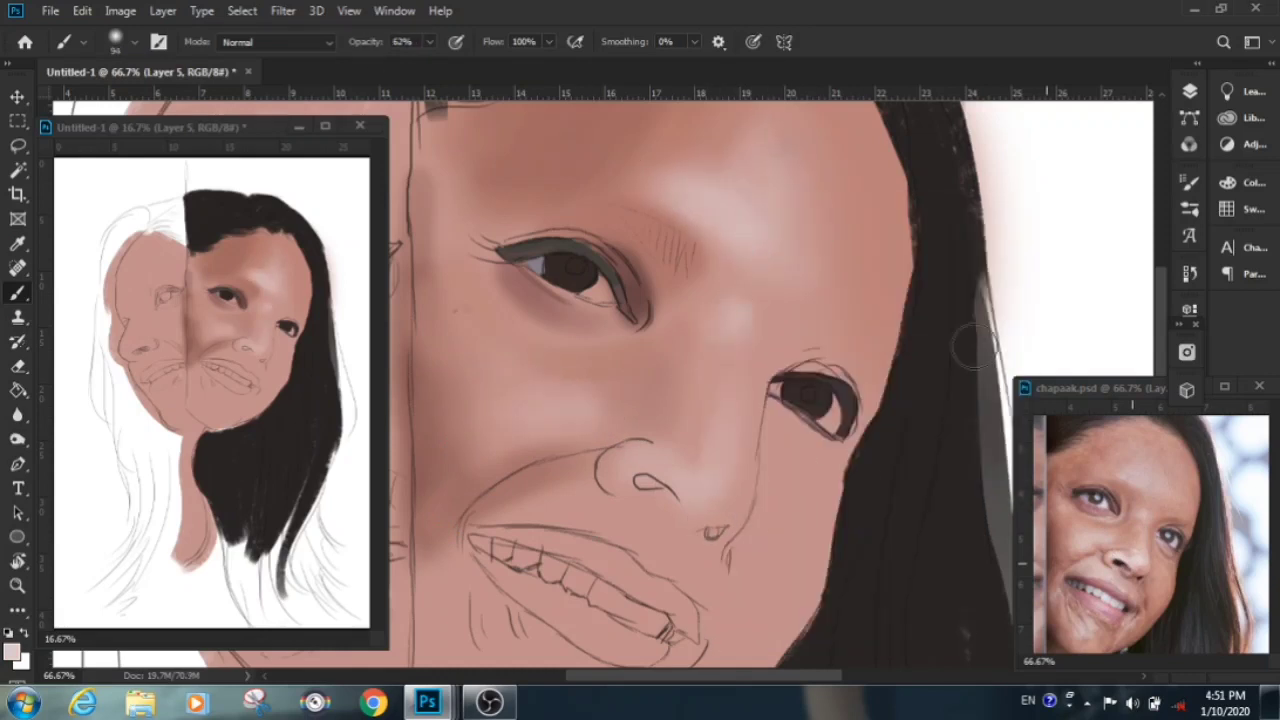
With a darker sampled skin tone, shade the nostril, jawline, under the chin and mouth corner
scroll(970, 350, down, 3)
alt+click(548, 300)
drag(735, 380, 715, 470)
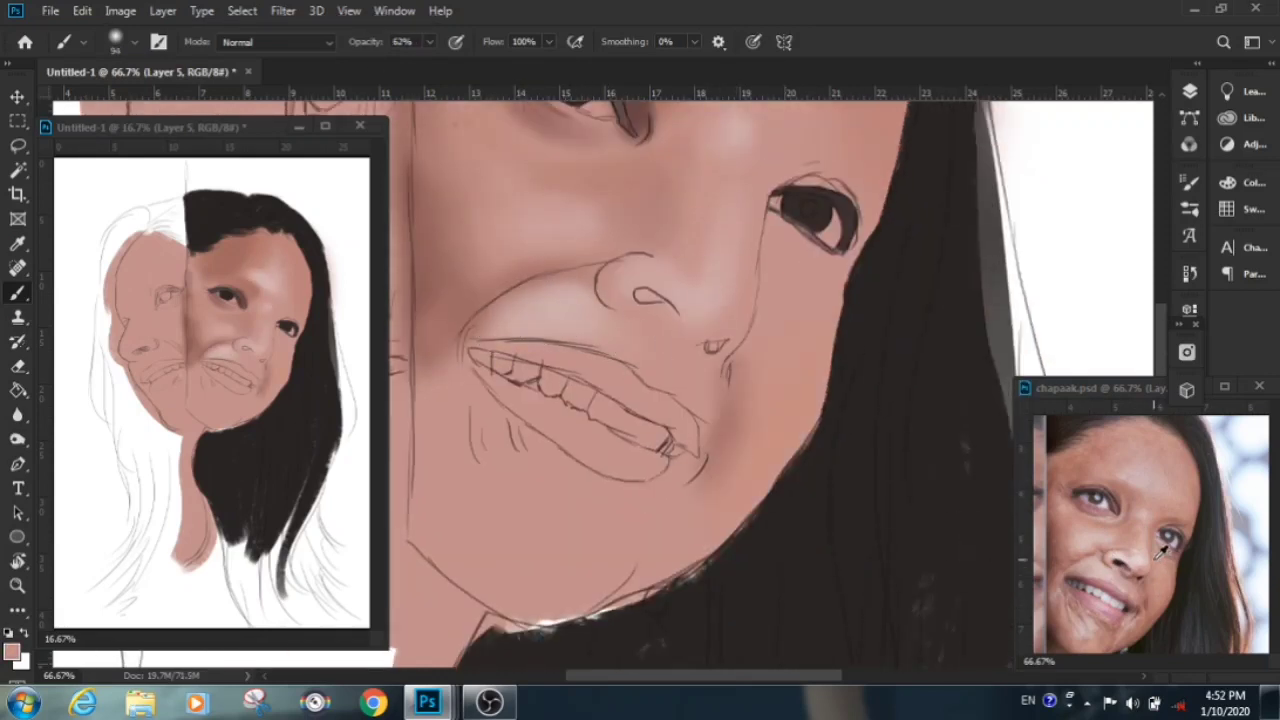
drag(663, 317, 593, 283)
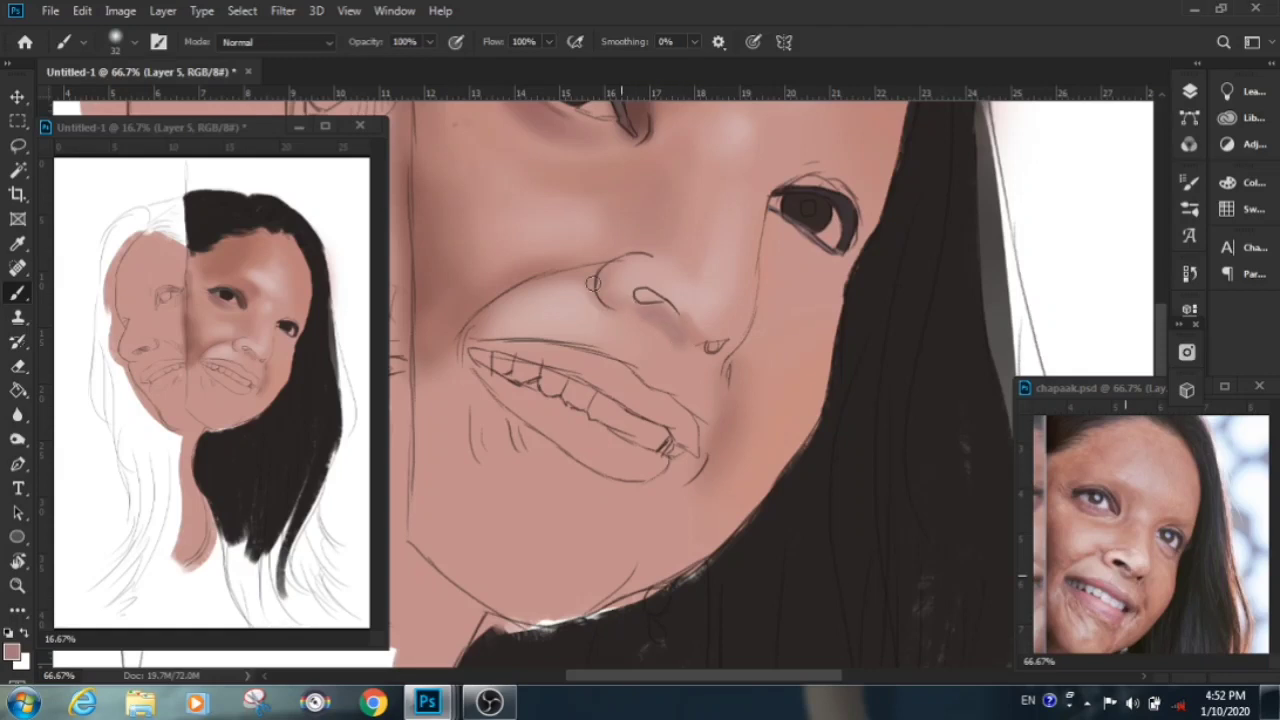
right_click(878, 252)
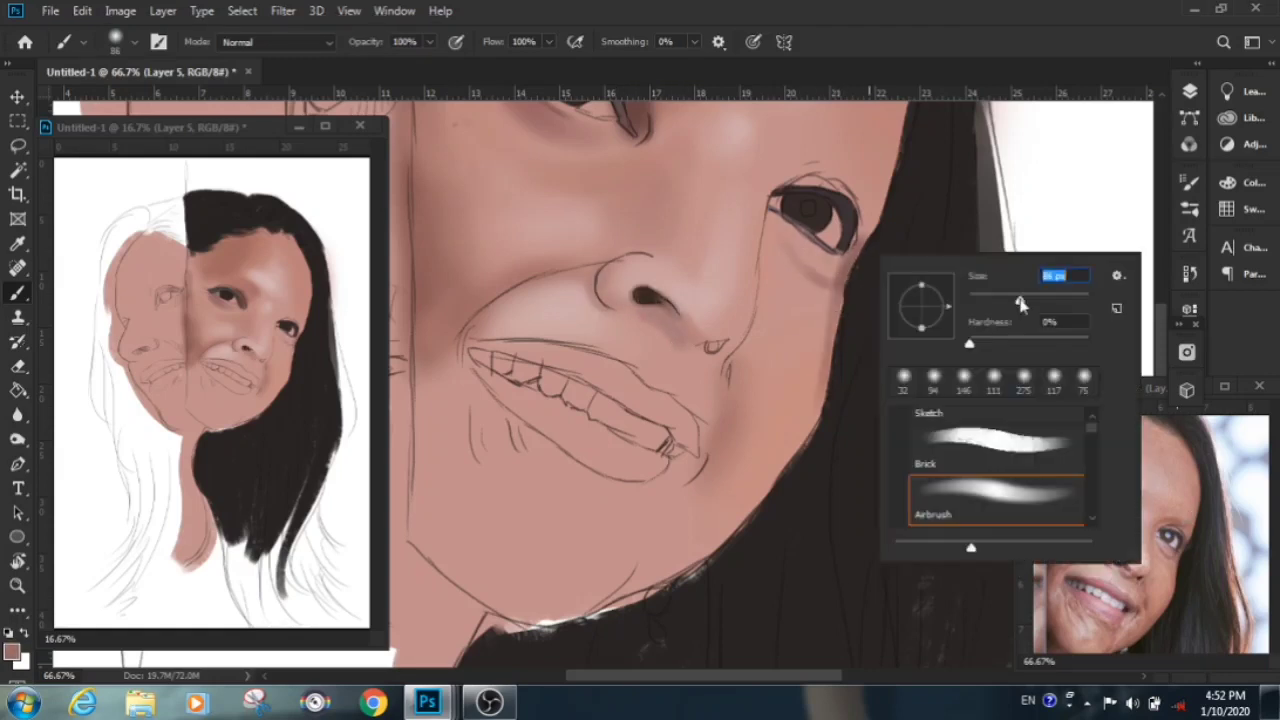
scroll(850, 380, up, 3)
scroll(835, 459, down, 5)
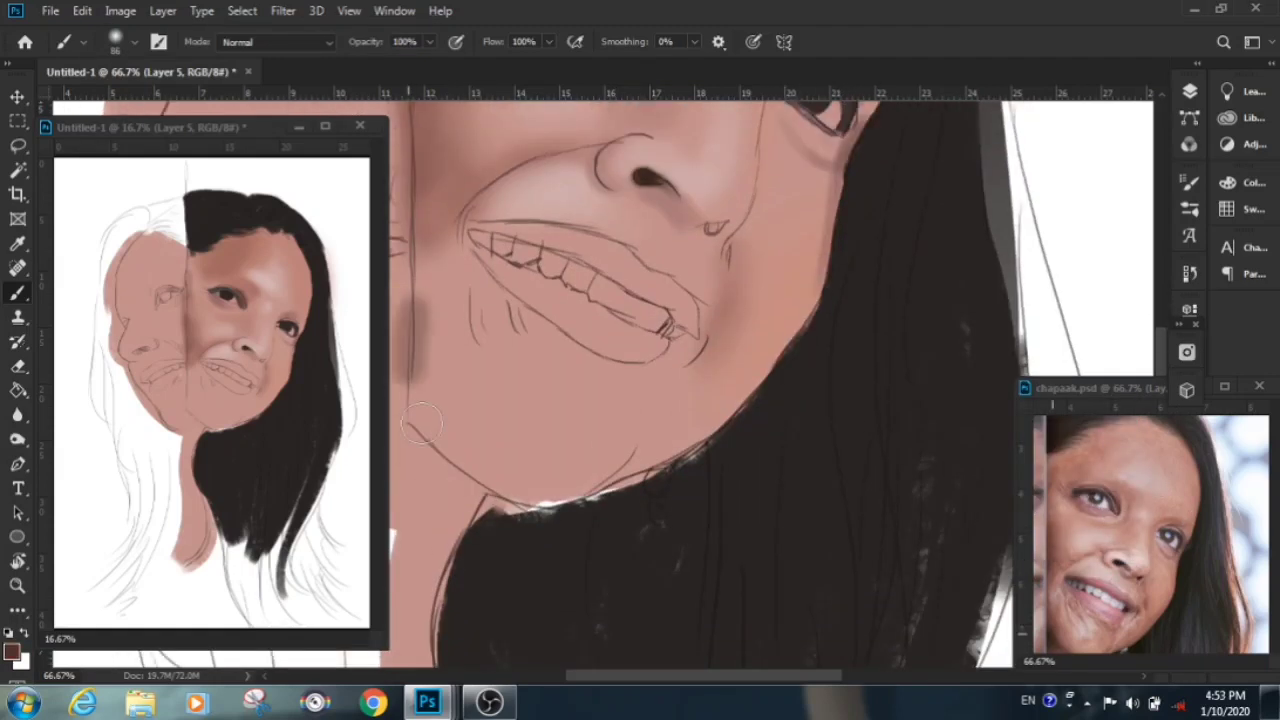
drag(612, 470, 720, 410)
mouse_move(560, 480)
mouse_down()
mouse_move(790, 320)
mouse_move(600, 433)
mouse_up()
drag(668, 338, 696, 348)
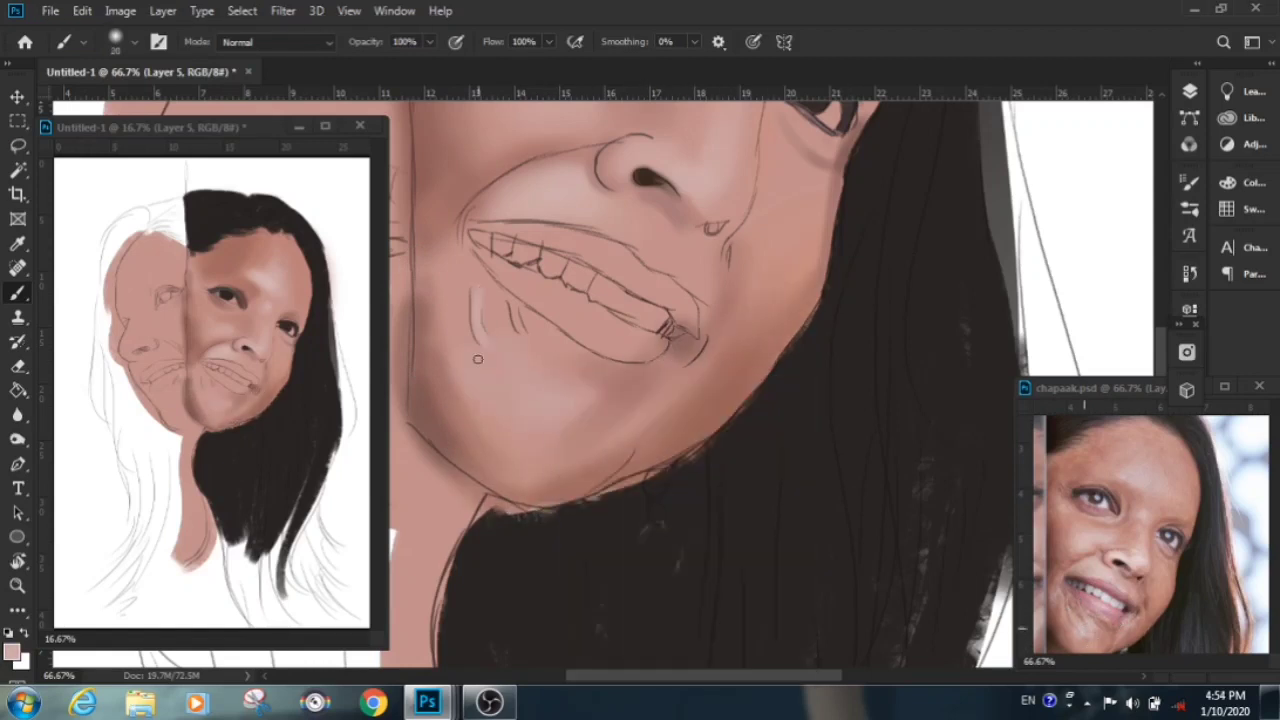
Select Layer 3 in the Layers panel
scroll(1170, 345, up, 2)
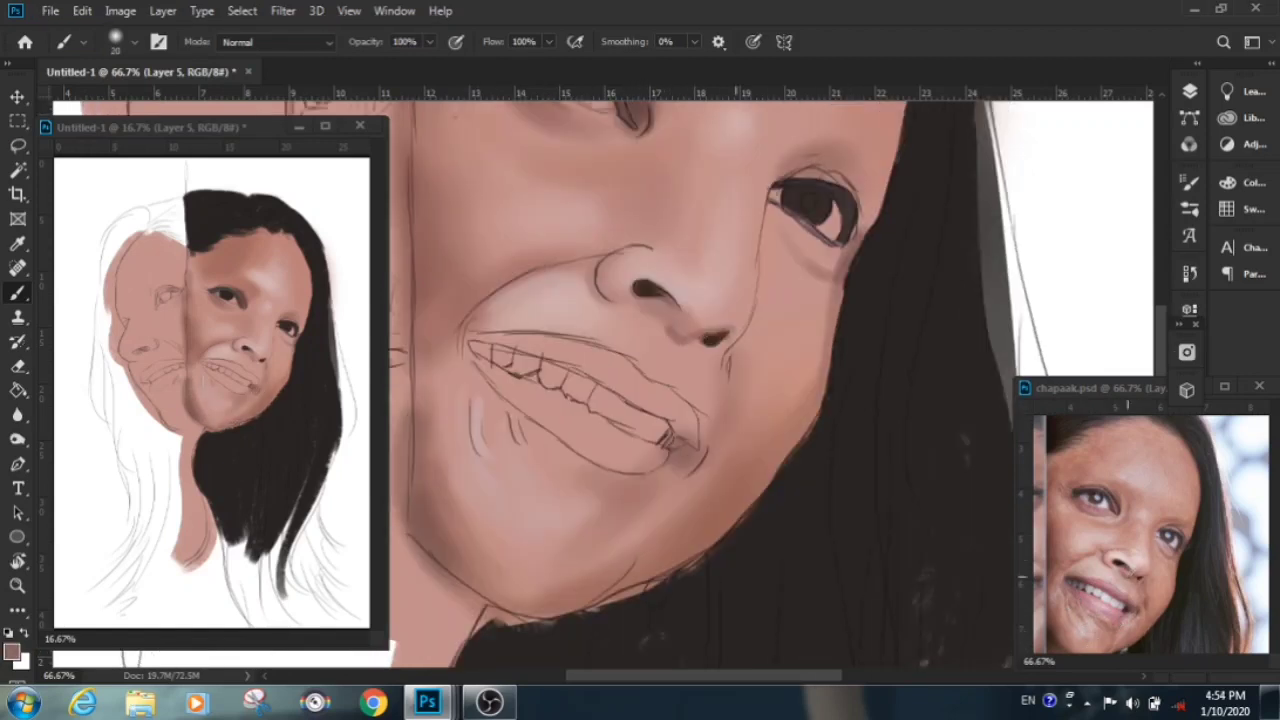
scroll(735, 271, up, 4)
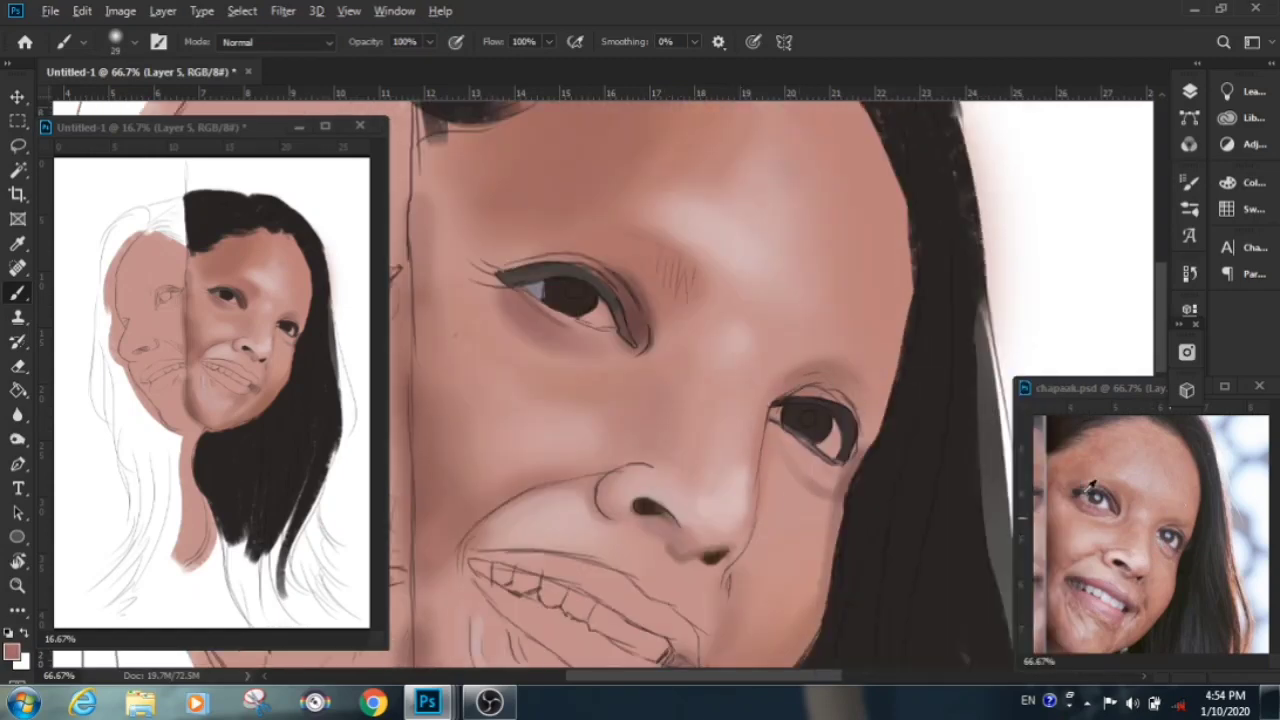
scroll(1134, 346, up, 2)
click(1189, 91)
click(1070, 314)
Shrink the brush for fine detail and scroll over the face from chin to forehead
click(1189, 91)
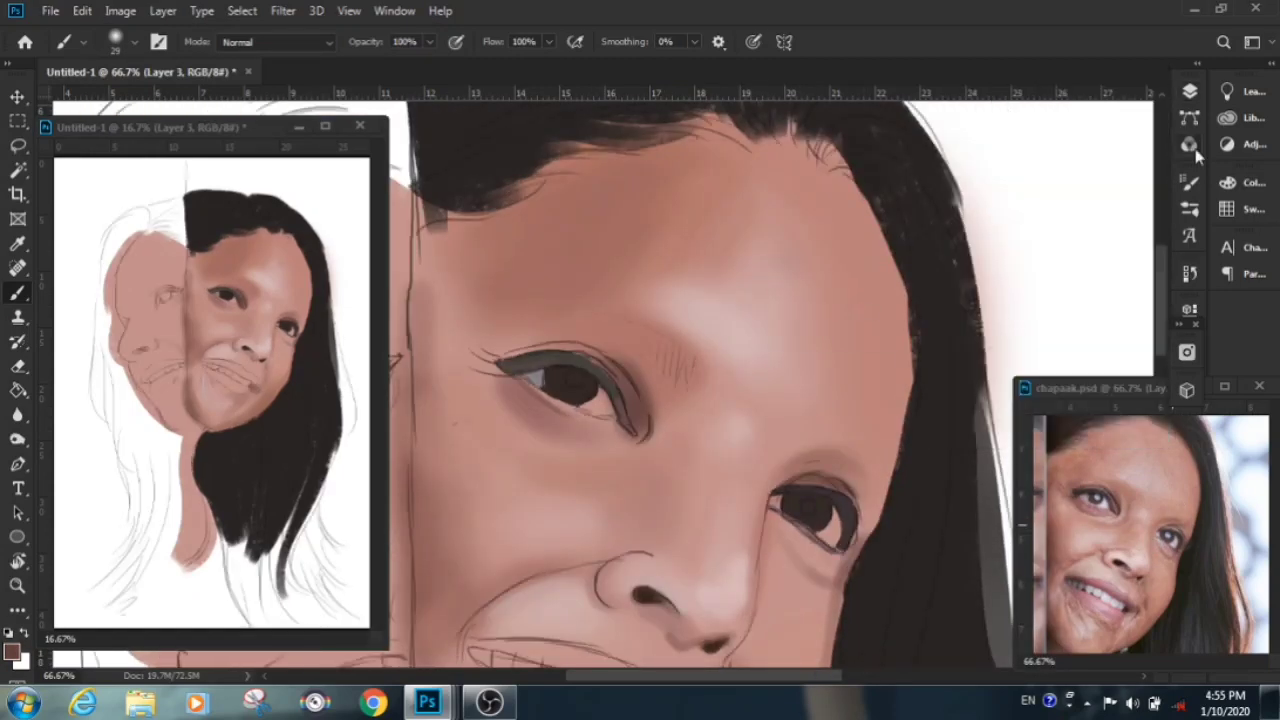
right_click(820, 360)
key(Return)
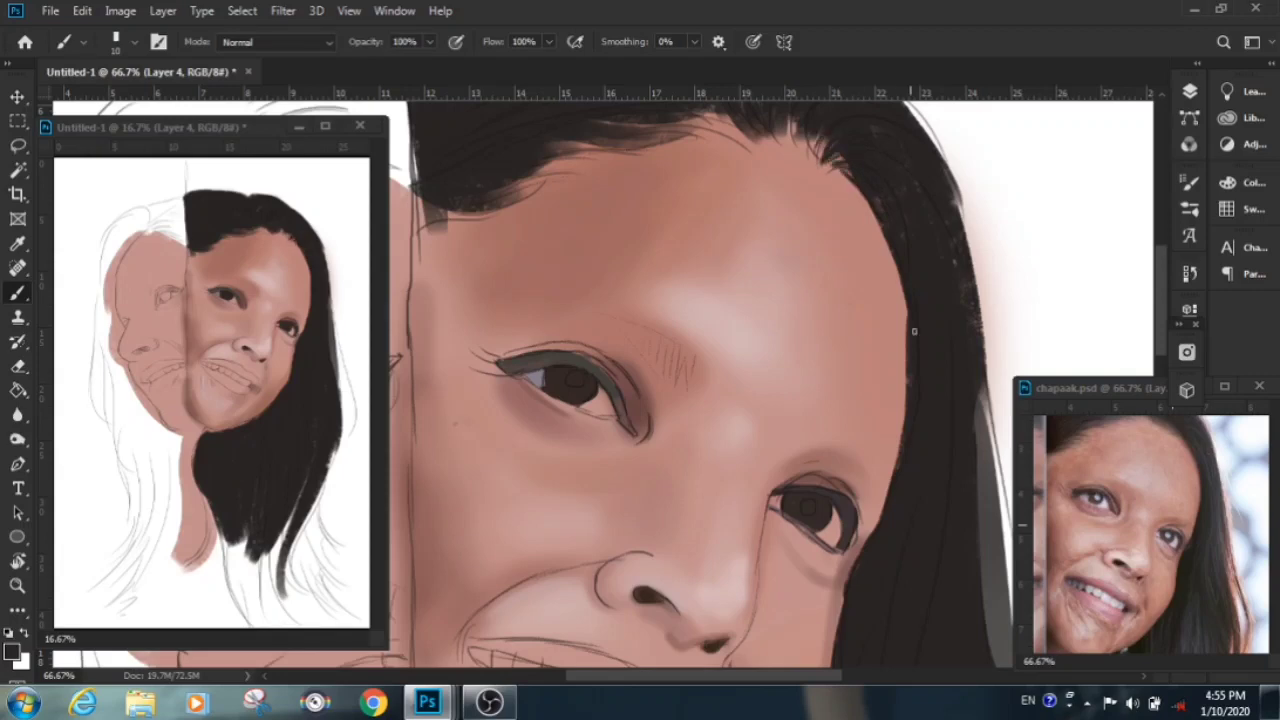
scroll(913, 330, down, 8)
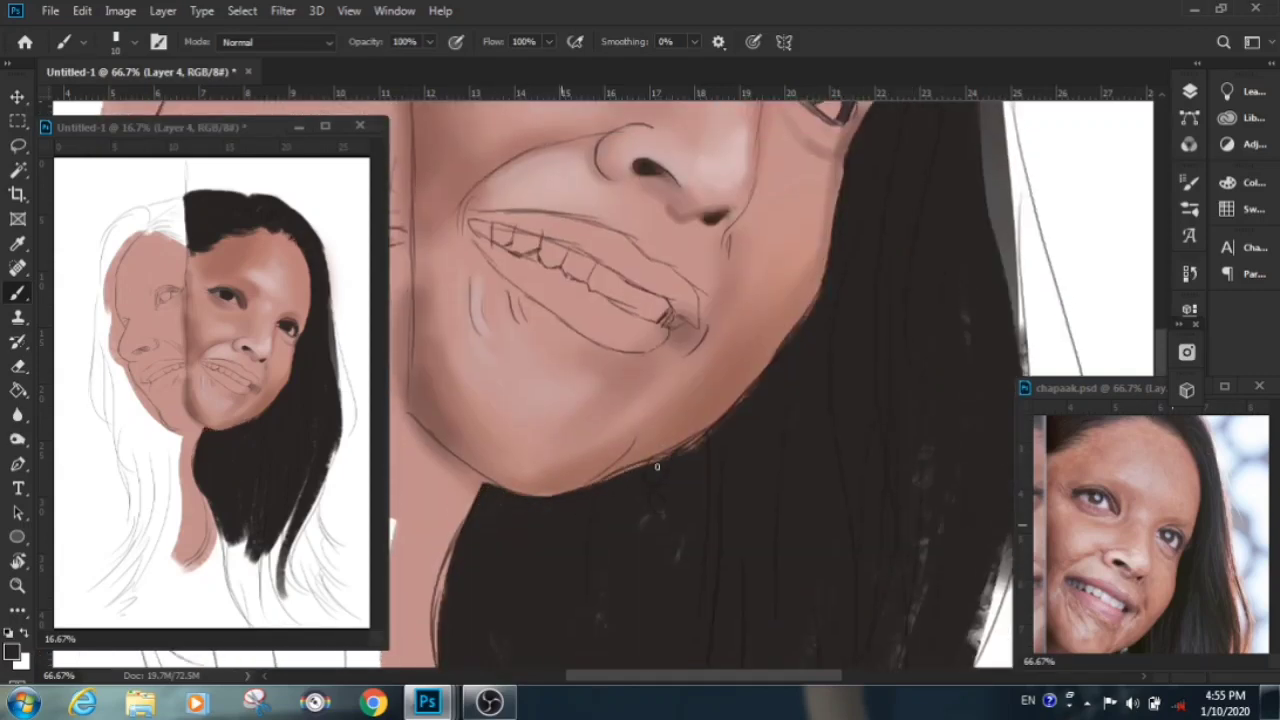
scroll(780, 356, up, 2)
scroll(700, 400, down, 7)
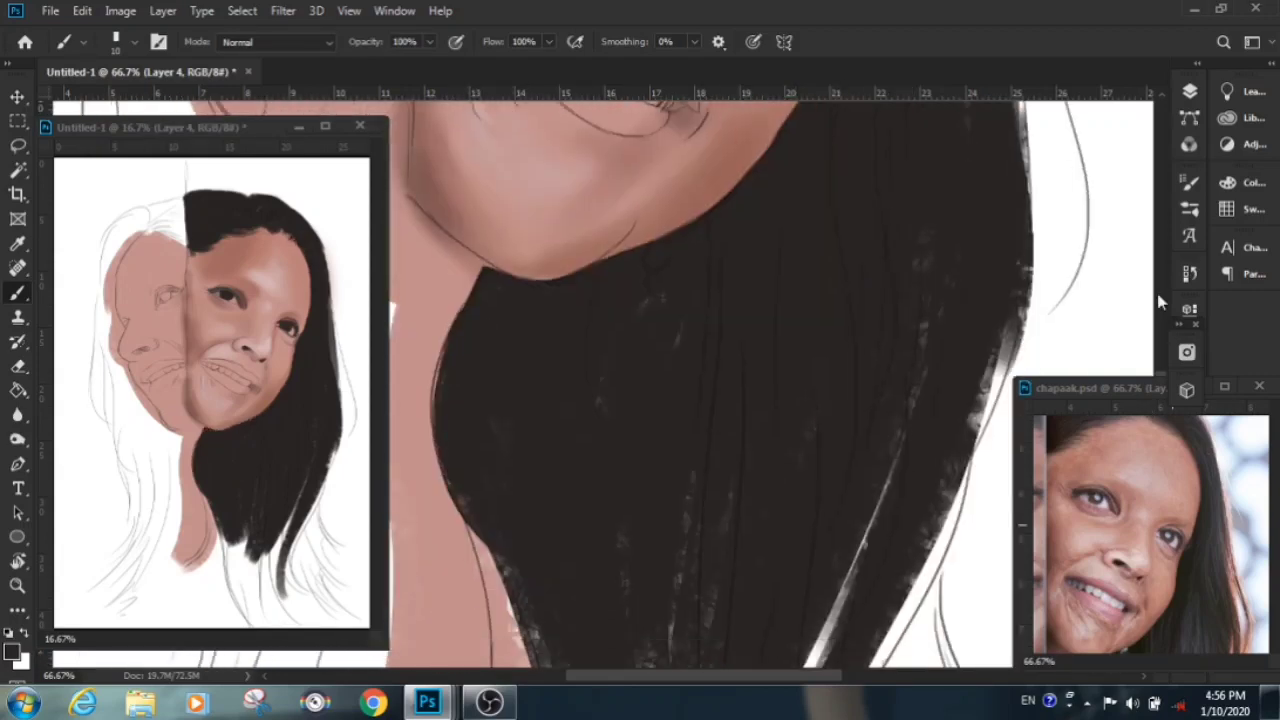
scroll(540, 497, up, 15)
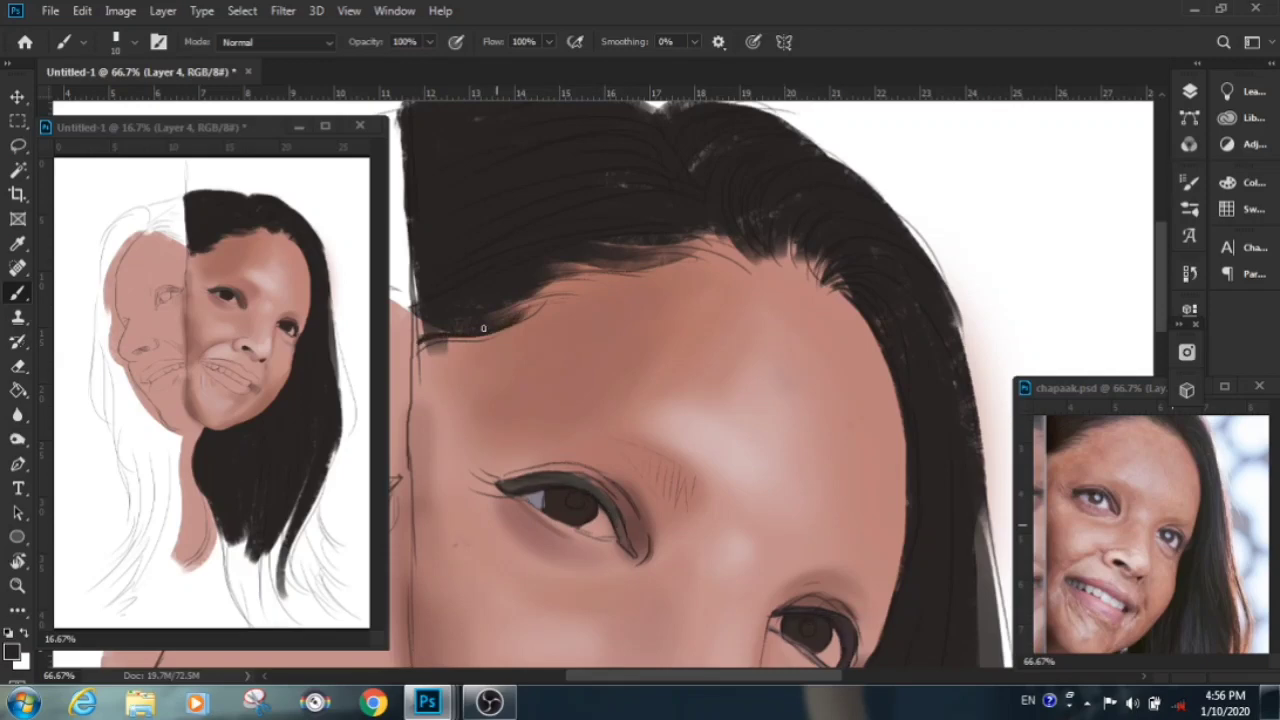
scroll(703, 406, down, 10)
Zoom in on the eye, set the brush to 78% opacity and 20 px, and add a new eye-detail layer
scroll(703, 406, up, 6)
right_click(560, 382)
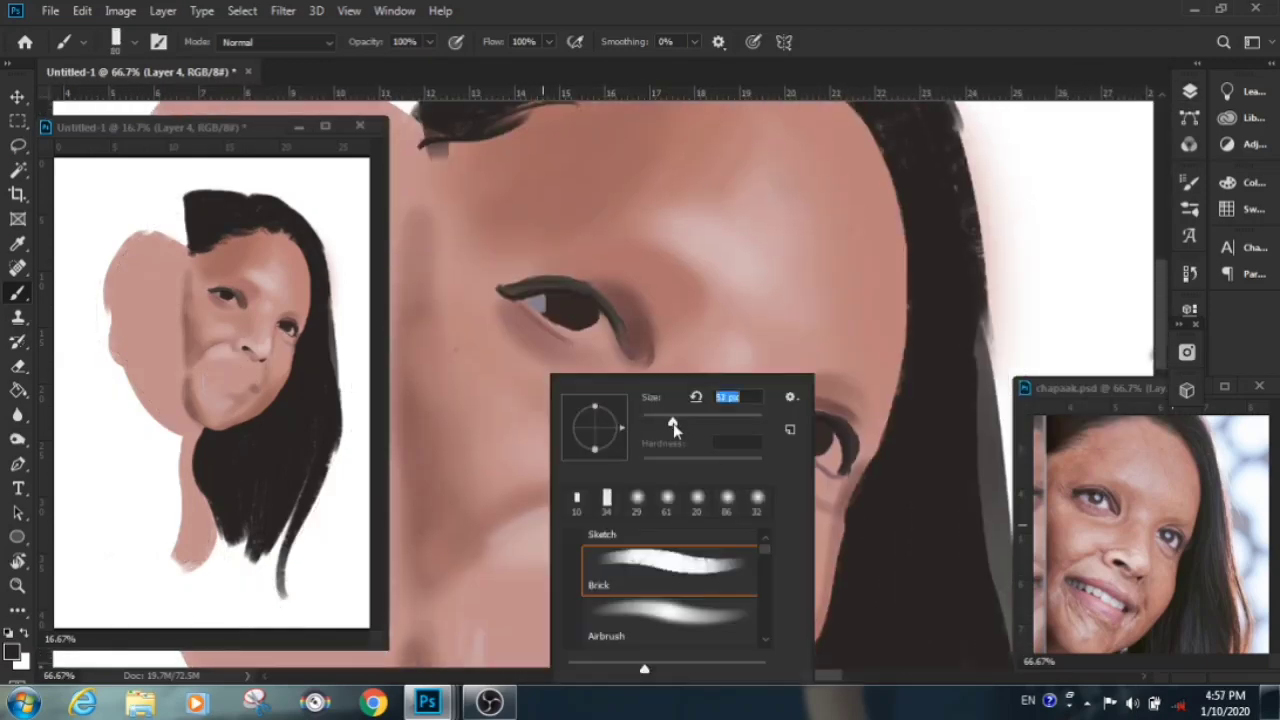
key(Escape)
scroll(1110, 300, up, 3)
scroll(737, 560, up, 2)
key(7)
key(8)
right_click(550, 305)
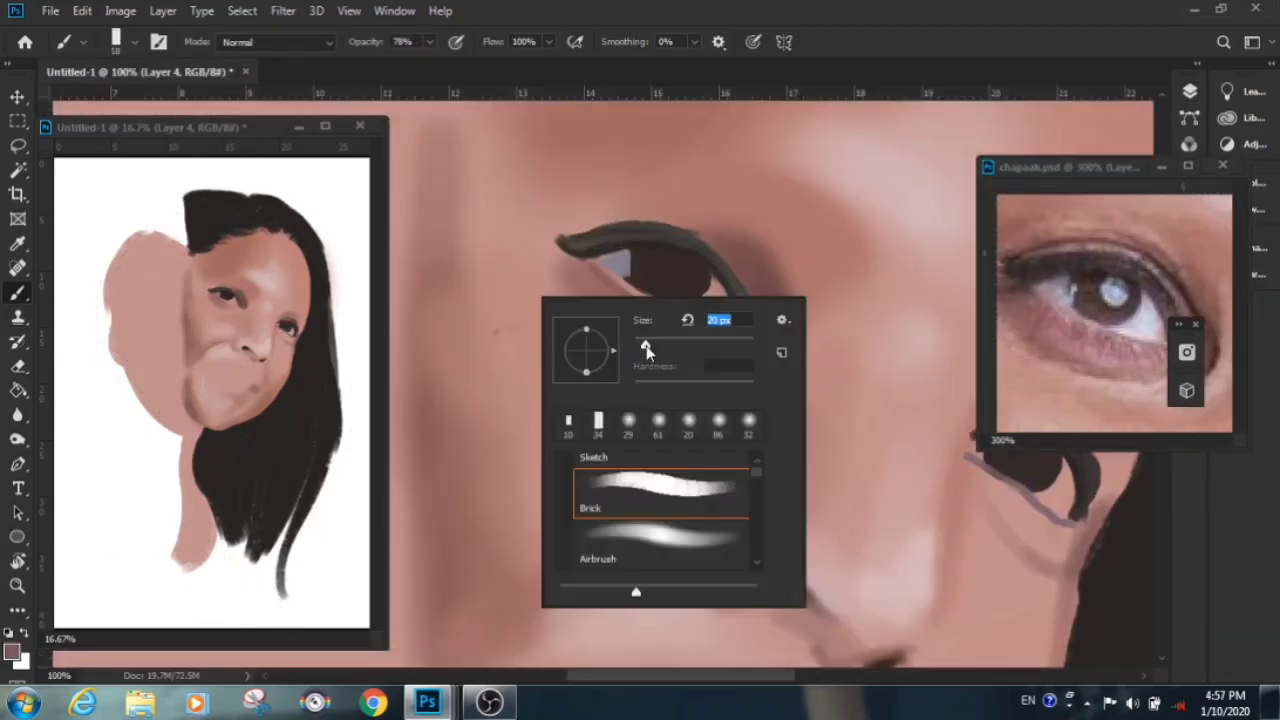
key(Escape)
key(ctrl+shift+alt+n)
scroll(1070, 378, down, 2)
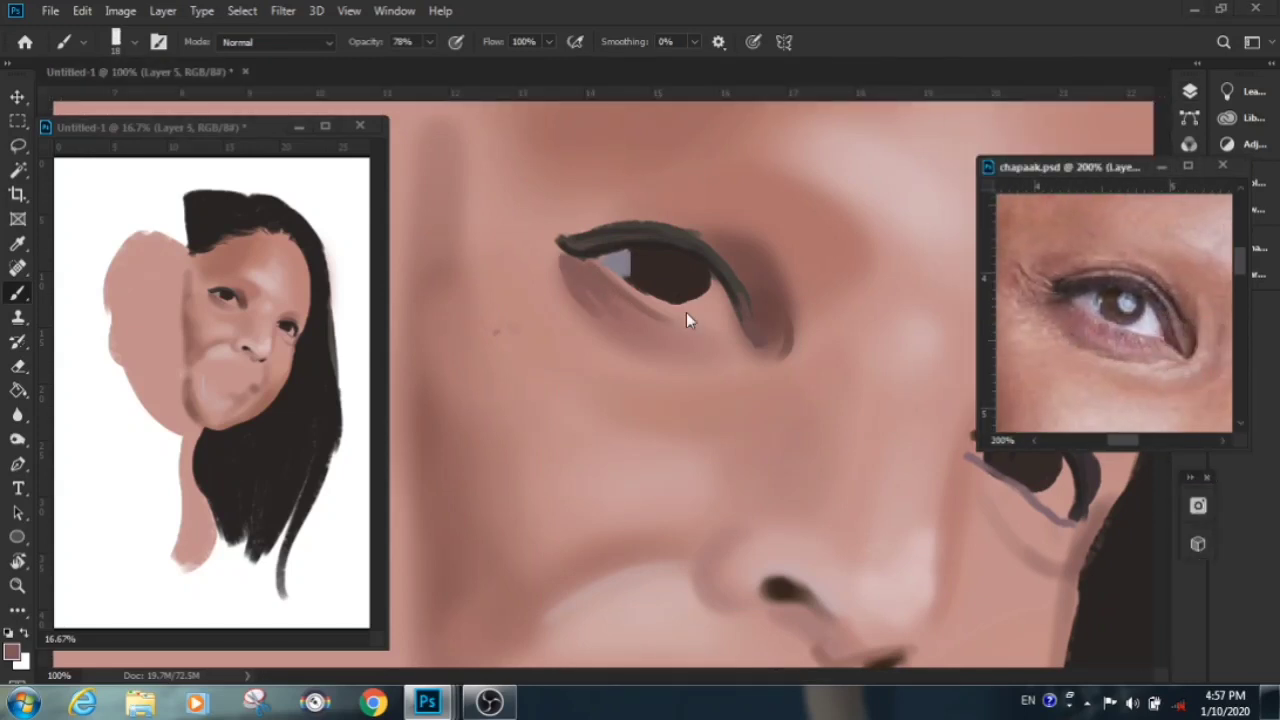
Paint pale upper-eyelid and darker lower-eyelid strokes with sampled colours, plus eye-white highlights
drag(640, 312, 733, 337)
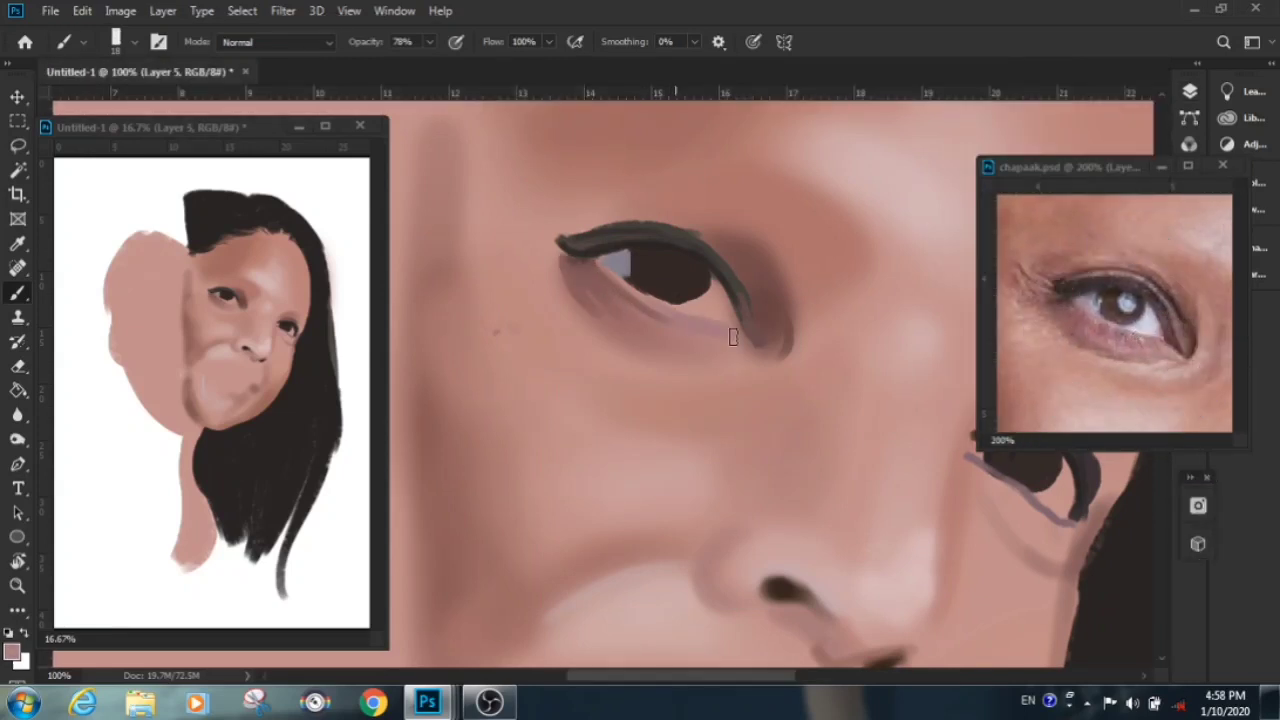
alt+click(1188, 338)
mouse_move(570, 240)
mouse_down()
mouse_move(710, 225)
mouse_move(765, 310)
mouse_move(540, 240)
mouse_up()
mouse_move(624, 337)
mouse_down()
mouse_move(715, 352)
mouse_move(650, 269)
mouse_up()
alt+click(1143, 358)
alt+click(1197, 294)
With a 300 px brush at 100% opacity, paint a reddish crease above the upper eyelid
right_click(722, 252)
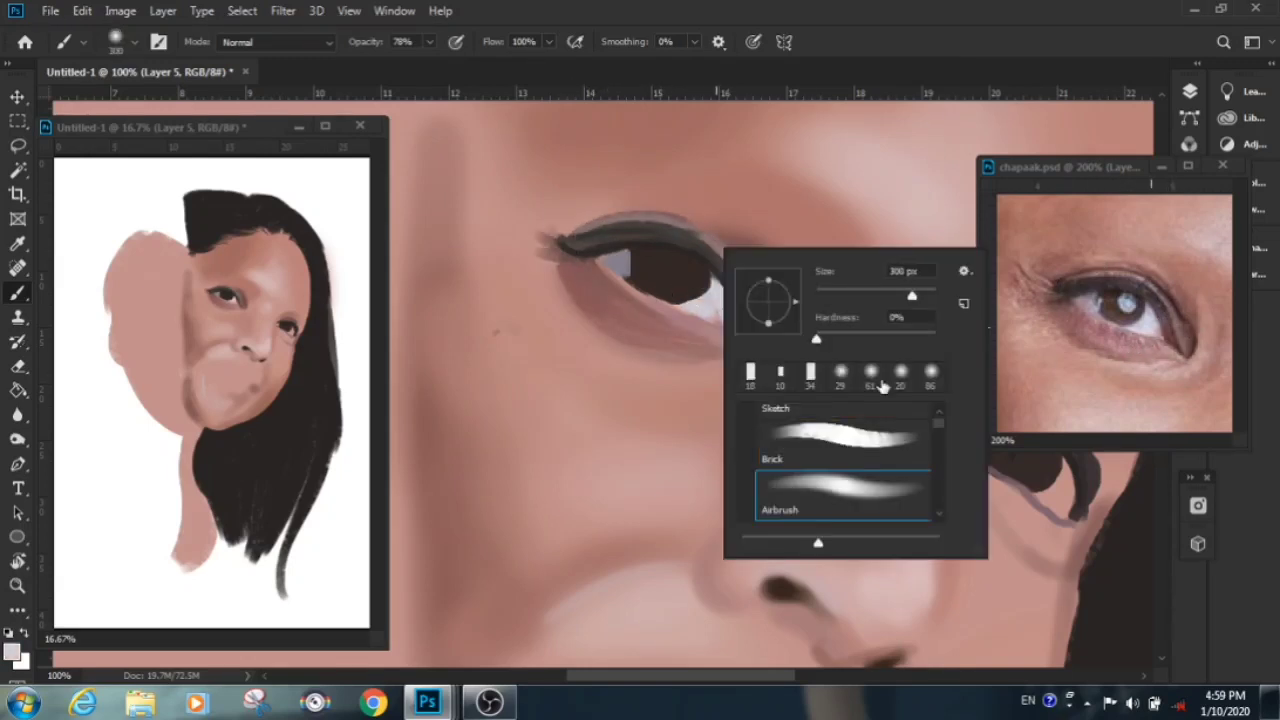
drag(840, 285, 820, 285)
key(Return)
alt+click(1165, 325)
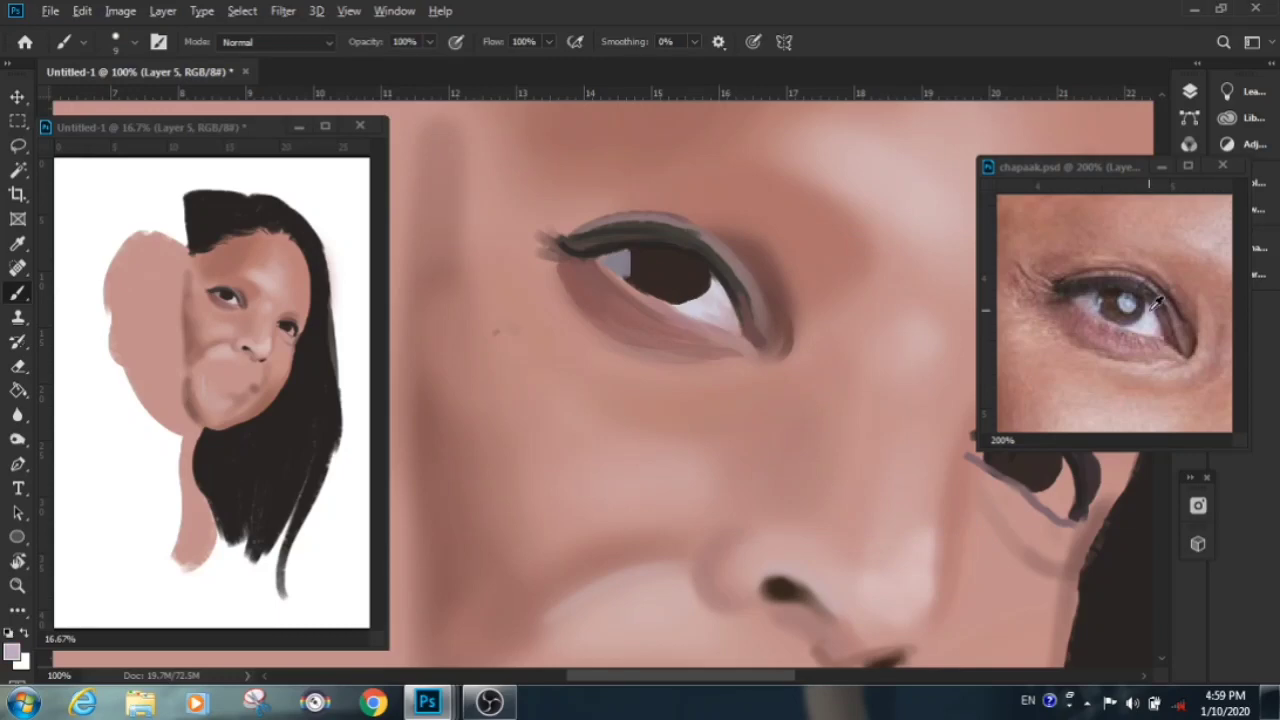
drag(574, 213, 768, 298)
Darken the eye's lower outer corner with a darker colour and lighten the skin below the lid
right_click(789, 229)
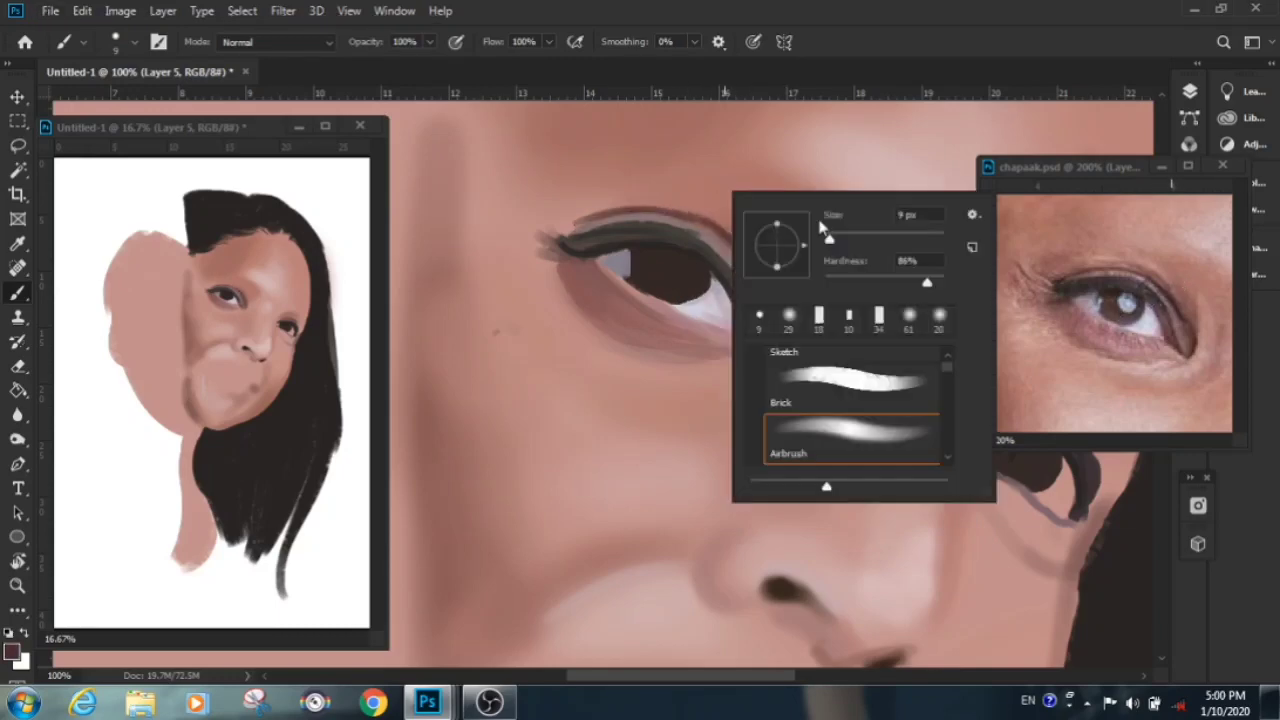
key(Return)
click(12, 652)
click(1234, 103)
drag(790, 335, 772, 368)
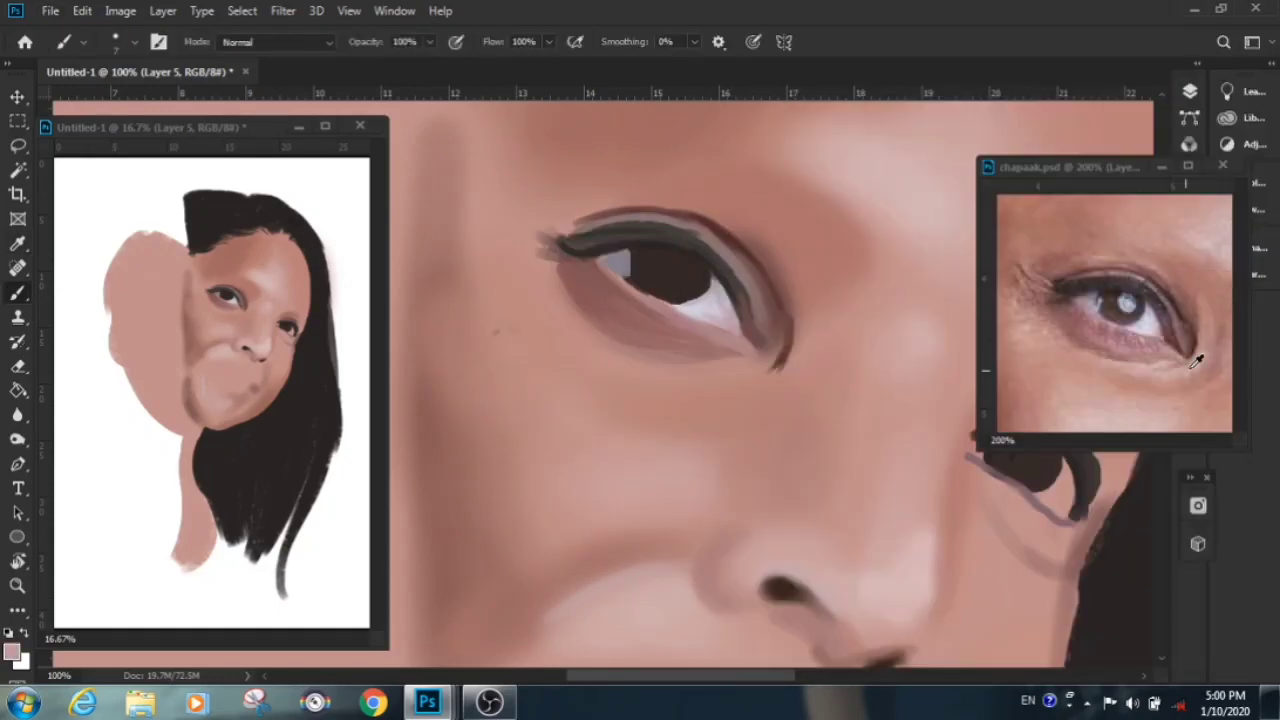
drag(688, 378, 748, 366)
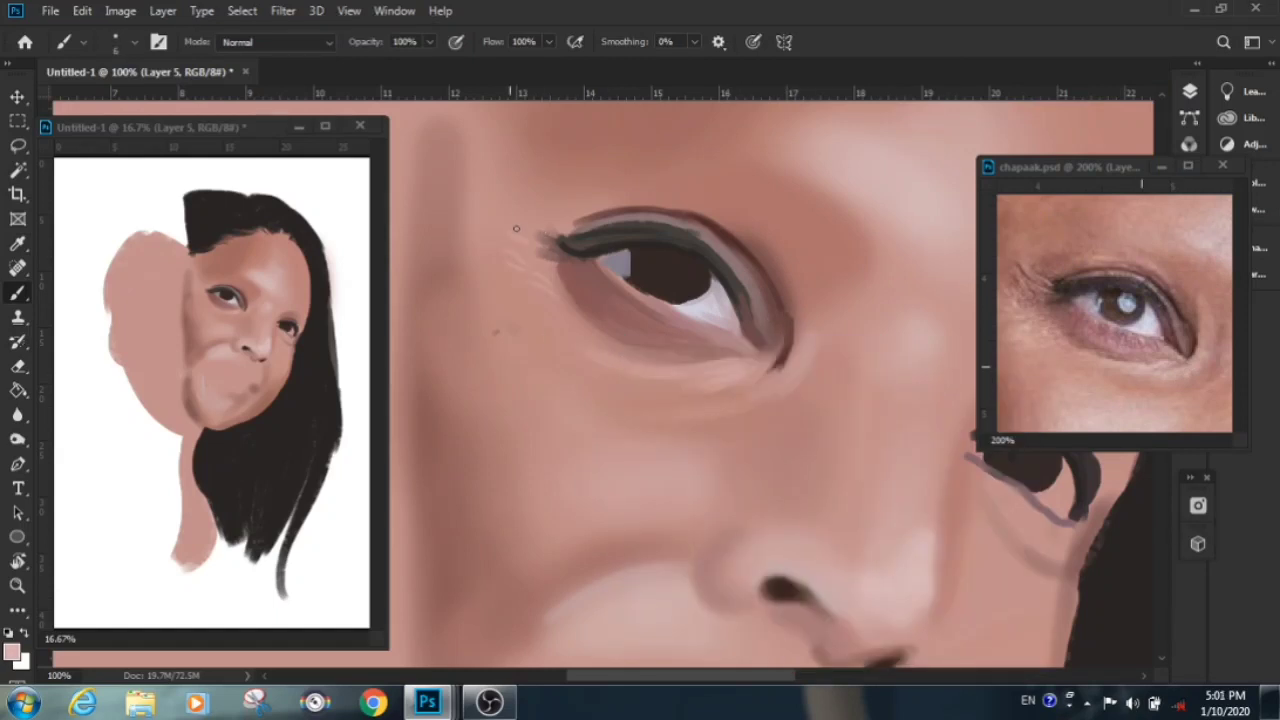
right_click(560, 200)
Pan the reference photo to the nose and sample its dark nostril colour
key(Escape)
drag(1150, 300, 1060, 220)
right_click(680, 325)
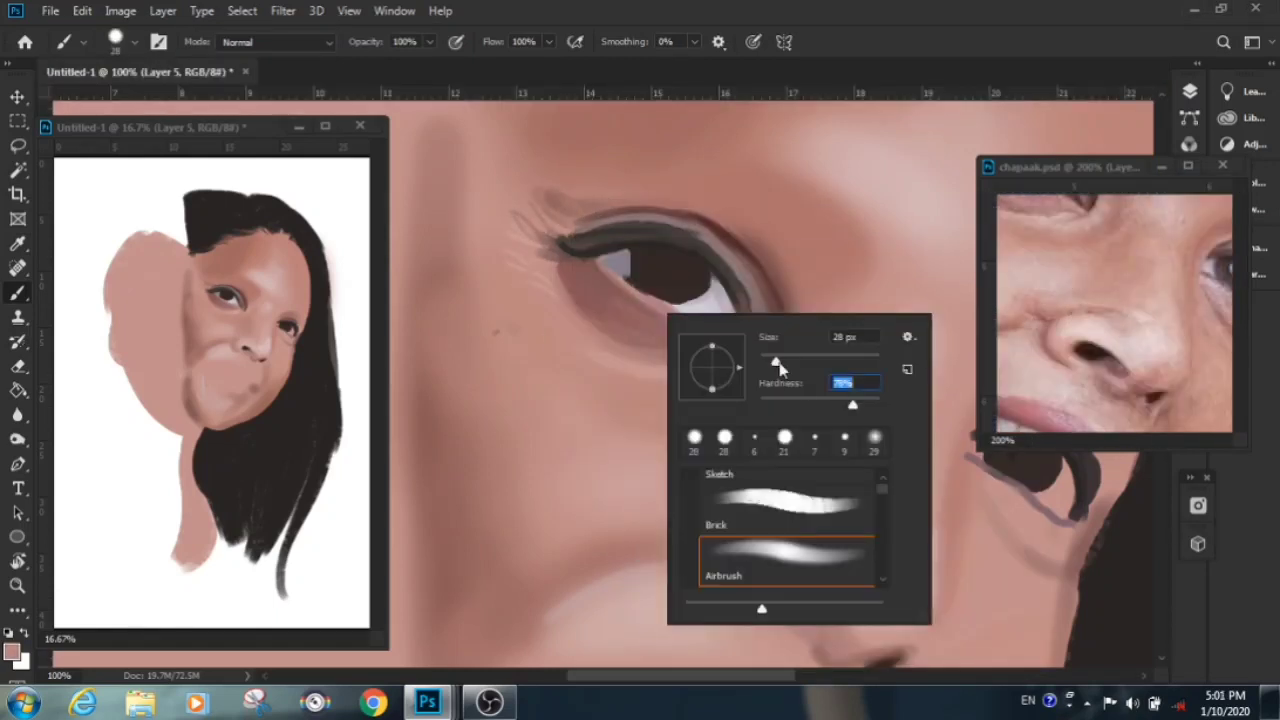
key(Escape)
right_click(784, 385)
alt+click(784, 588)
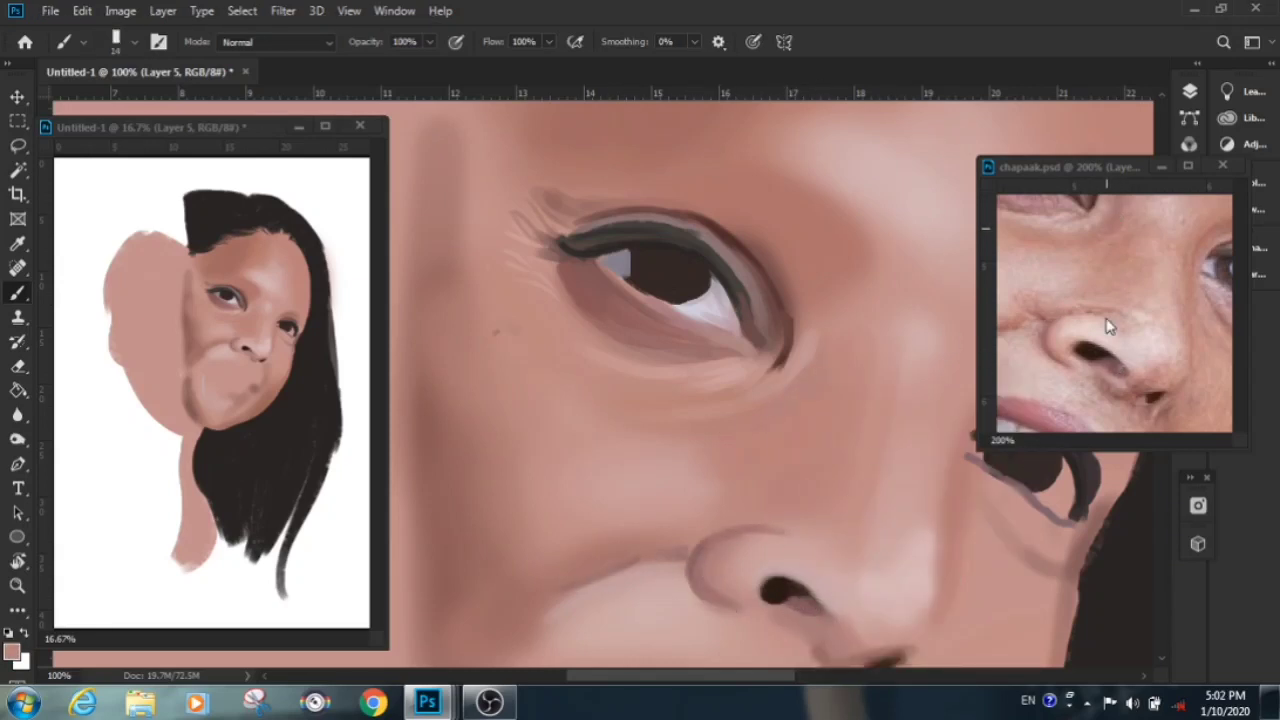
Check the reference eye, then sample a skin tone from the reference nose
drag(1108, 326, 1090, 420)
right_click(778, 310)
key(Escape)
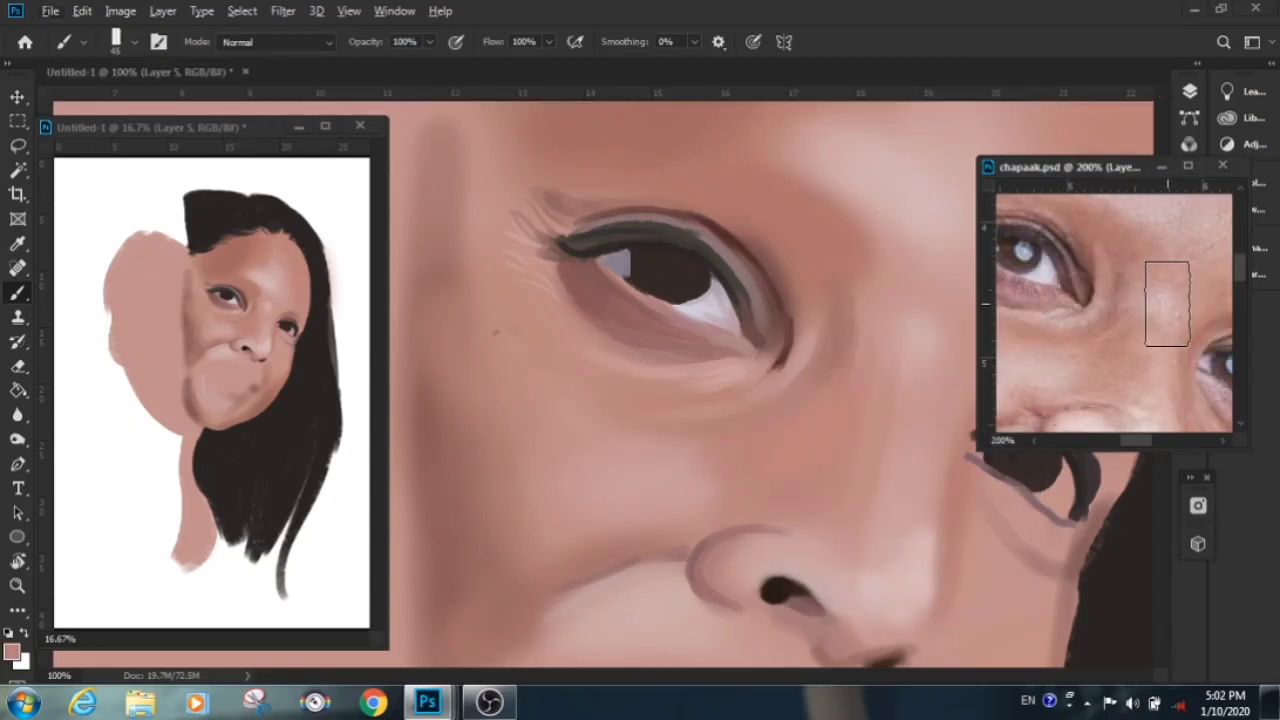
right_click(662, 374)
key(Escape)
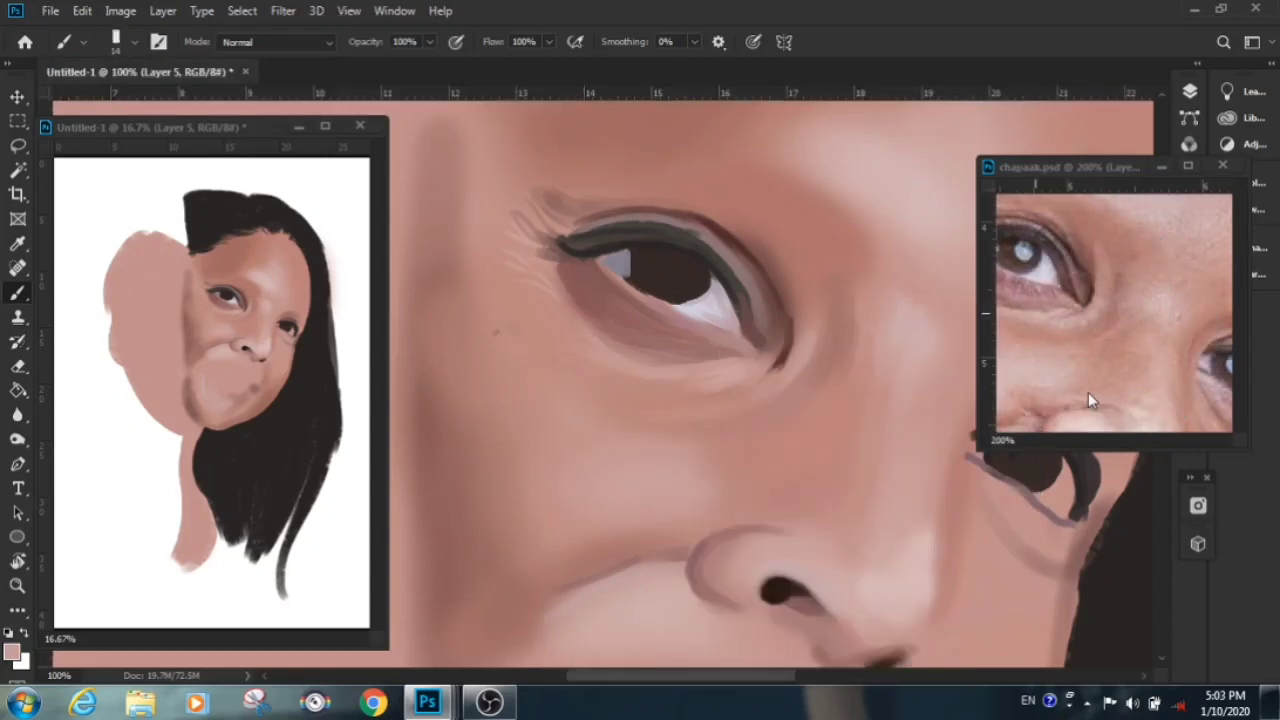
drag(1090, 400, 1090, 300)
alt+click(1063, 308)
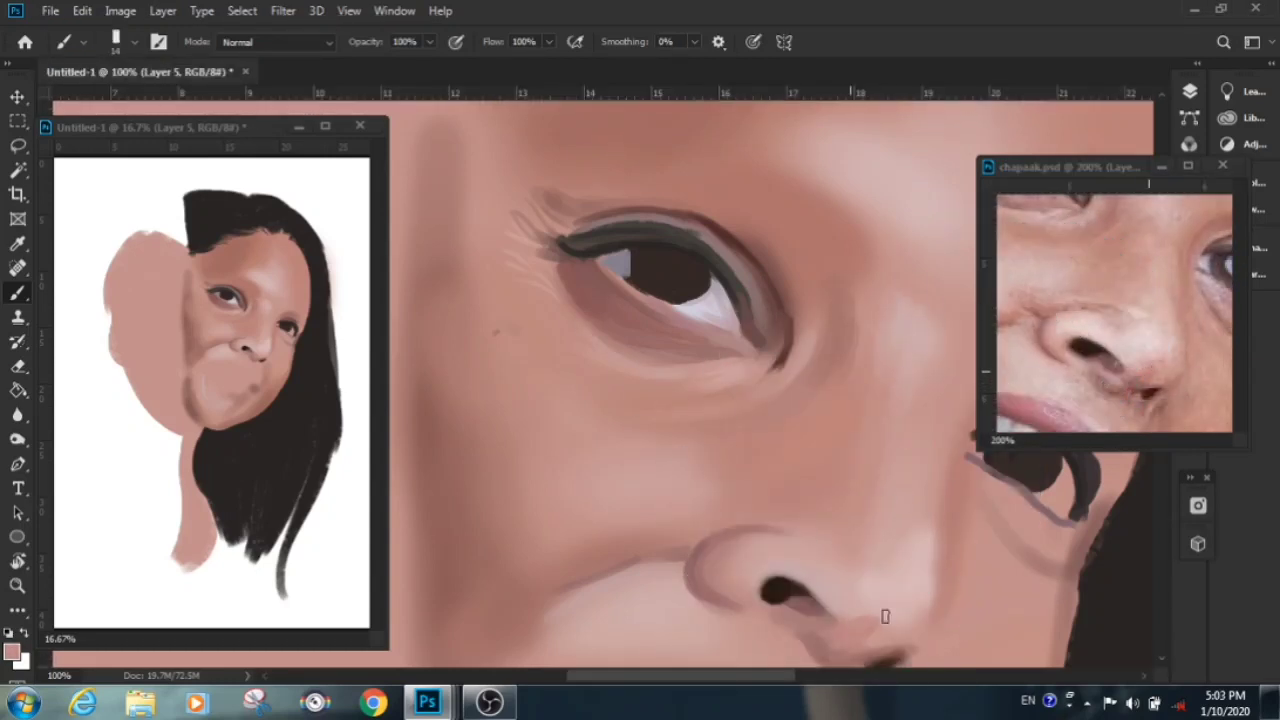
Set brush opacity to 80% and shrink the brush from 80 to 12 px
right_click(652, 372)
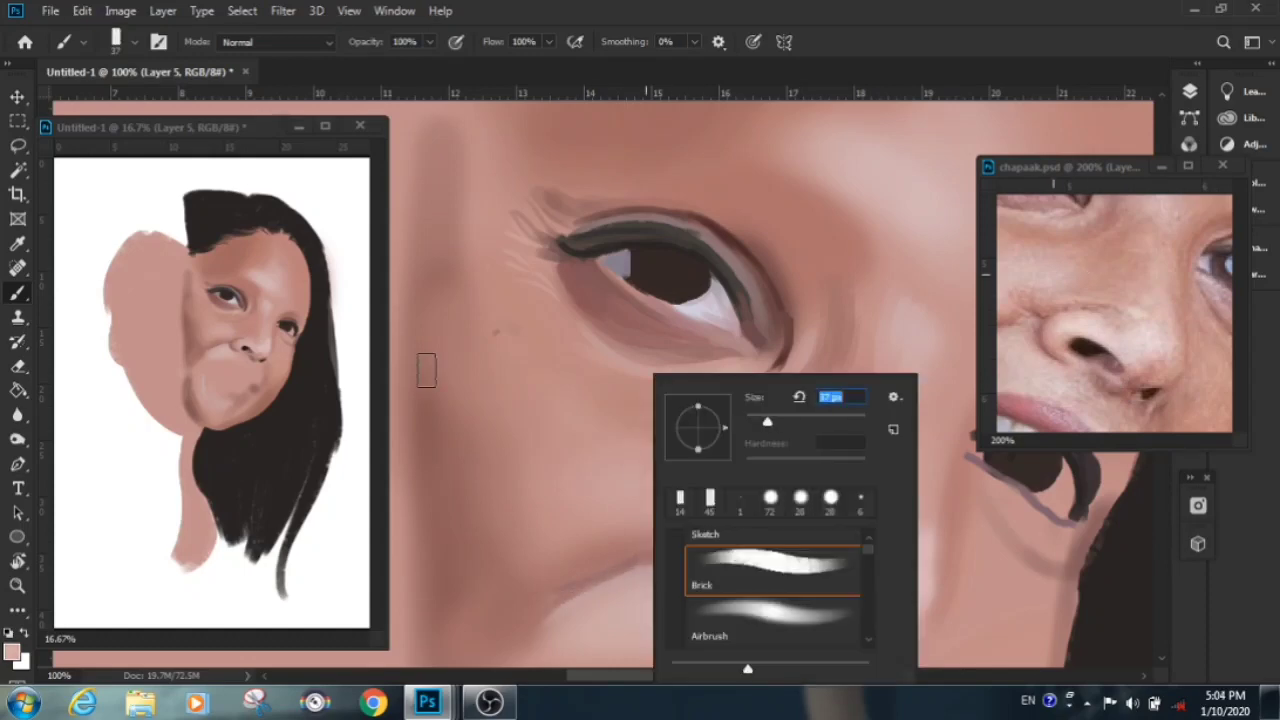
key(Escape)
key(8)
right_click(682, 465)
key(Escape)
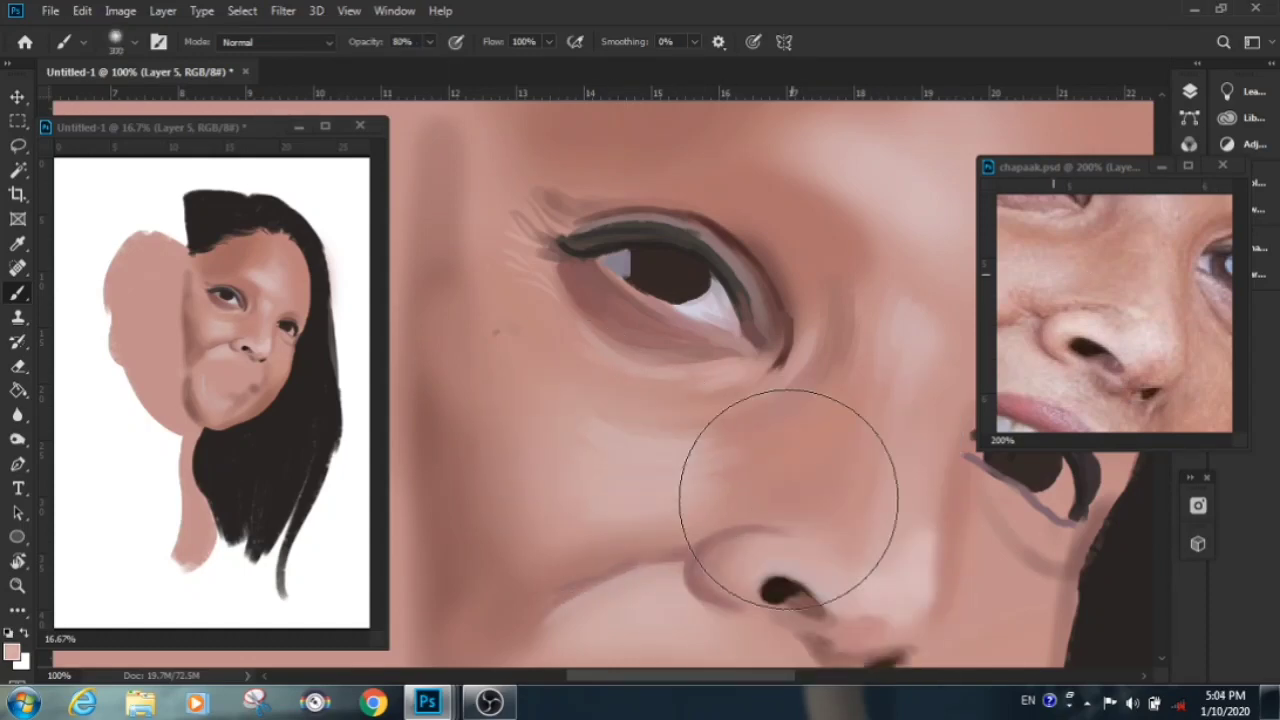
scroll(789, 500, down, 5)
scroll(754, 580, up, 5)
right_click(792, 425)
drag(928, 425, 890, 425)
Drop brush opacity to 50% and softly shade the skin under the other eye
right_click(650, 420)
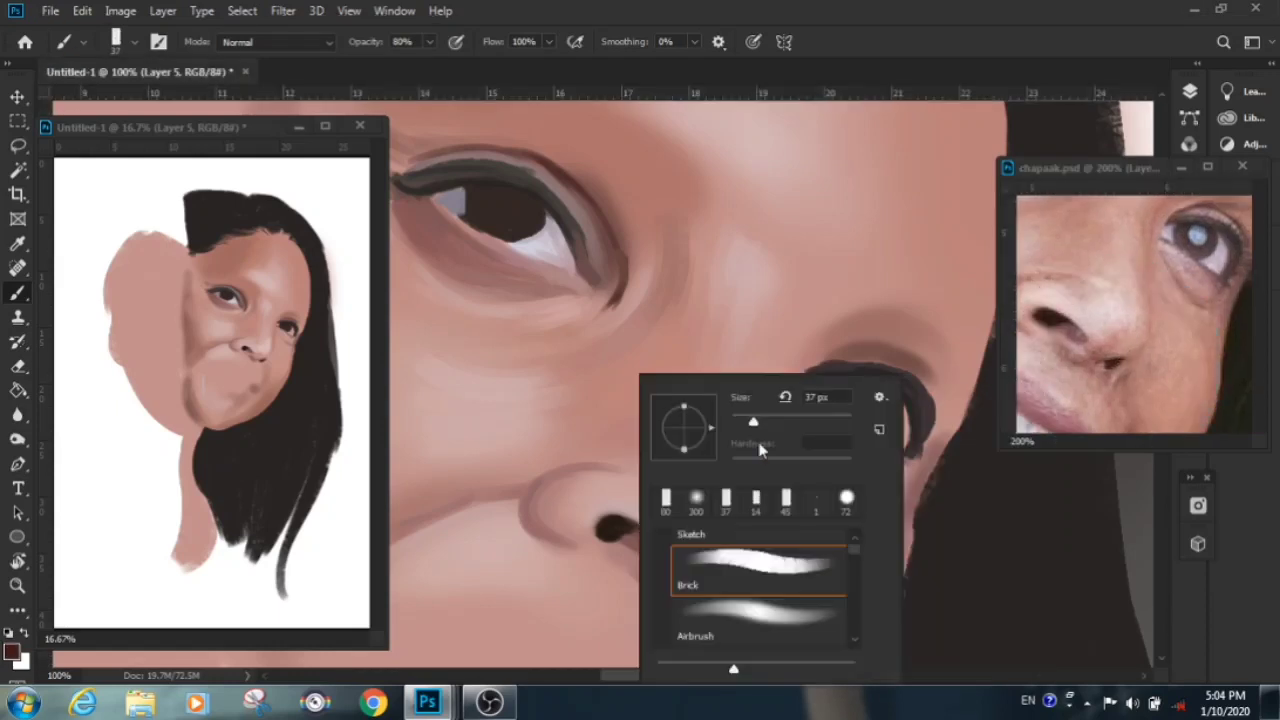
key(Escape)
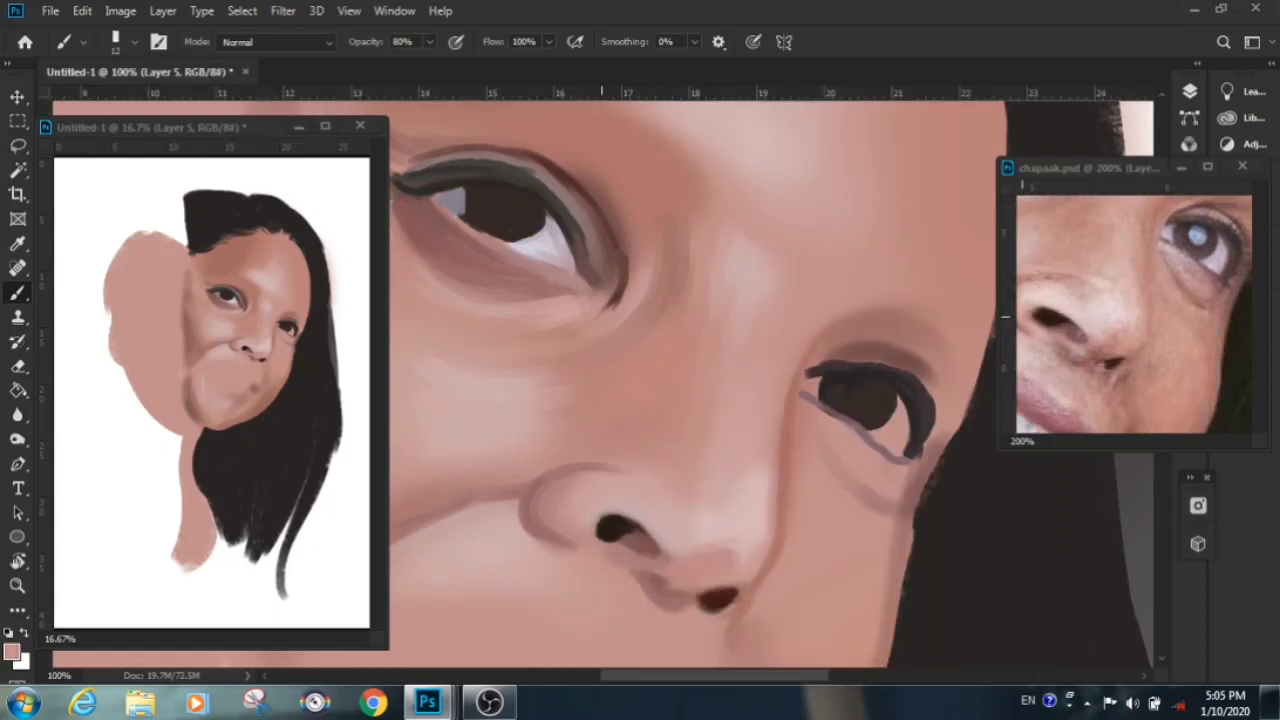
right_click(600, 520)
key(Escape)
key(5)
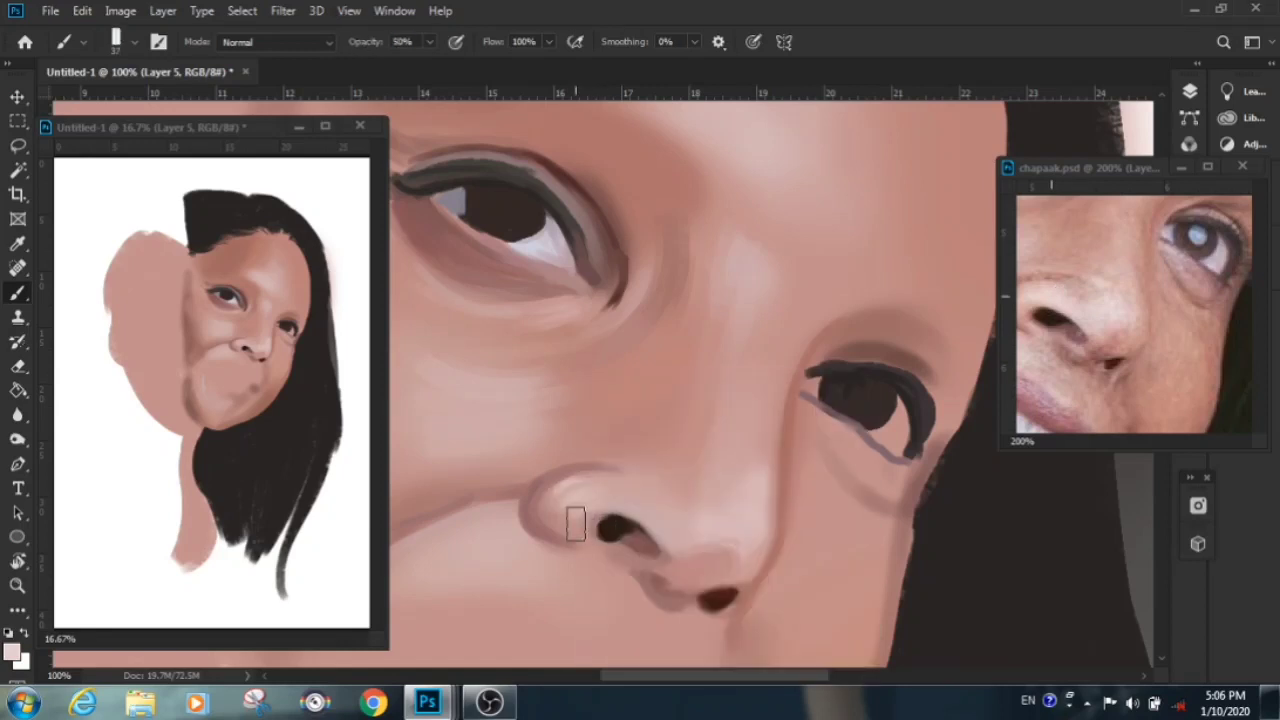
right_click(650, 535)
key(Escape)
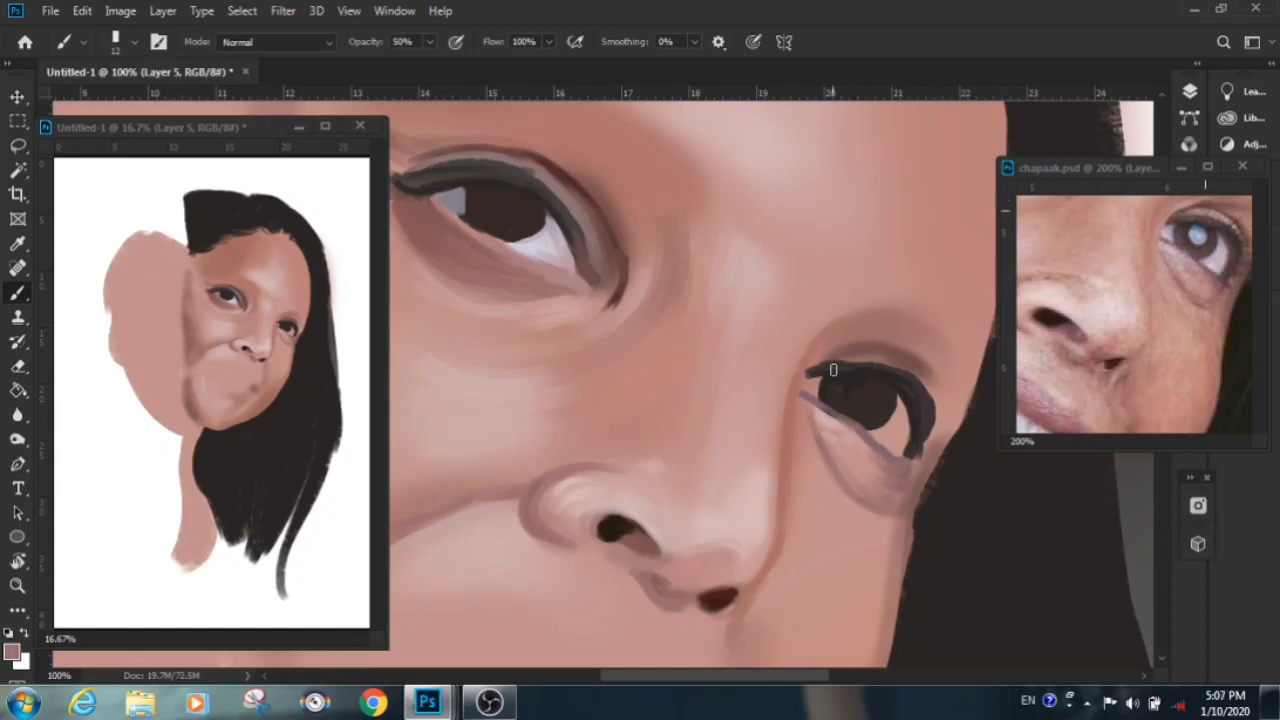
Shrink the brush to about 7 px and lighten the second eye's white to pale lavender
key(bracketleft)
key(bracketleft)
key(bracketleft)
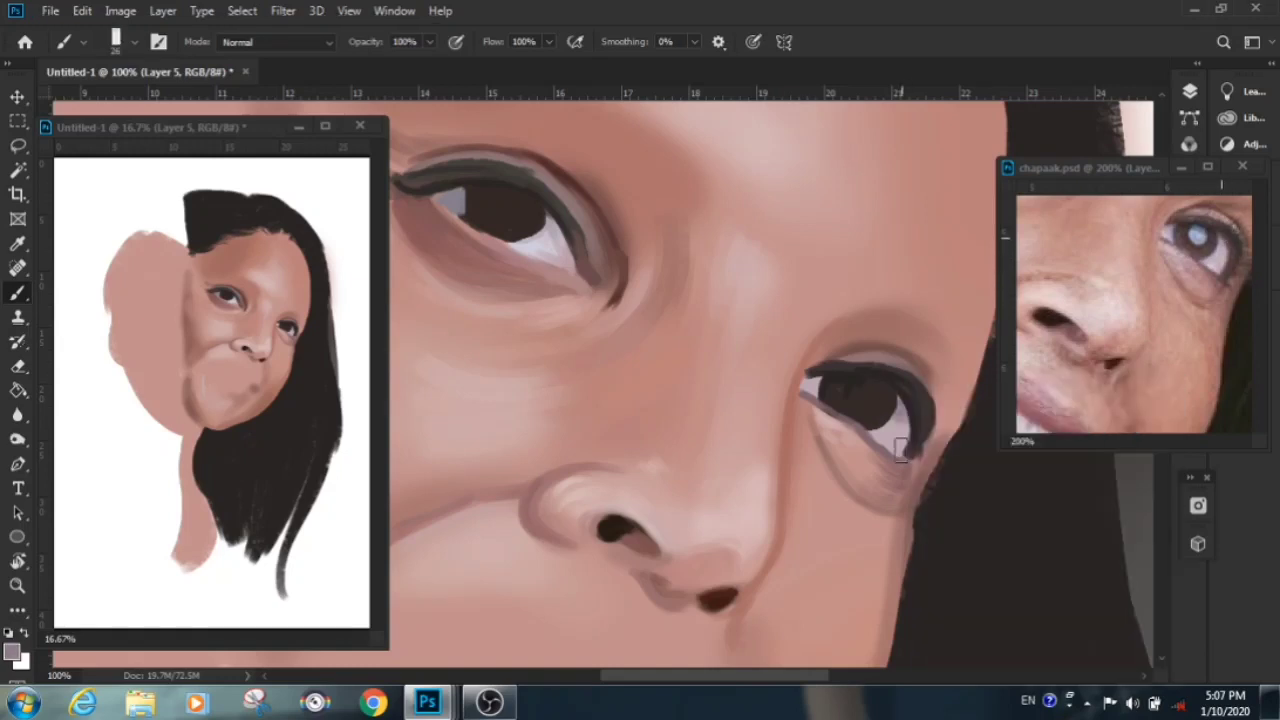
right_click(891, 363)
key(Return)
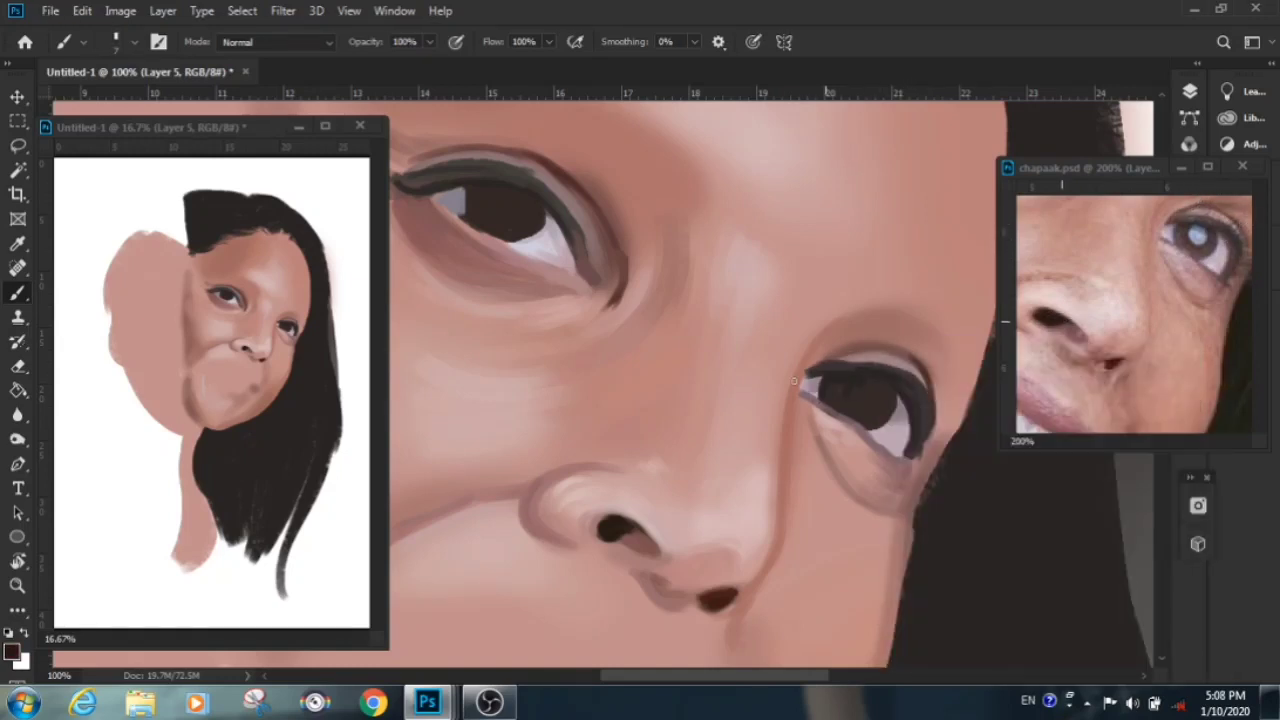
right_click(927, 365)
key(Return)
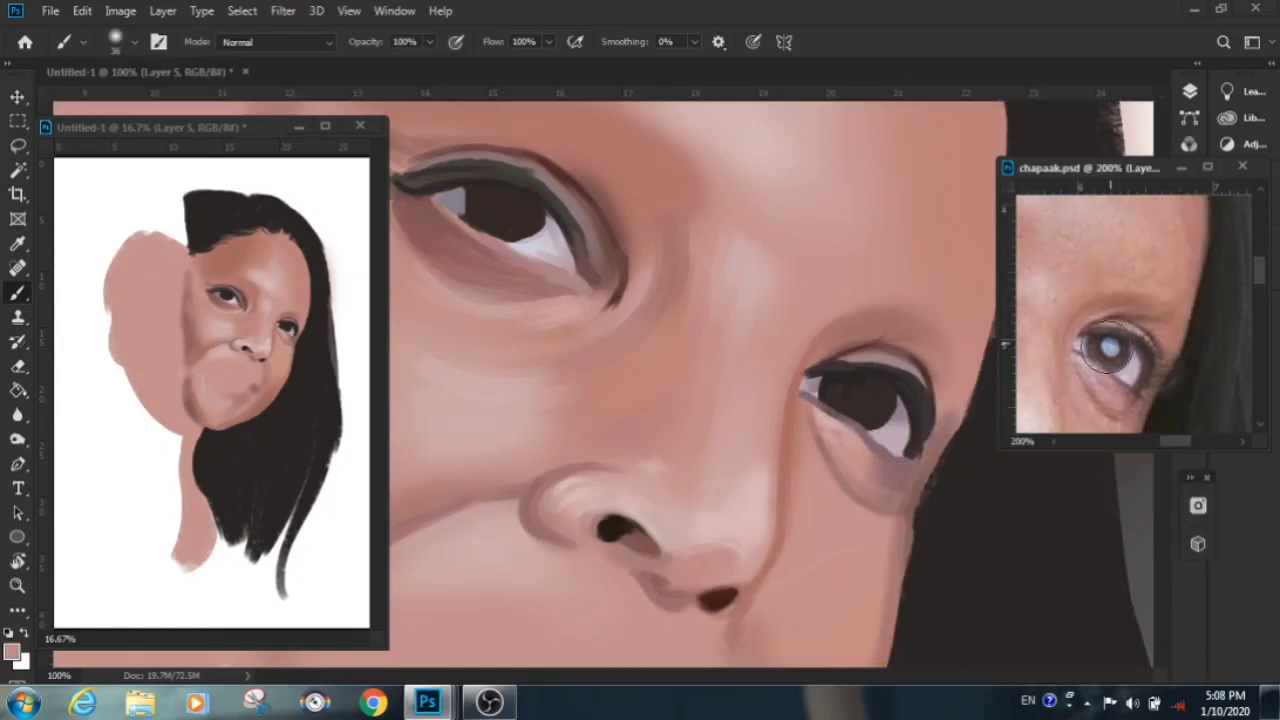
Switch to the Sketch brush tip and shade the lower lid in deeper mauve
right_click(917, 318)
double_click(950, 503)
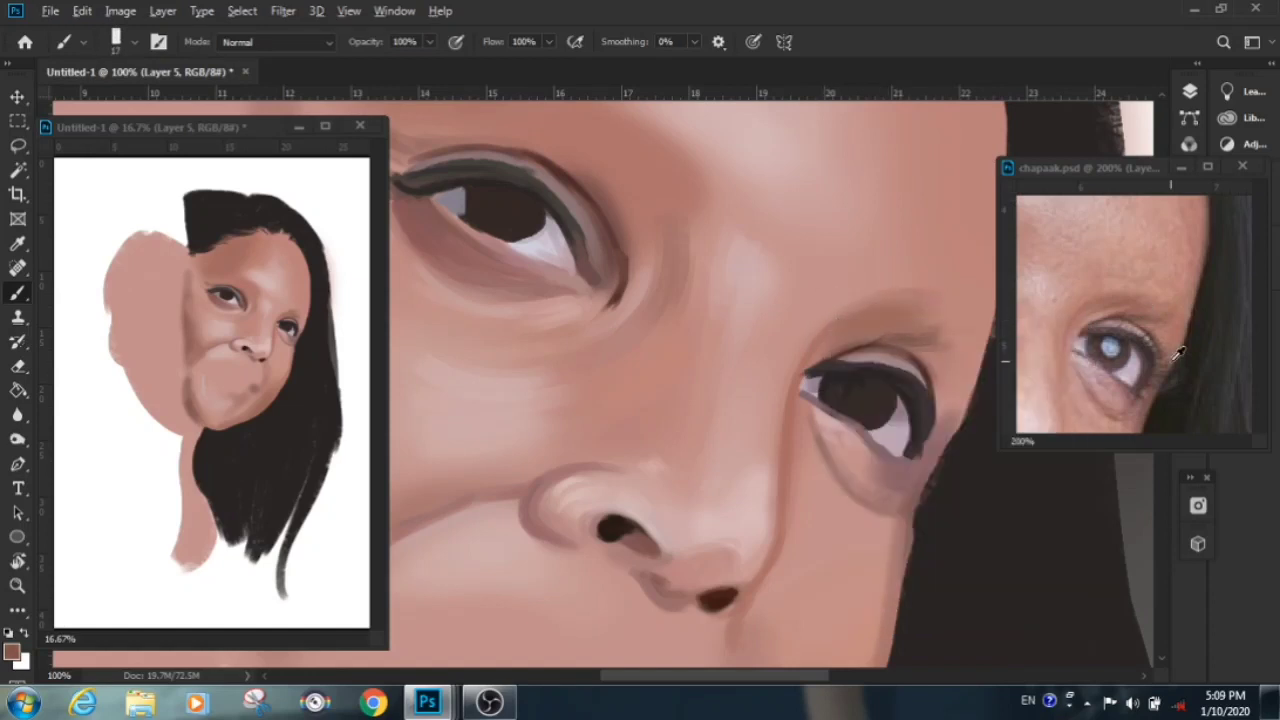
right_click(928, 388)
key(Return)
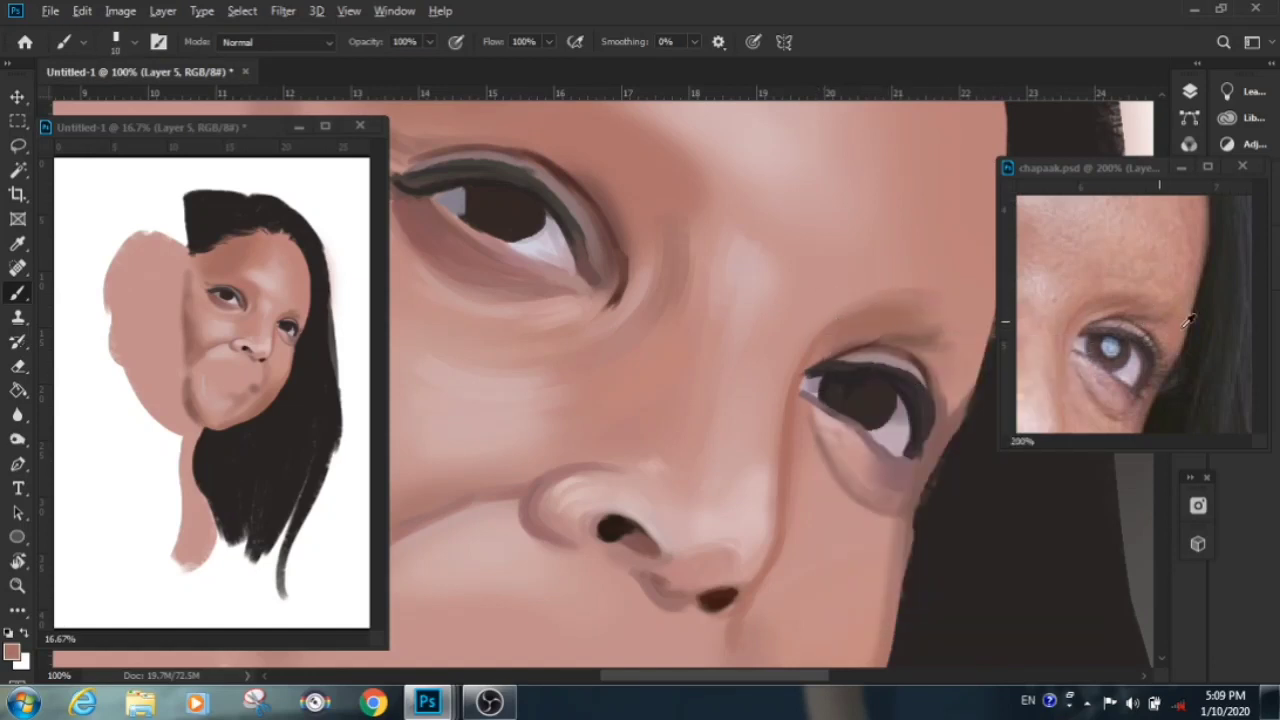
drag(1118, 168, 1143, 165)
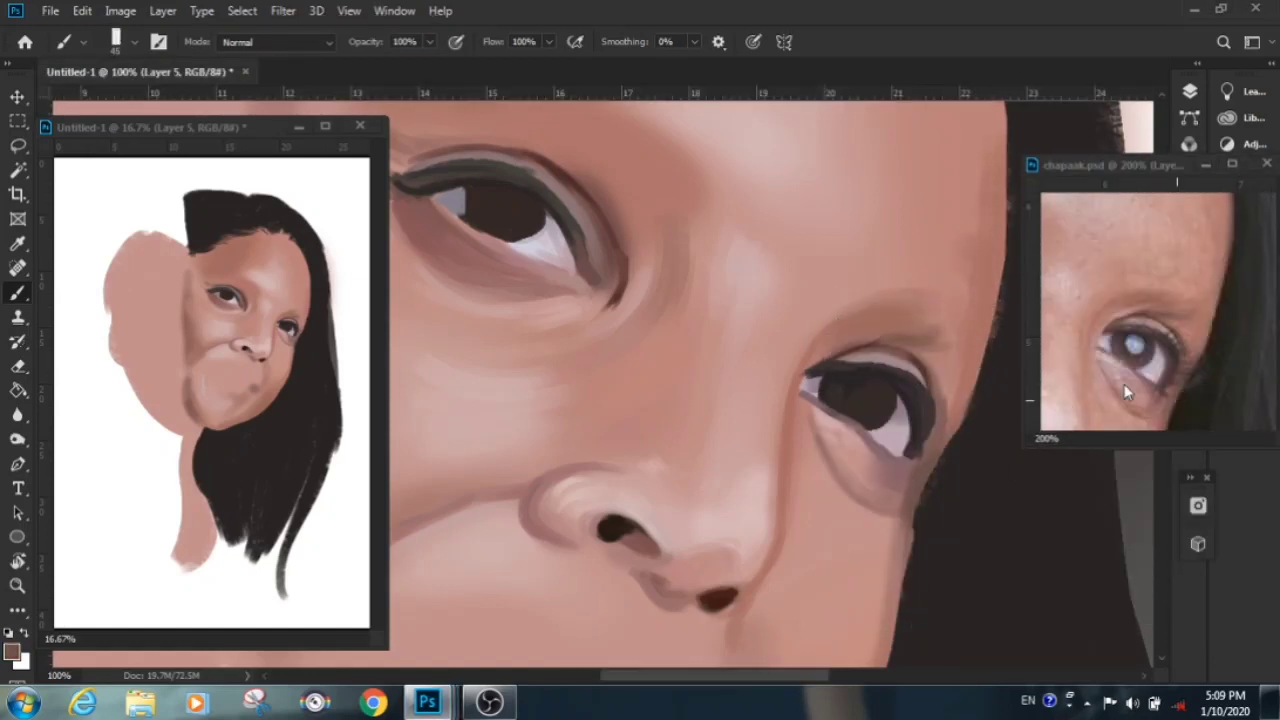
right_click(880, 376)
key(Return)
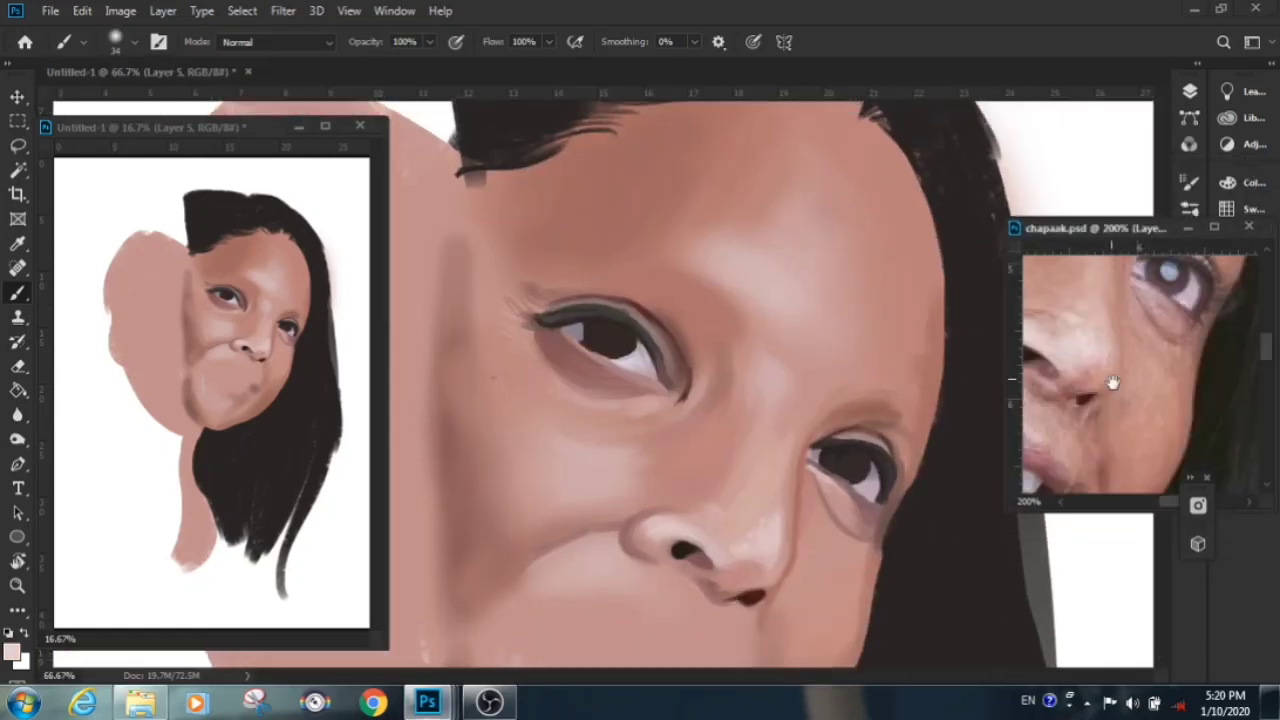
Make the brush smaller and set Layer 4 as the active layer
right_click(557, 334)
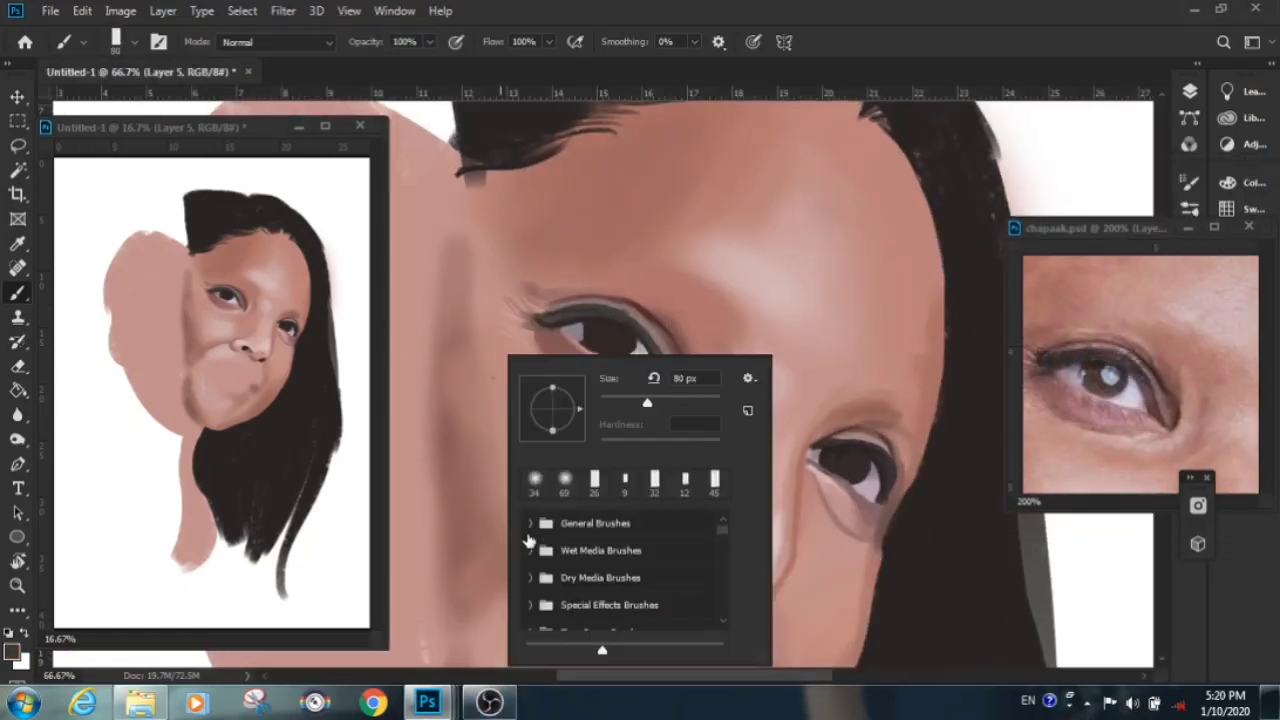
key(Return)
right_click(563, 328)
key(Return)
click(1189, 90)
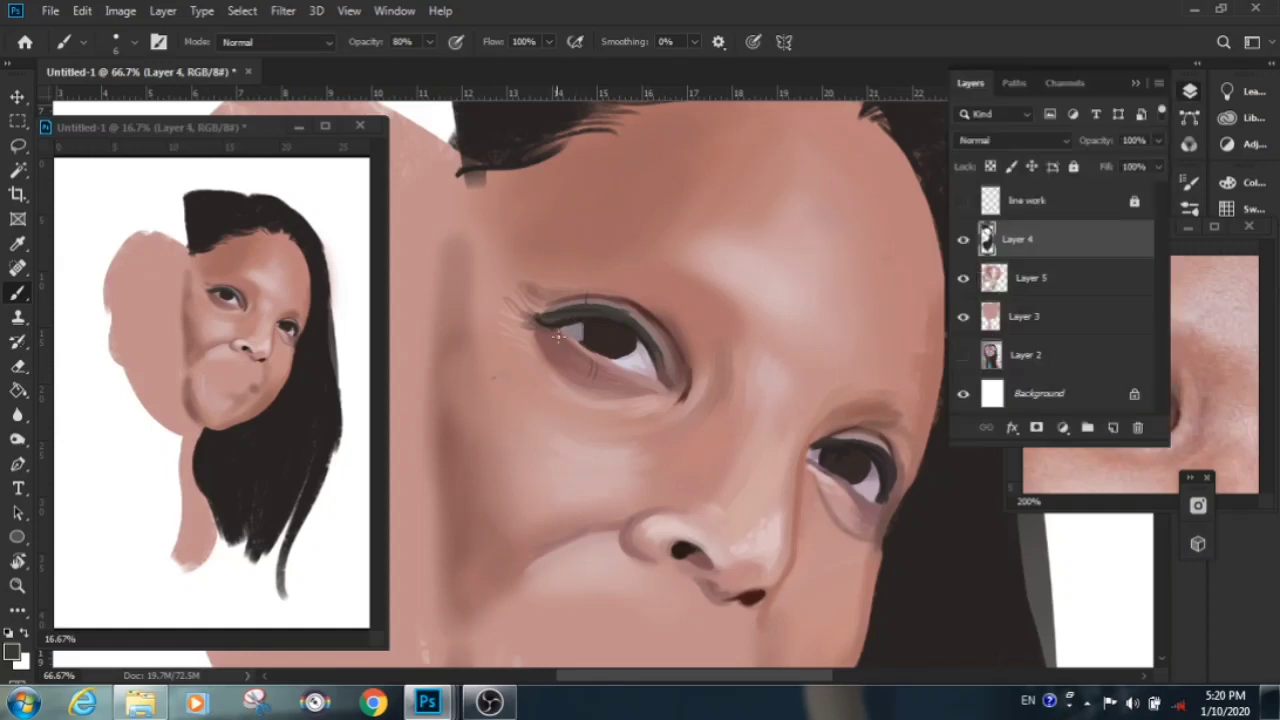
click(1070, 274)
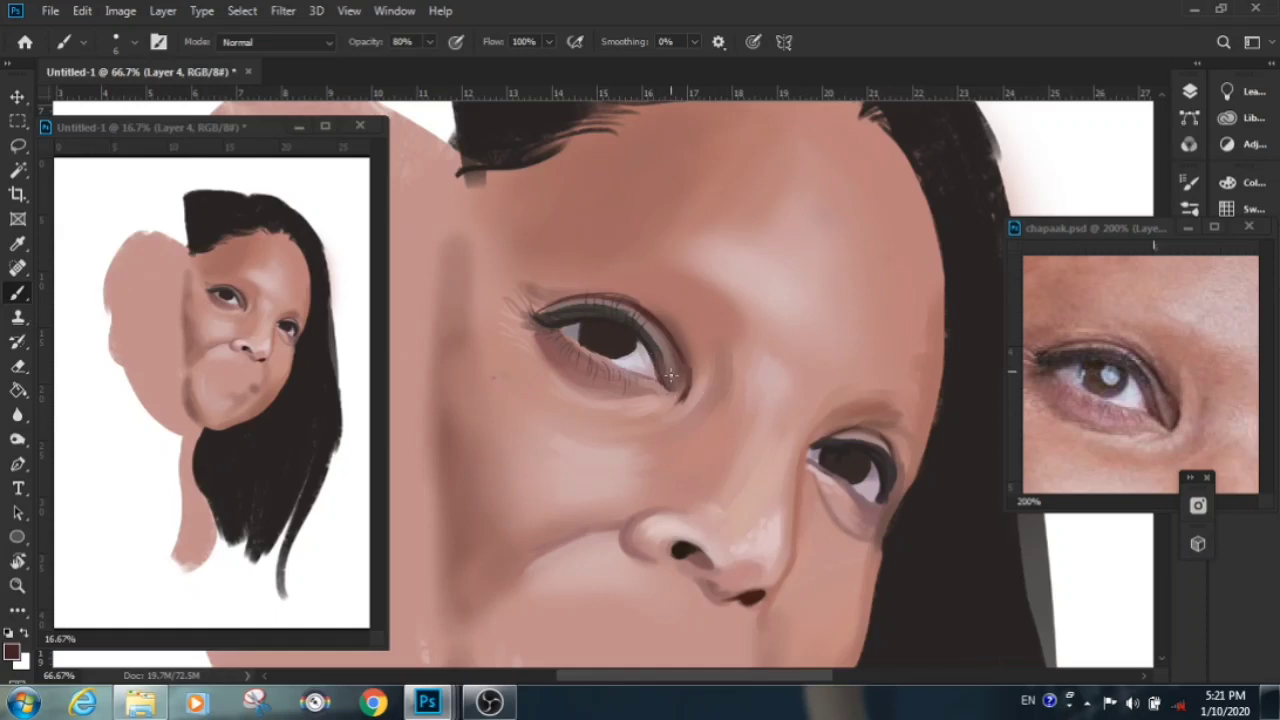
With a much finer tip, paint dark lash and crease strokes at the eye's outer corner
right_click(690, 407)
key(Return)
right_click(696, 428)
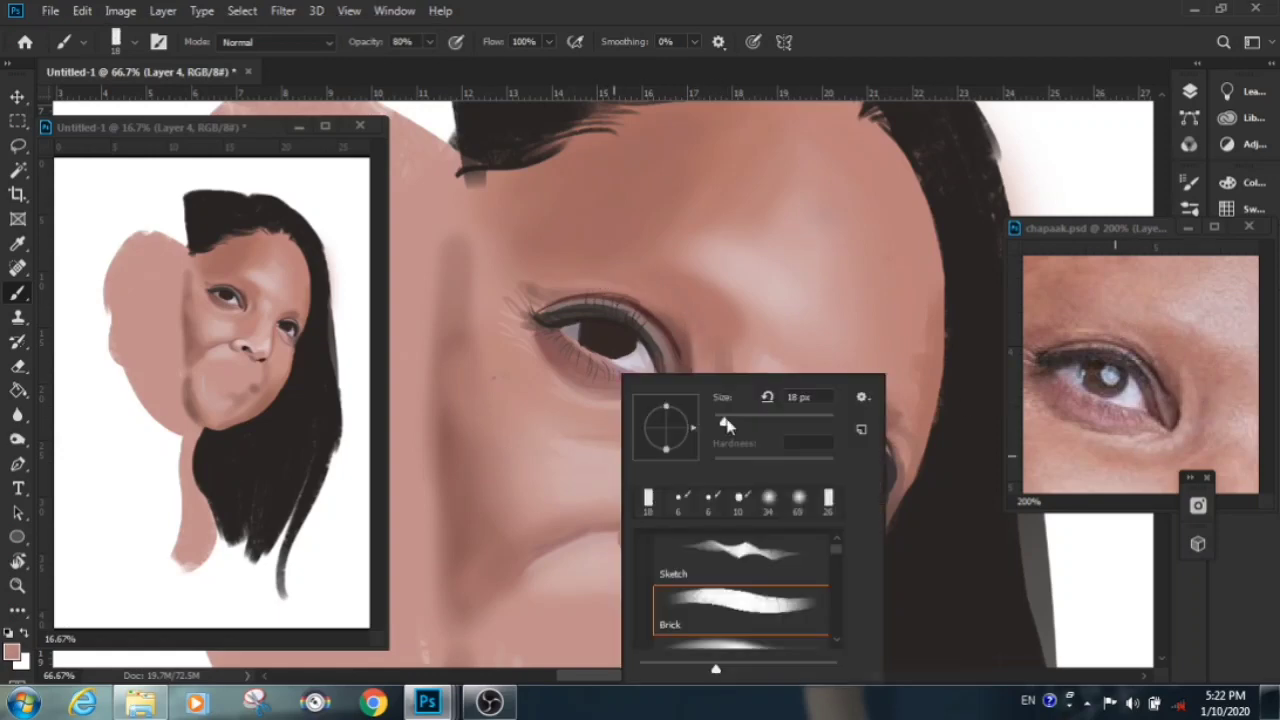
key(Escape)
scroll(1136, 440, down, 3)
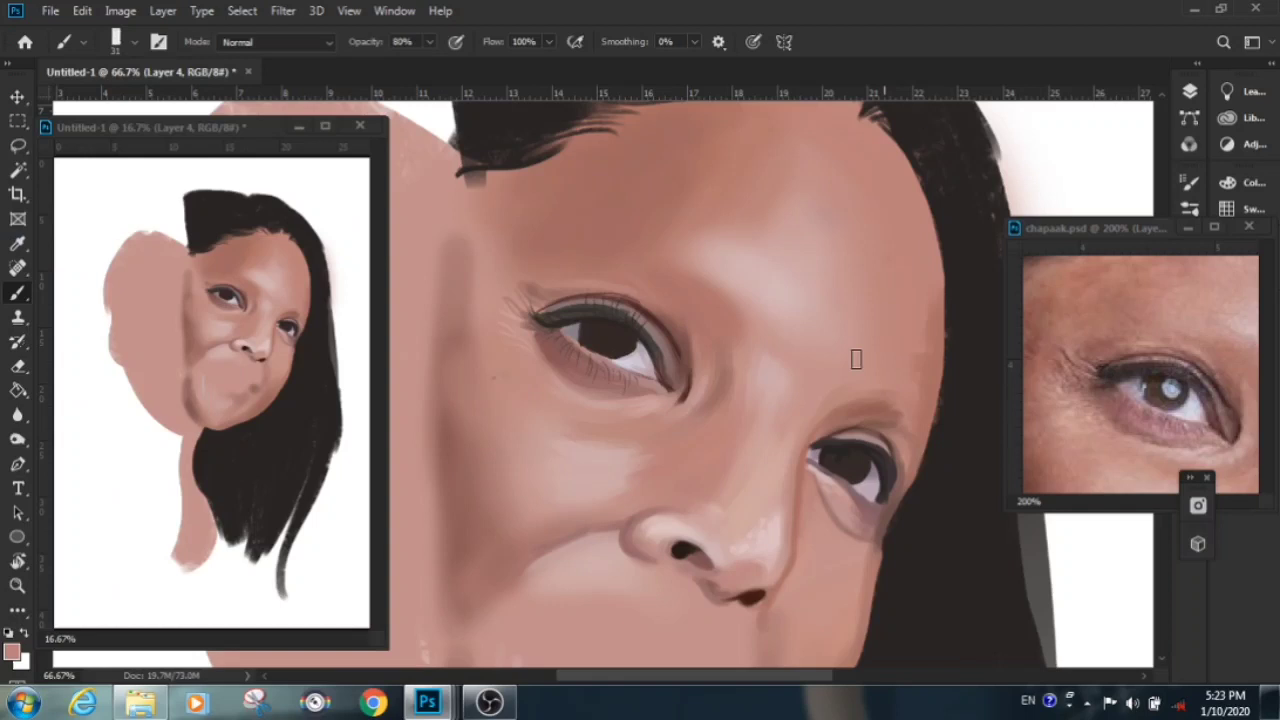
right_click(516, 298)
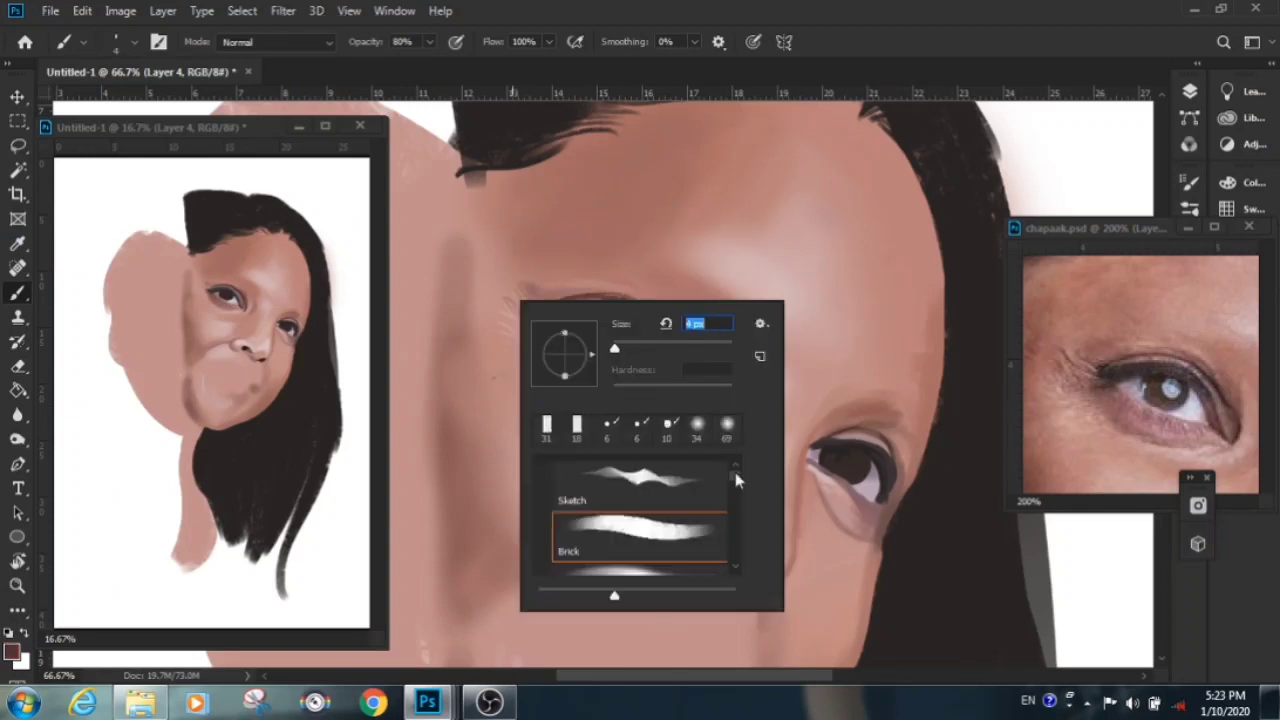
scroll(686, 520, down, 3)
double_click(686, 537)
drag(505, 290, 512, 310)
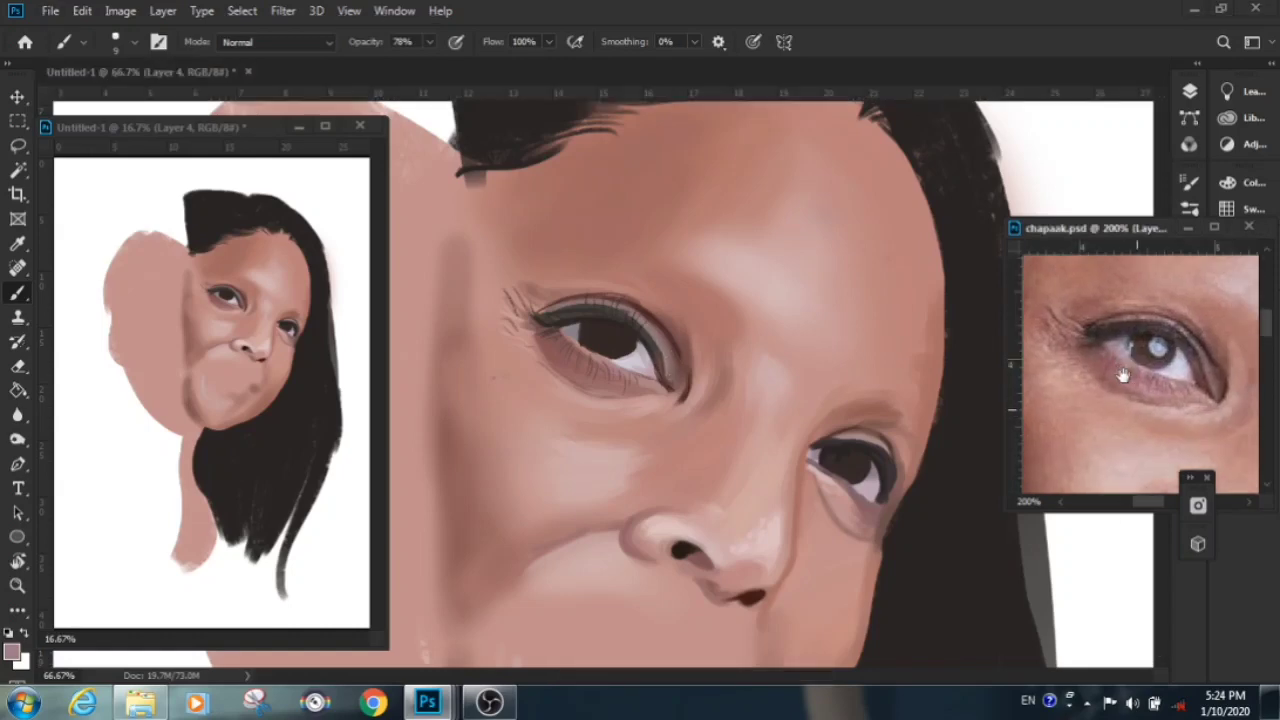
click(1189, 91)
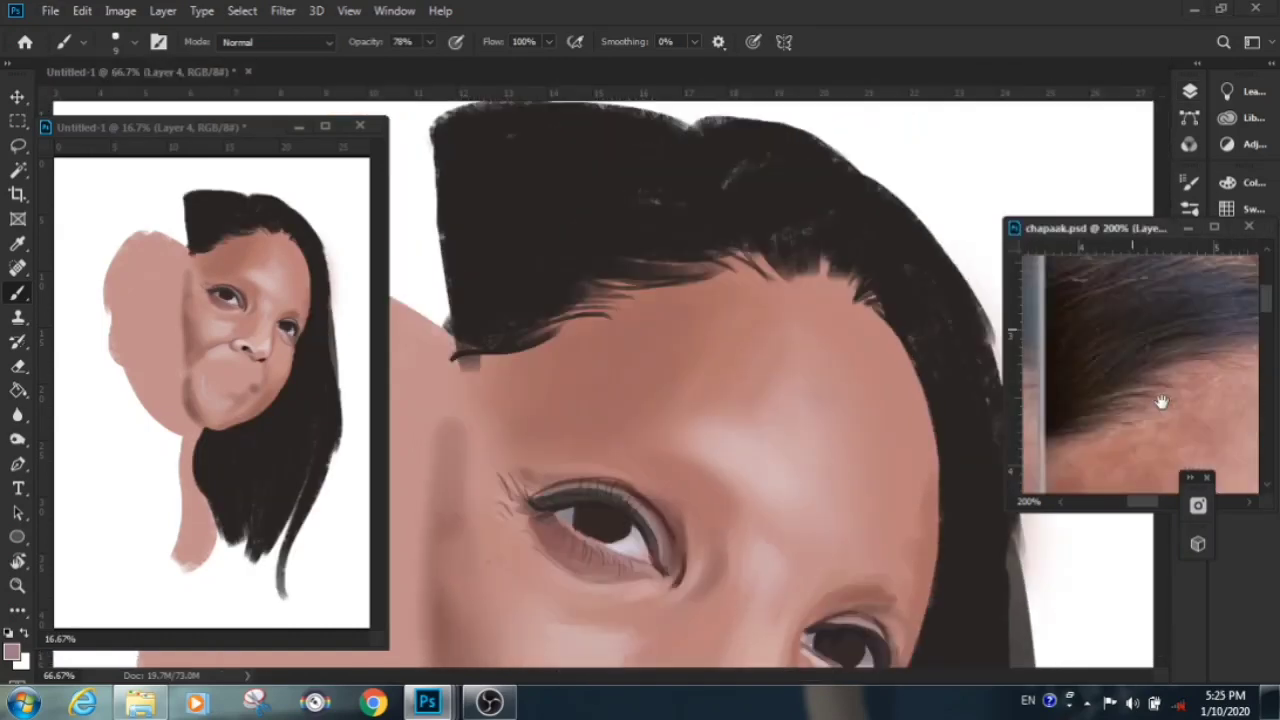
Paint thin wispy strands where the black hair meets the forehead, then add Layer 6
right_click(594, 288)
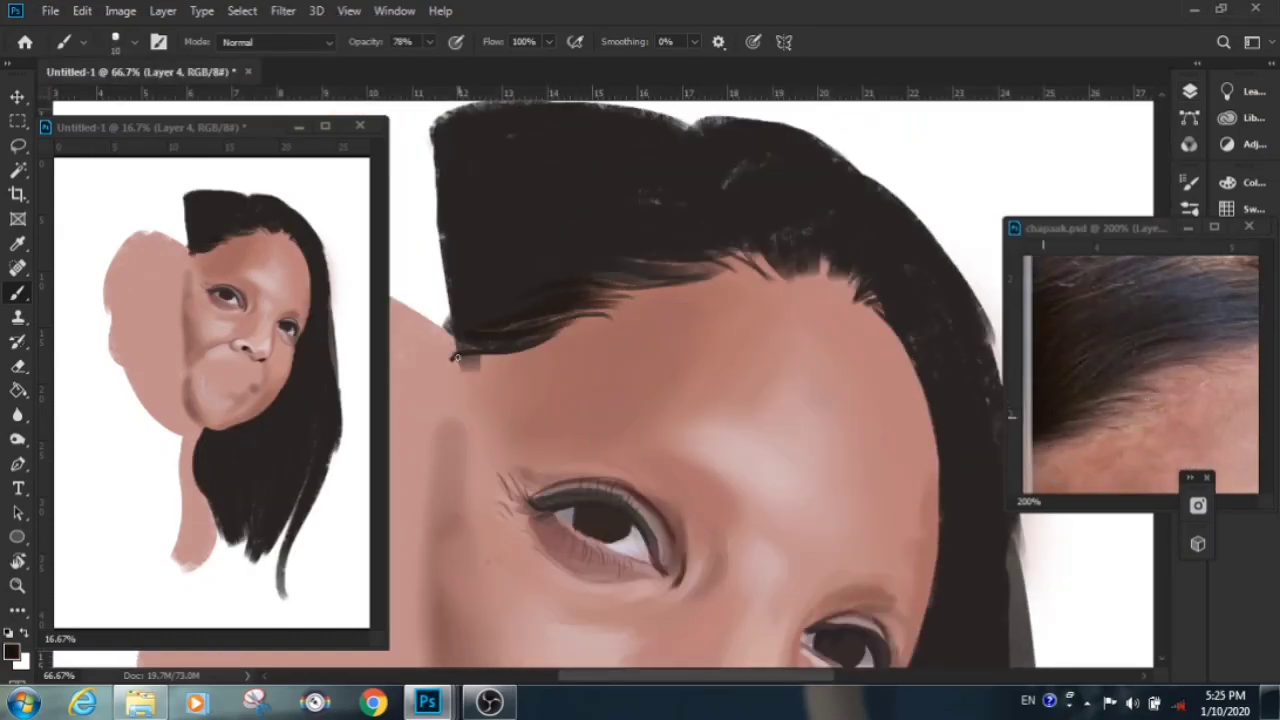
scroll(1177, 343, up, 3)
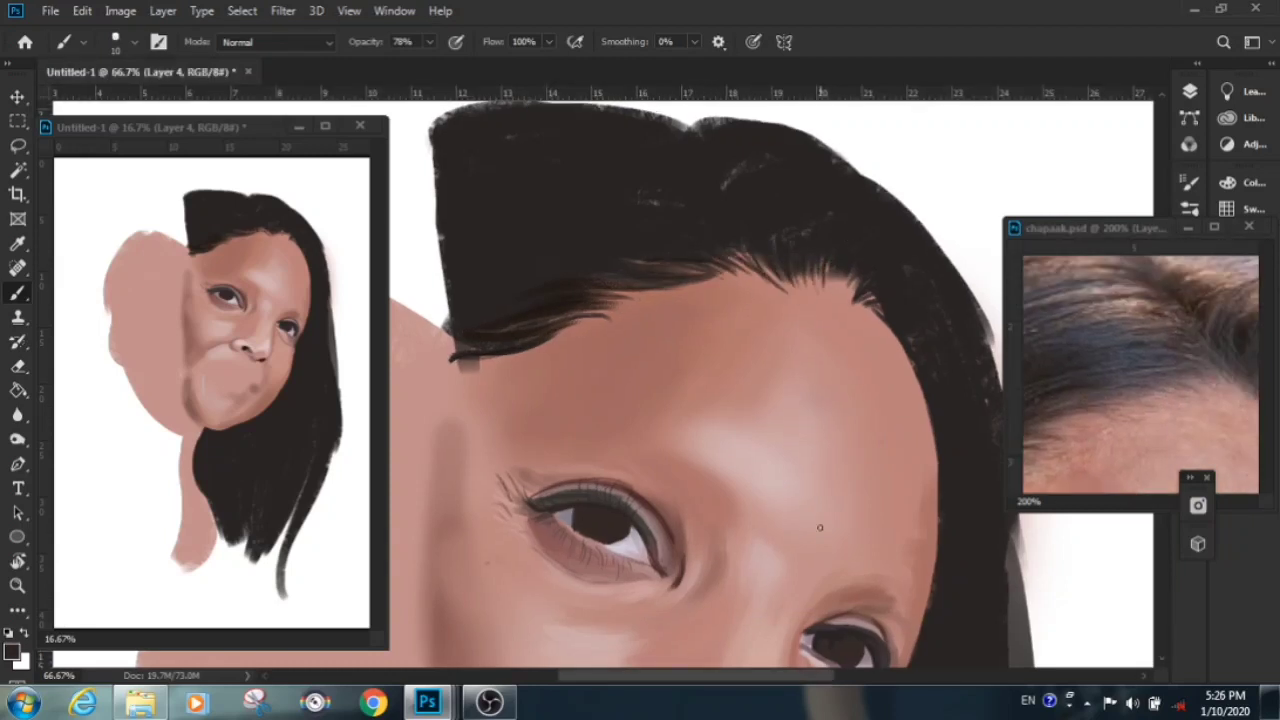
scroll(820, 527, right, 3)
scroll(1100, 350, right, 3)
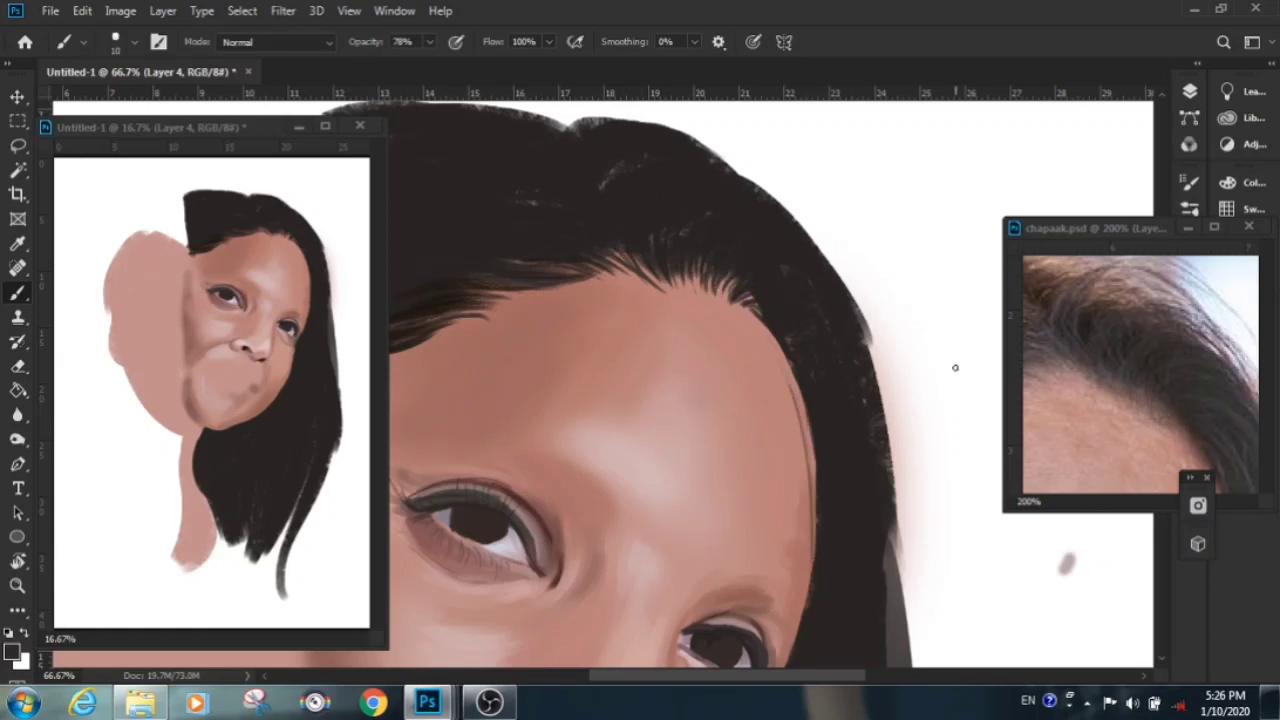
click(1189, 90)
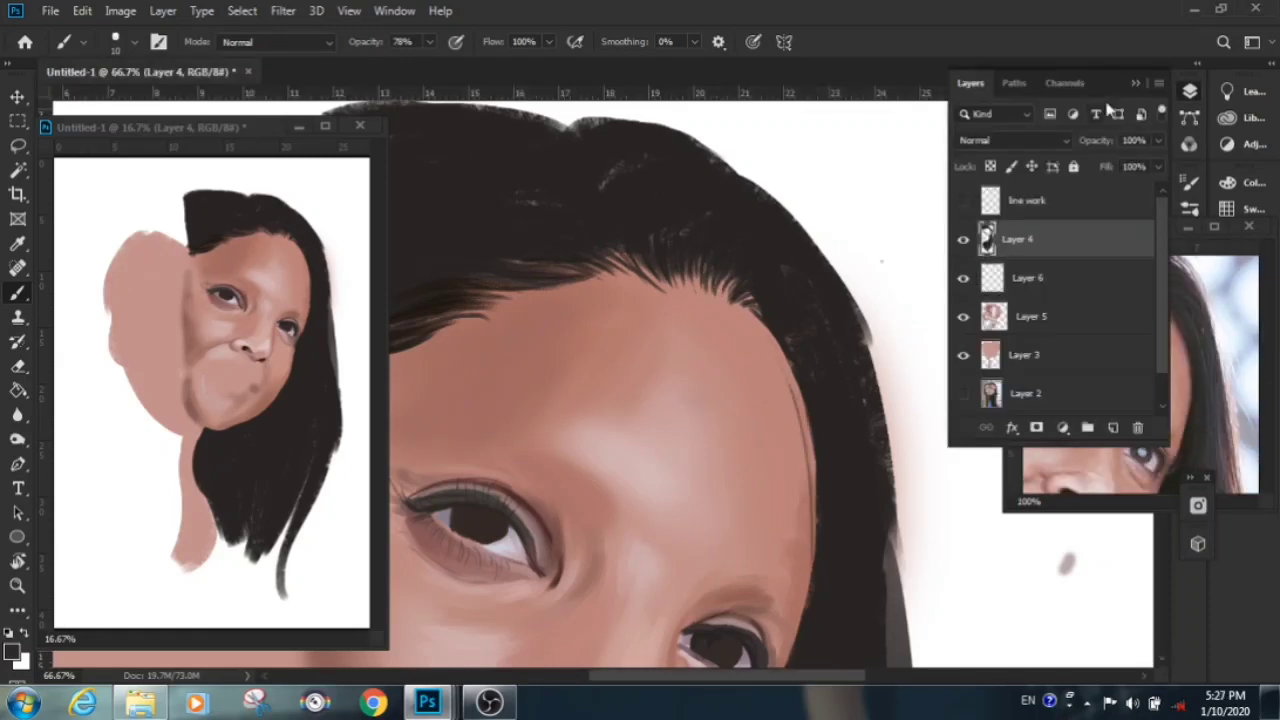
Browse the brush presets and choose a textured skin brush
right_click(557, 376)
scroll(770, 640, down, 5)
scroll(770, 640, down, 5)
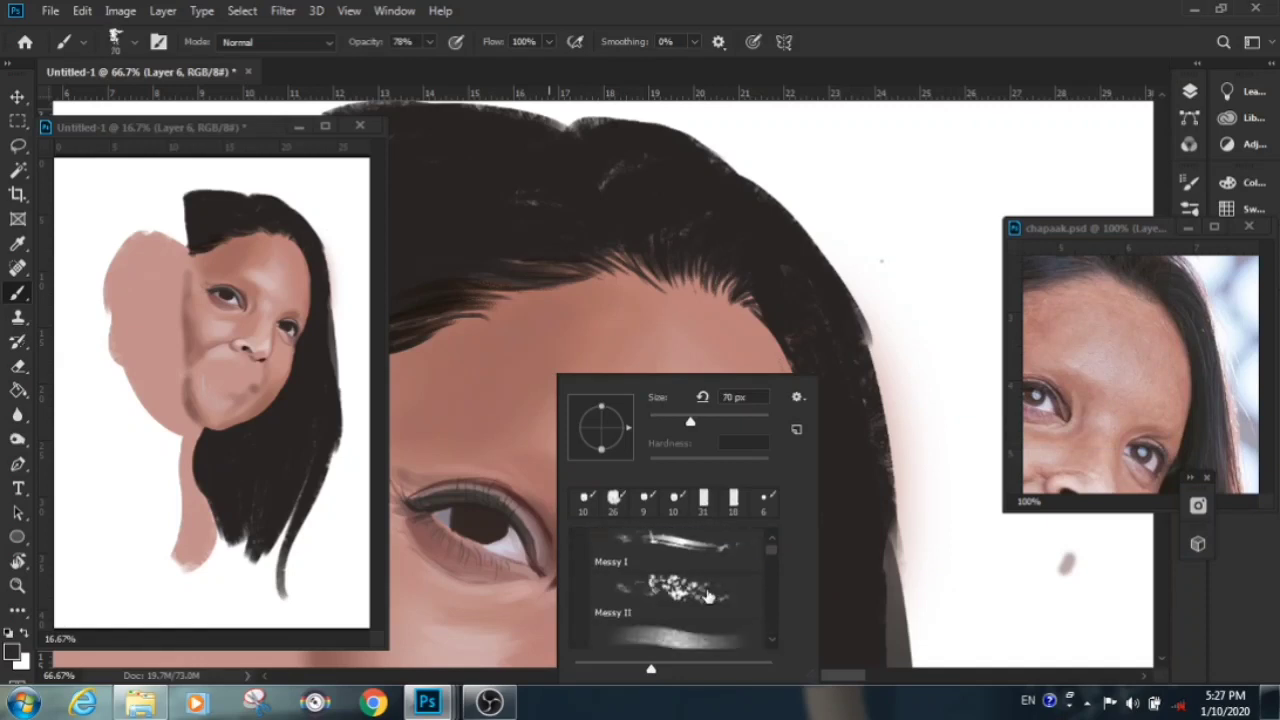
scroll(770, 640, down, 5)
scroll(770, 600, down, 5)
click(611, 457)
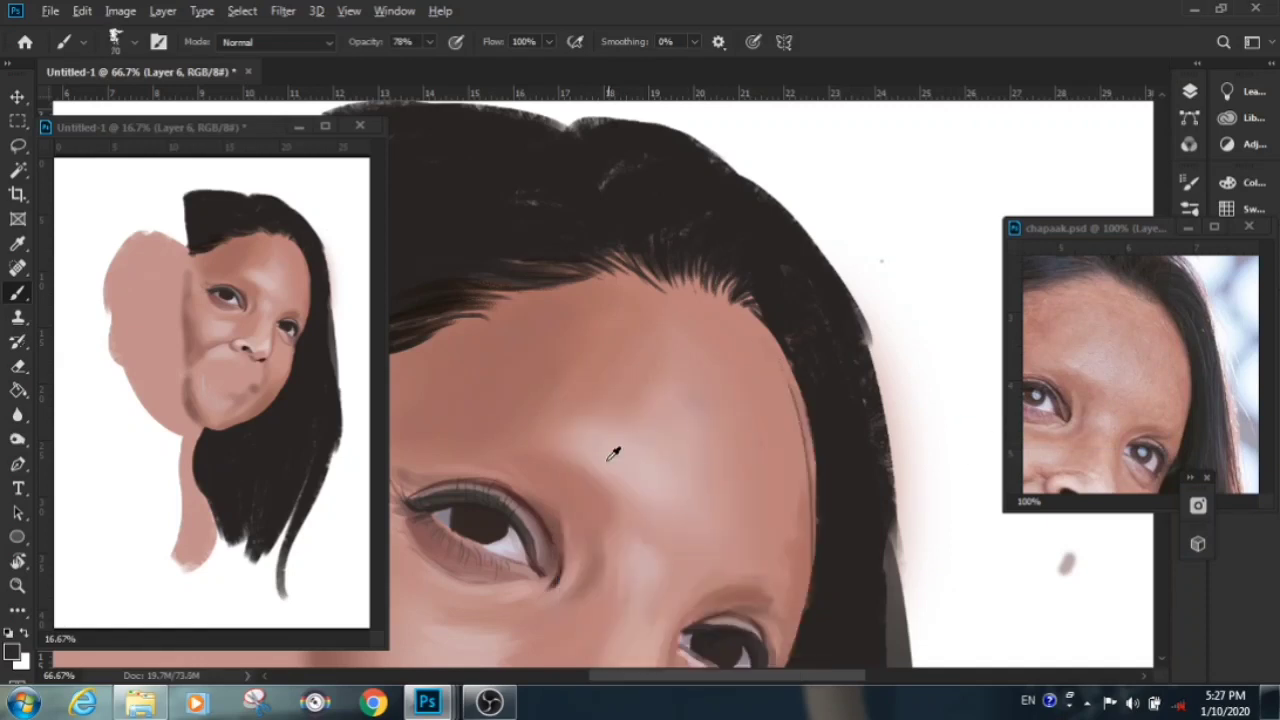
right_click(718, 420)
scroll(925, 620, down, 2)
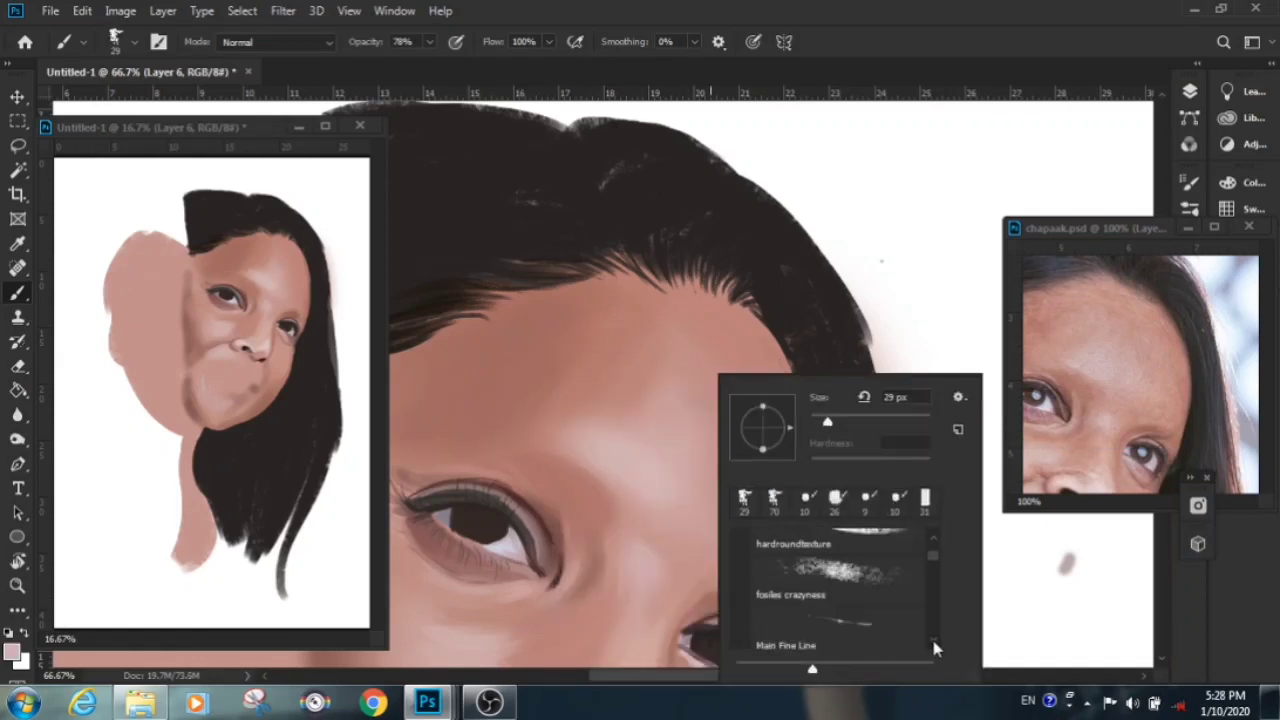
scroll(931, 630, down, 4)
double_click(840, 600)
Set a textured brush to size 36 and 48% opacity and dab pale forehead texture
right_click(622, 420)
key(Return)
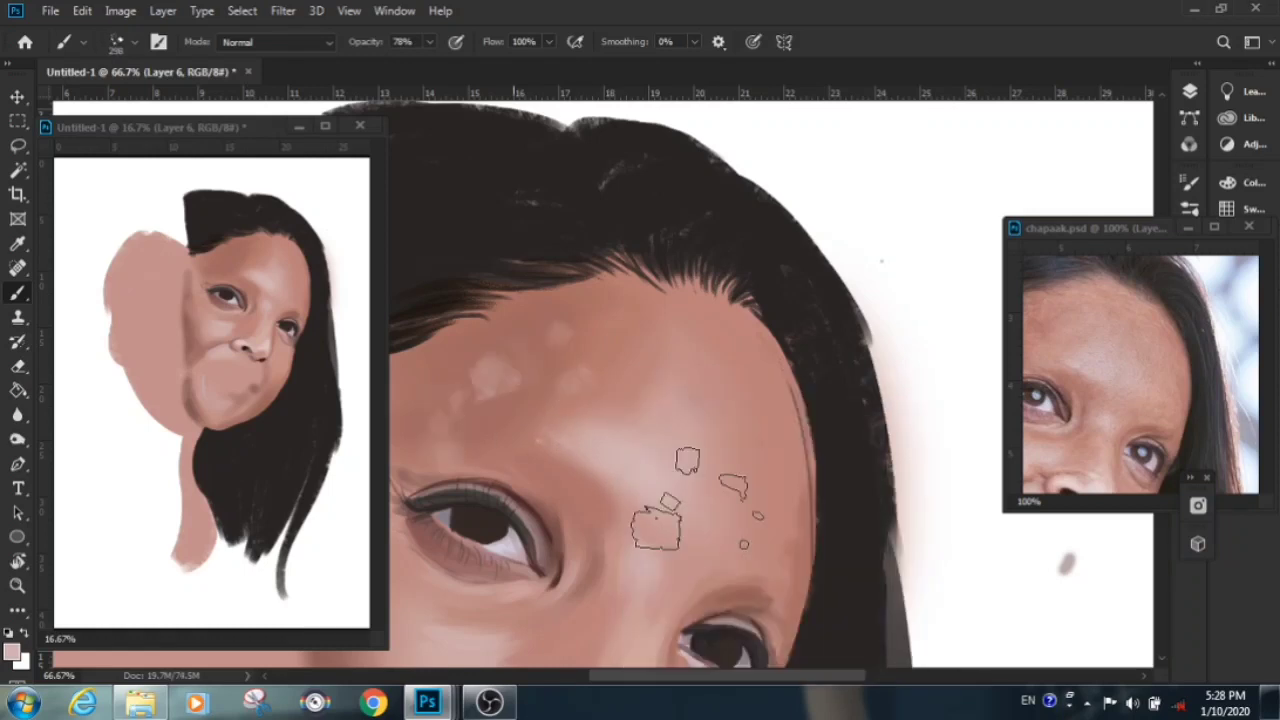
right_click(655, 418)
double_click(740, 600)
right_click(668, 355)
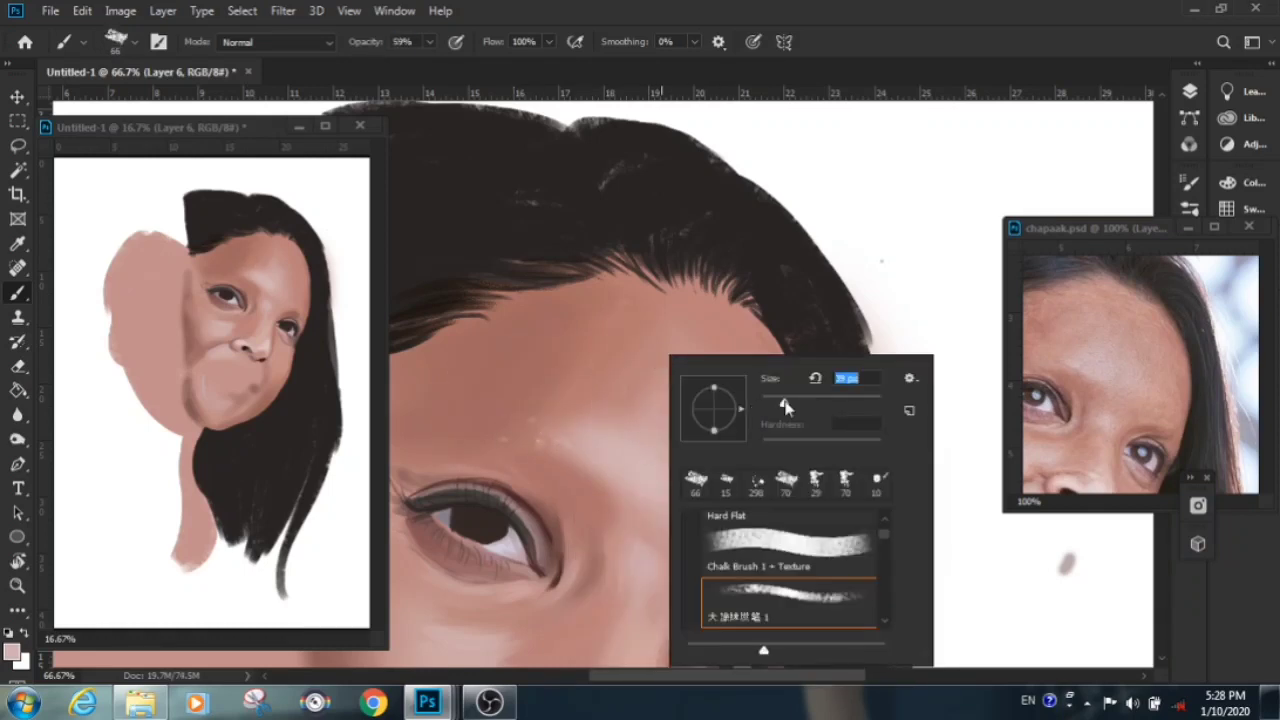
key(Return)
key(4)
key(8)
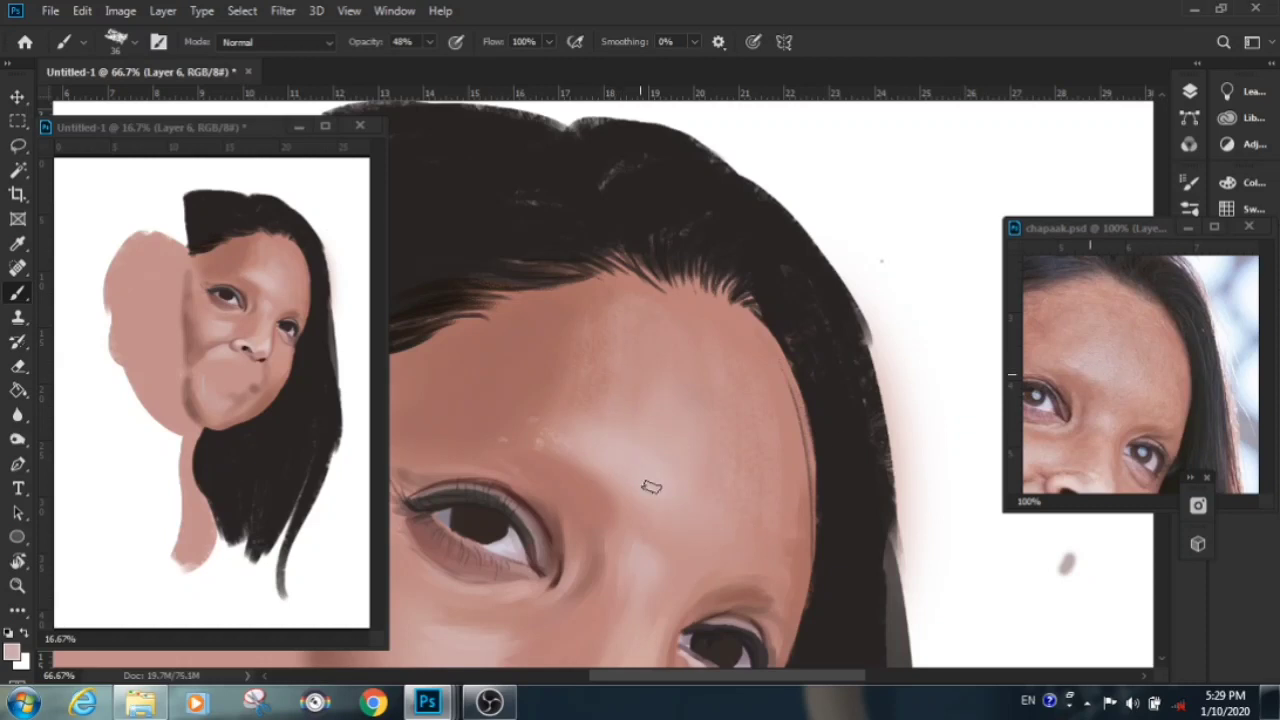
scroll(590, 418, down, 3)
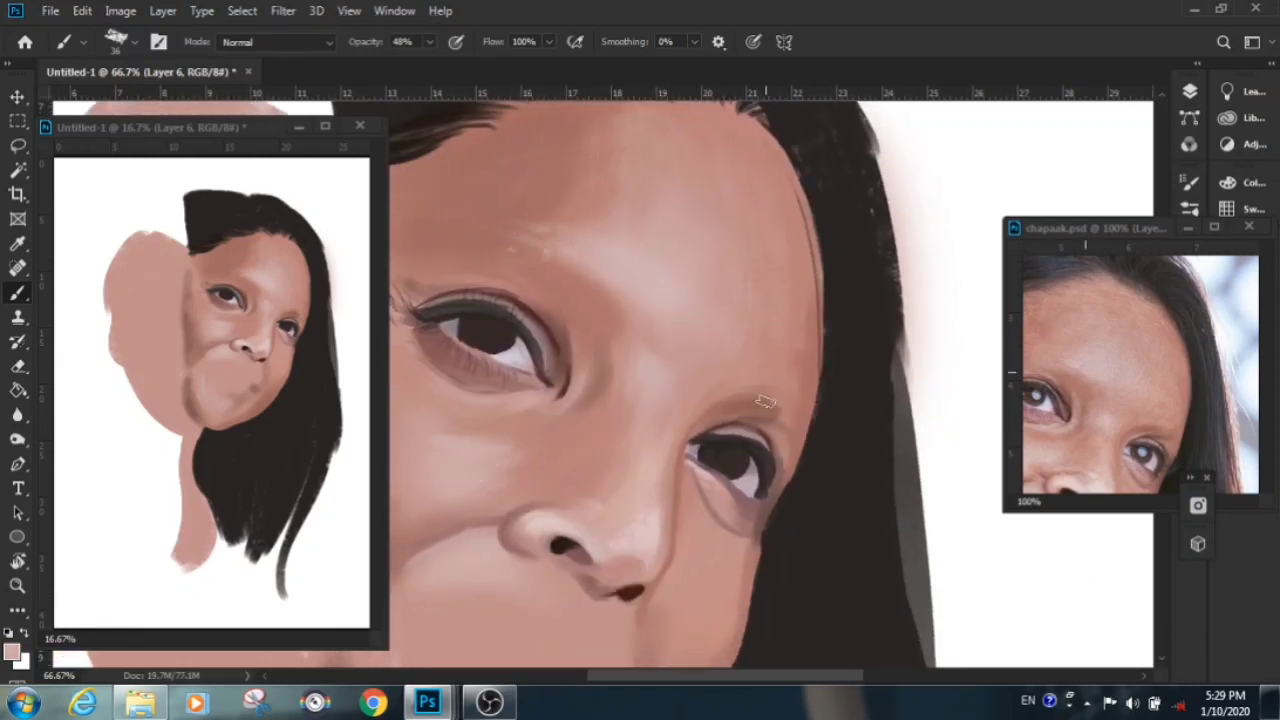
At 100% opacity, deepen the cheek shadow and paint shadow under the nose
key(ctrl+0)
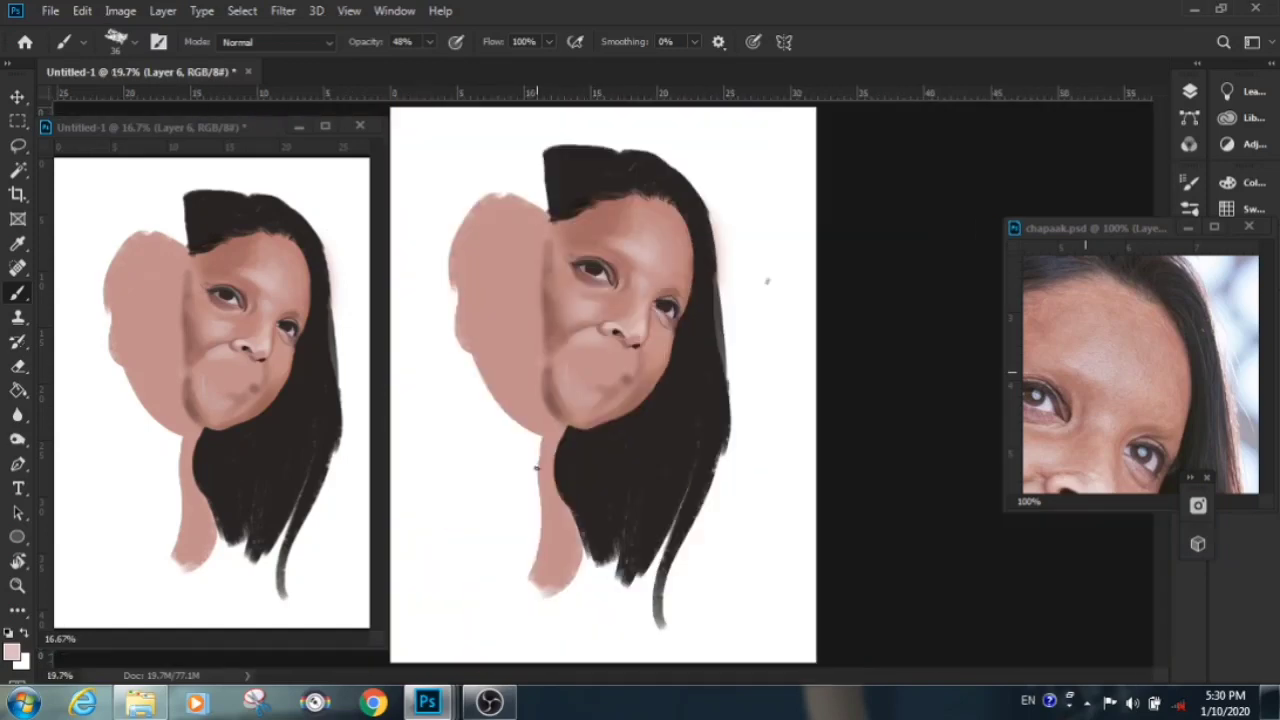
key(ctrl+1)
drag(369, 242, 455, 285)
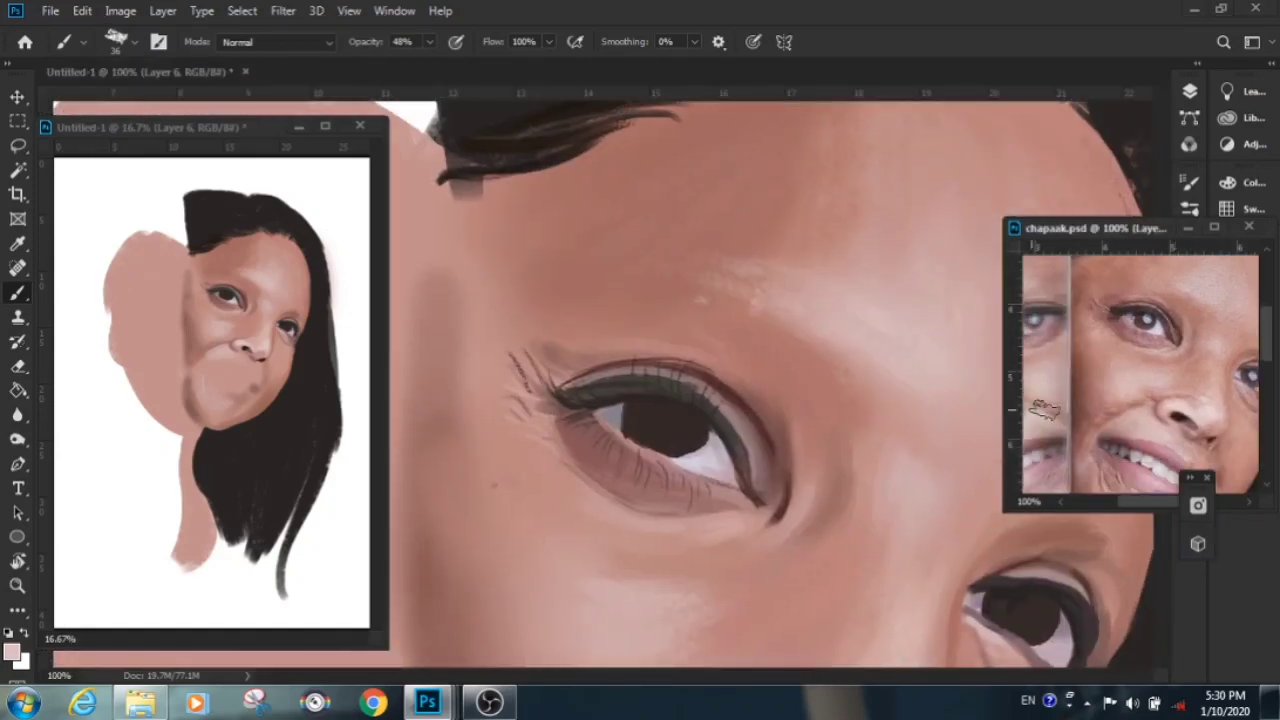
scroll(594, 551, down, 2)
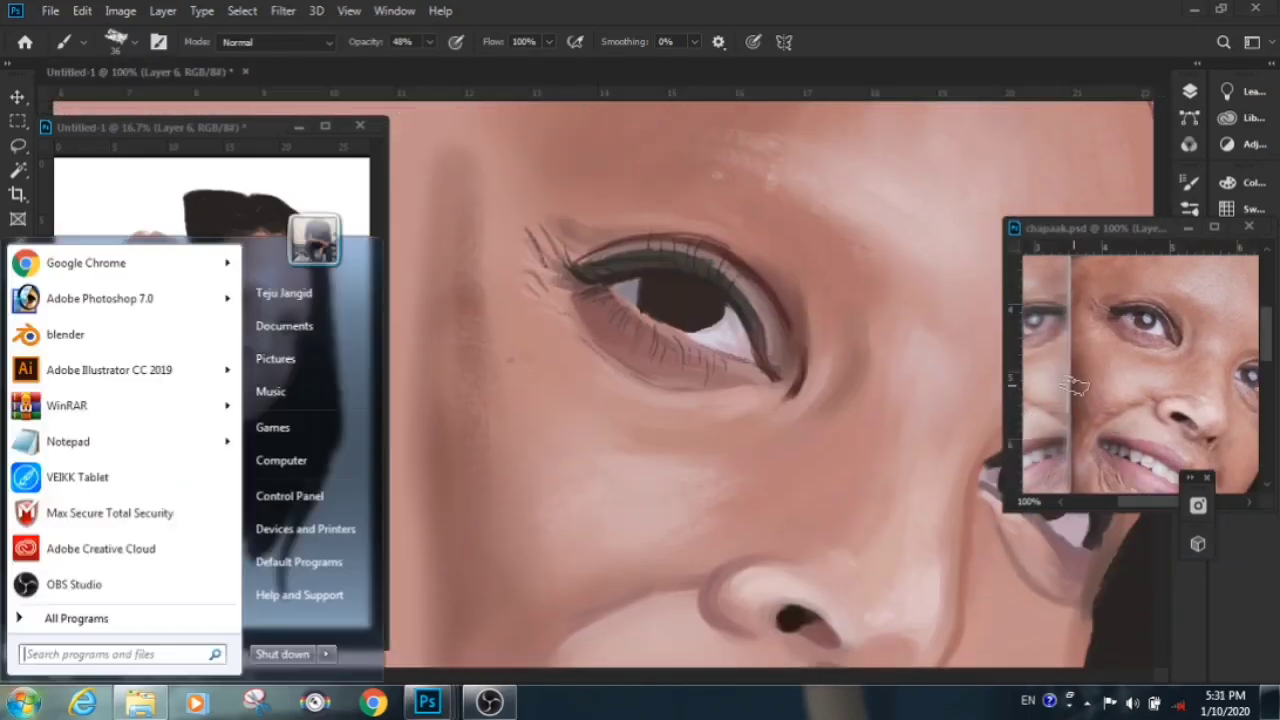
scroll(575, 608, down, 4)
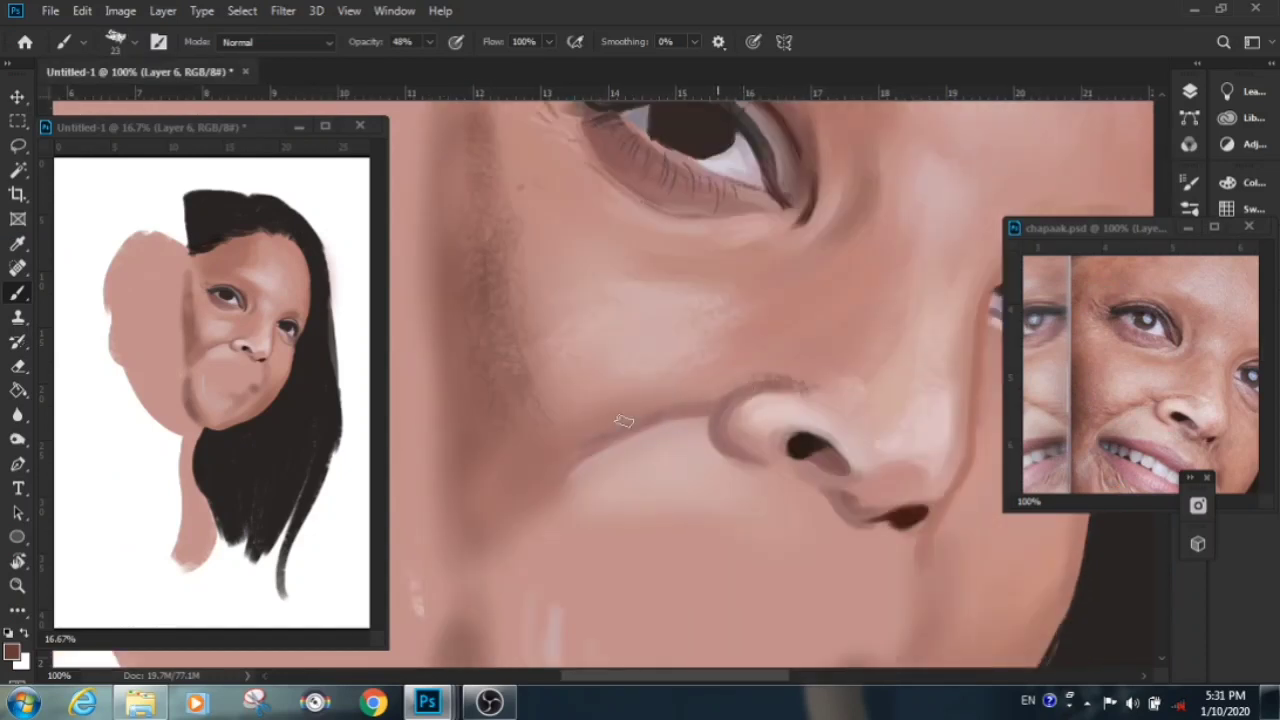
key(0)
drag(472, 162, 476, 234)
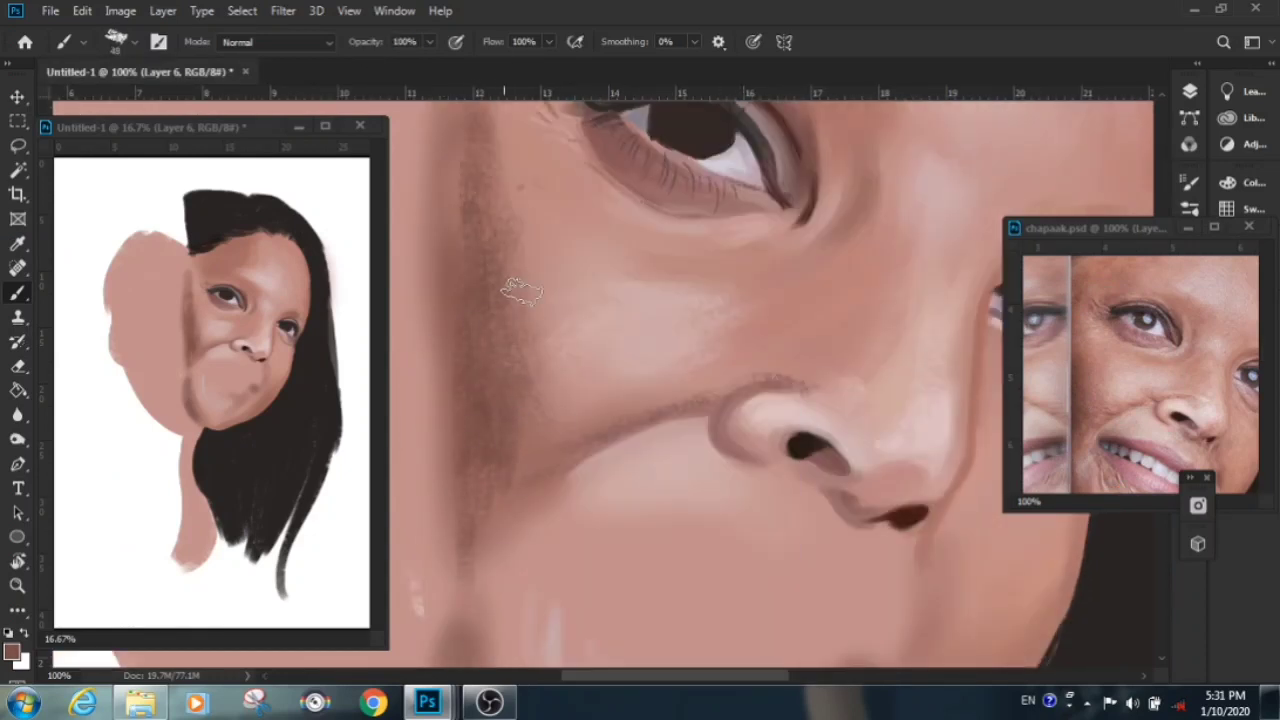
drag(510, 280, 545, 370)
drag(790, 488, 835, 520)
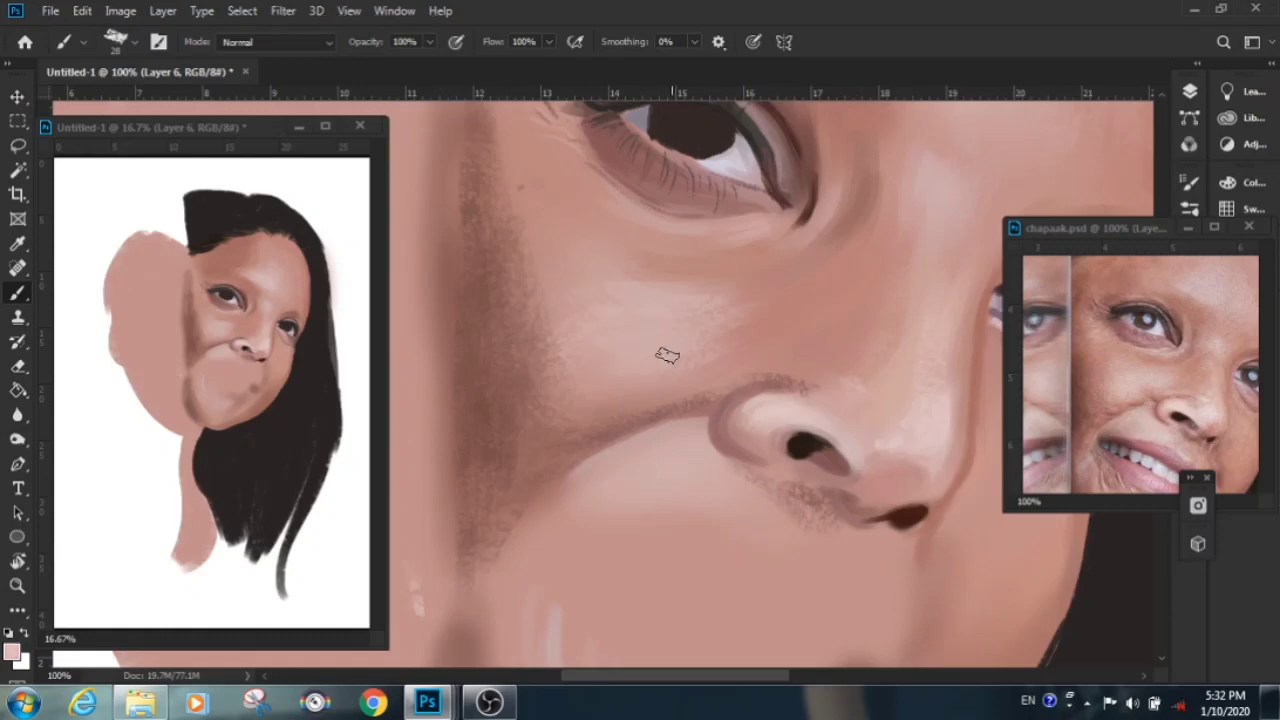
Paint a dark jaw stroke, then blend it toward the chin with a softer brush tip
key(ctrl+0)
scroll(696, 396, up, 3)
scroll(696, 396, up, 1)
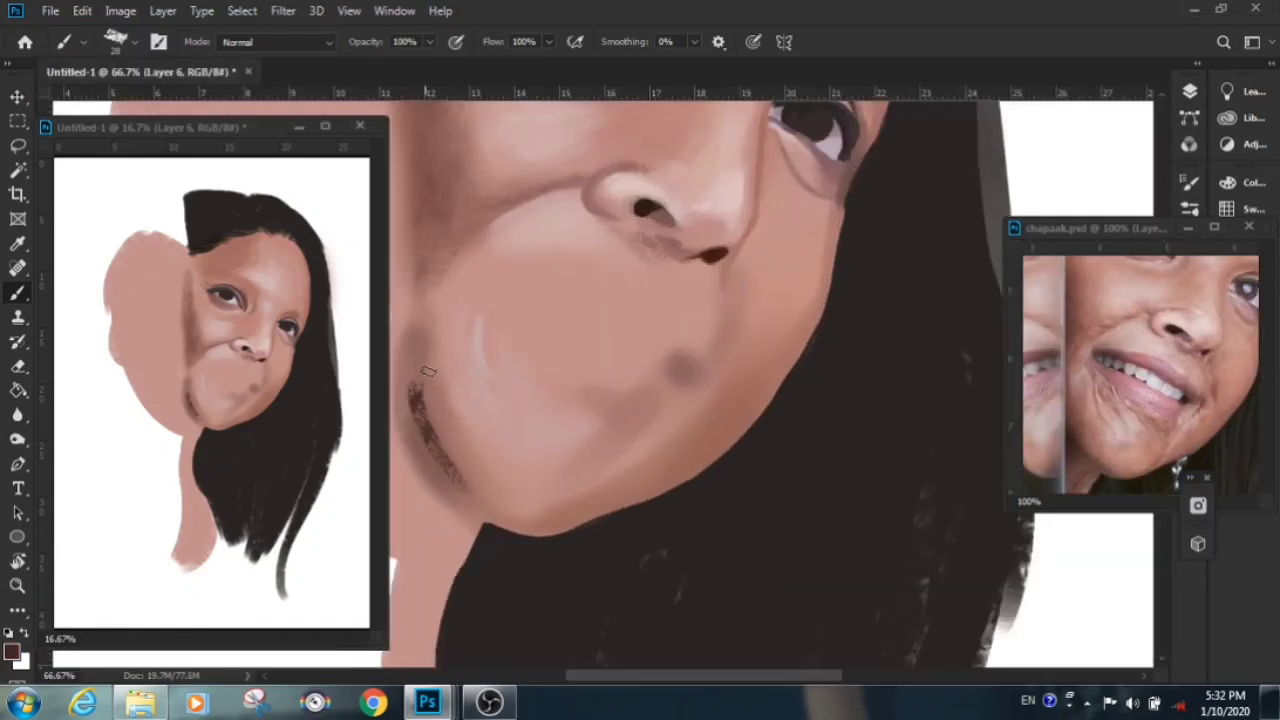
drag(408, 388, 472, 502)
right_click(520, 377)
click(545, 597)
double_click(610, 625)
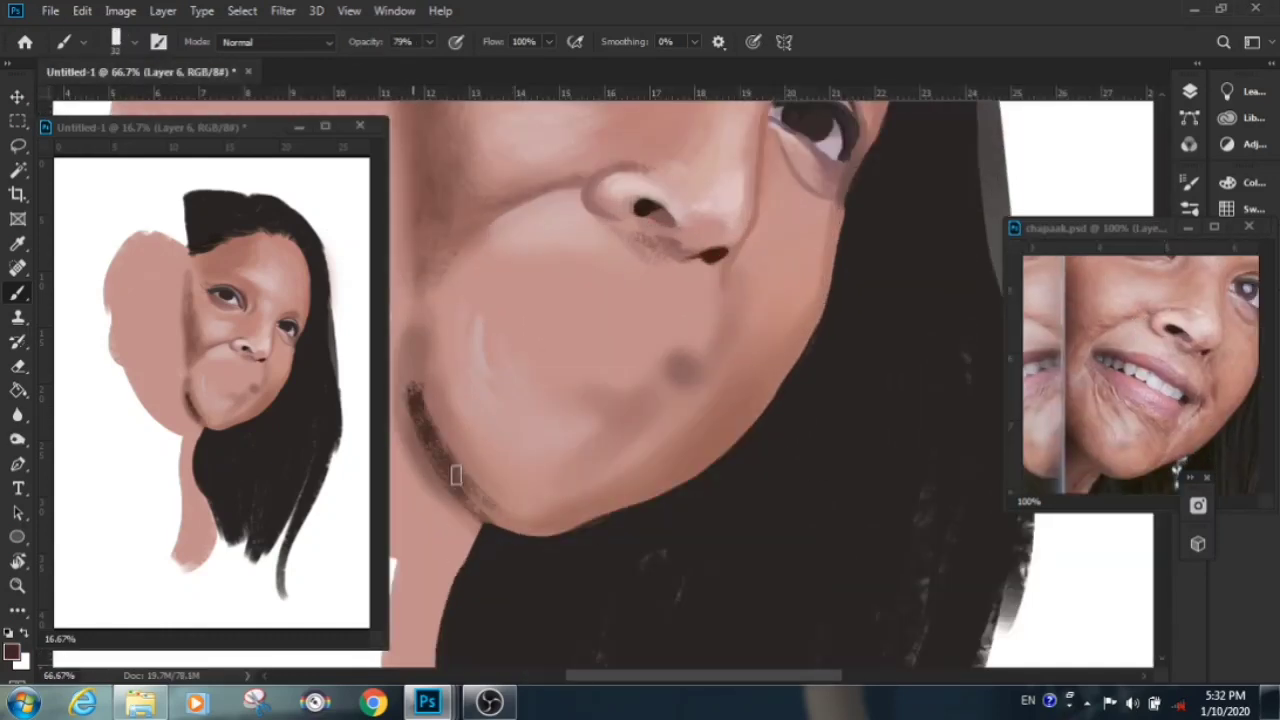
drag(412, 232, 470, 486)
mouse_move(434, 206)
mouse_down()
mouse_move(492, 490)
mouse_move(545, 532)
mouse_up()
drag(440, 363, 494, 522)
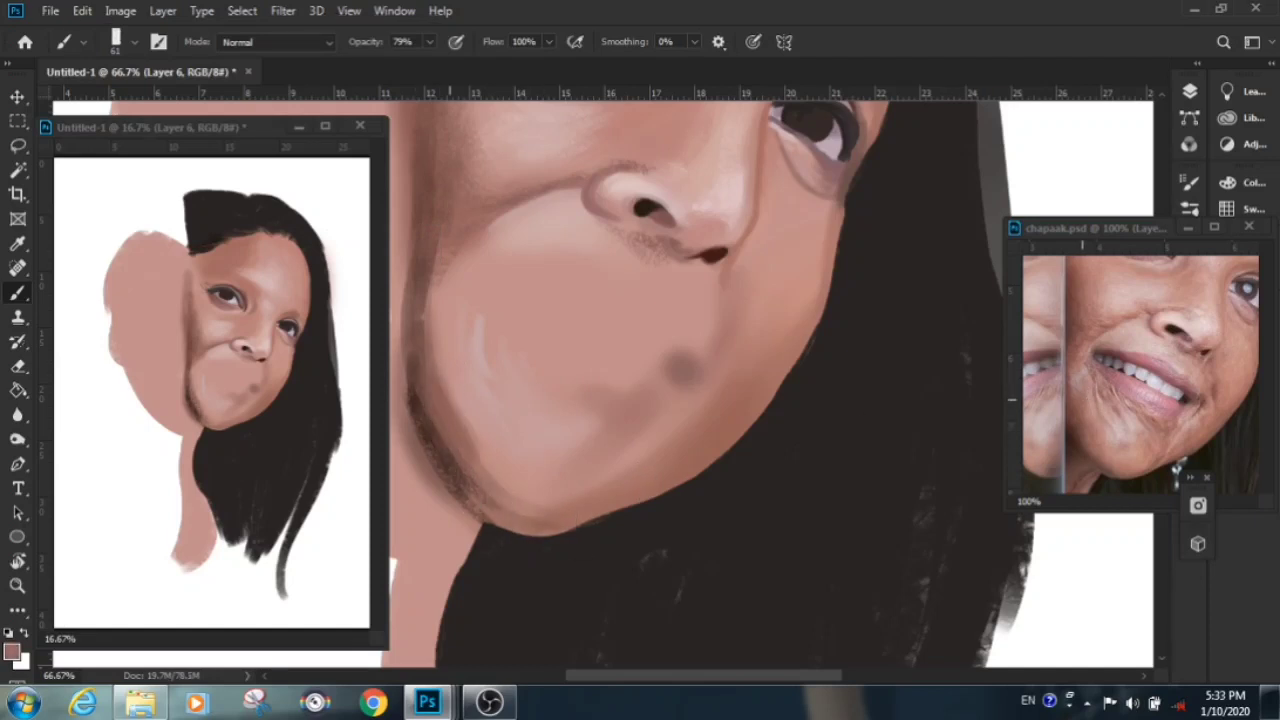
drag(478, 330, 452, 425)
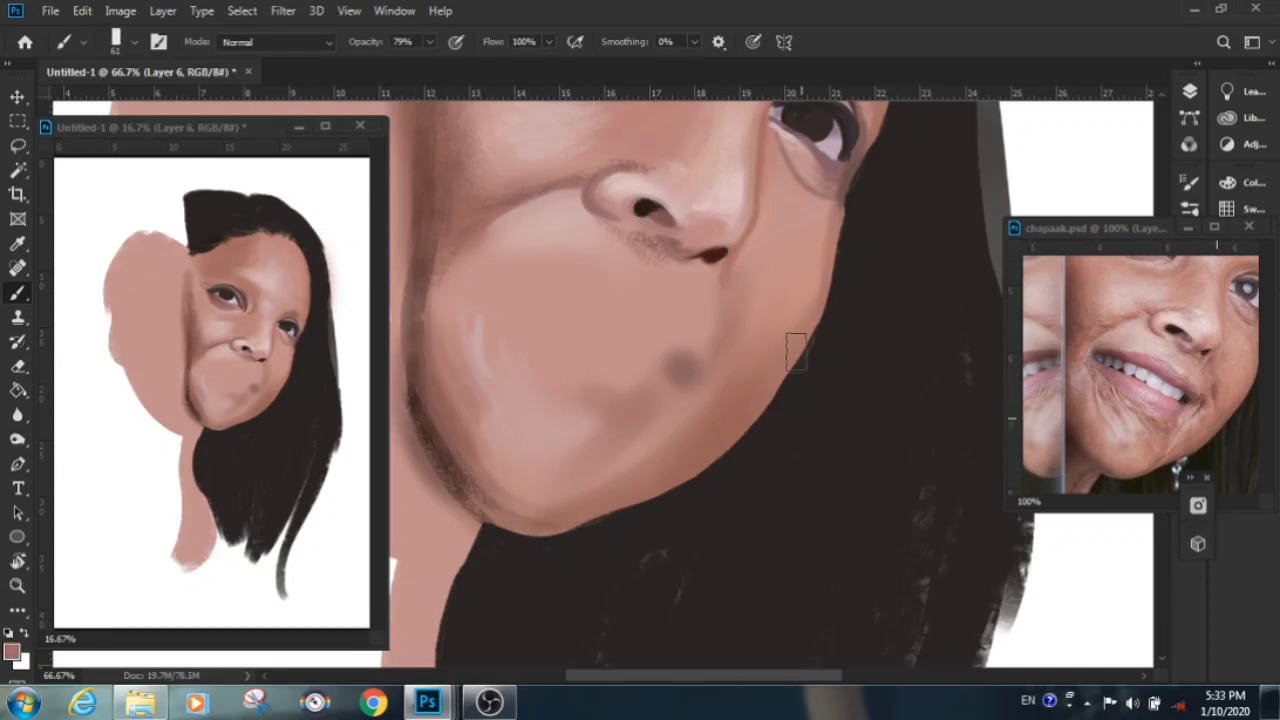
Paint textured stubble along the left jawline and up the left cheek
right_click(645, 462)
key(Escape)
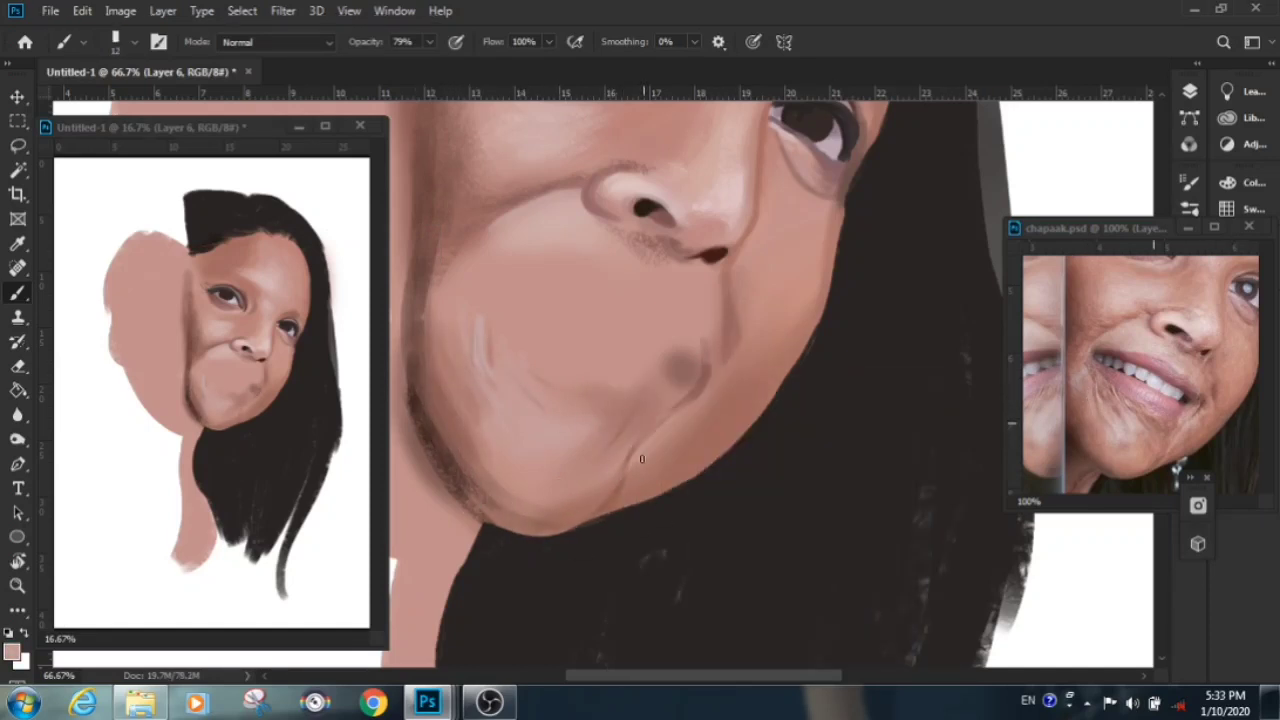
right_click(795, 265)
double_click(1000, 391)
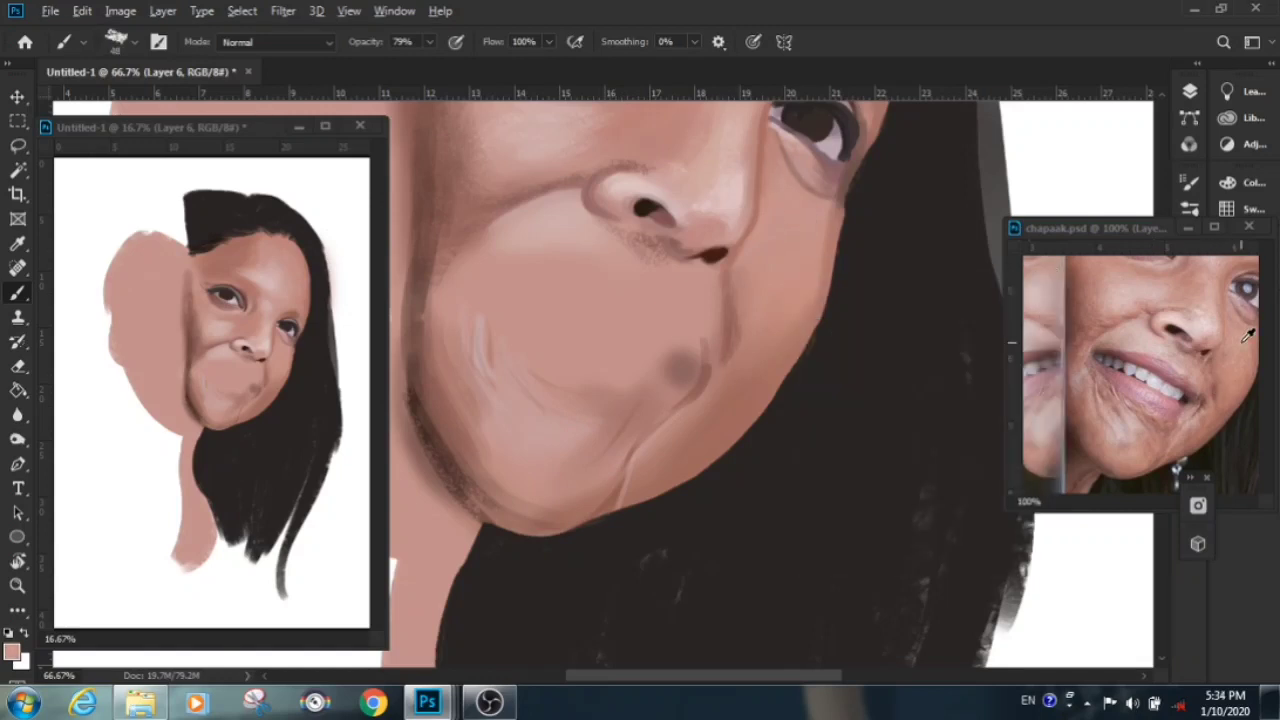
alt+click(1097, 314)
drag(410, 420, 500, 520)
drag(400, 450, 440, 580)
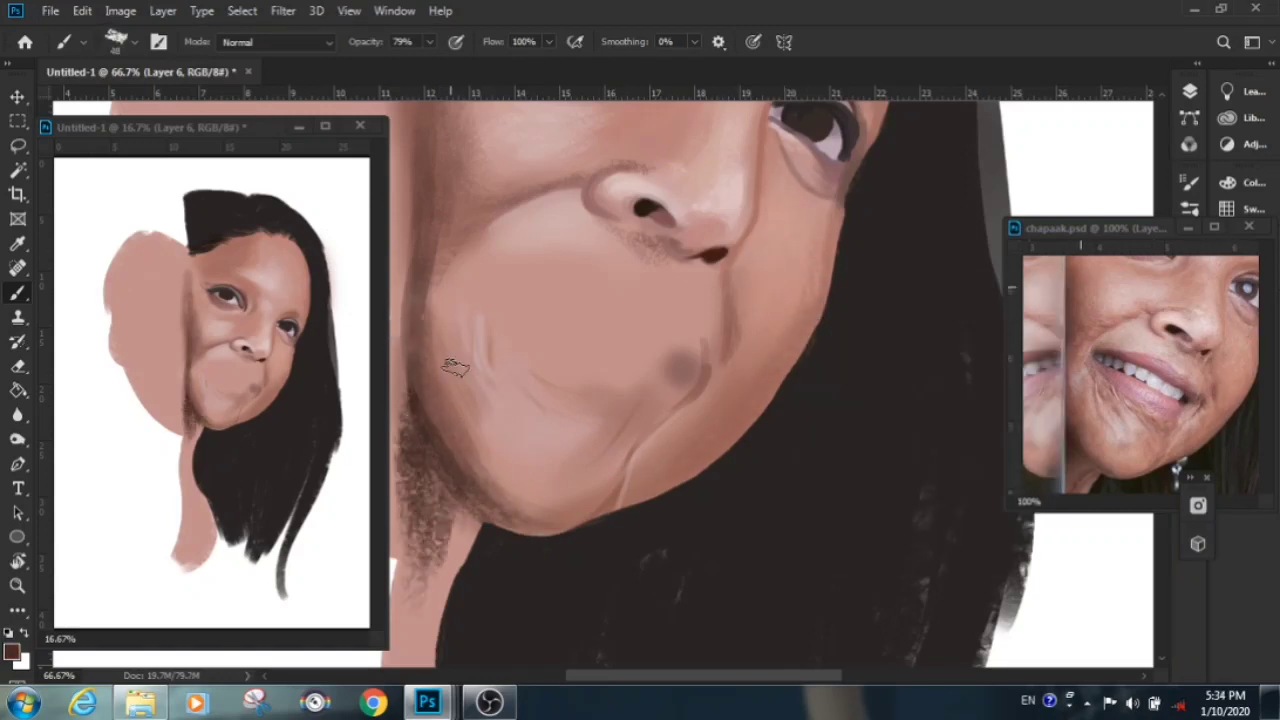
drag(455, 367, 420, 290)
drag(462, 230, 435, 318)
alt+click(1162, 342)
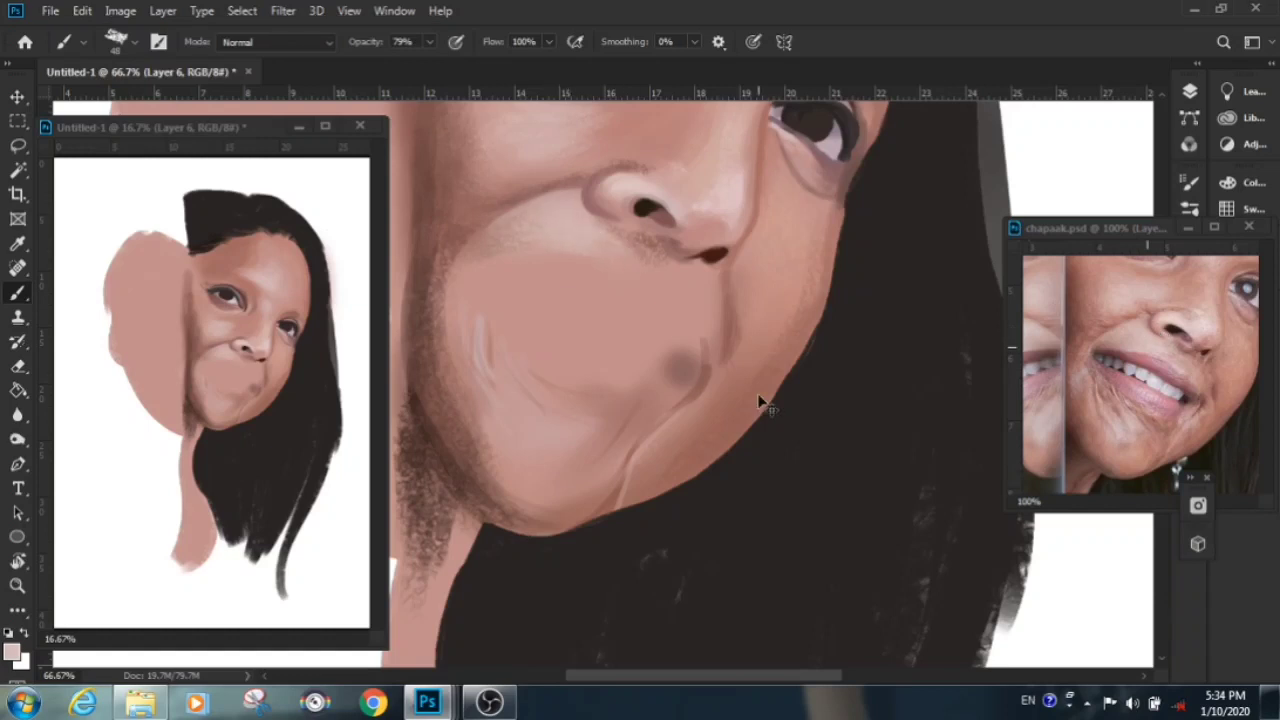
Show the line-art sketch layer and reselect the skin painting layer
click(1189, 91)
click(963, 200)
click(1080, 200)
At 100% opacity, paint the lips pink with mauve shading on the lower lip
click(1189, 91)
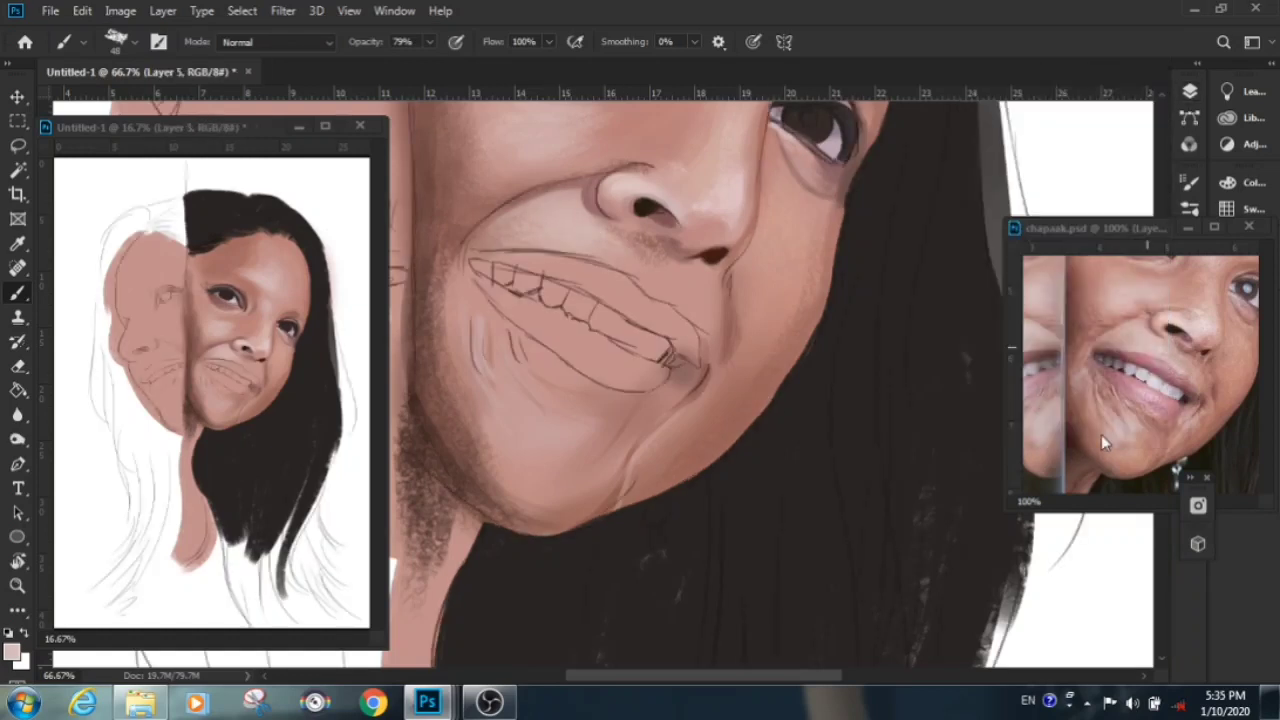
text(100)
right_click(495, 245)
key(Escape)
mouse_move(530, 258)
mouse_down()
mouse_move(645, 305)
mouse_move(695, 340)
mouse_move(692, 362)
mouse_up()
drag(640, 325, 696, 350)
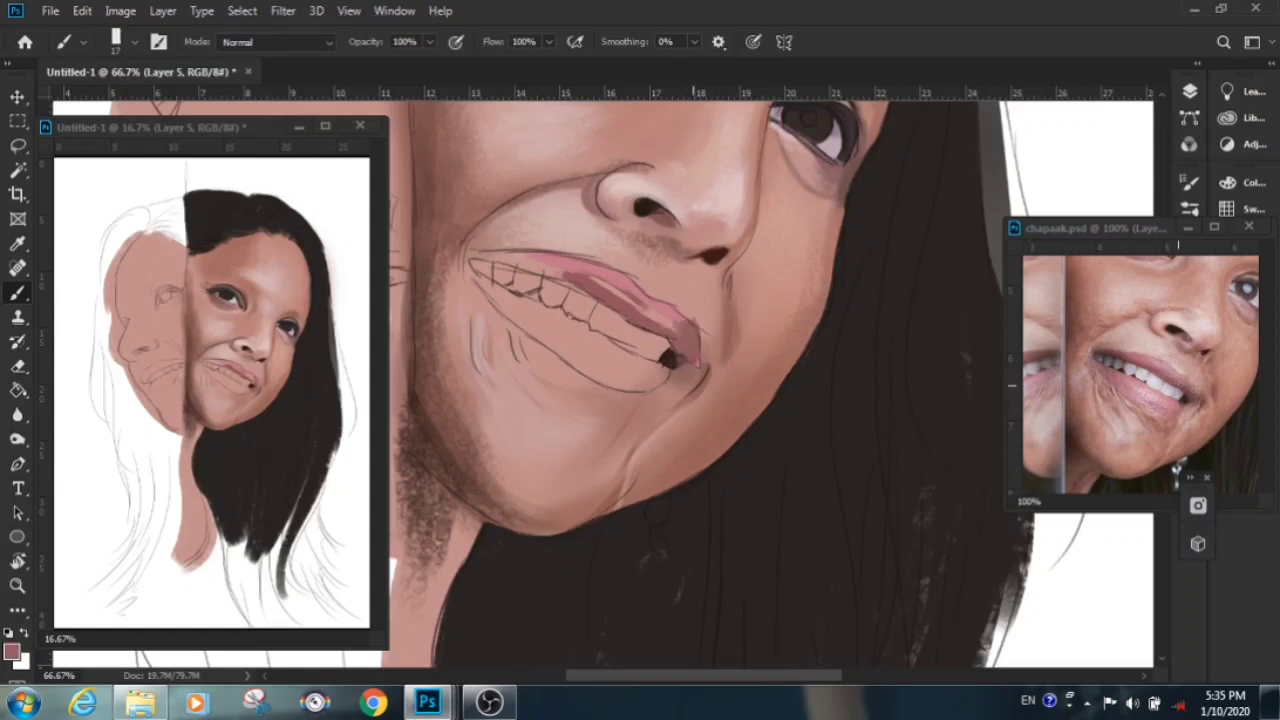
alt+click(636, 287)
drag(615, 300, 665, 318)
drag(470, 255, 600, 298)
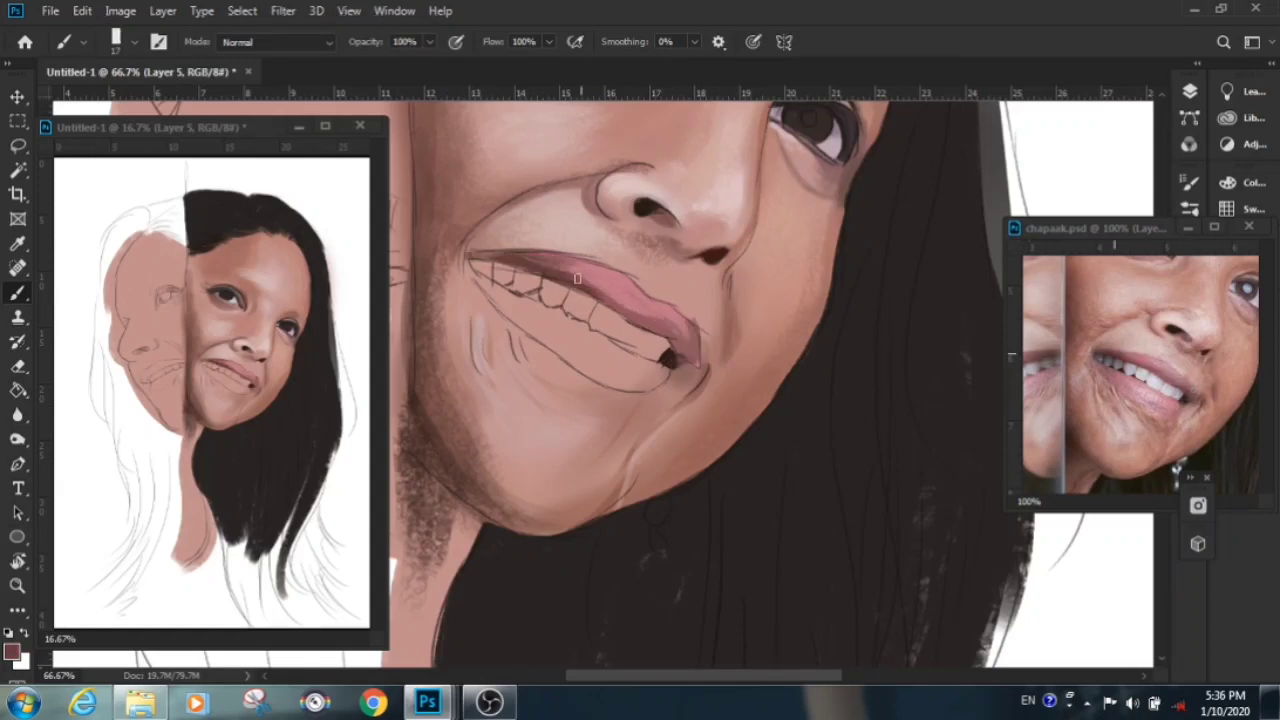
Add light pink lower-lip highlights and darken the left mouth corner with sampled colours
alt+click(558, 274)
mouse_move(480, 282)
mouse_down()
mouse_move(565, 322)
mouse_move(585, 366)
mouse_move(614, 350)
mouse_up()
alt+click(590, 376)
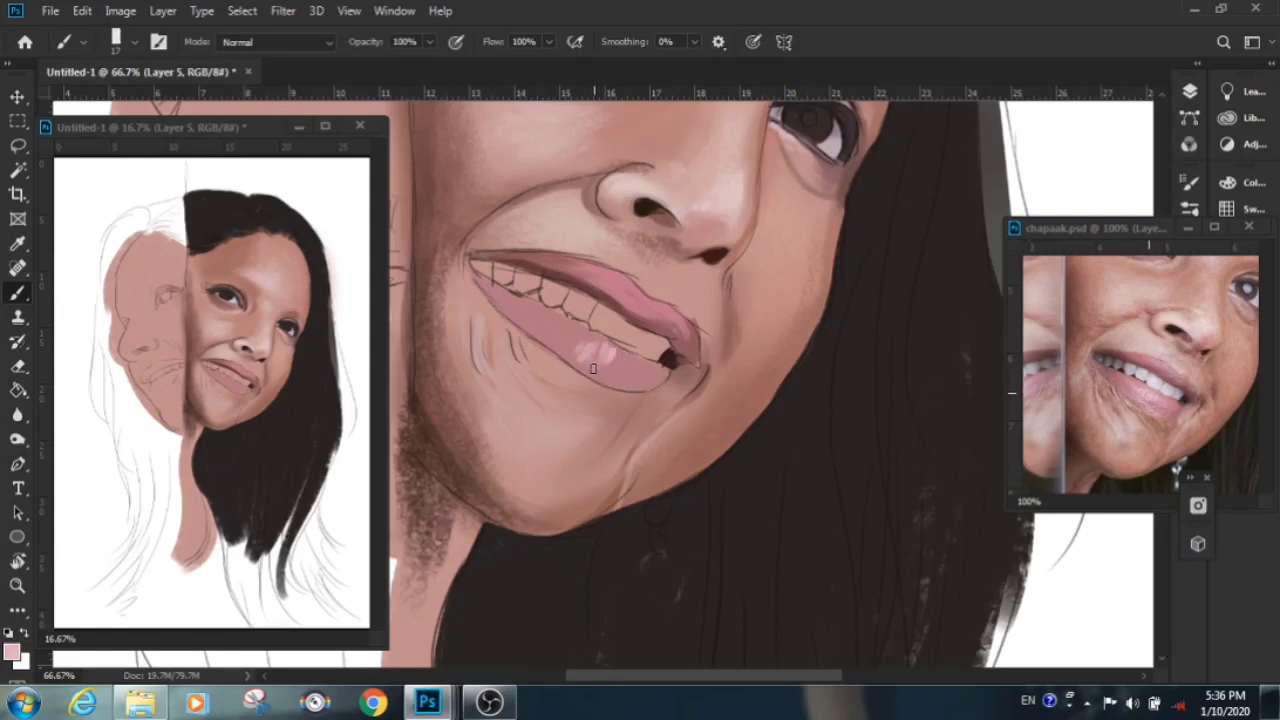
drag(472, 267, 536, 324)
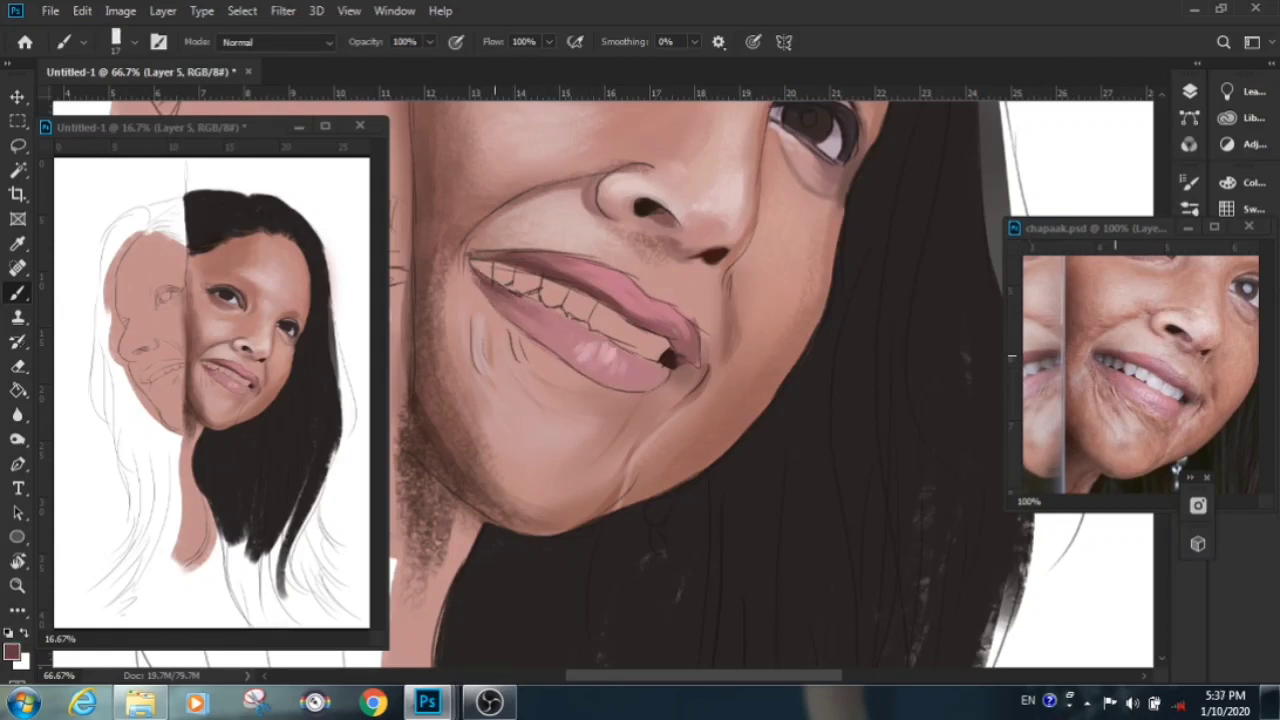
alt+click(1175, 358)
alt+click(574, 262)
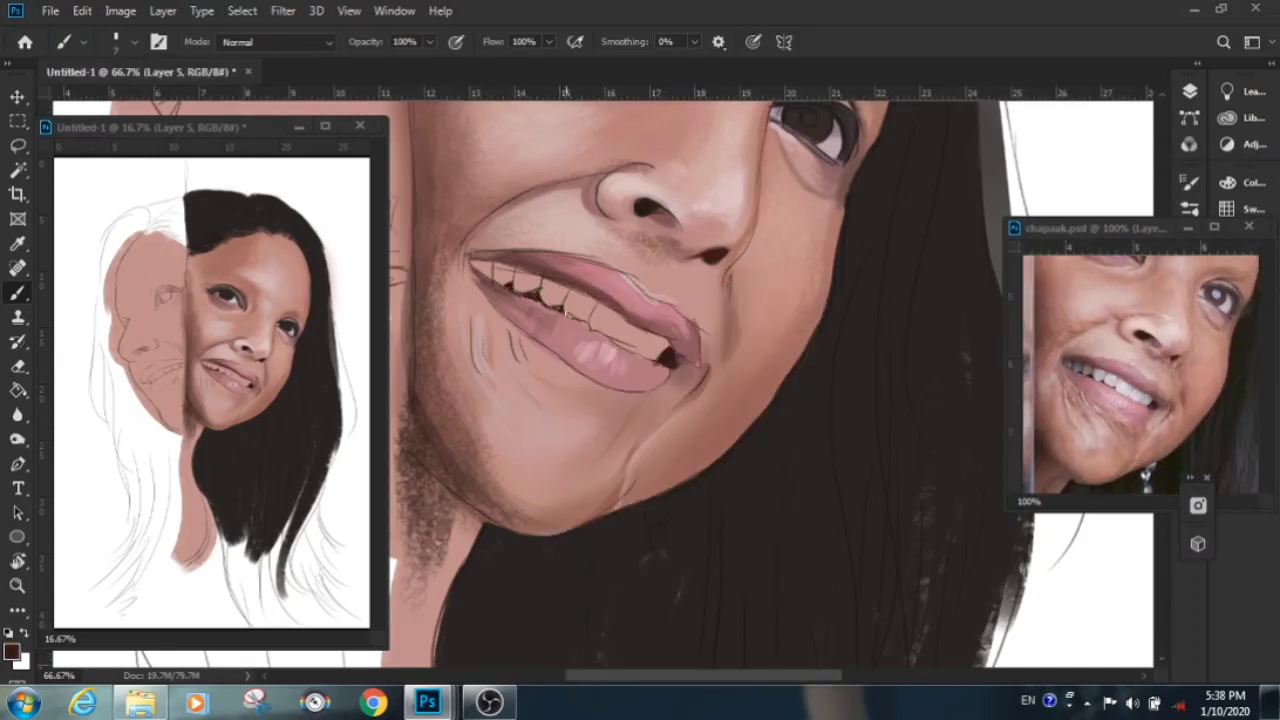
Hide the sketch line layer and fit the whole portrait in view
key(F7)
click(963, 200)
key(F7)
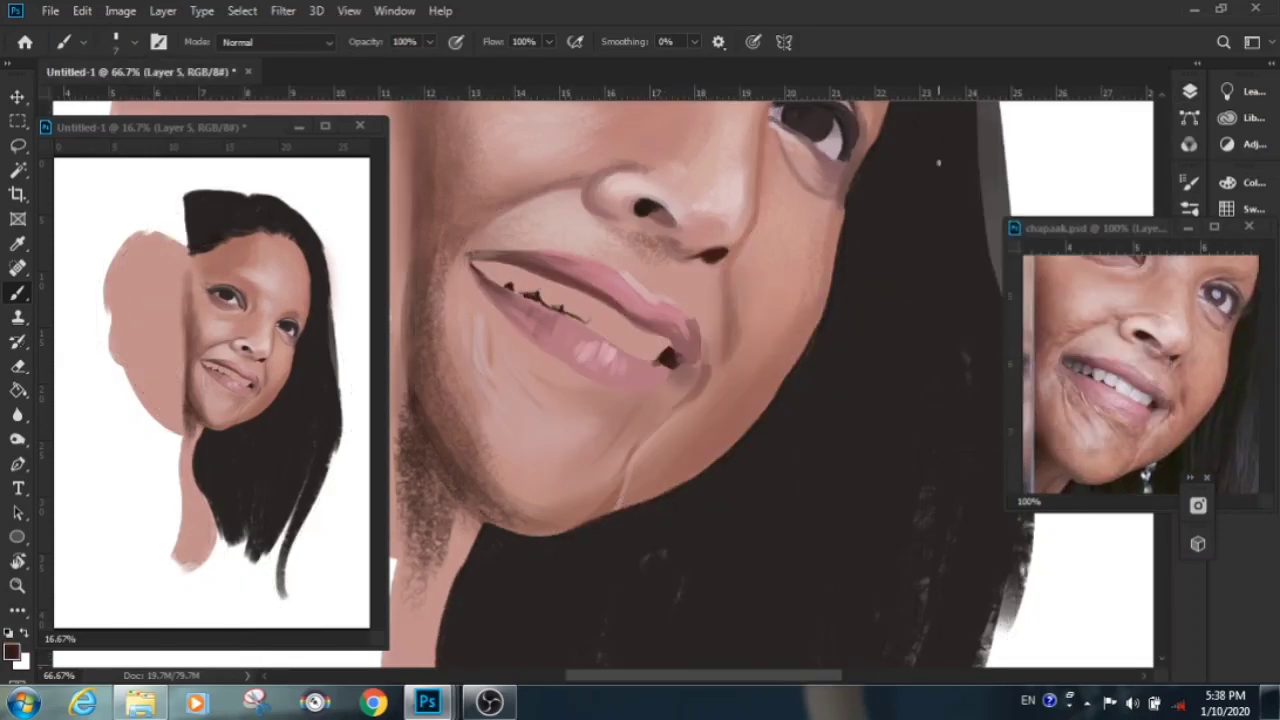
key(ctrl+0)
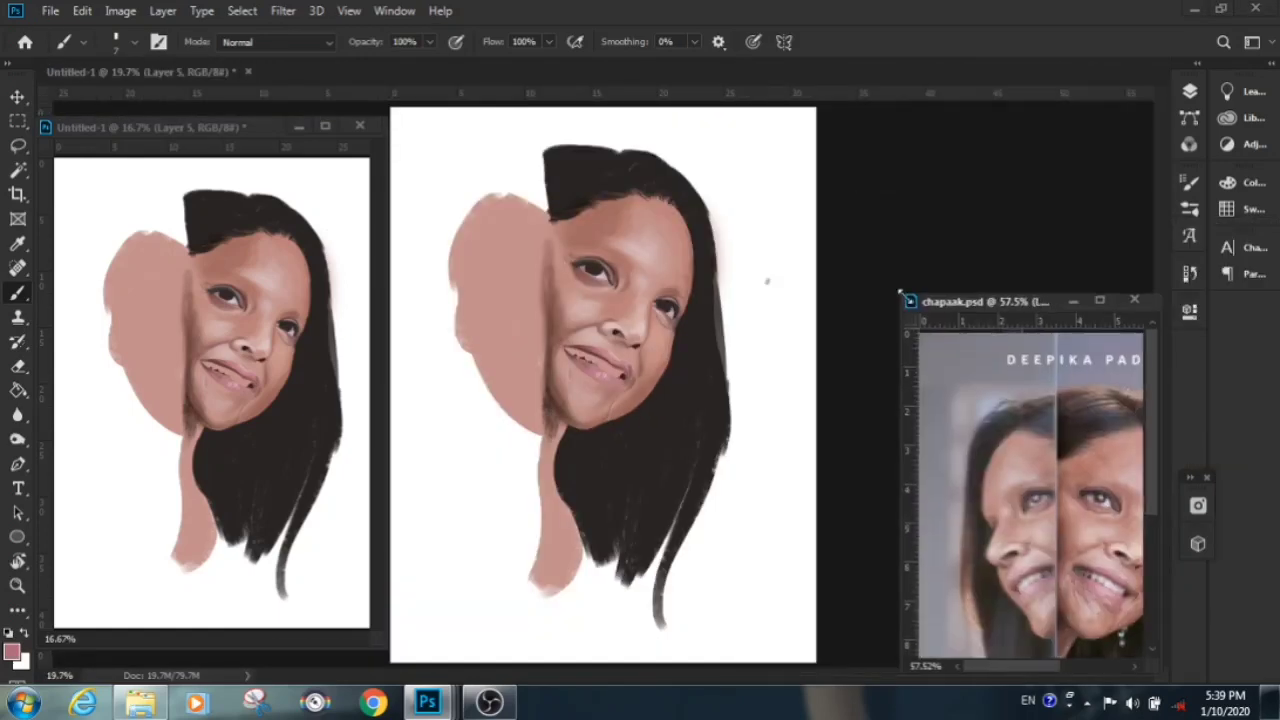
Add a new empty layer and fill the background with flat grey-lavender using Paint Bucket
key(F7)
key(ctrl+shift+alt+n)
key(F7)
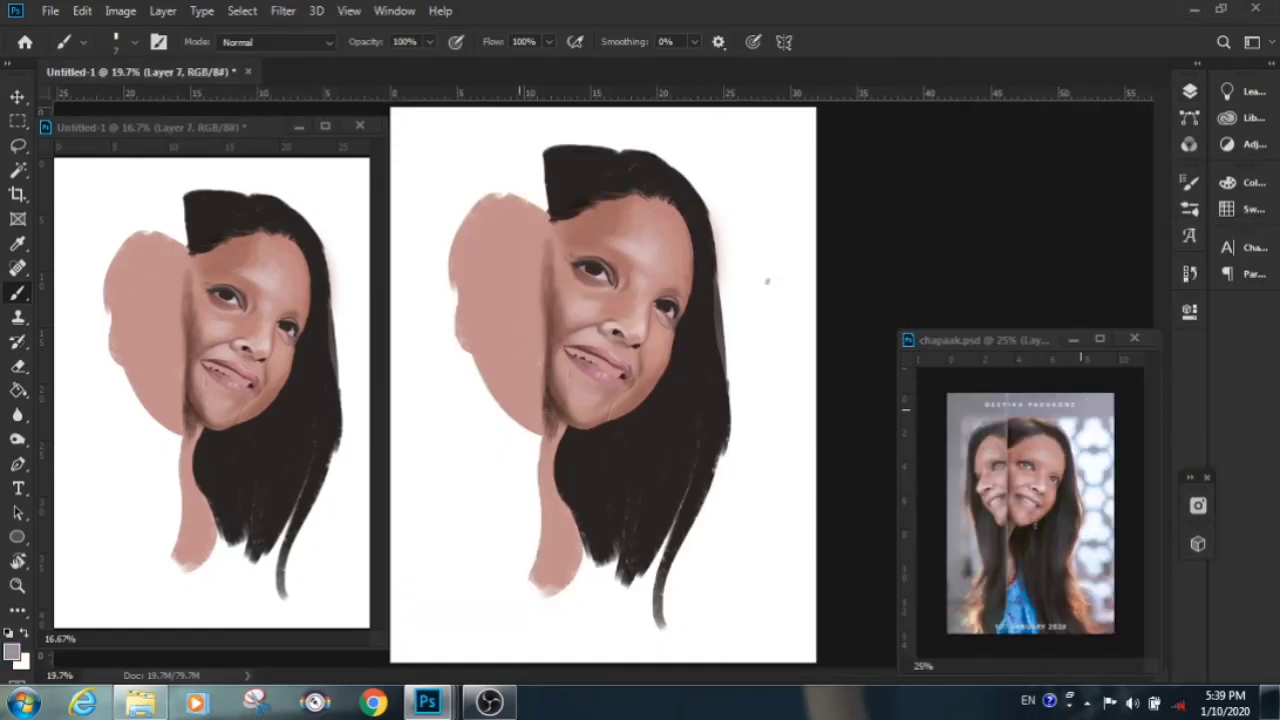
key(g)
click(610, 495)
Zoom in on the mouth area and set up the Brush with an adjusted size
scroll(667, 339, up, 4)
scroll(1150, 500, up, 6)
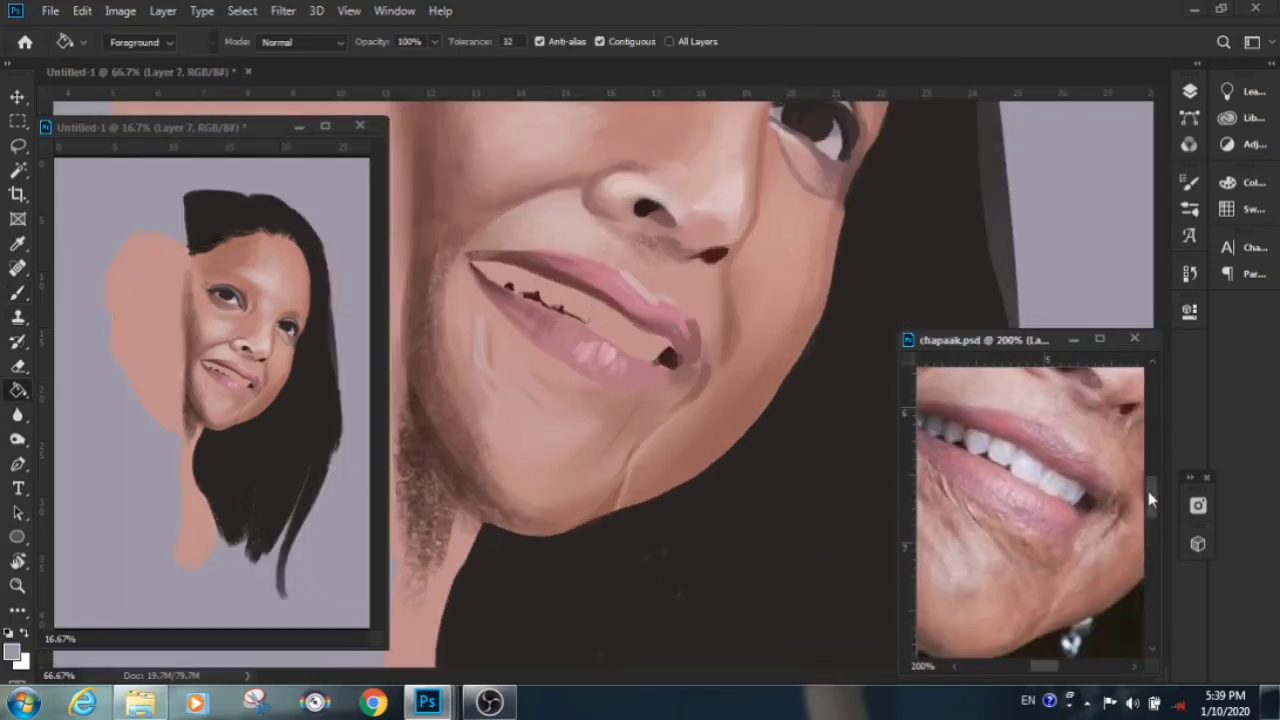
drag(1150, 500, 521, 305)
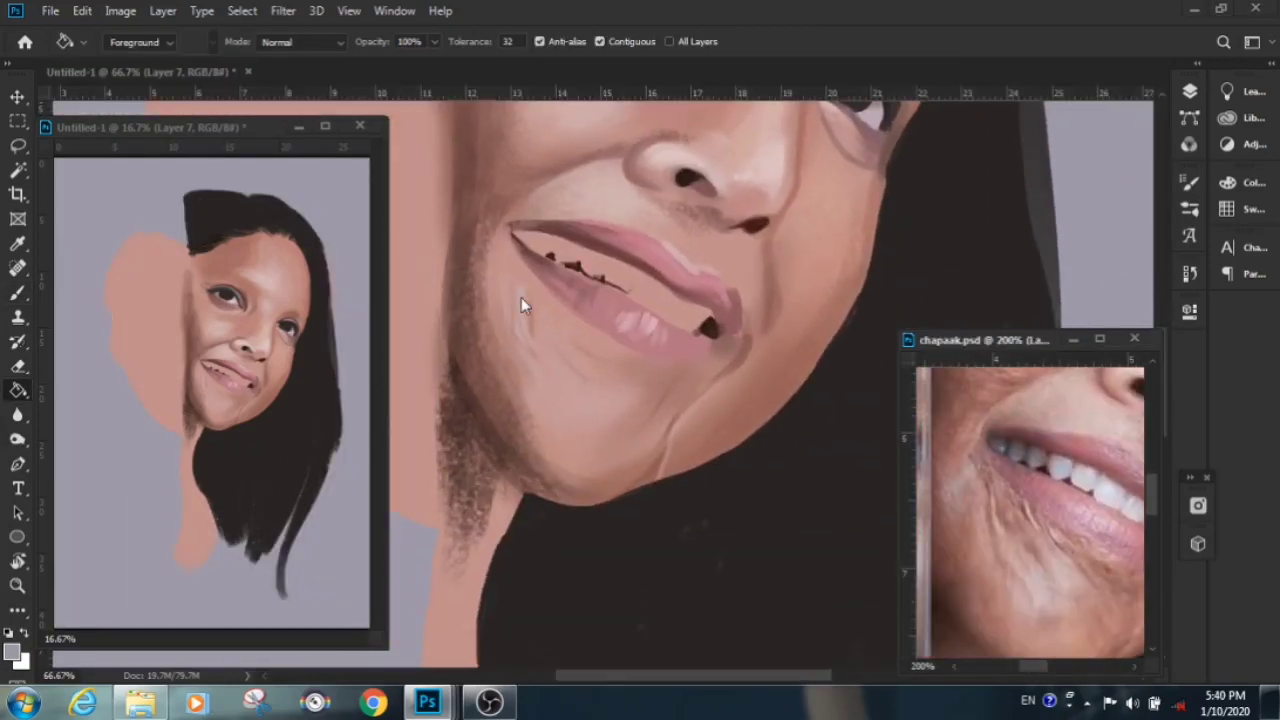
key(b)
right_click(498, 212)
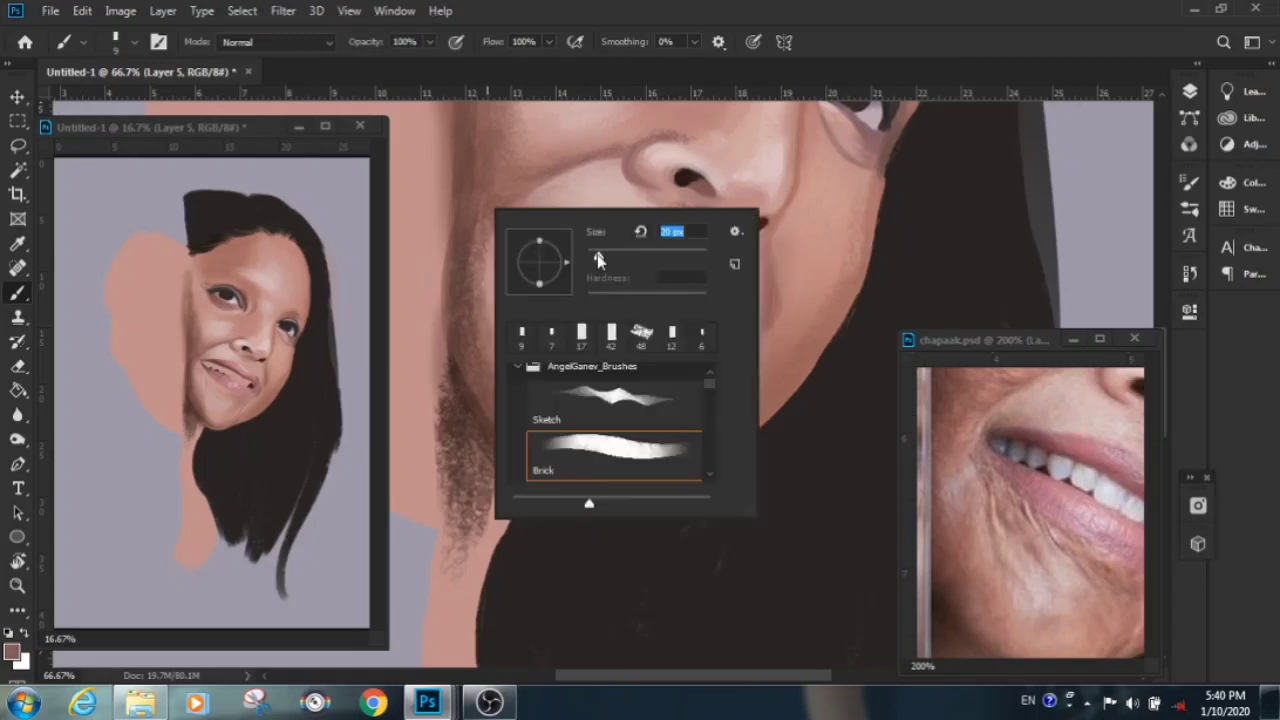
key(Return)
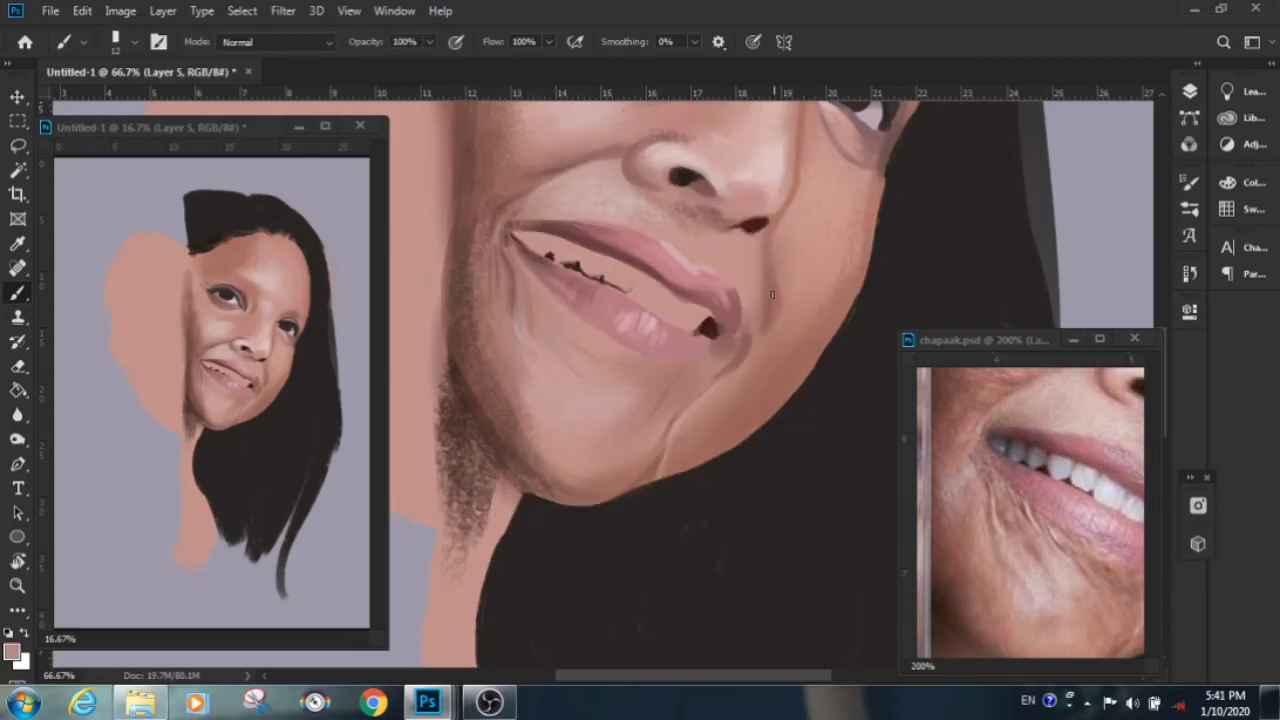
right_click(578, 366)
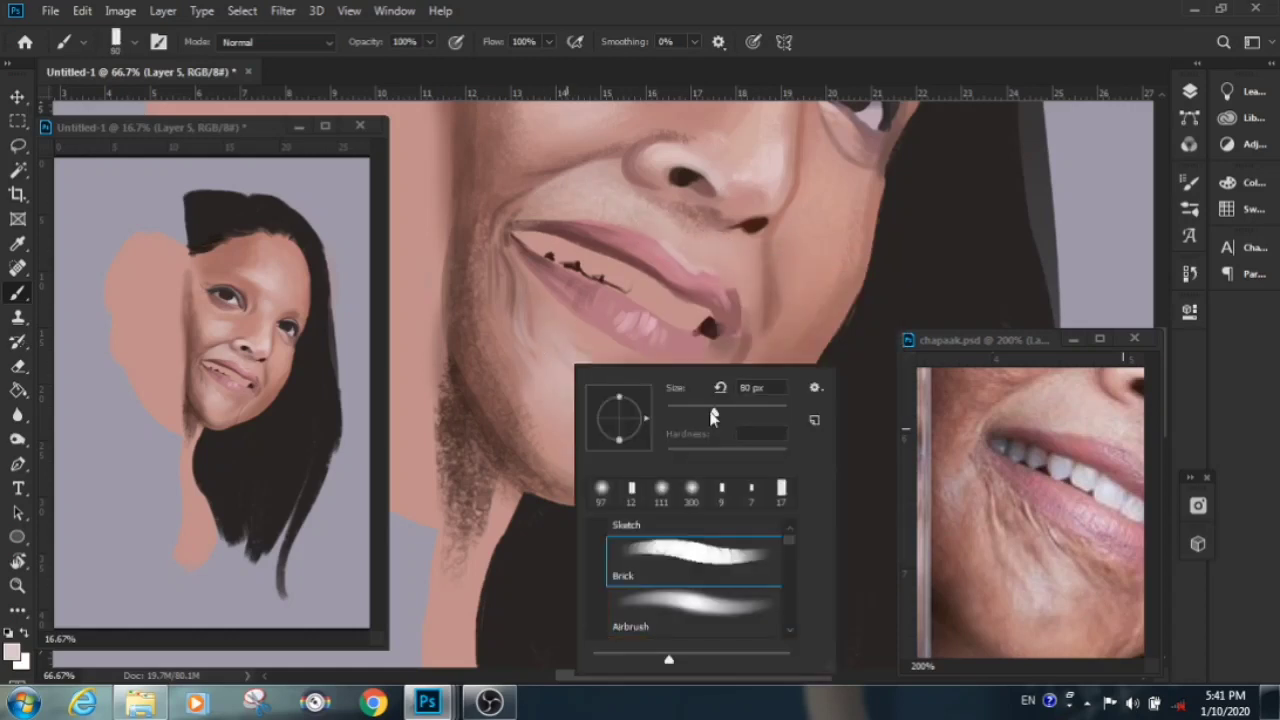
key(Return)
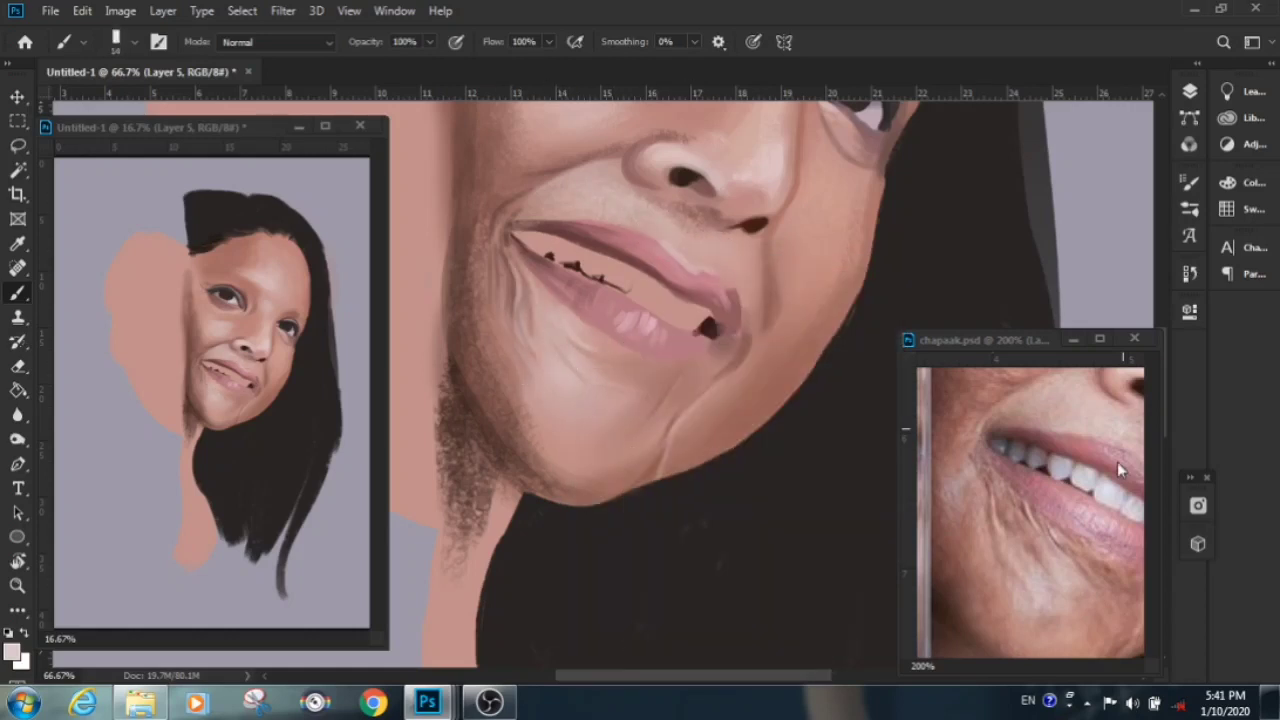
Paint white teeth between the lips with a darker left corner and dark gaps
mouse_move(520, 236)
mouse_down()
mouse_move(648, 286)
mouse_move(710, 330)
mouse_up()
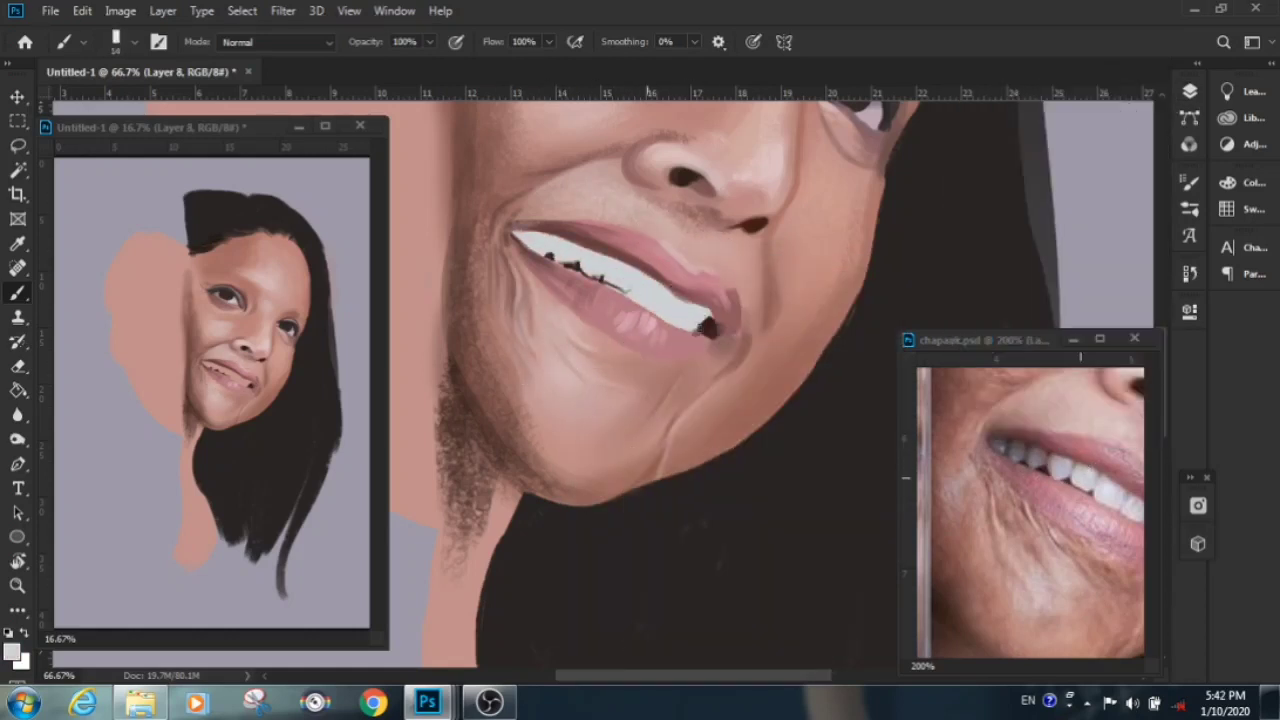
drag(560, 240, 519, 236)
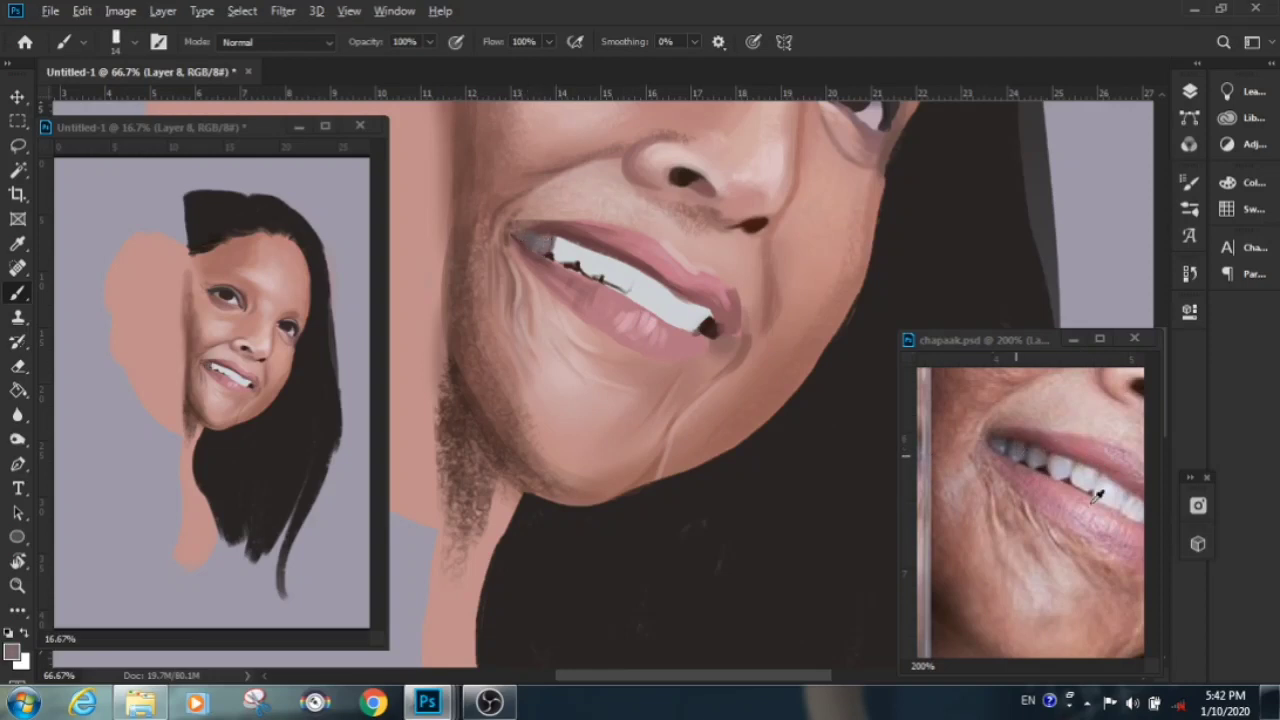
drag(583, 281, 626, 265)
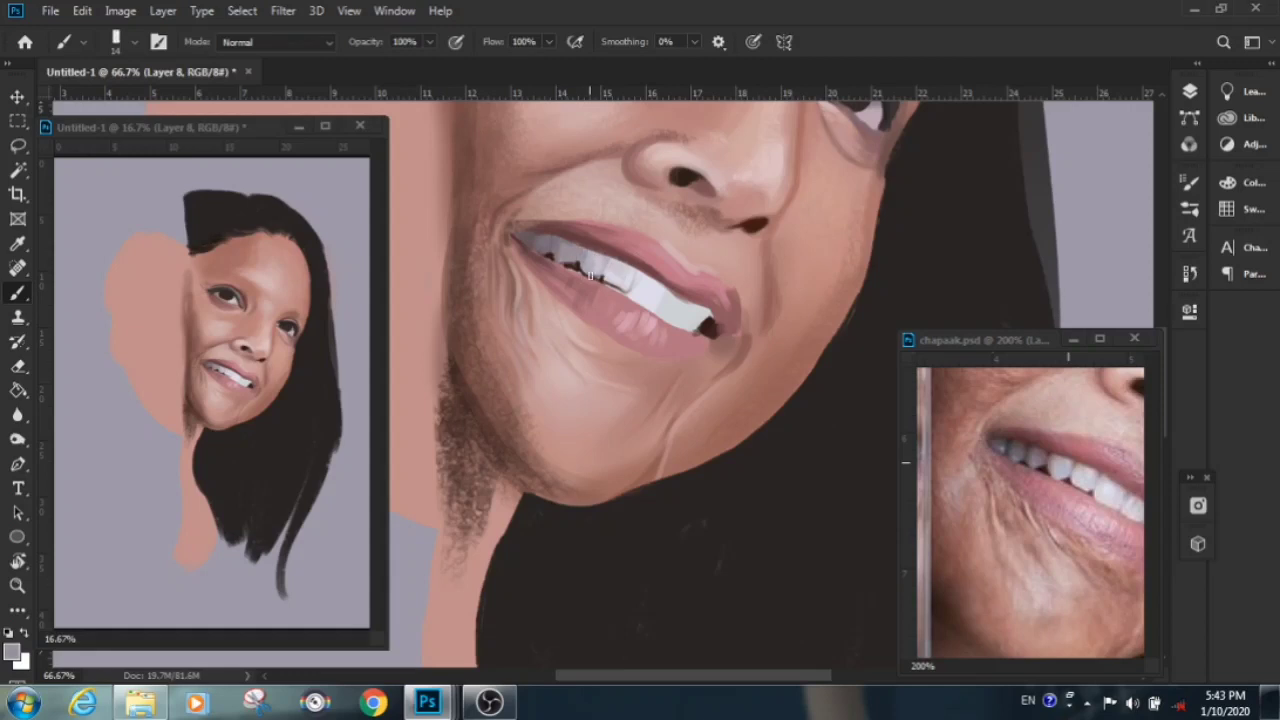
scroll(620, 280, right, 2)
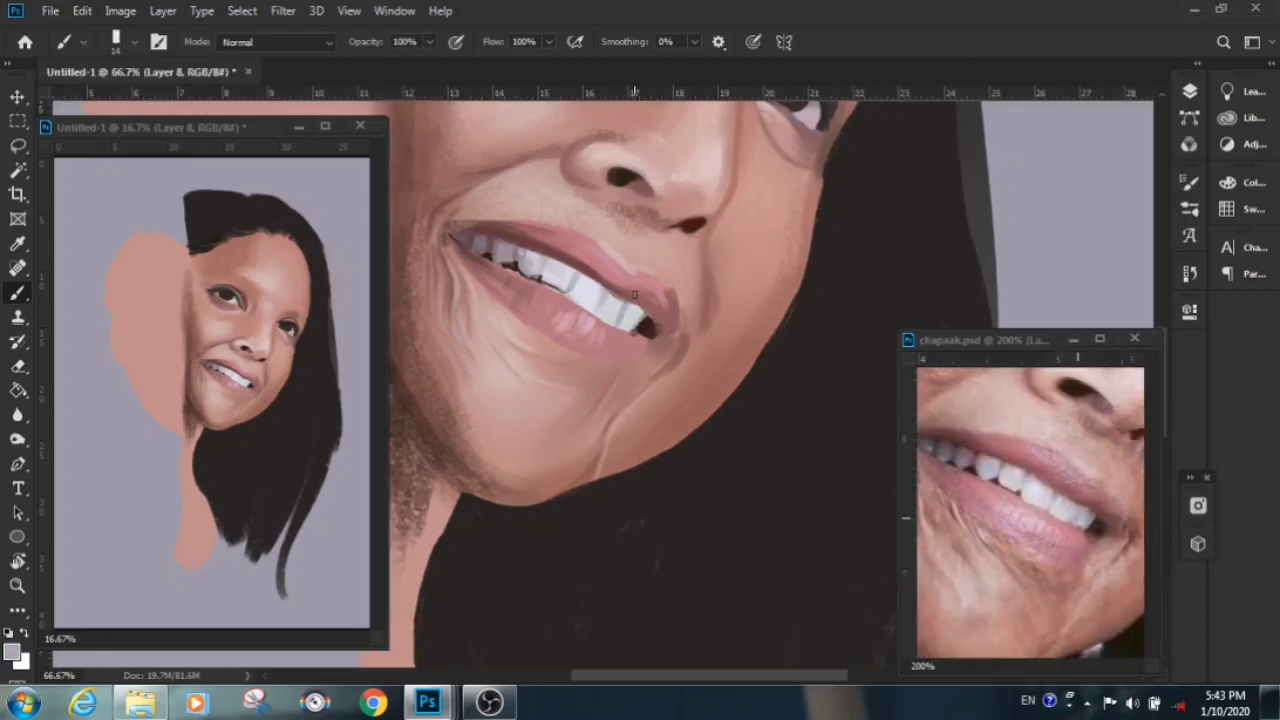
scroll(522, 309, down, 2)
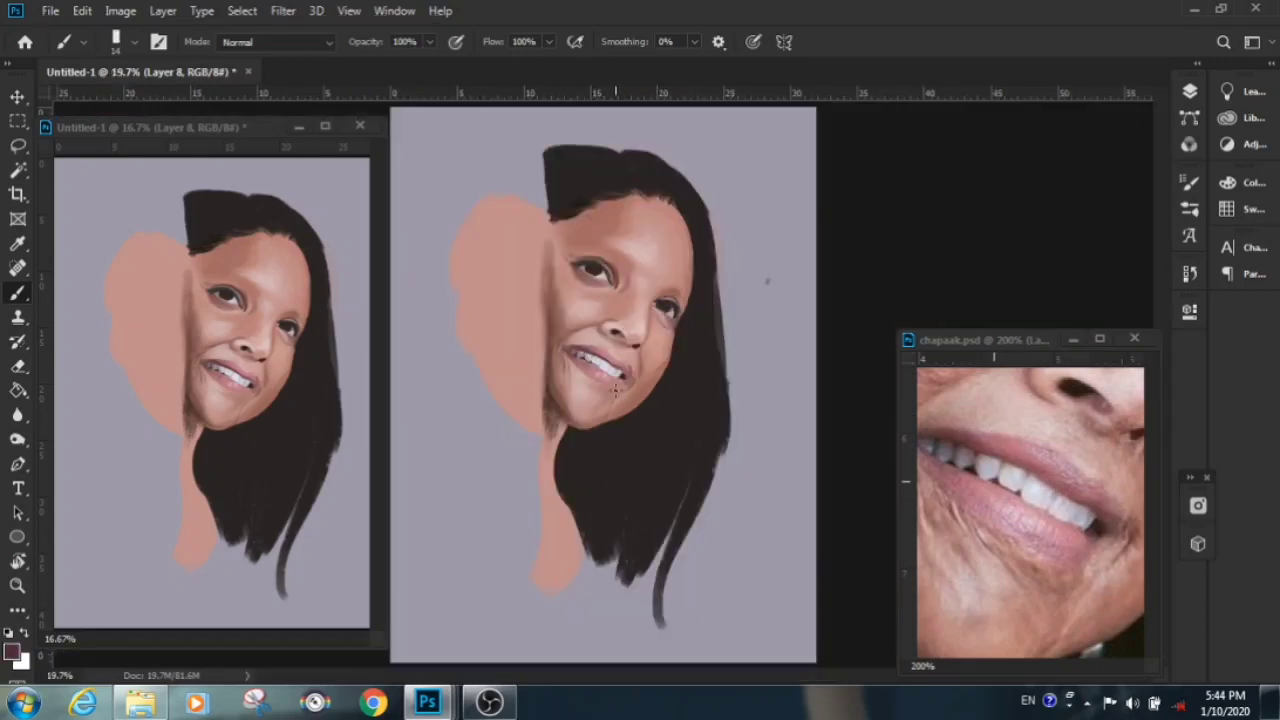
scroll(563, 423, up, 2)
Zoom back in on the mouth and resize the brush for retouching the mouth corner
key(F7)
scroll(527, 295, up, 1)
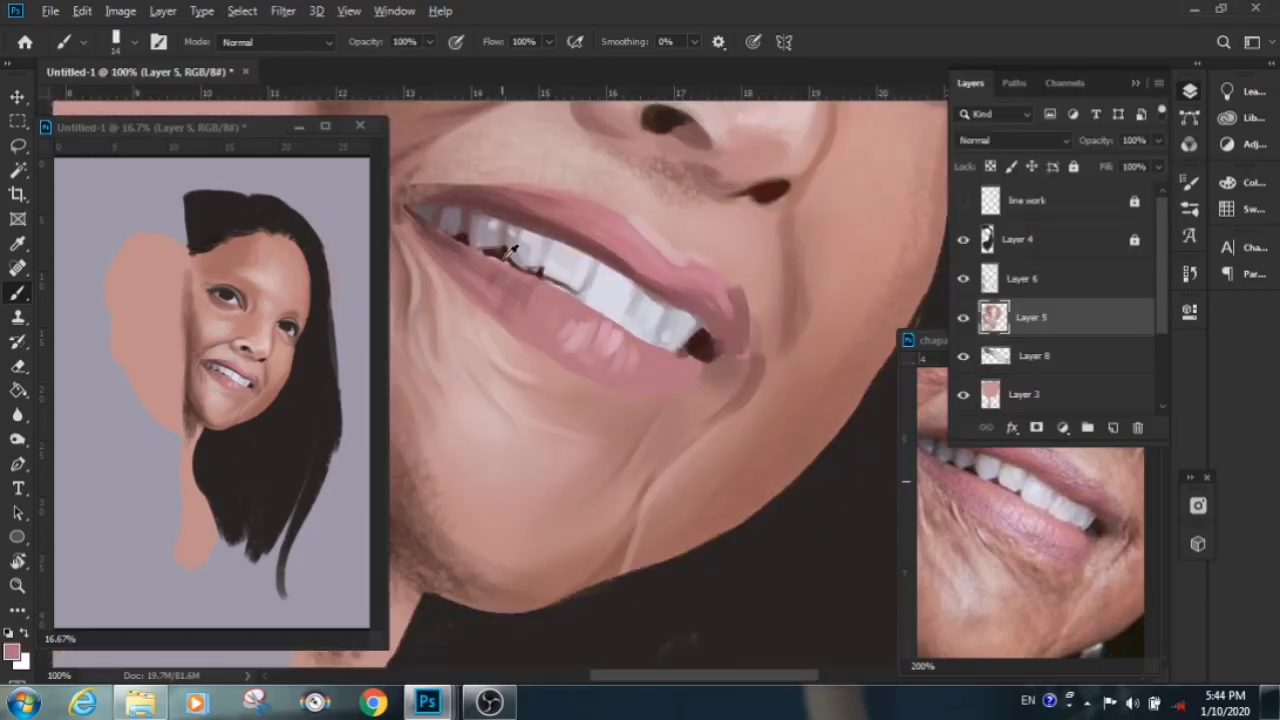
right_click(726, 341)
key(Return)
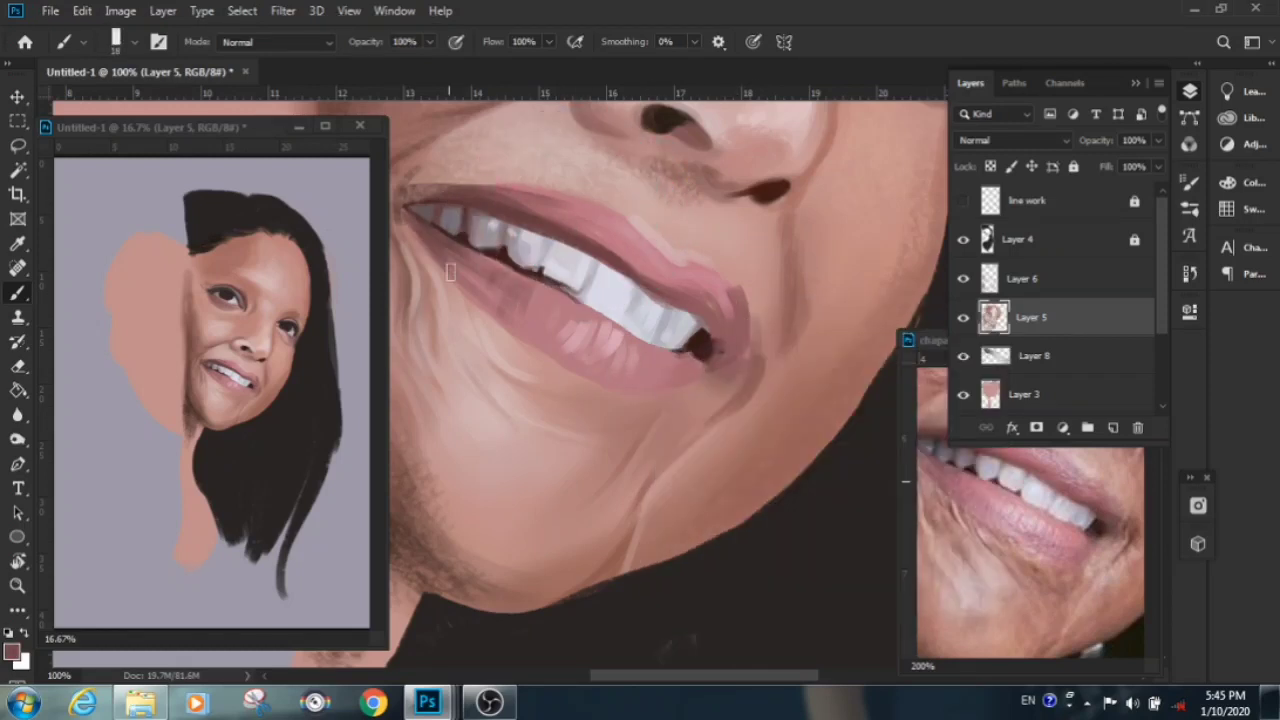
right_click(668, 238)
key(Return)
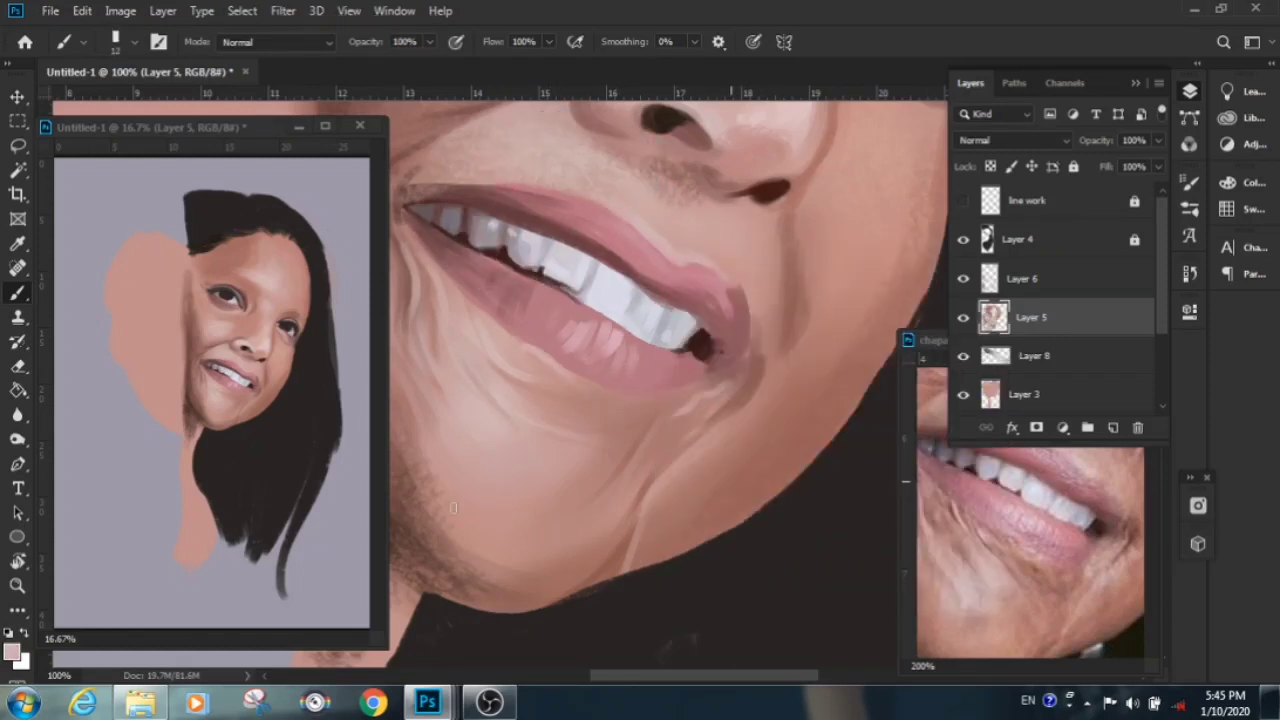
right_click(757, 386)
key(Return)
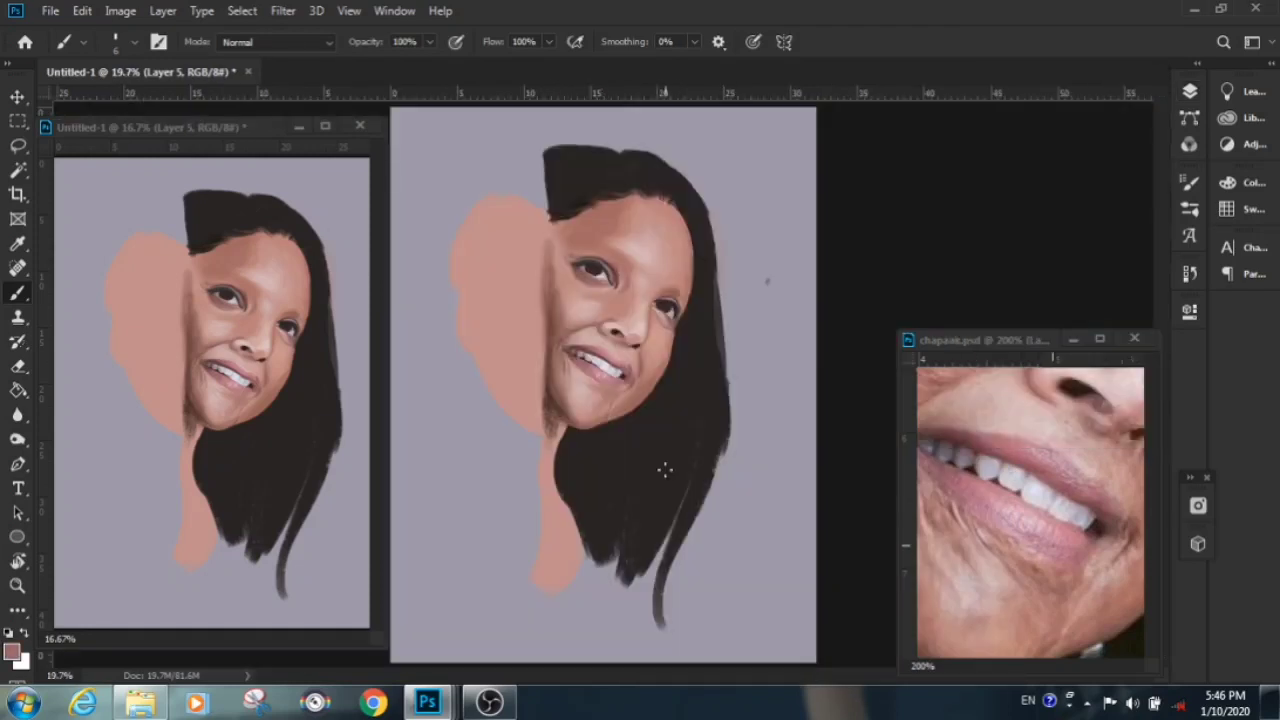
Paint darker lashes and glossy catchlights on the eye, resizing the brush as needed
right_click(715, 275)
key(Return)
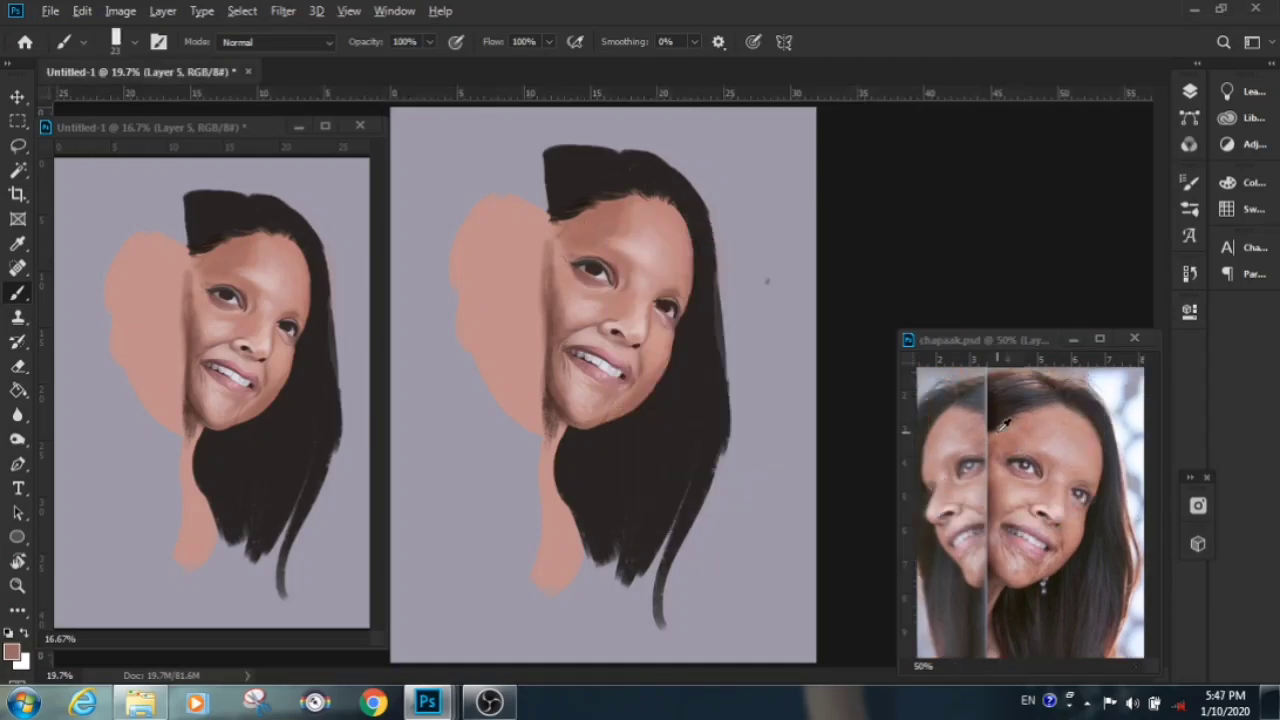
right_click(766, 277)
key(Return)
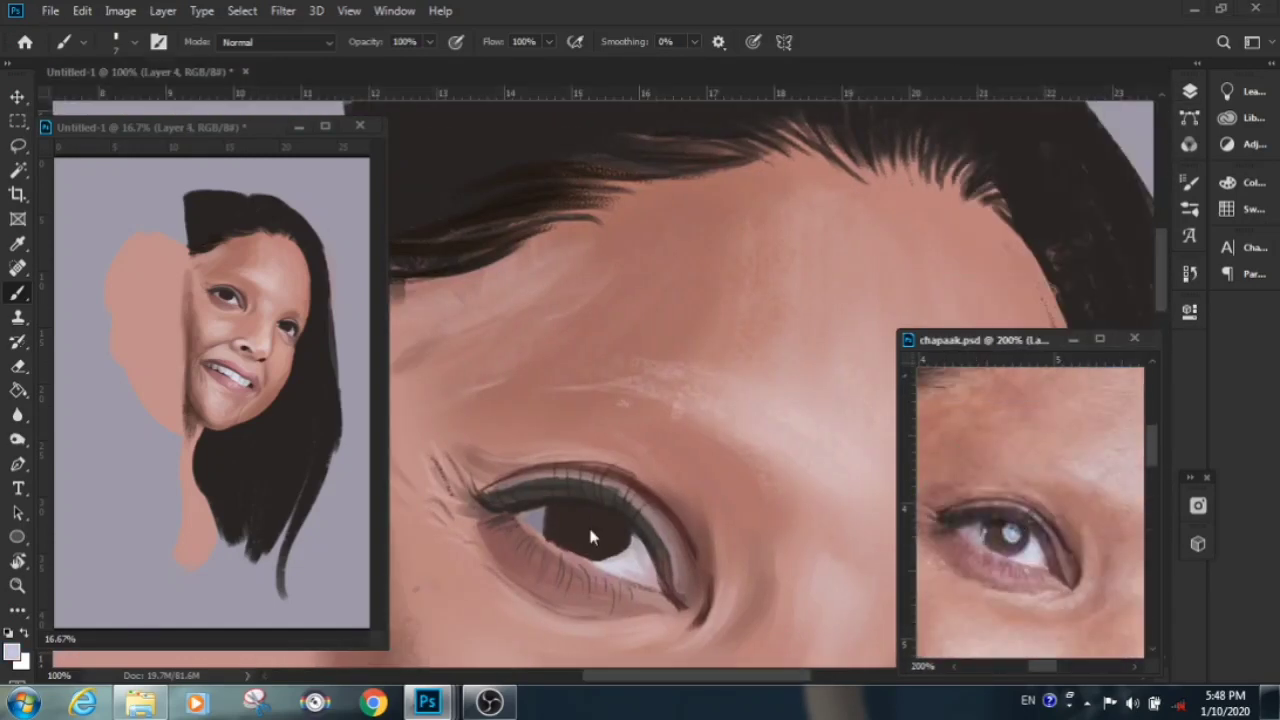
right_click(679, 425)
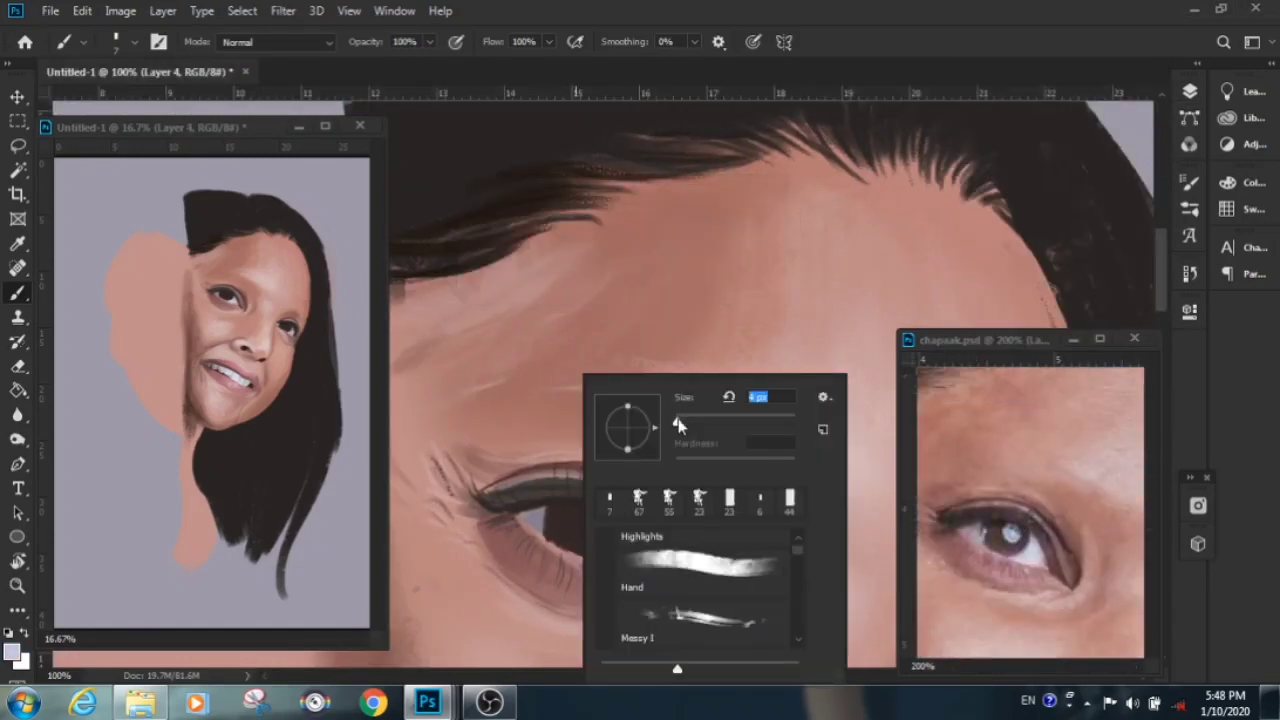
key(Return)
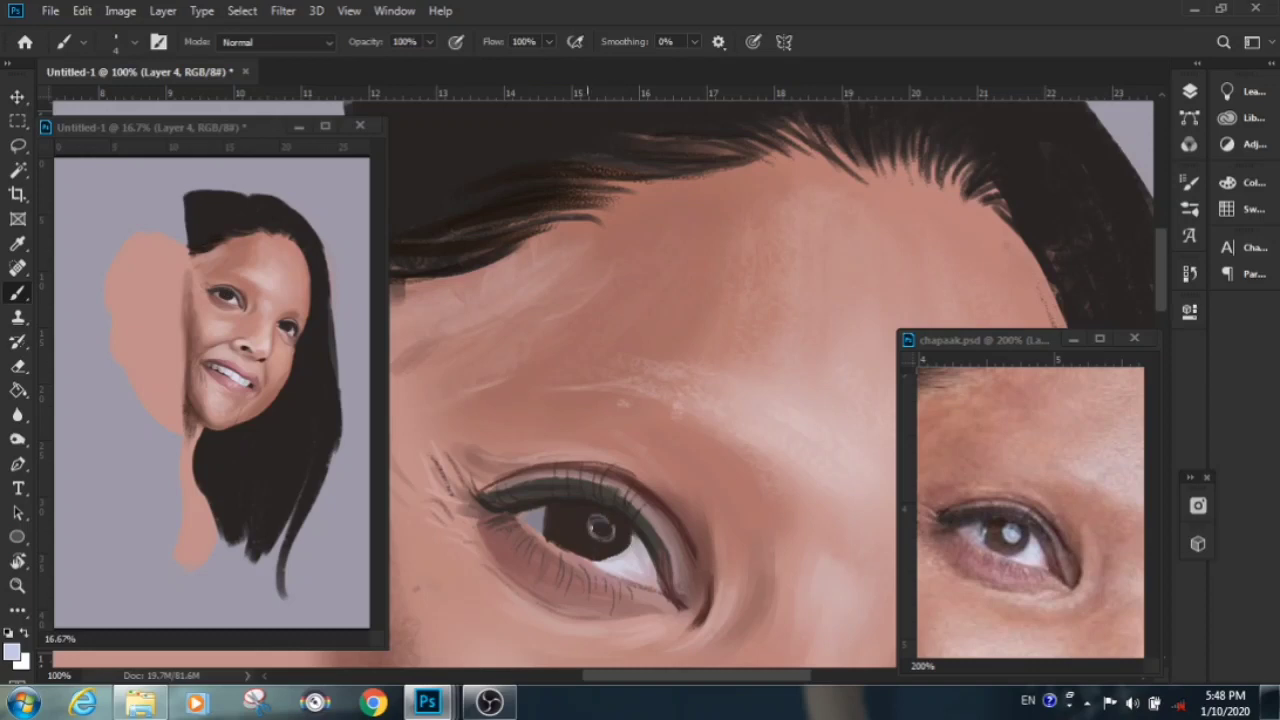
right_click(634, 372)
key(Return)
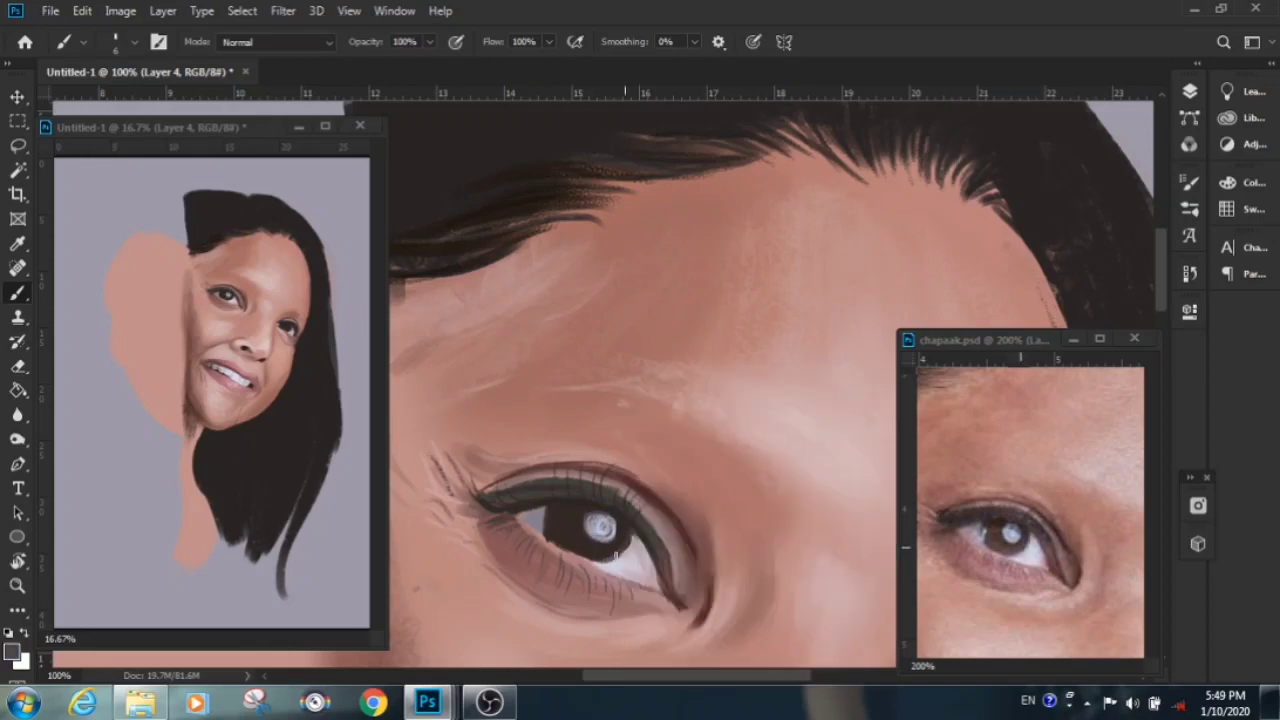
right_click(584, 546)
key(Return)
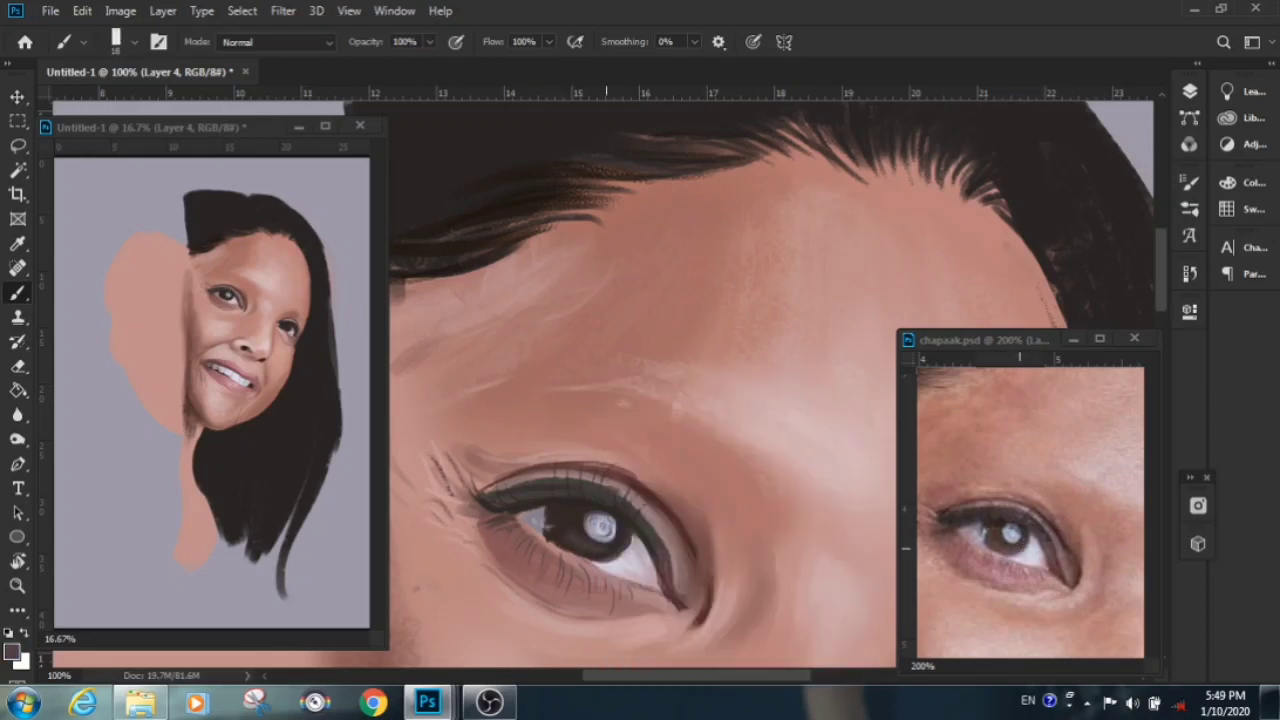
Hide the line work layer, sample an eye colour, and zoom out to the whole painting
drag(543, 515, 491, 304)
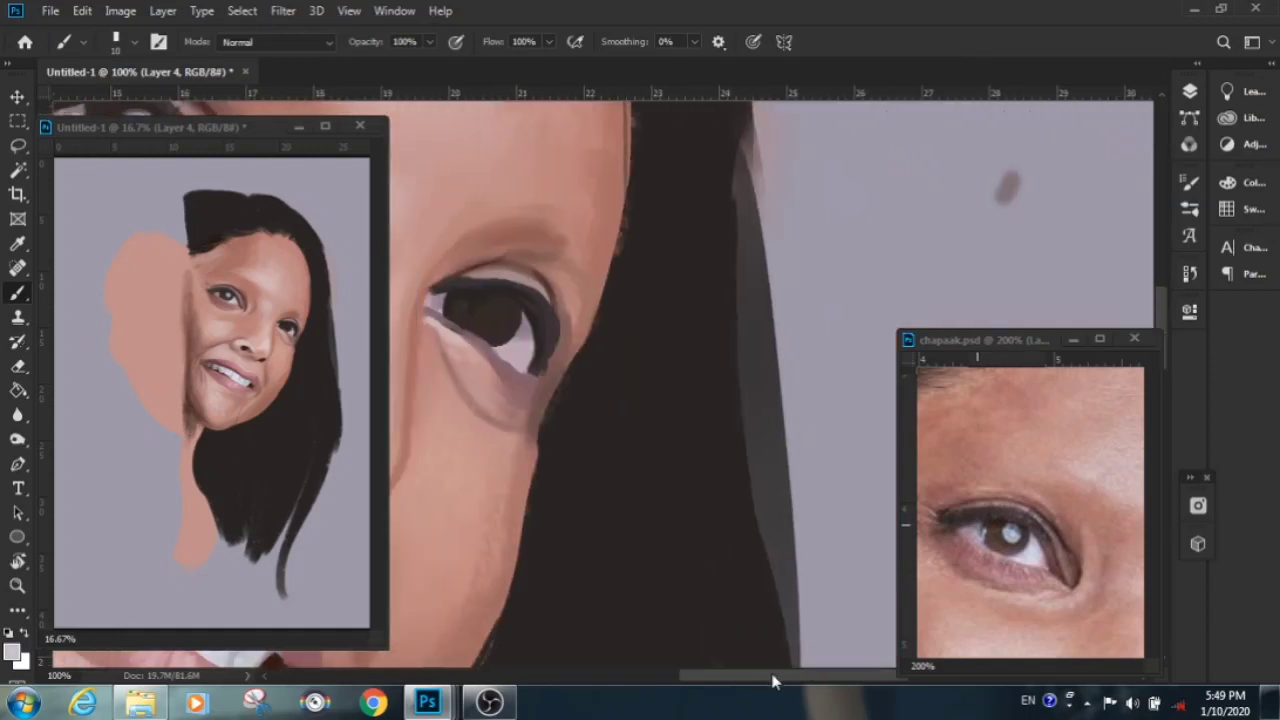
key(F7)
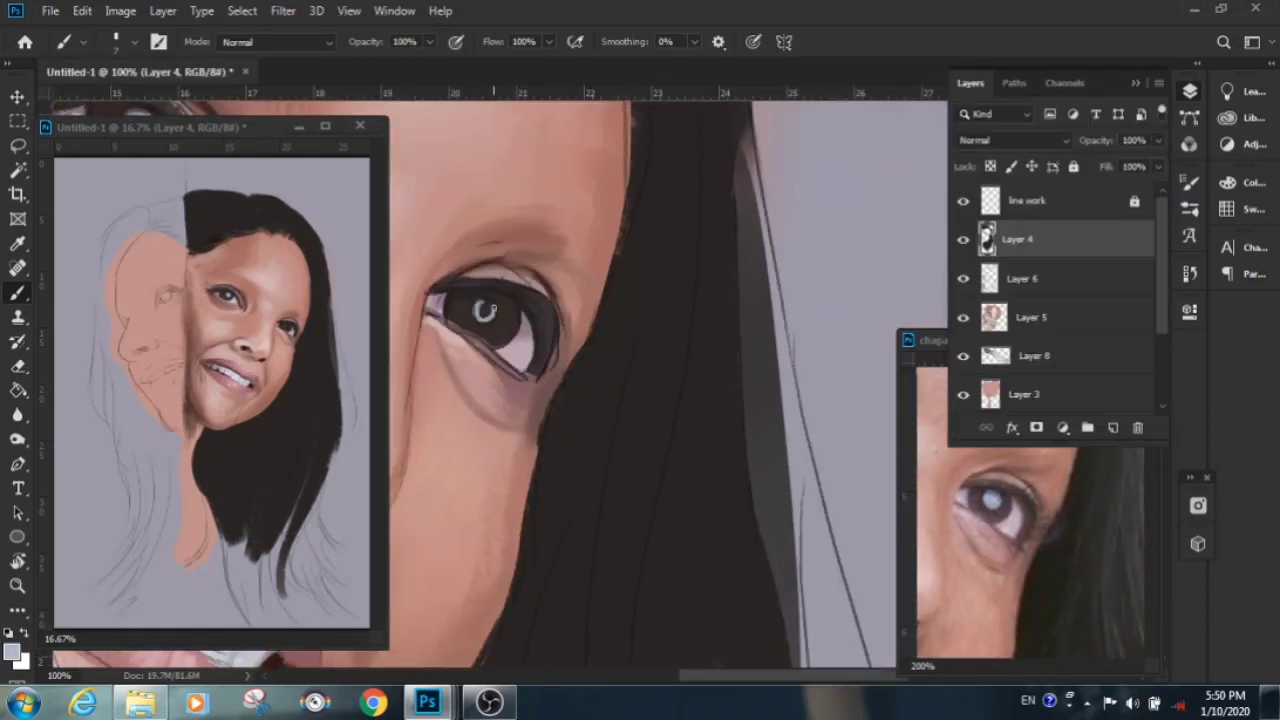
click(963, 201)
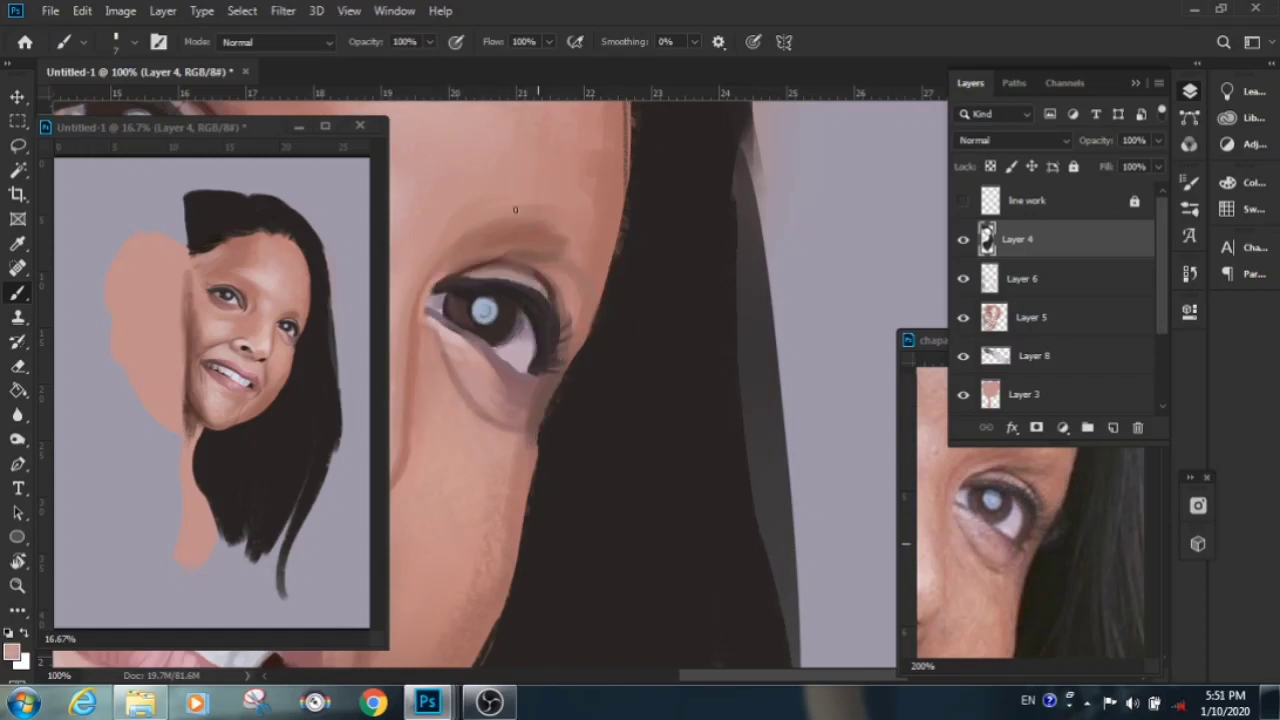
alt+click(543, 300)
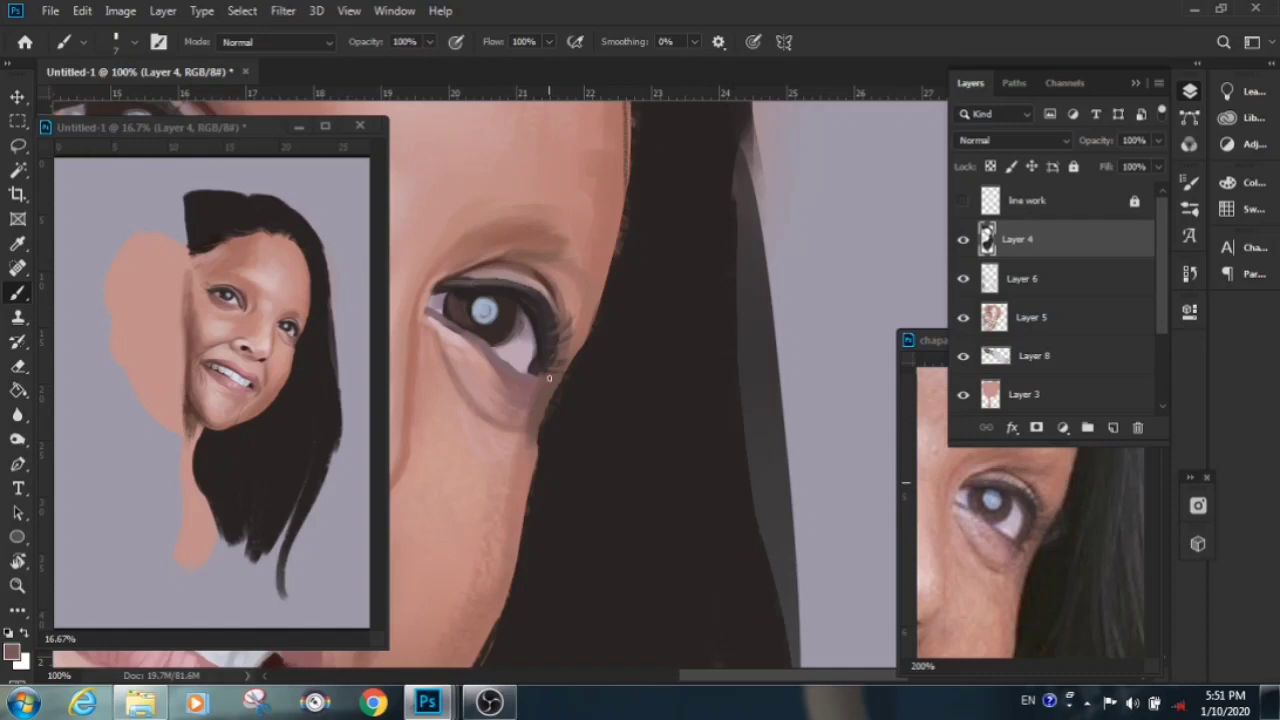
key(F7)
key(ctrl+0)
key(ctrl+minus)
key(ctrl+minus)
Select Layer 5 and paint dark and light skin-toned strokes along the neck under the chin
scroll(1030, 470, down, 3)
alt+click(1030, 470)
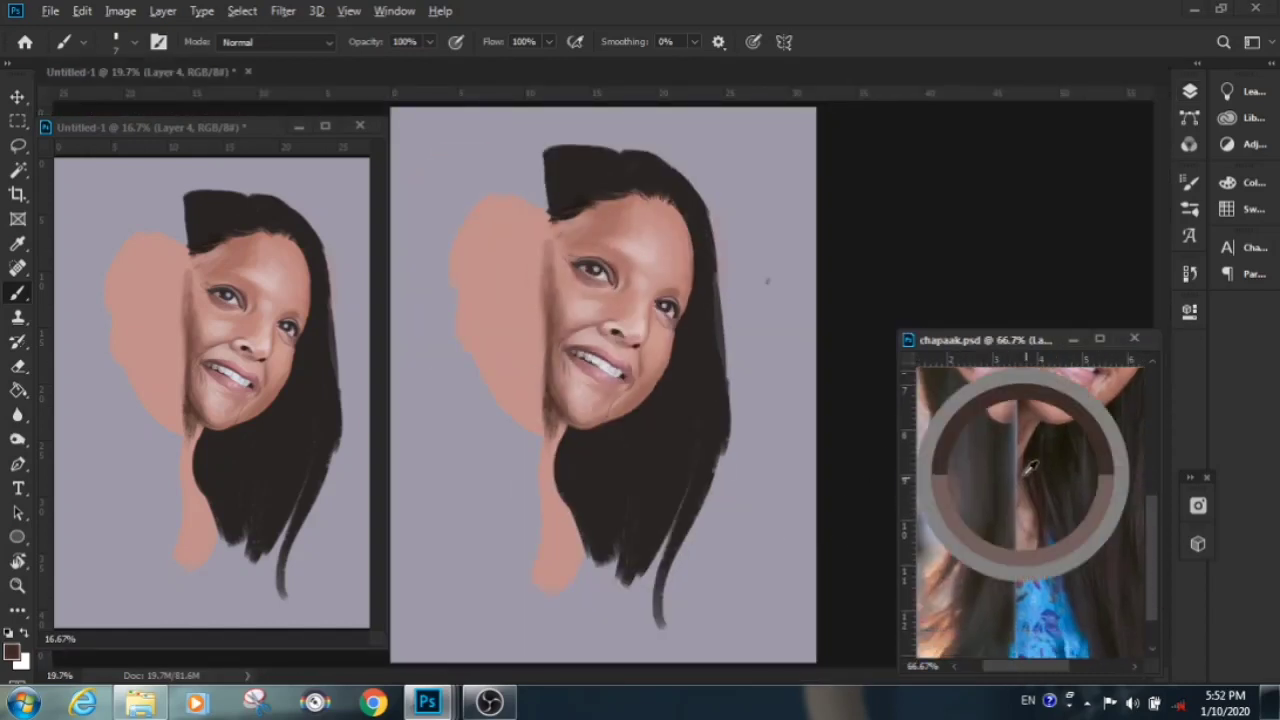
key(F7)
click(1026, 317)
right_click(564, 370)
mouse_move(552, 490)
mouse_down()
mouse_move(544, 398)
mouse_move(560, 540)
mouse_up()
drag(550, 440, 535, 595)
Zoom the main painting to 50% on the face and sample lighter pink skin tones
key(F7)
scroll(1005, 470, up, 3)
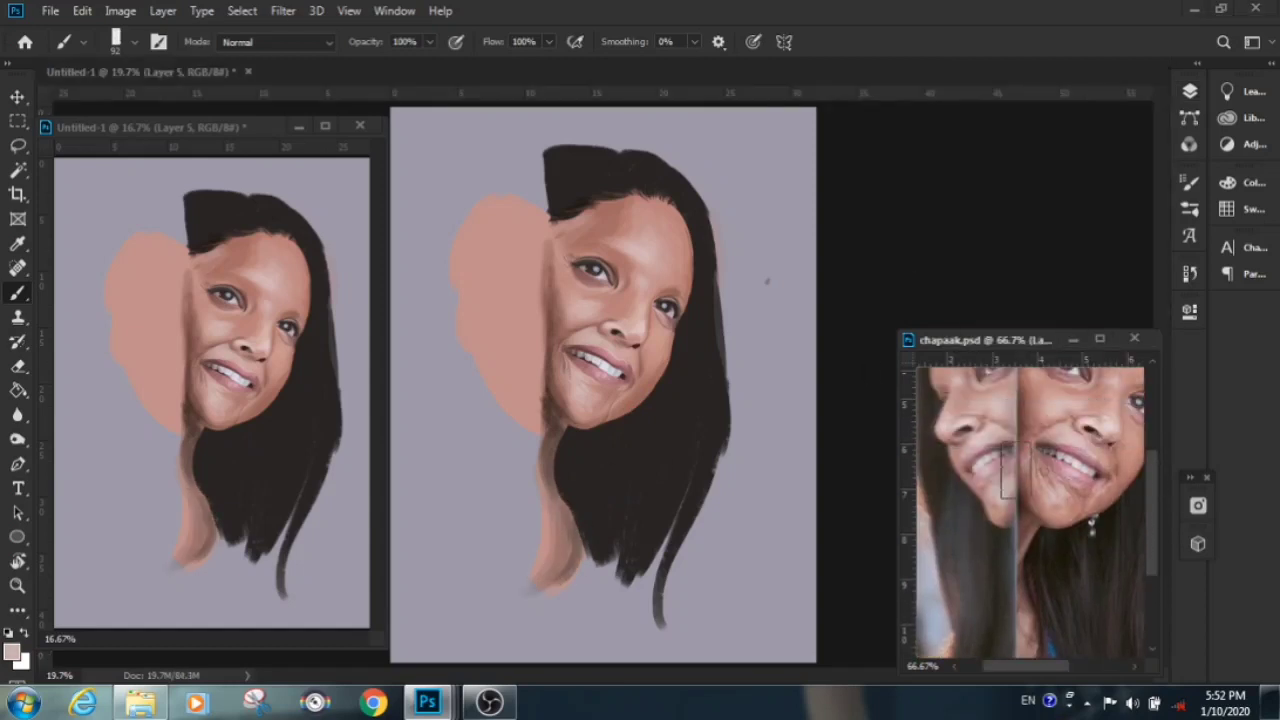
key(ctrl+Tab)
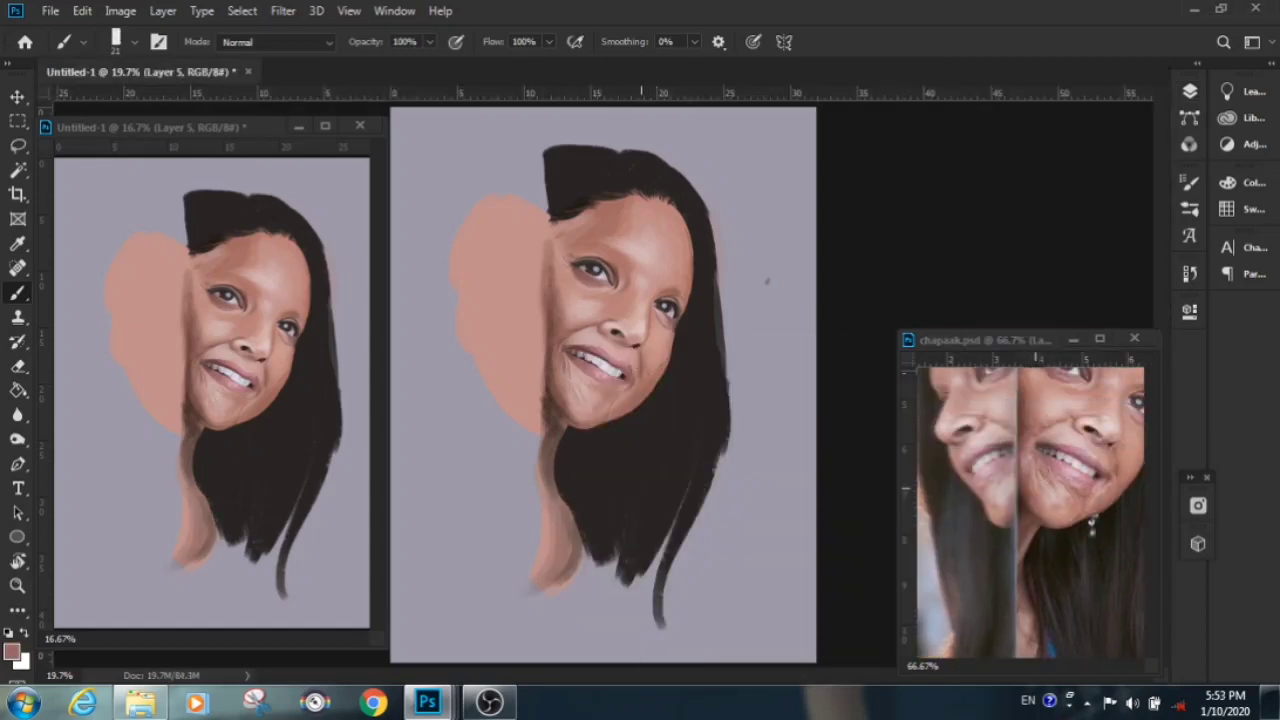
key(ctrl+plus)
key(ctrl+plus)
key(ctrl+plus)
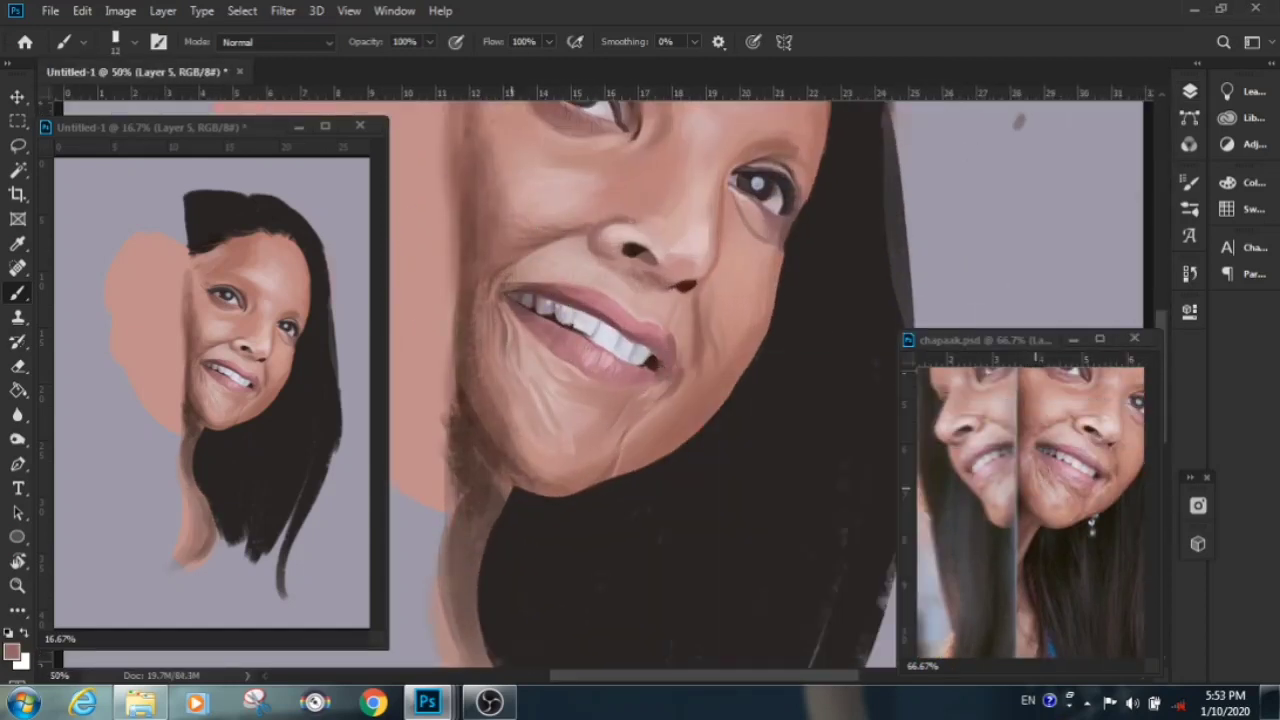
alt+click(548, 369)
alt+click(703, 340)
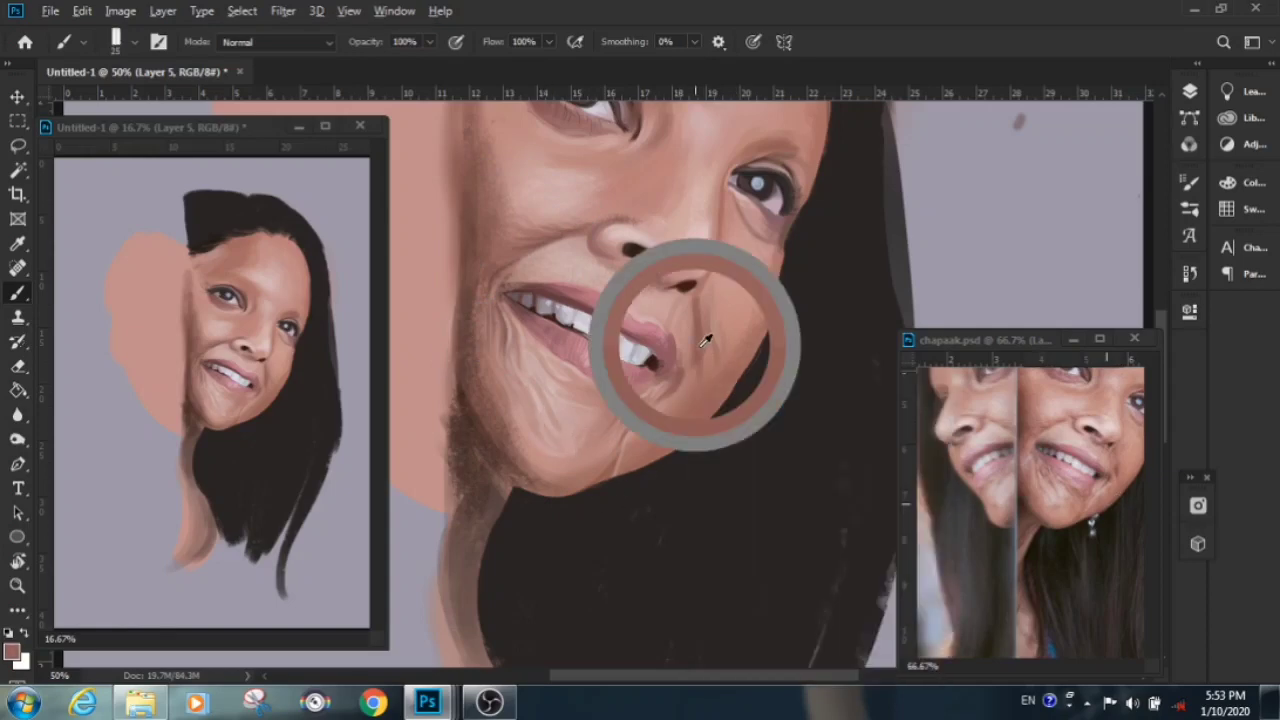
scroll(1030, 510, up, 3)
scroll(660, 380, up, 5)
key(F7)
On a new layer, paint dark and light-brown strands across the upper hair
key(ctrl+shift+alt+n)
key(F7)
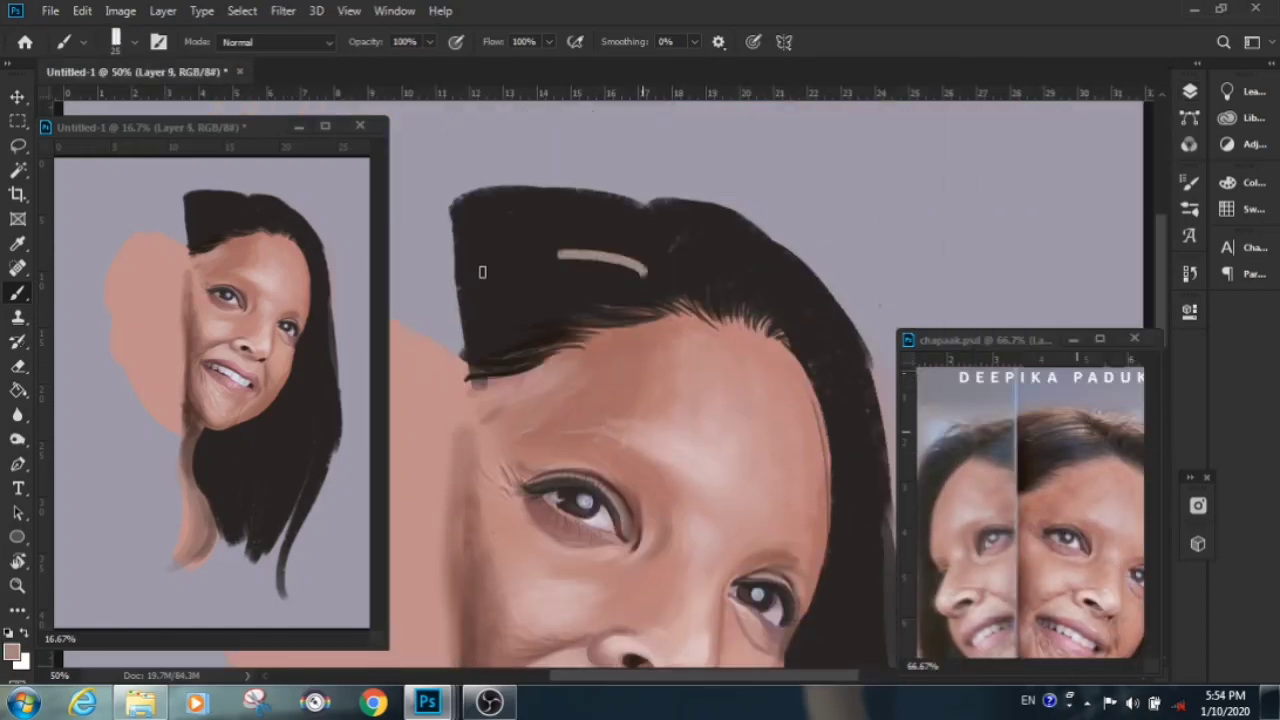
alt+click(571, 251)
drag(523, 226, 660, 255)
drag(565, 200, 630, 250)
alt+click(474, 326)
mouse_move(474, 326)
mouse_down()
mouse_move(543, 274)
mouse_move(645, 285)
mouse_up()
right_click(640, 250)
key(Escape)
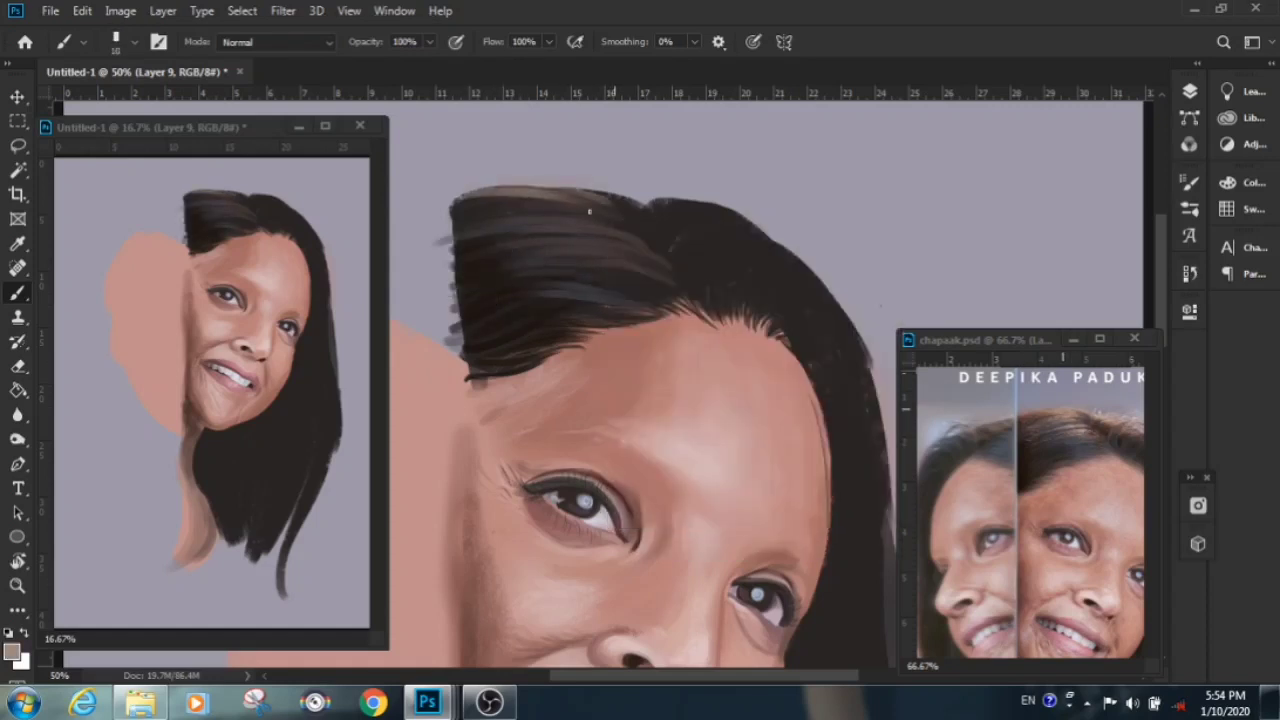
drag(480, 238, 636, 210)
drag(508, 214, 636, 250)
drag(534, 188, 644, 214)
drag(484, 244, 648, 264)
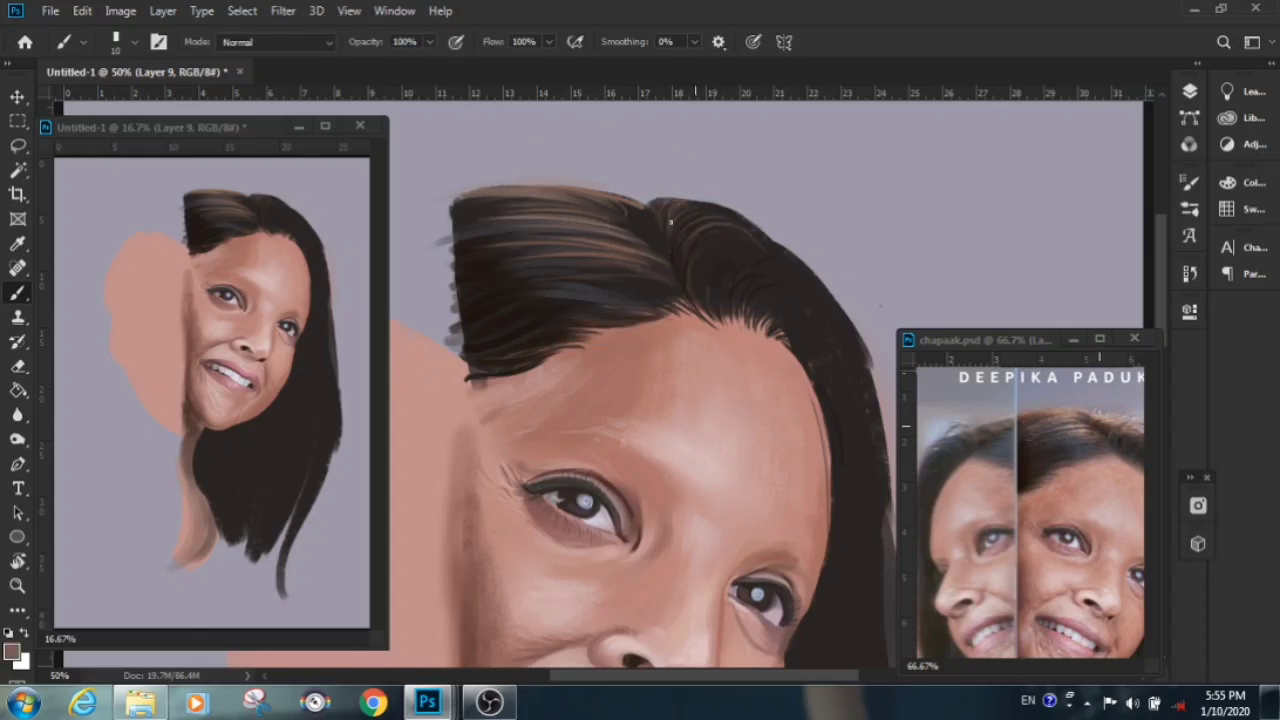
Trace a thin dark outer edge and light strokes along the right side of the hair
drag(794, 291, 689, 231)
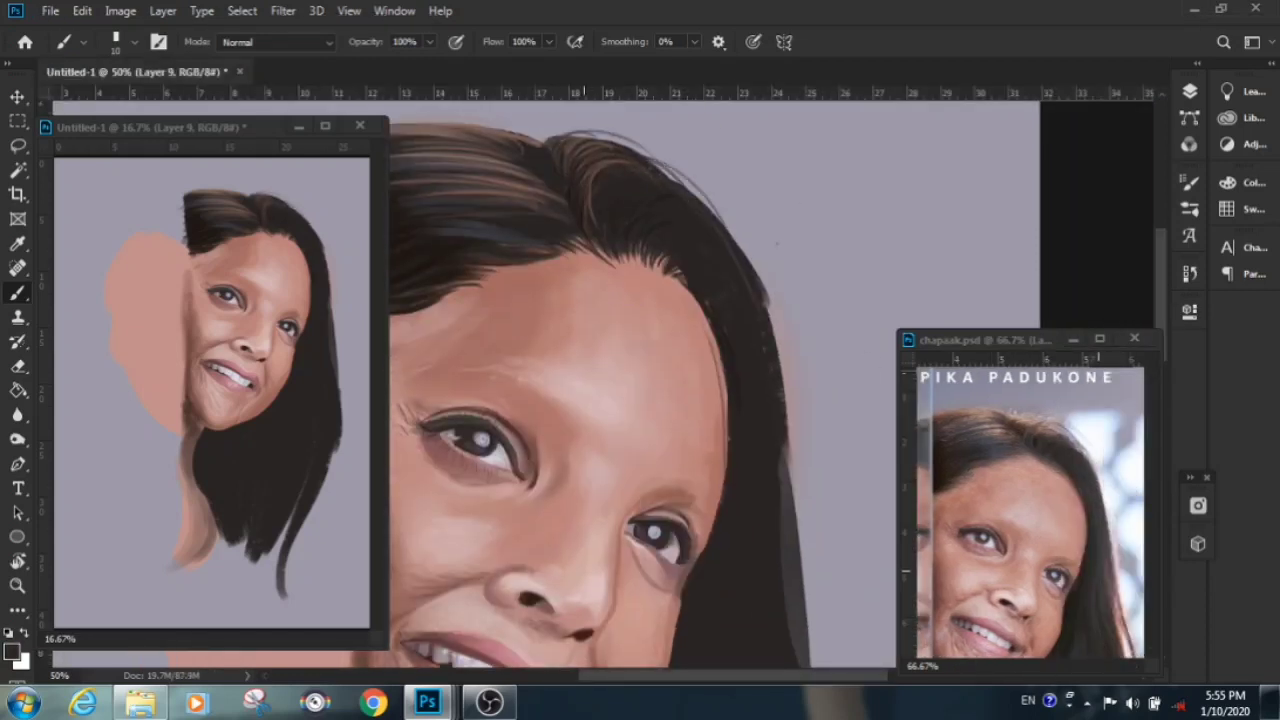
drag(580, 133, 793, 520)
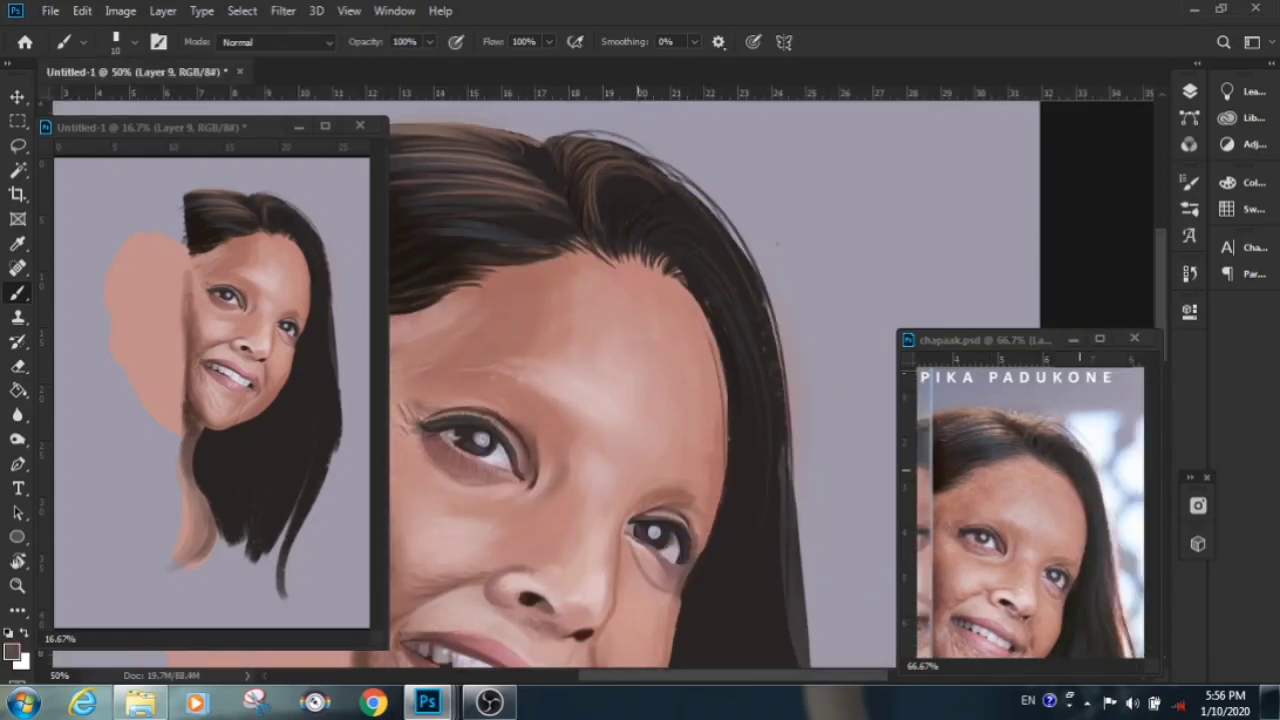
scroll(600, 400, down, 3)
key(ctrl+minus)
right_click(700, 385)
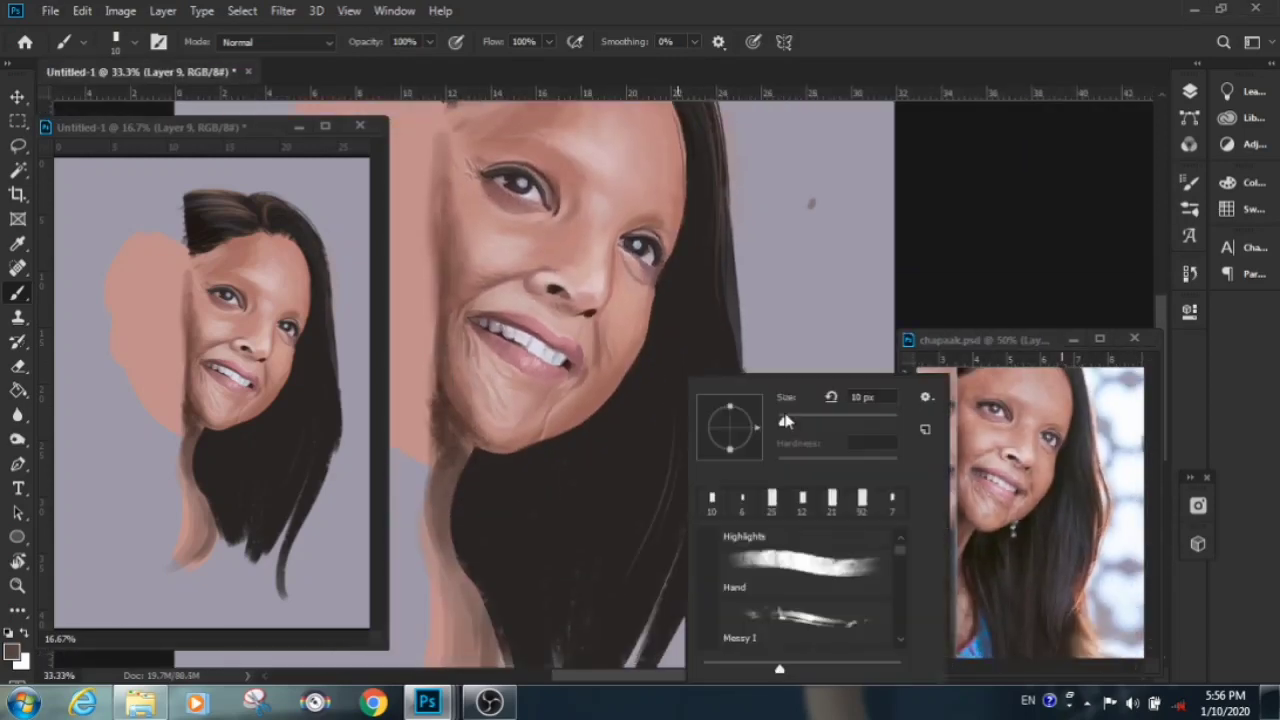
key(Escape)
drag(726, 290, 740, 490)
drag(736, 362, 712, 580)
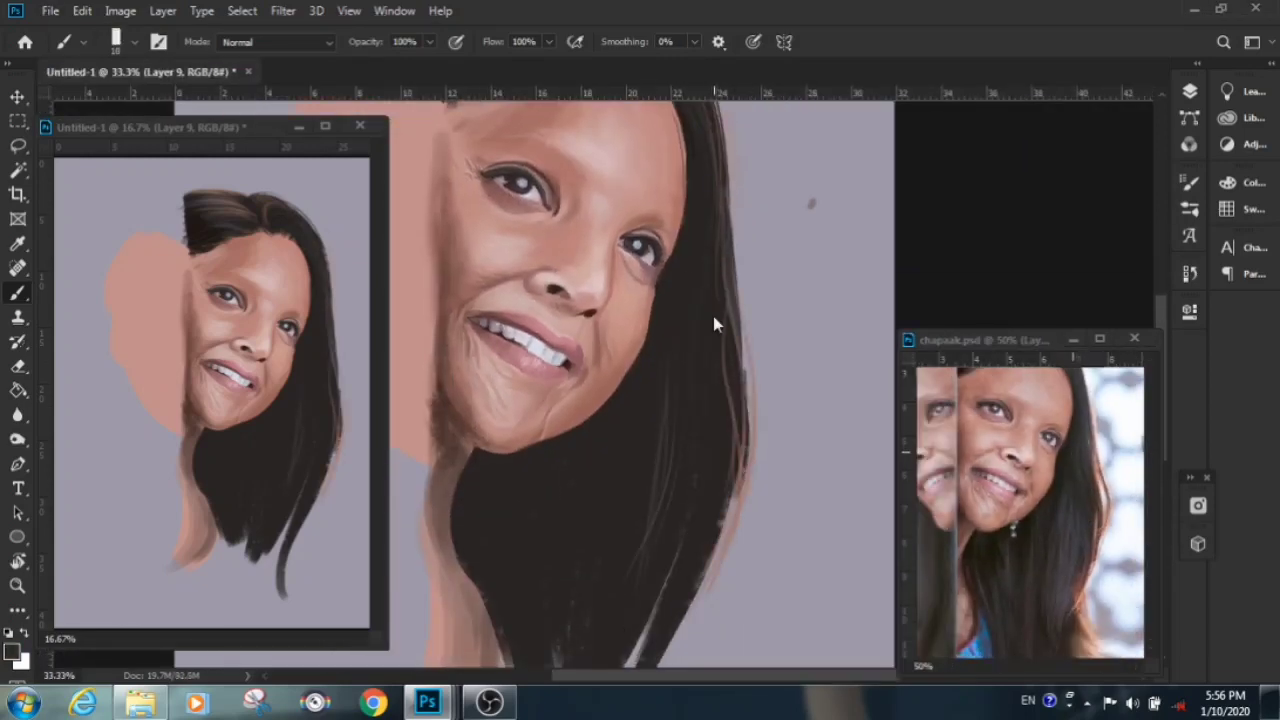
Add thin strands below the hair mass plus dark and light strokes on its right edge
scroll(645, 474, down, 5)
drag(562, 508, 578, 590)
drag(532, 490, 520, 560)
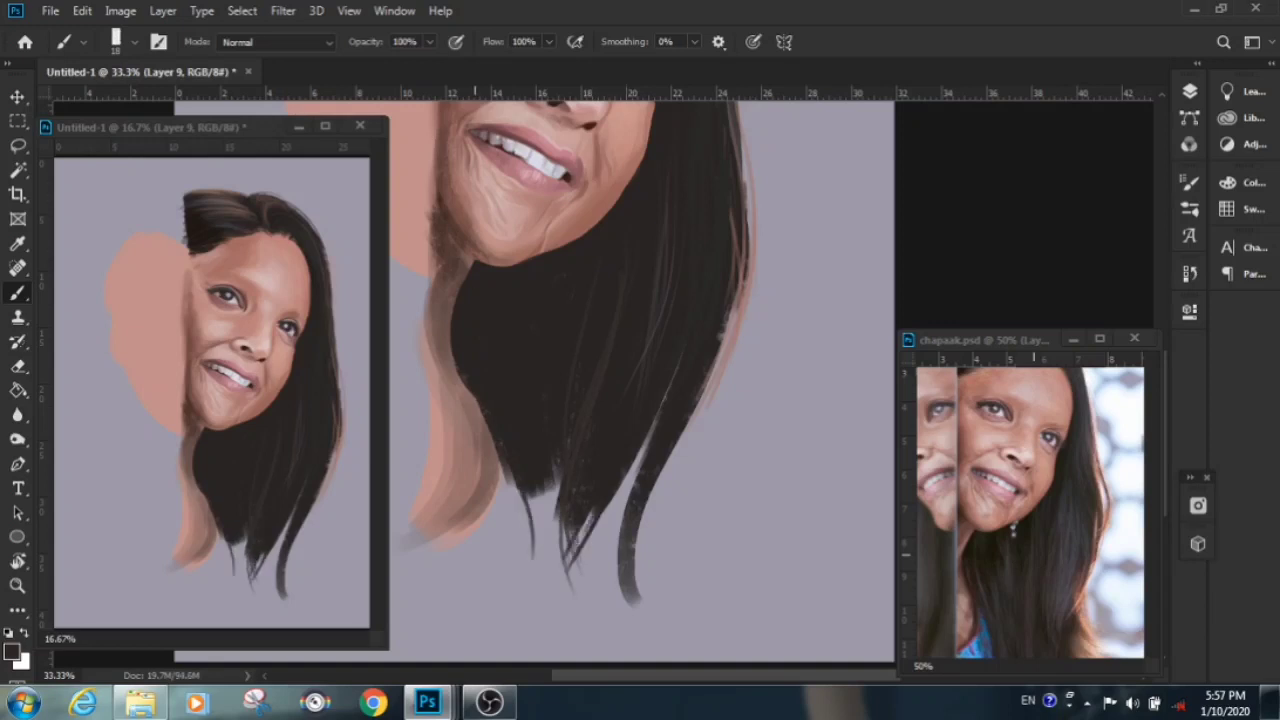
drag(446, 265, 508, 565)
drag(640, 452, 688, 646)
drag(710, 364, 638, 534)
drag(676, 212, 650, 366)
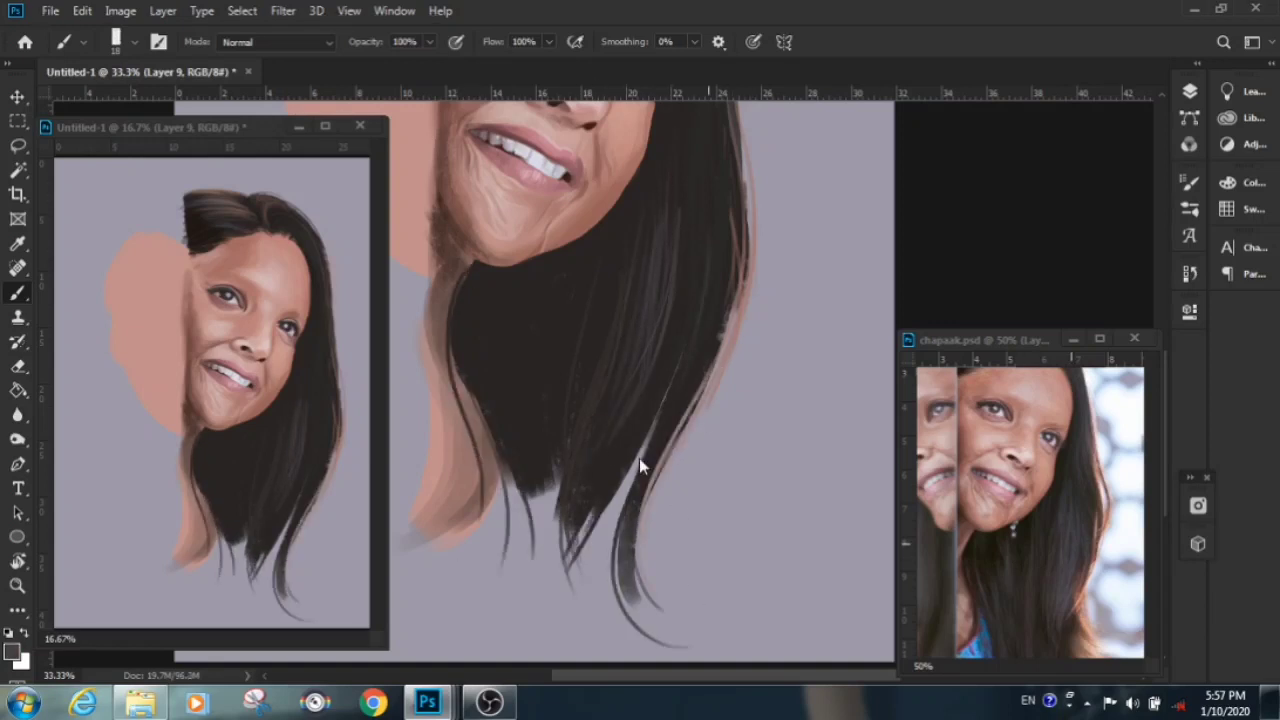
drag(718, 200, 684, 400)
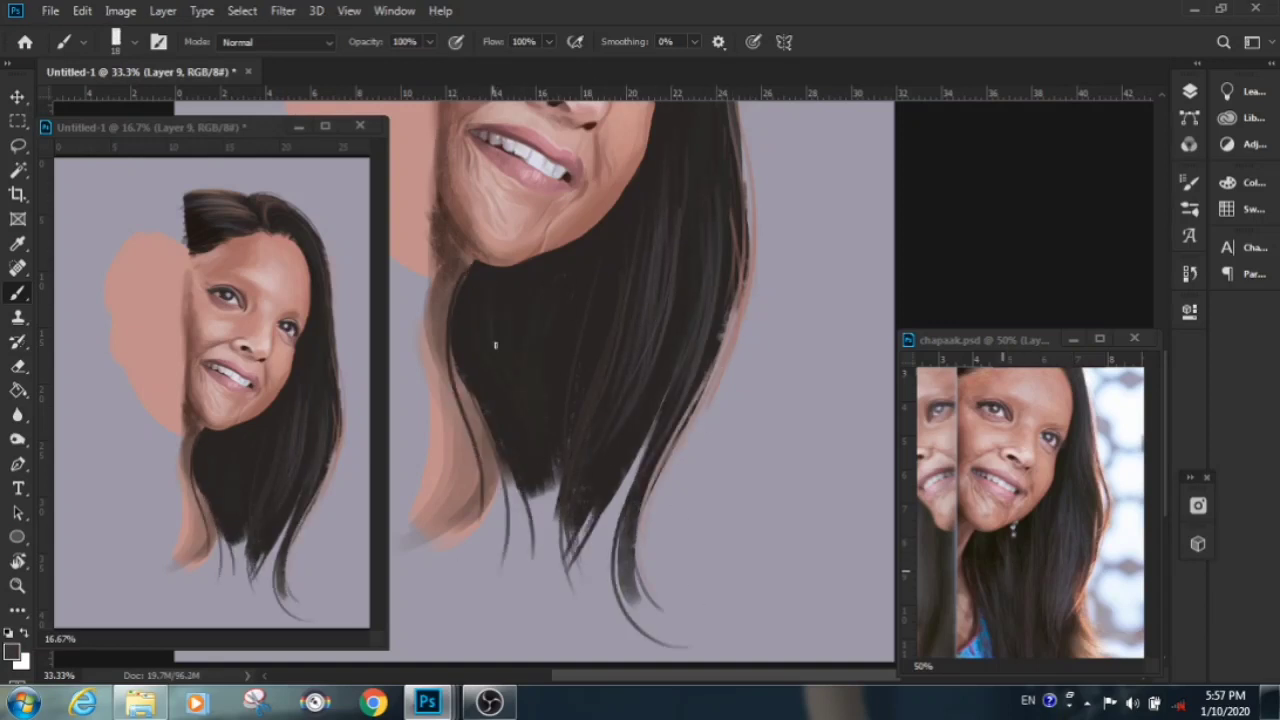
At 25% zoom, lengthen the hair tips with dark strands toward the canvas bottom
key(ctrl+minus)
key(F7)
right_click(575, 378)
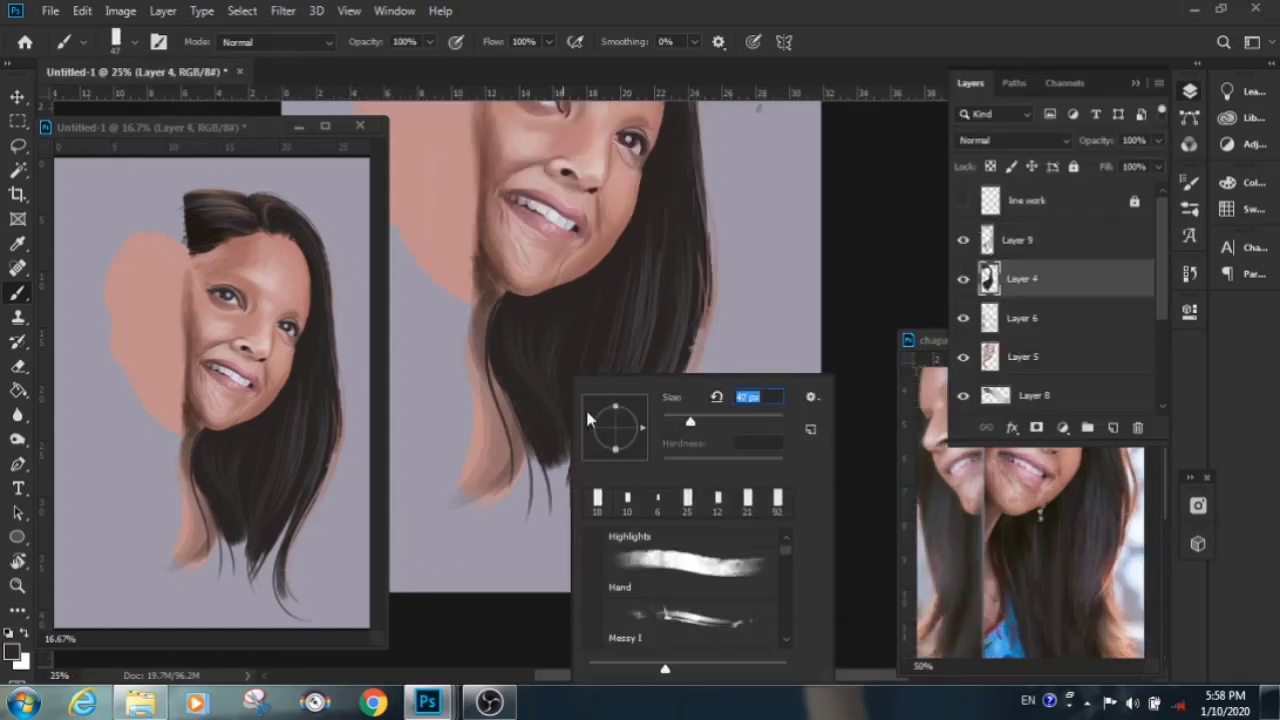
drag(507, 401, 540, 590)
drag(560, 455, 595, 592)
drag(583, 434, 535, 592)
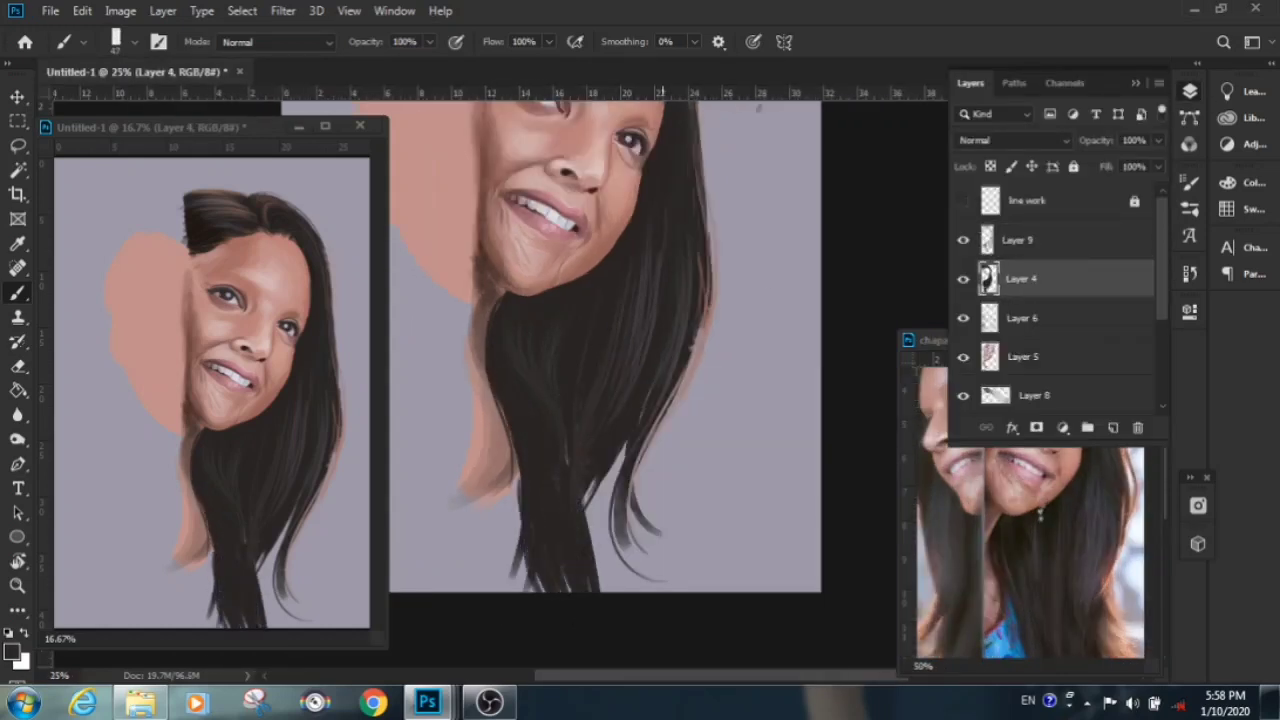
drag(620, 445, 600, 592)
drag(567, 445, 610, 592)
drag(604, 470, 635, 592)
mouse_move(624, 525)
mouse_down()
mouse_move(646, 592)
mouse_move(684, 592)
mouse_up()
drag(520, 456, 500, 592)
drag(498, 337, 505, 530)
On Layer 9, paint light peach highlight strands along the hair tips
click(1017, 240)
alt+click(480, 470)
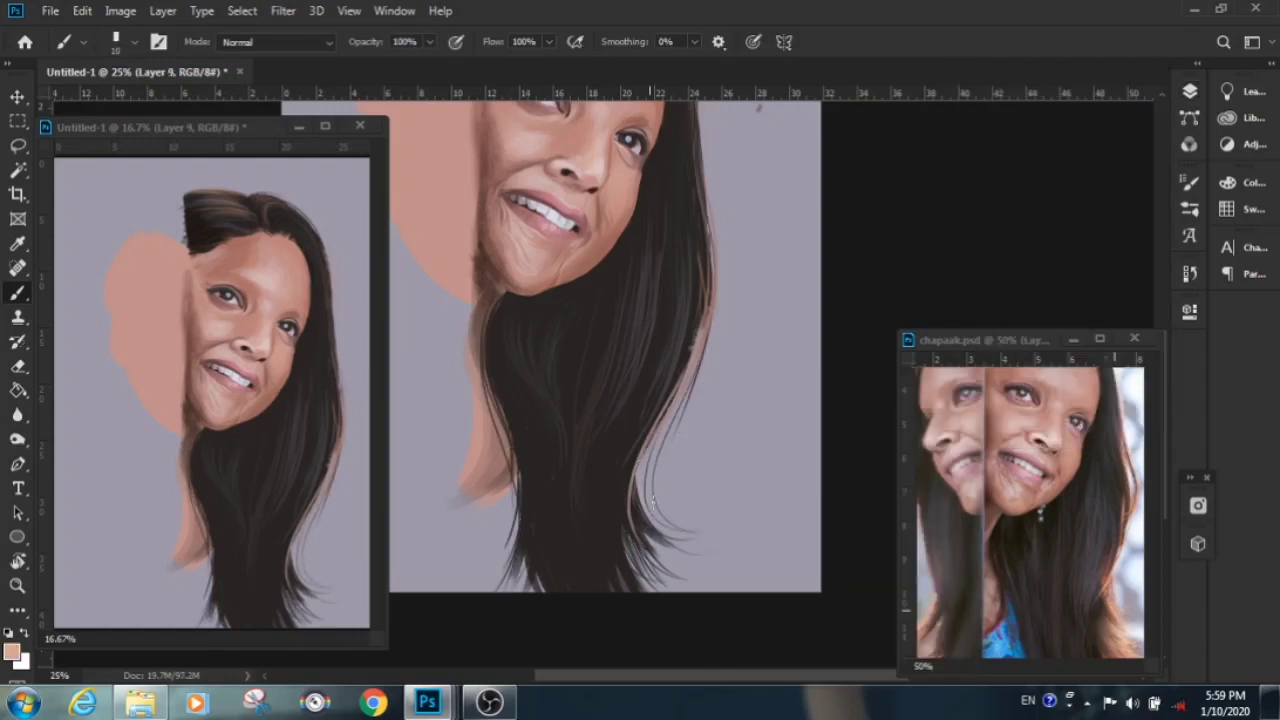
mouse_move(636, 450)
mouse_down()
mouse_move(680, 545)
mouse_move(655, 560)
mouse_up()
drag(605, 475, 660, 585)
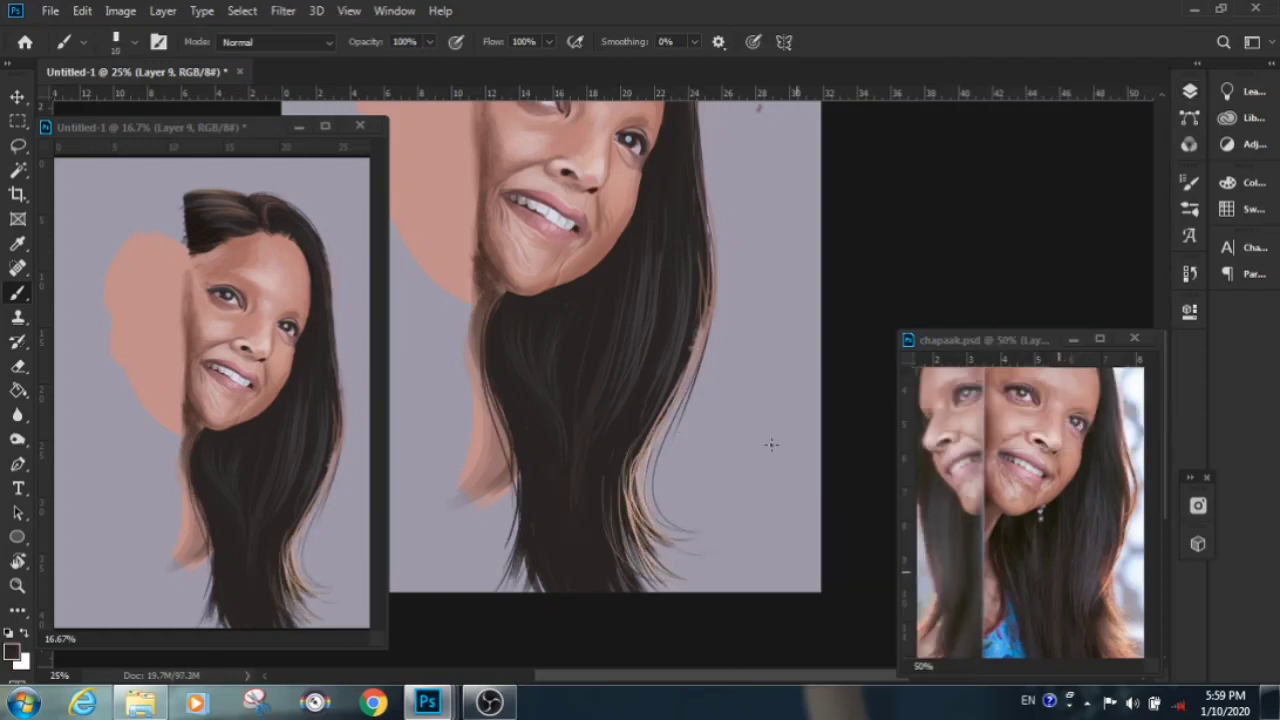
scroll(771, 444, up, 3)
scroll(1071, 471, up, 2)
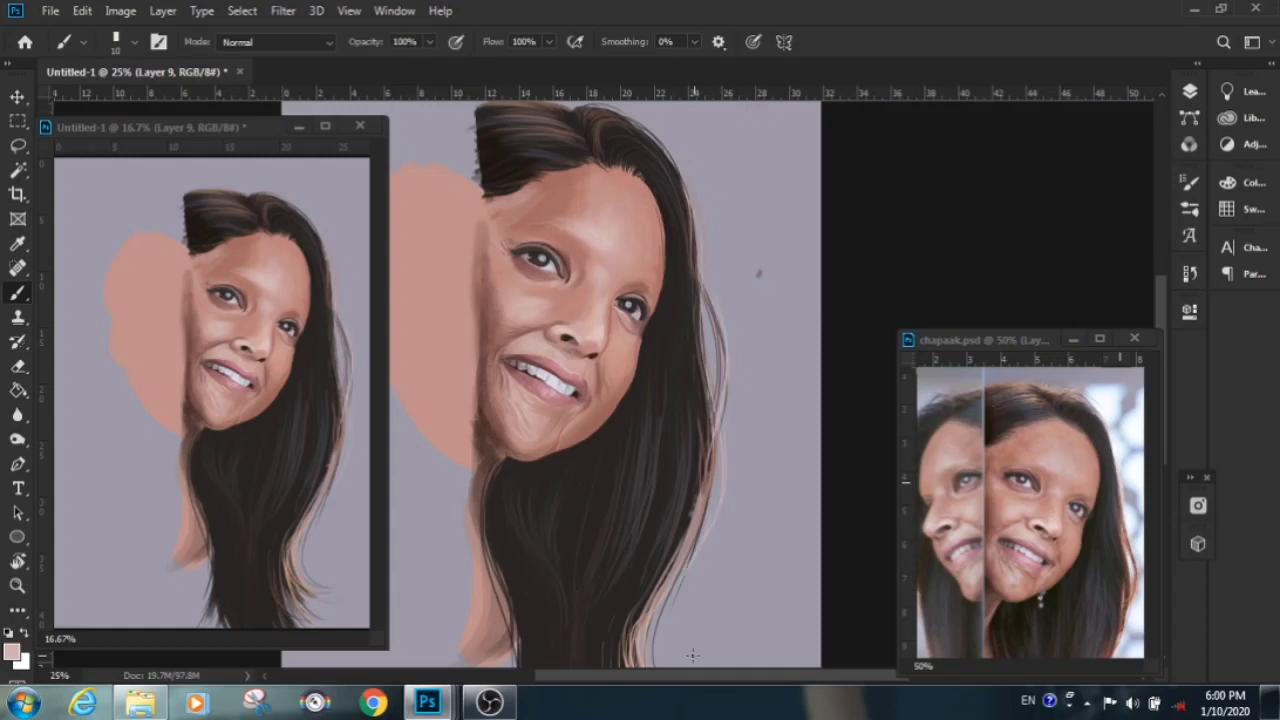
scroll(498, 205, up, 2)
scroll(783, 394, down, 2)
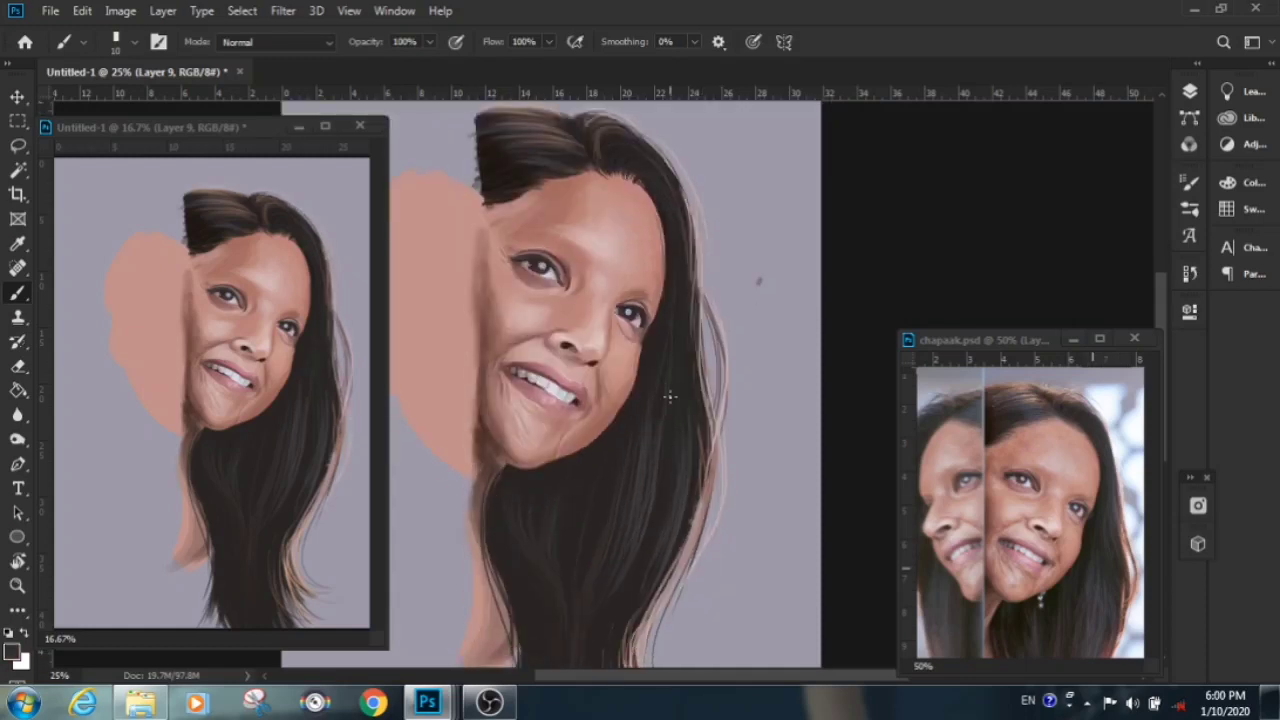
scroll(1151, 462, down, 5)
click(1189, 91)
click(1050, 355)
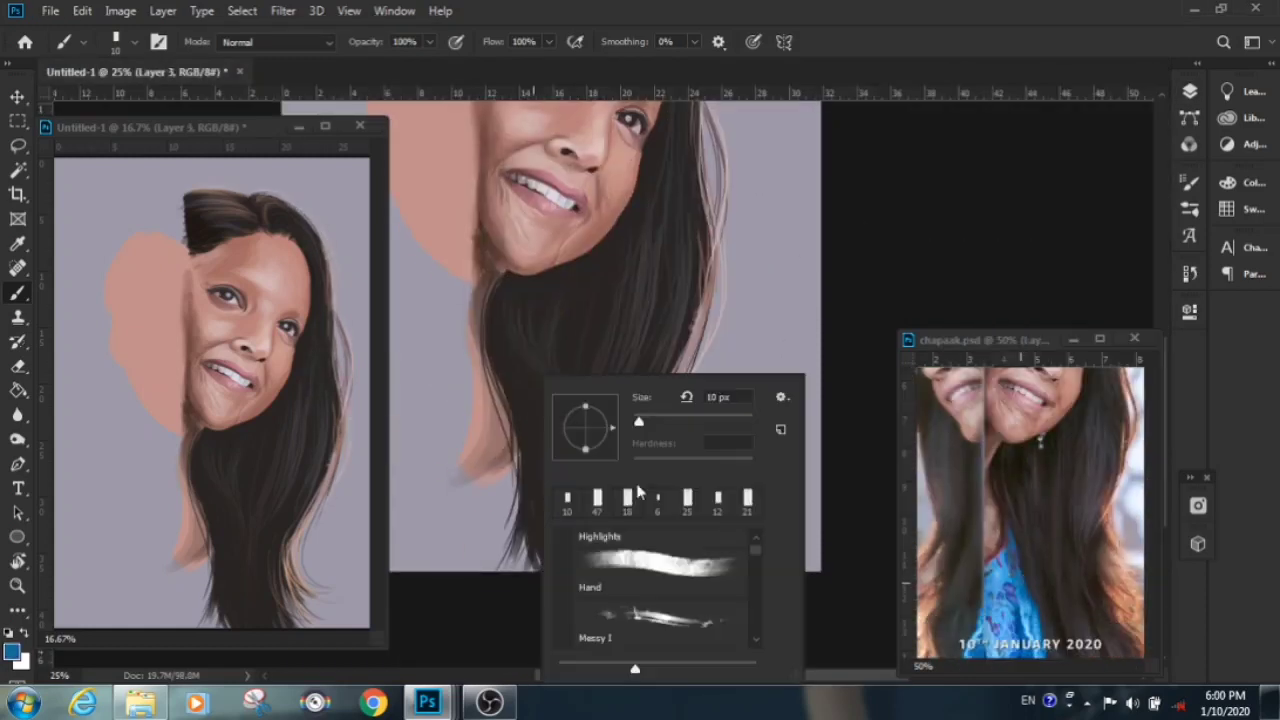
Paint a reddish-pink neckline on the blue top
right_click(545, 375)
mouse_move(460, 490)
mouse_down()
mouse_move(505, 468)
mouse_move(522, 566)
mouse_up()
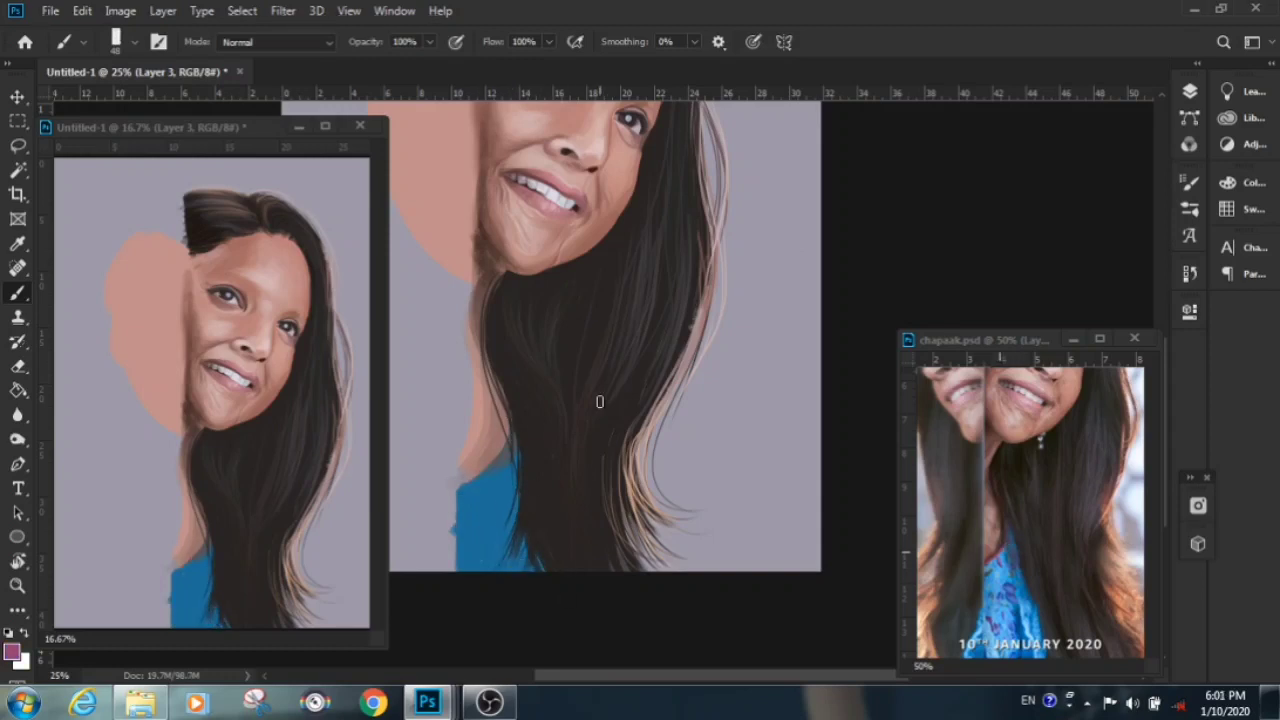
mouse_move(505, 450)
mouse_down()
mouse_move(460, 488)
mouse_move(510, 448)
mouse_up()
Brush light-blue texture strokes onto the top at 84% brush opacity
alt+click(1015, 545)
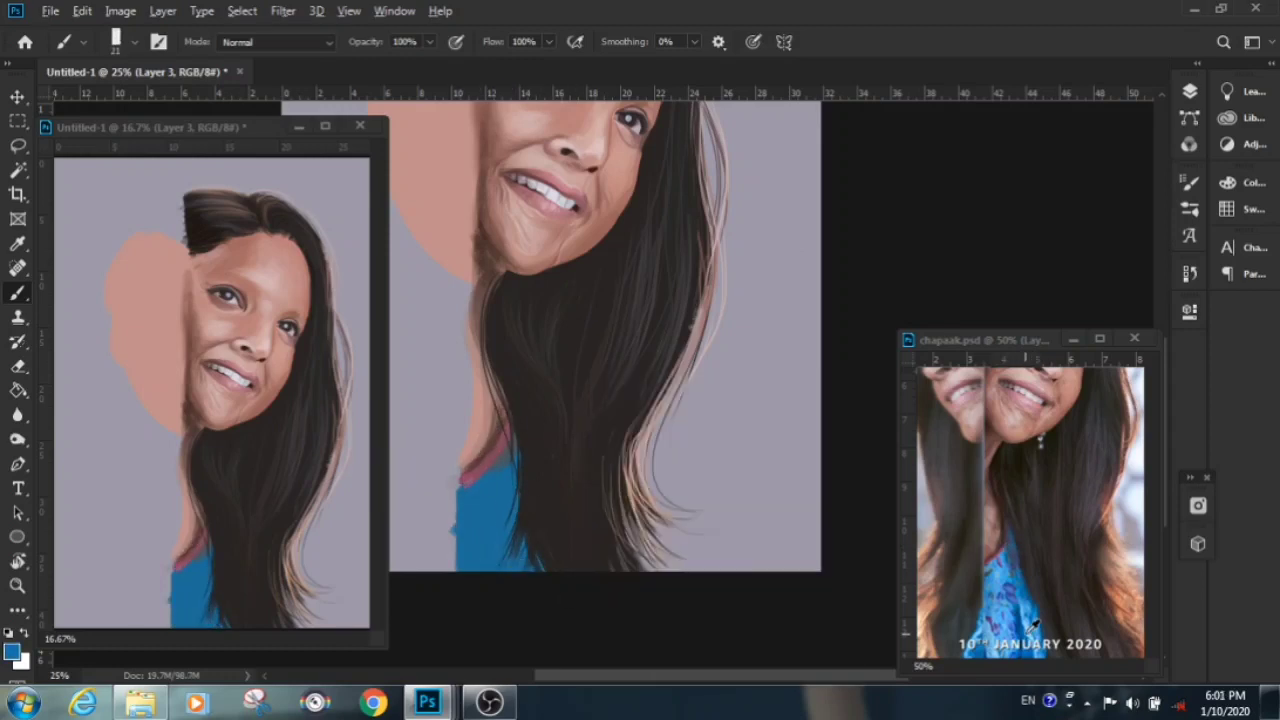
drag(495, 498, 505, 550)
key(8)
key(4)
drag(470, 492, 490, 562)
drag(505, 505, 460, 560)
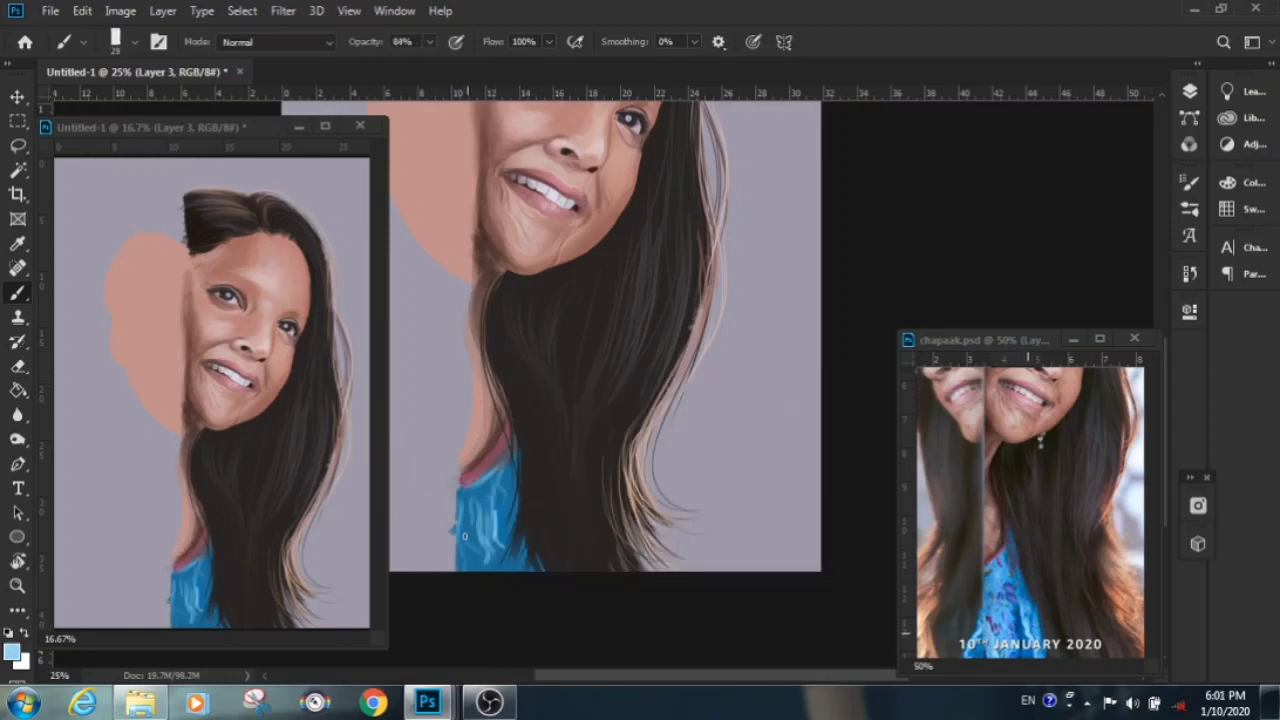
mouse_move(470, 515)
mouse_down()
mouse_move(505, 565)
mouse_move(490, 565)
mouse_up()
Add a darker blue stroke to the top, sampling blues from the reference photo
alt+click(505, 550)
alt+click(1022, 555)
drag(505, 458, 492, 556)
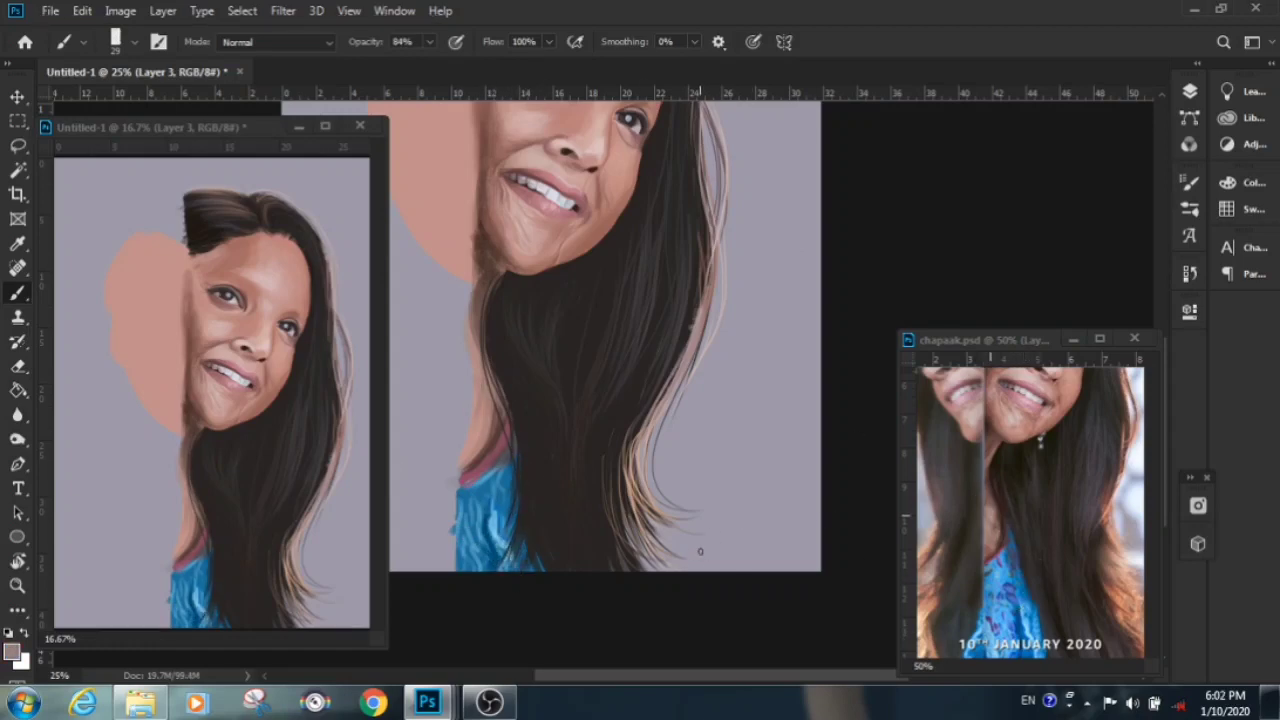
alt+click(1001, 550)
On Layer 9, paint a small silver drop earring below the ear near the chin
click(1189, 91)
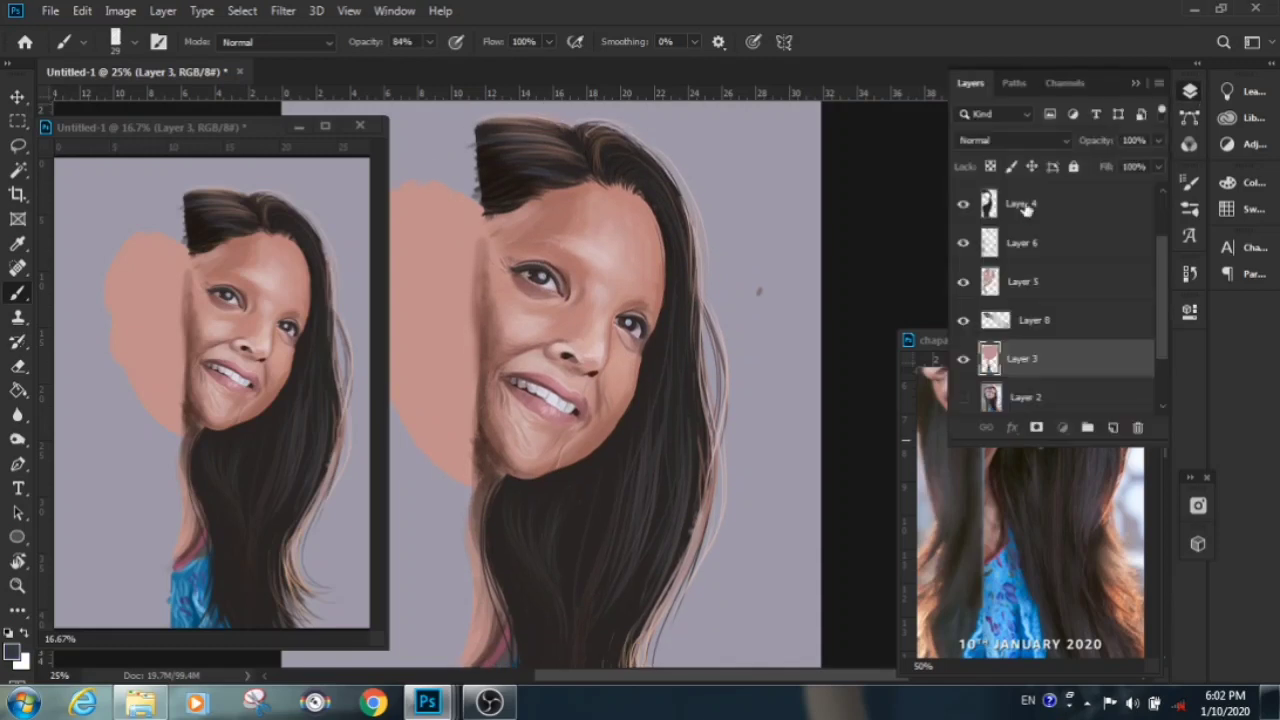
click(1030, 206)
click(1189, 91)
alt+click(1043, 430)
drag(585, 462, 588, 480)
Add a new Layer 10, then return to Layer 9 with the whole painting in view
key(F7)
key(ctrl+shift+alt+n)
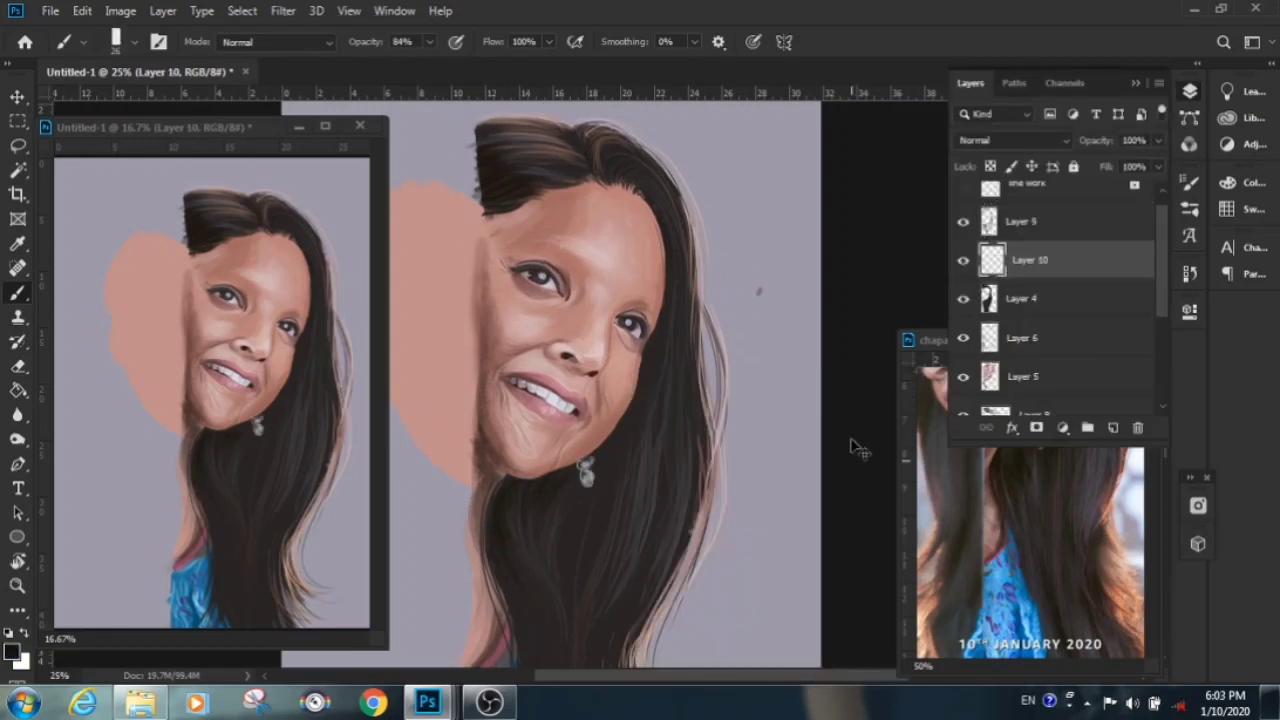
key(F7)
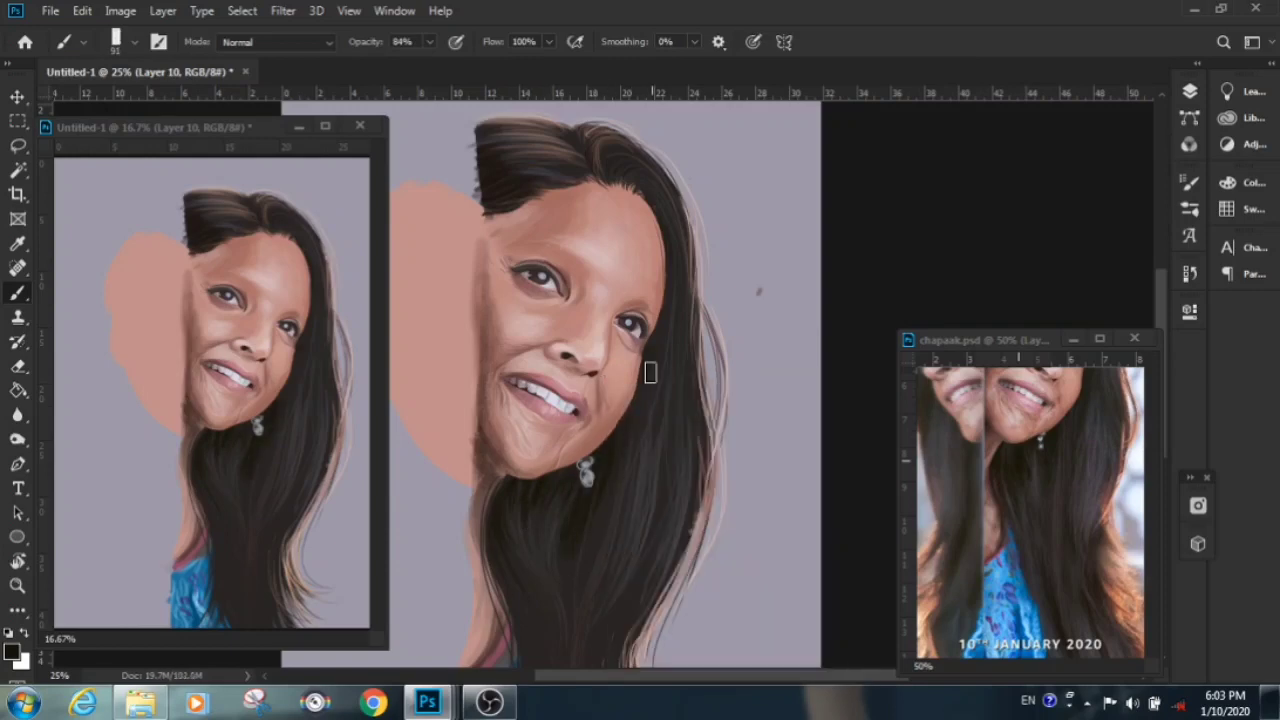
scroll(560, 500, down, 5)
scroll(600, 380, up, 5)
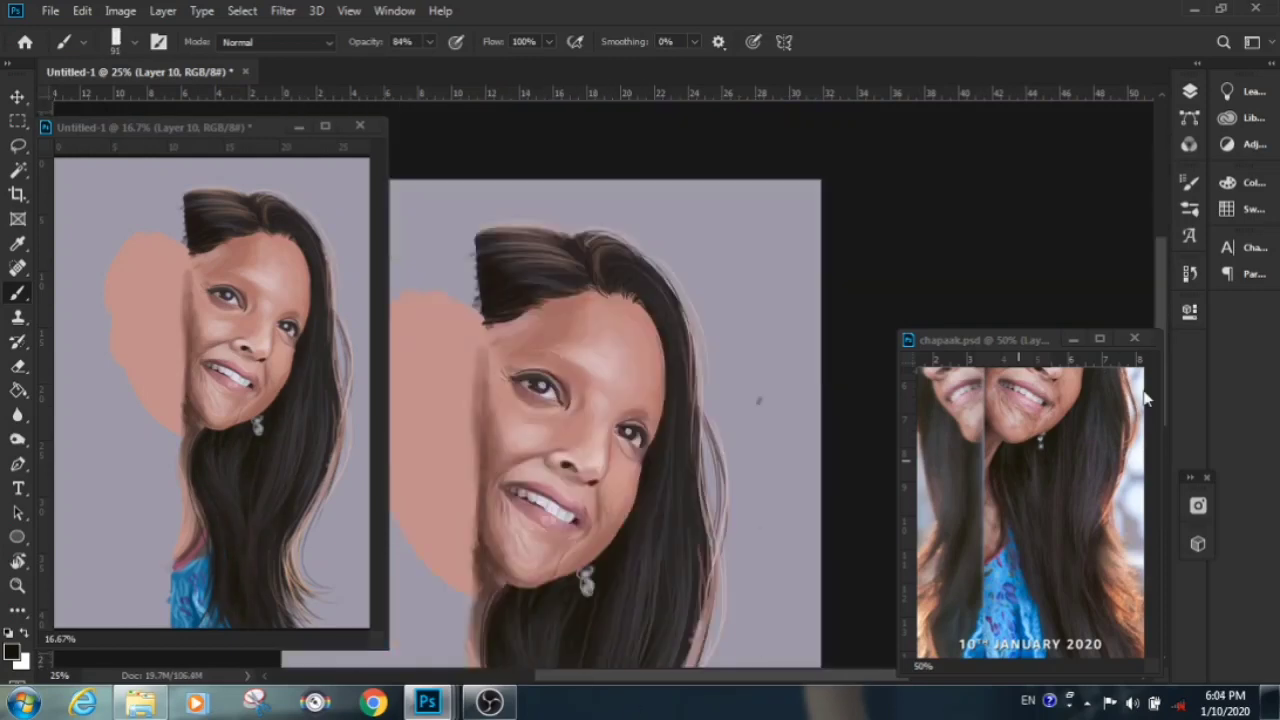
scroll(600, 380, down, 2)
key(F7)
click(990, 240)
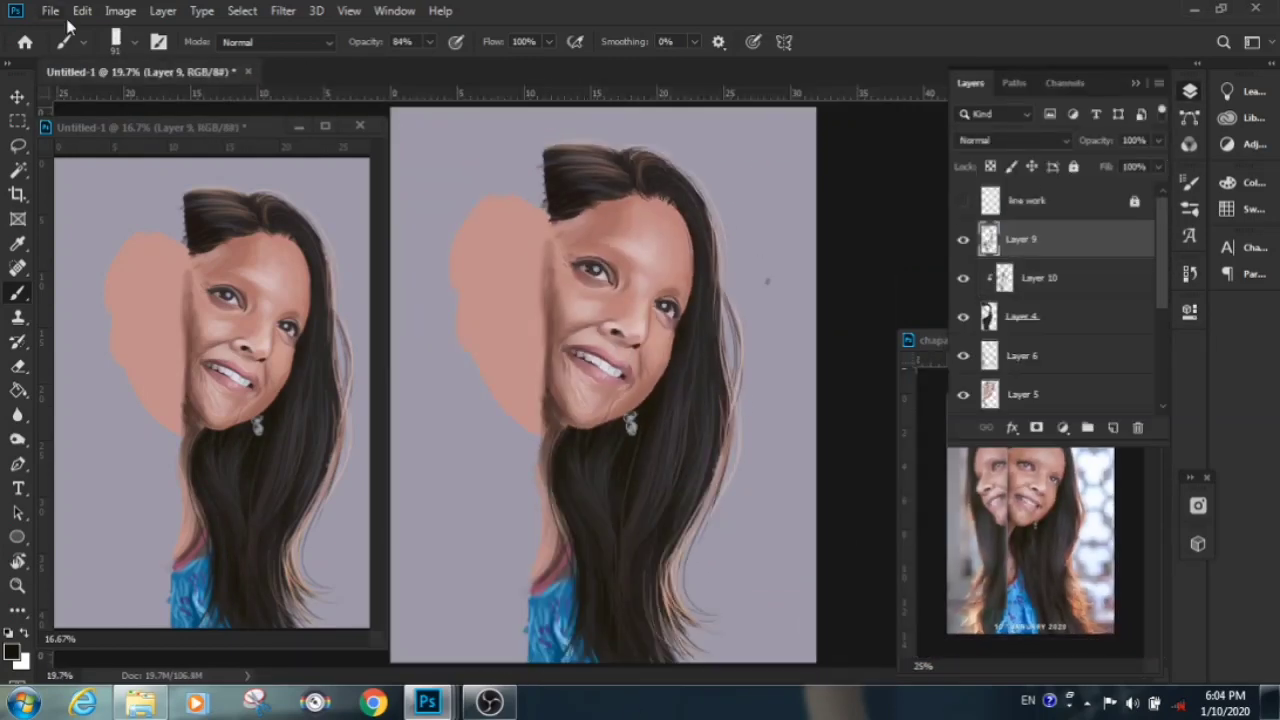
Save the painting as 'final chapaak.psd', accepting the format options
key(ctrl+shift+s)
text(final chap)
key(Return)
key(Return)
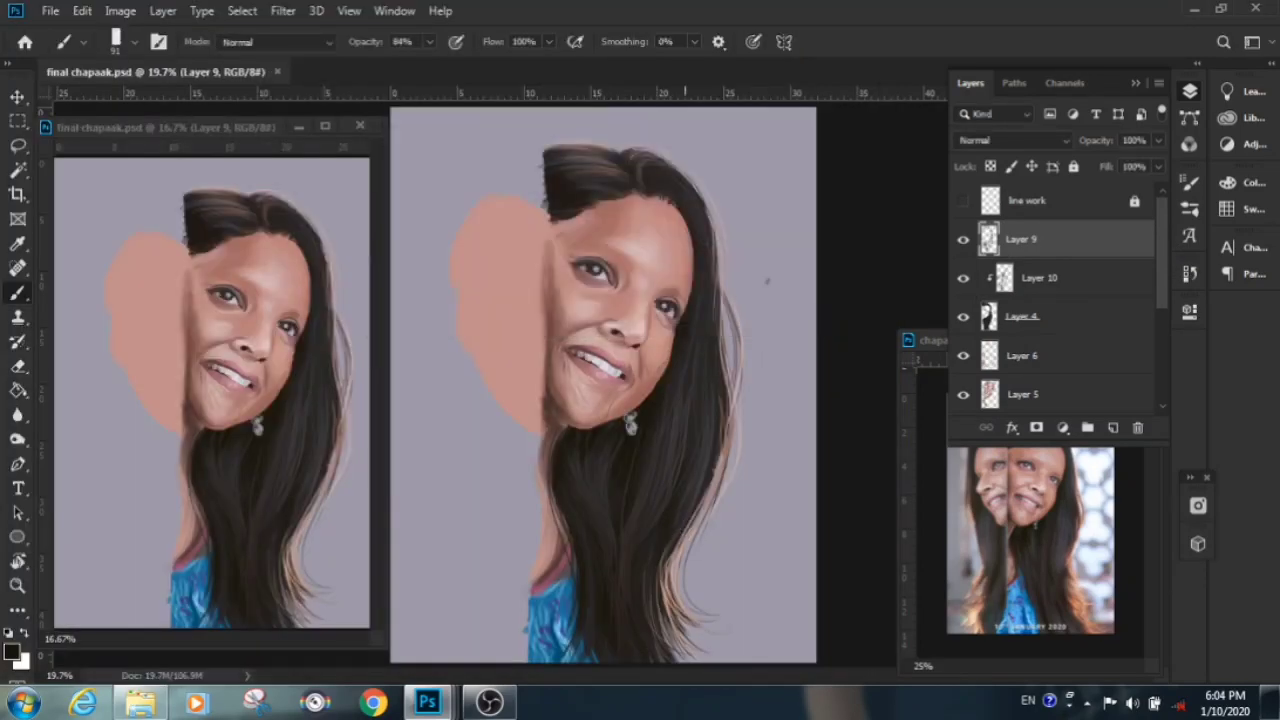
key(F7)
scroll(991, 523, up, 3)
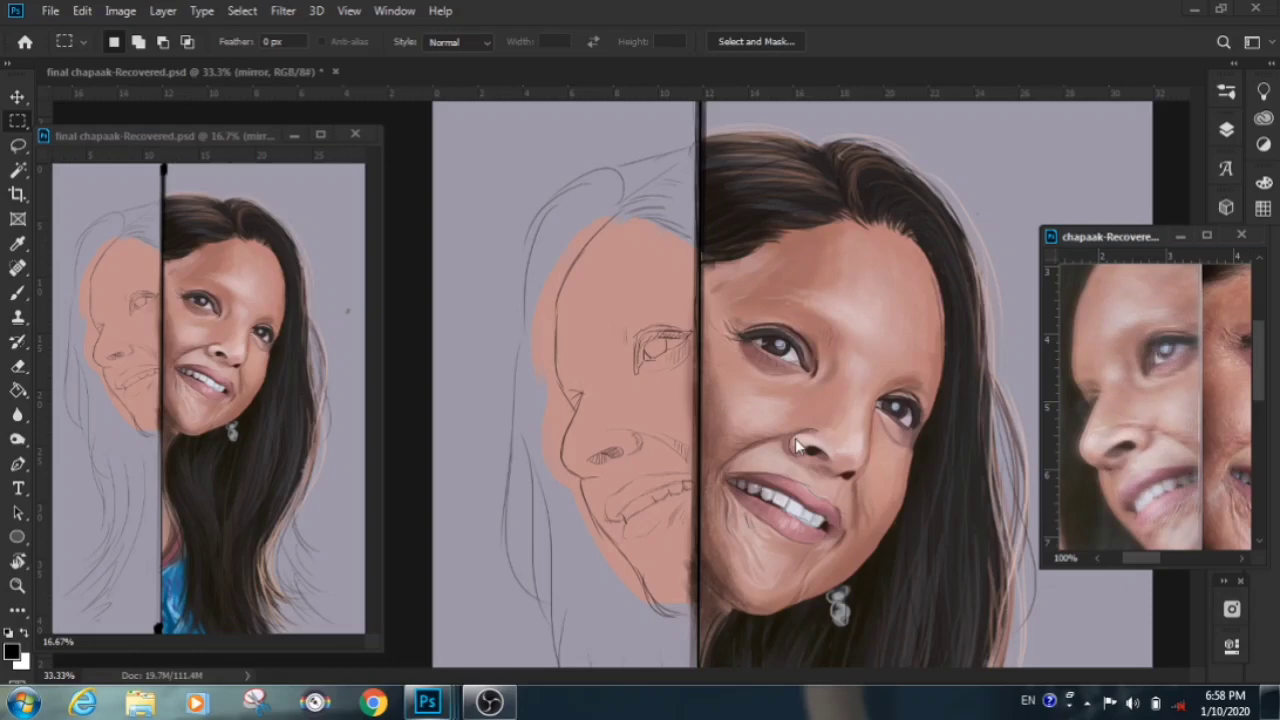
With a dark brush, darken the left eye's iris and inner corner and outline the nostril
key(ctrl+plus)
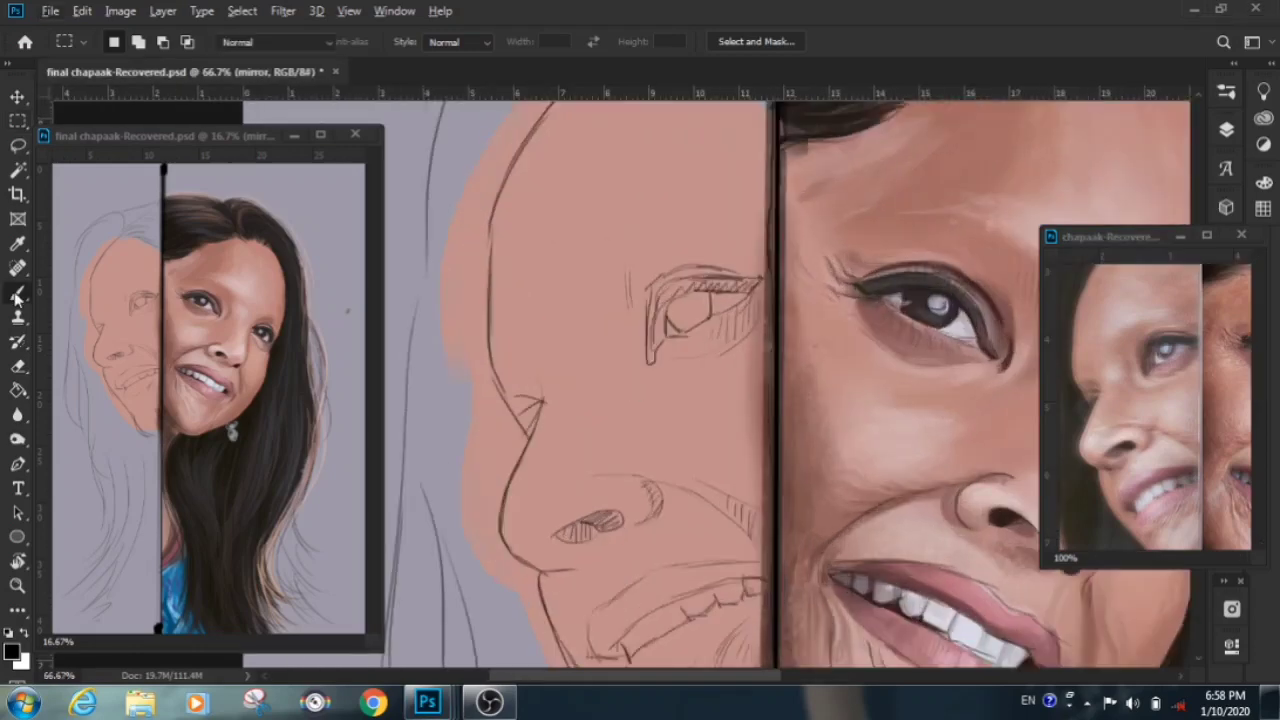
key(b)
right_click(677, 352)
double_click(859, 373)
mouse_move(656, 296)
mouse_down()
mouse_move(651, 360)
mouse_move(730, 286)
mouse_move(762, 282)
mouse_move(676, 320)
mouse_up()
drag(540, 404, 508, 436)
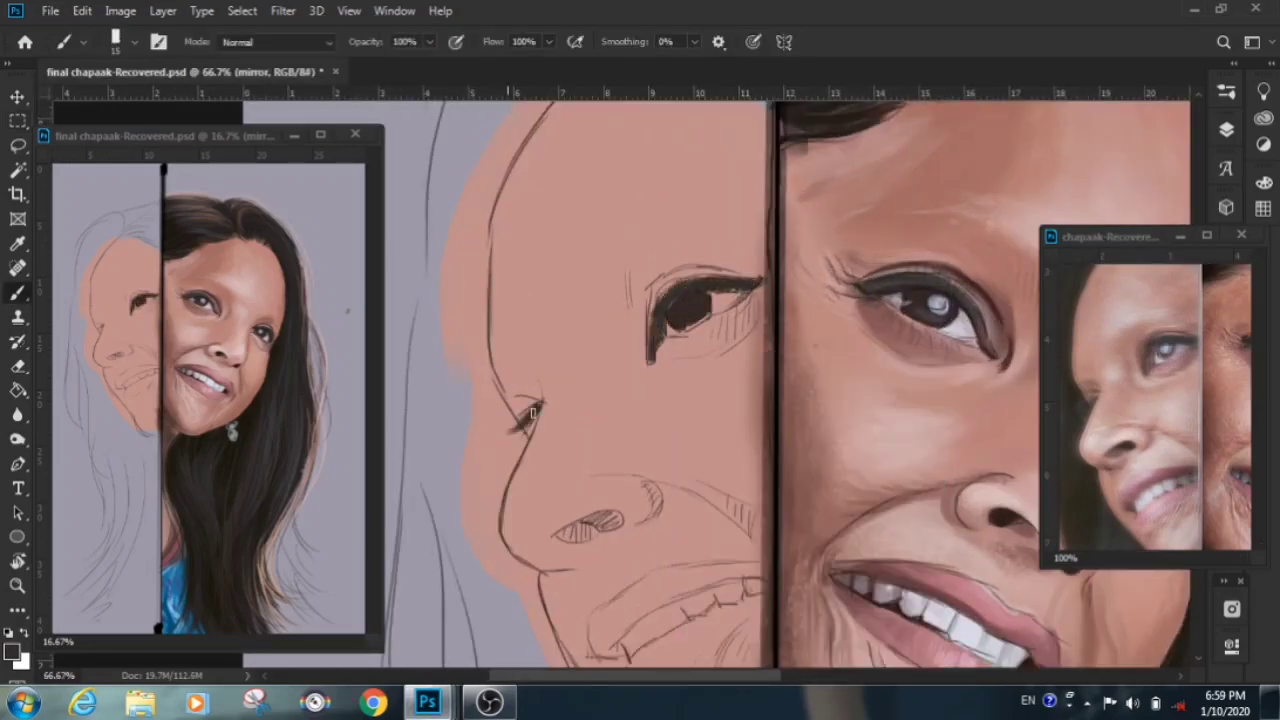
right_click(600, 372)
key(Return)
mouse_move(578, 528)
mouse_down()
mouse_move(620, 514)
mouse_move(552, 544)
mouse_up()
With a new brush on the hair layer, paint dark hair strokes down the left face edge
right_click(558, 540)
click(775, 641)
key(Return)
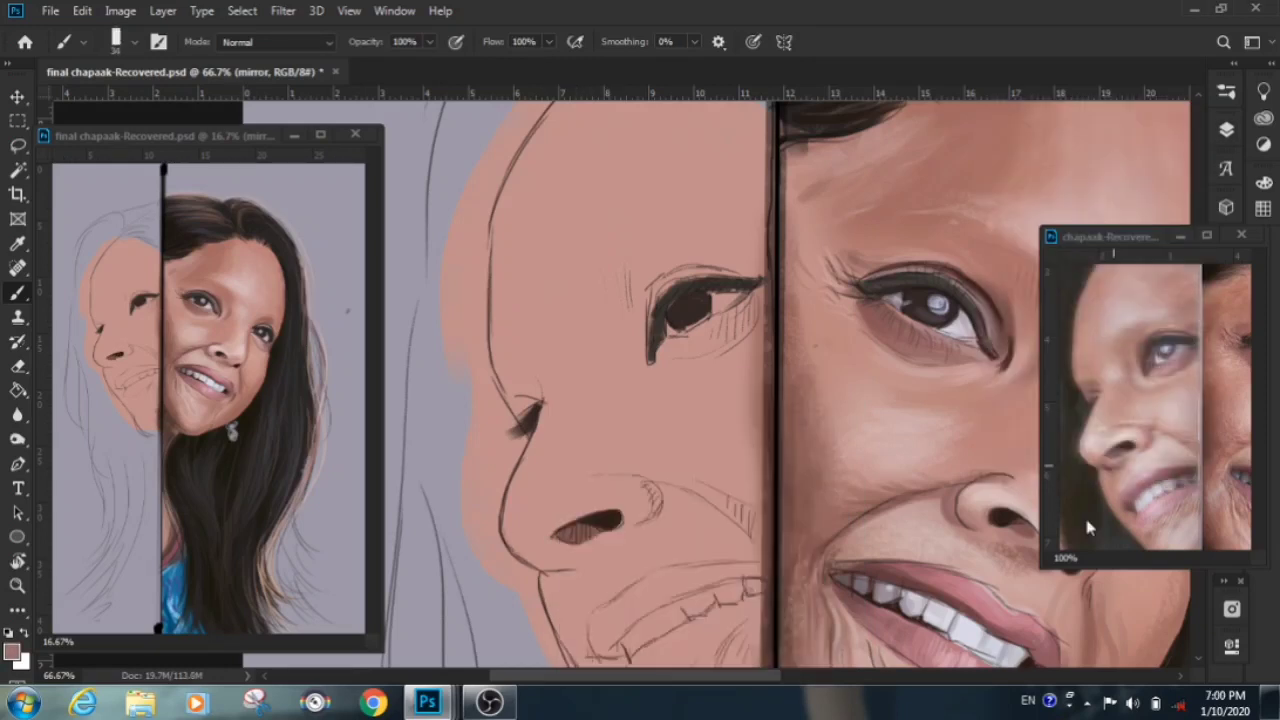
click(1226, 129)
click(1100, 403)
drag(485, 165, 452, 395)
drag(487, 204, 516, 566)
scroll(520, 490, up, 5)
Paint dark hair over the top of the head, sampling the hair colour
drag(810, 295, 650, 255)
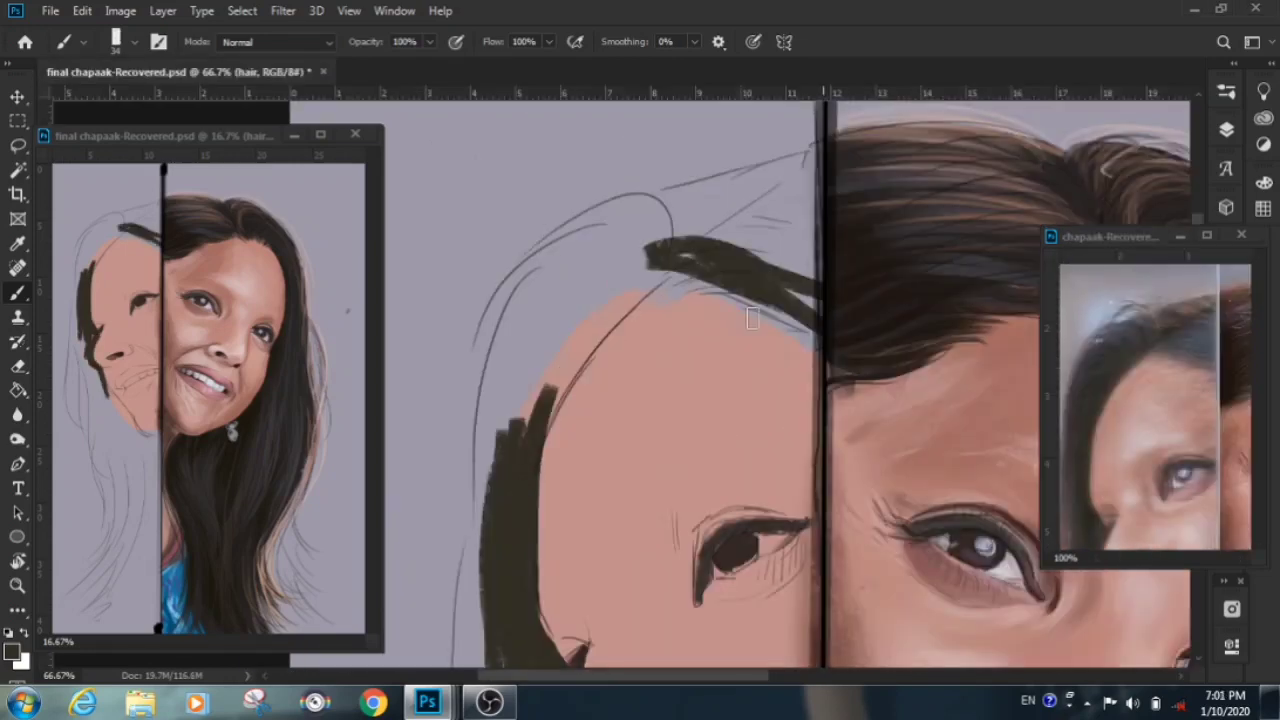
drag(810, 245, 700, 185)
drag(800, 270, 715, 190)
alt+click(783, 217)
drag(815, 165, 570, 255)
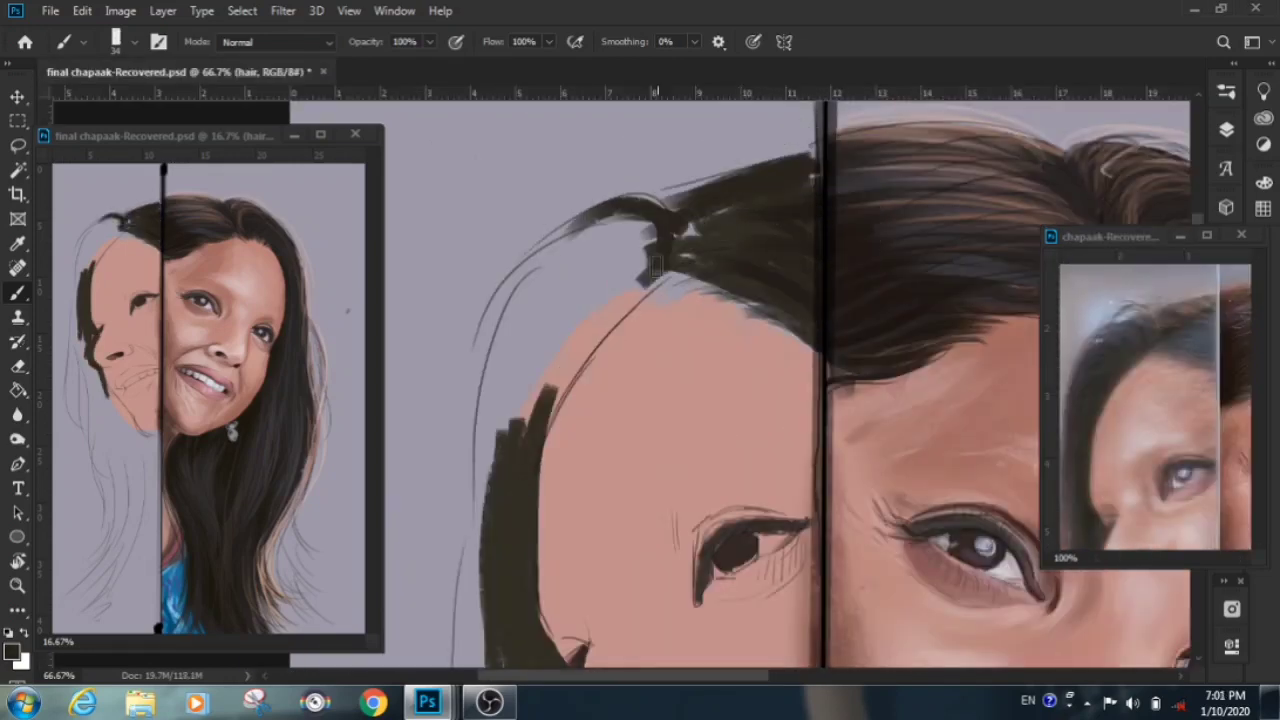
drag(670, 260, 525, 460)
drag(710, 260, 652, 271)
drag(745, 170, 545, 360)
mouse_move(640, 225)
mouse_down()
mouse_move(522, 367)
mouse_move(480, 500)
mouse_up()
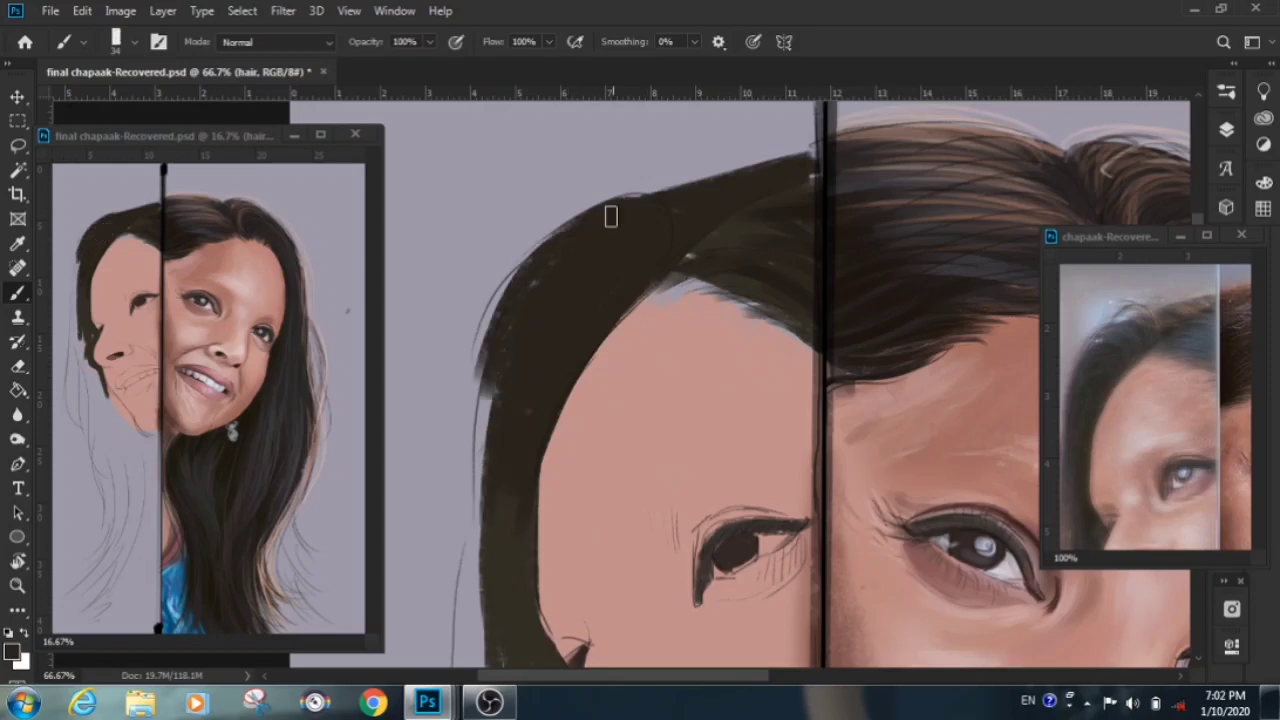
Extend the dark hair down the left edge of the face
scroll(608, 208, down, 2)
scroll(700, 408, left, 2)
drag(600, 240, 530, 620)
drag(600, 290, 570, 600)
scroll(1170, 215, down, 3)
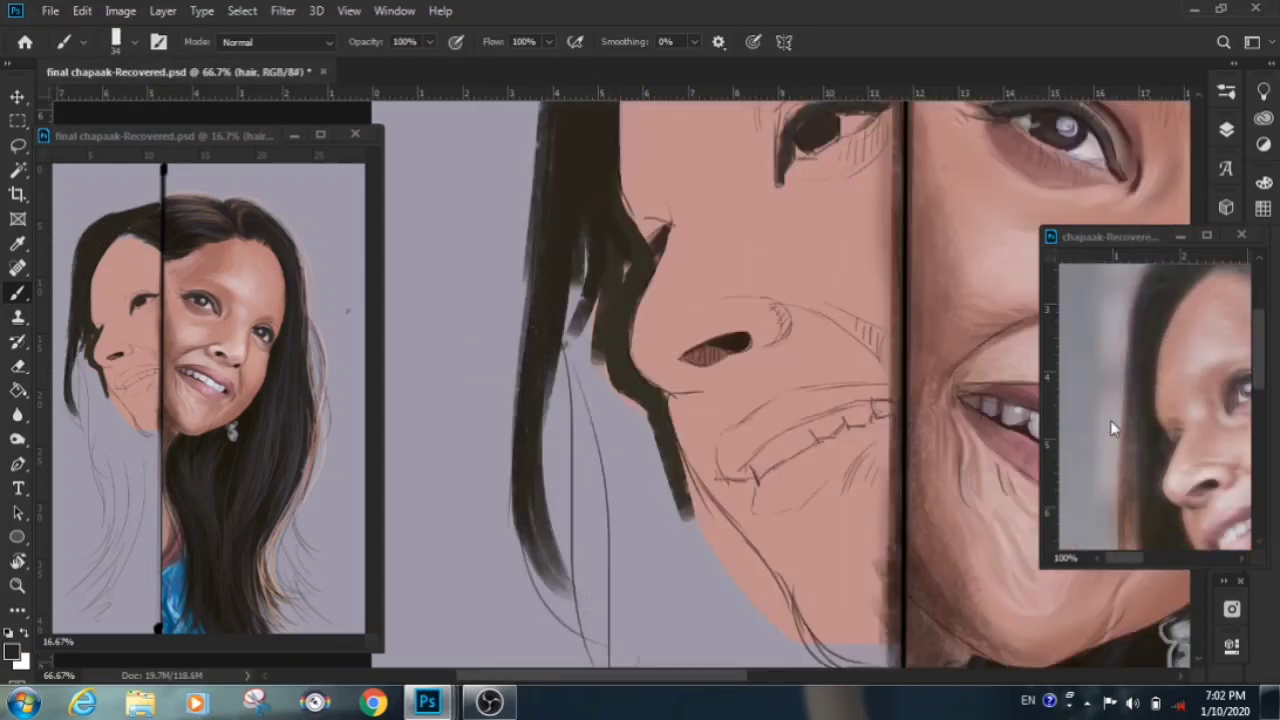
scroll(1110, 420, down, 2)
drag(650, 225, 555, 590)
drag(650, 395, 740, 555)
drag(670, 427, 720, 342)
Add dark hair strands along the jaw and down the left side
scroll(719, 341, down, 1)
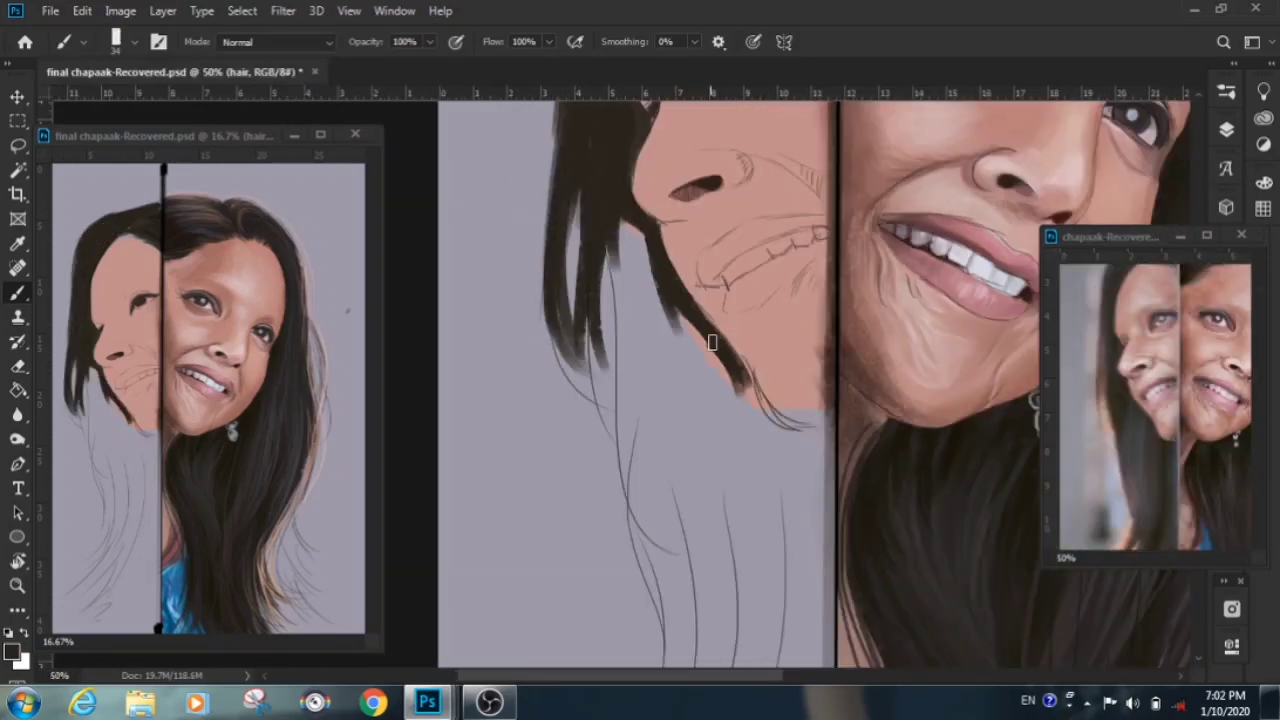
mouse_move(690, 300)
mouse_down()
mouse_move(790, 425)
mouse_move(830, 505)
mouse_up()
drag(640, 230, 660, 575)
drag(665, 290, 655, 490)
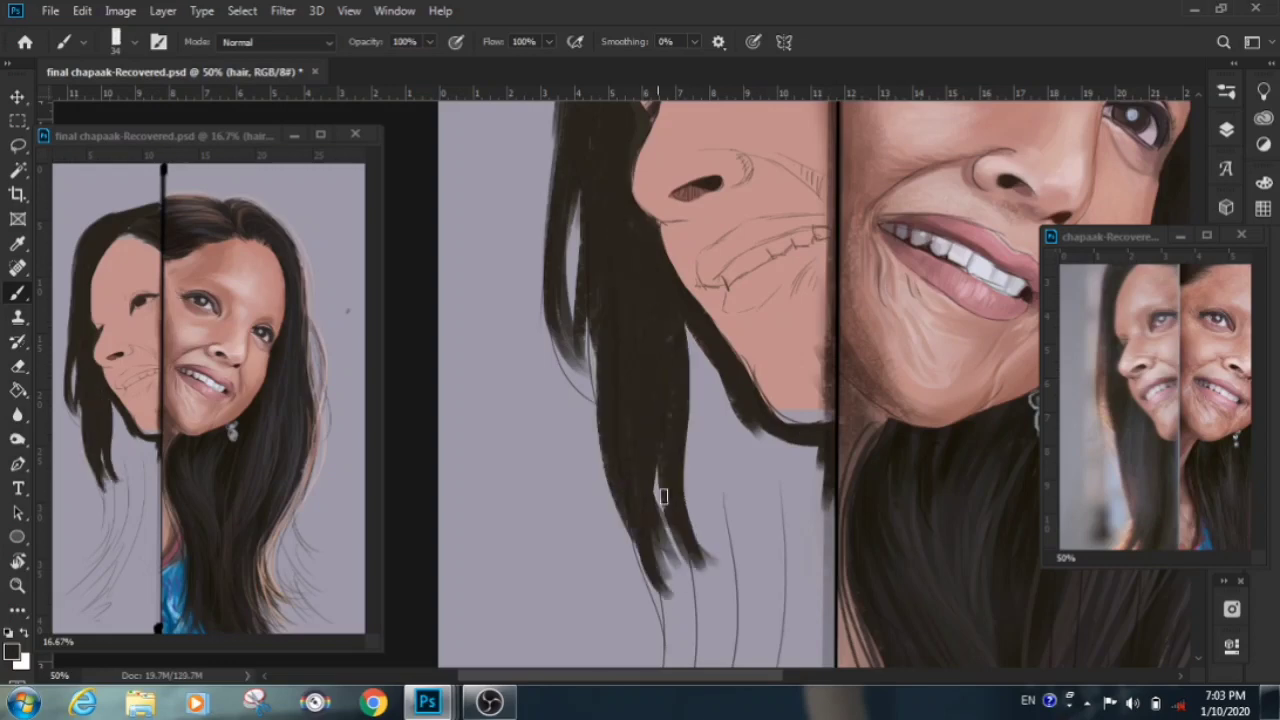
scroll(653, 468, down, 5)
drag(680, 265, 585, 640)
drag(640, 190, 605, 530)
Fill the area below the jaw with dark hair down toward the shoulders
mouse_move(720, 370)
mouse_down()
mouse_move(760, 240)
mouse_move(694, 309)
mouse_up()
drag(780, 300, 790, 620)
drag(720, 390, 697, 594)
scroll(697, 594, up, 5)
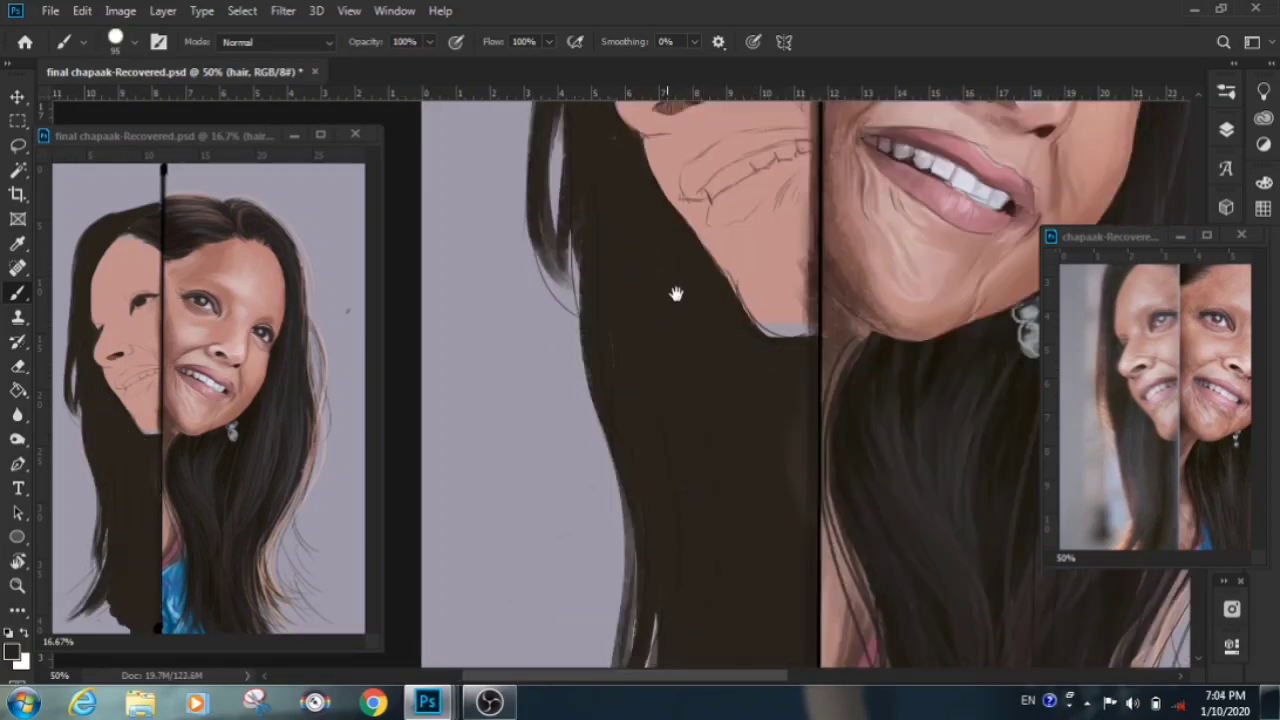
scroll(674, 289, up, 5)
scroll(649, 409, down, 1)
click(1226, 129)
click(1130, 413)
On a new 'mirror skin' layer, shade the nose bridge and cheek with sampled skin tone at 71% opacity
click(1100, 378)
text(mirror)
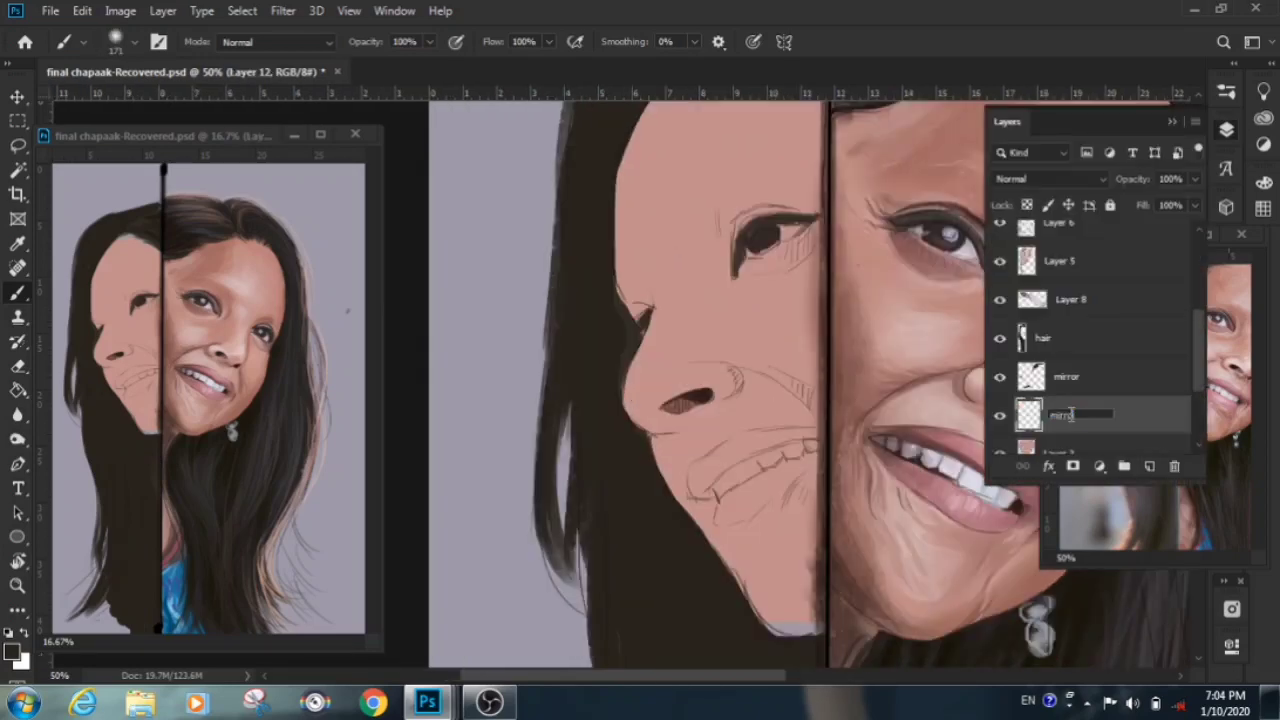
click(1226, 129)
alt+click(620, 205)
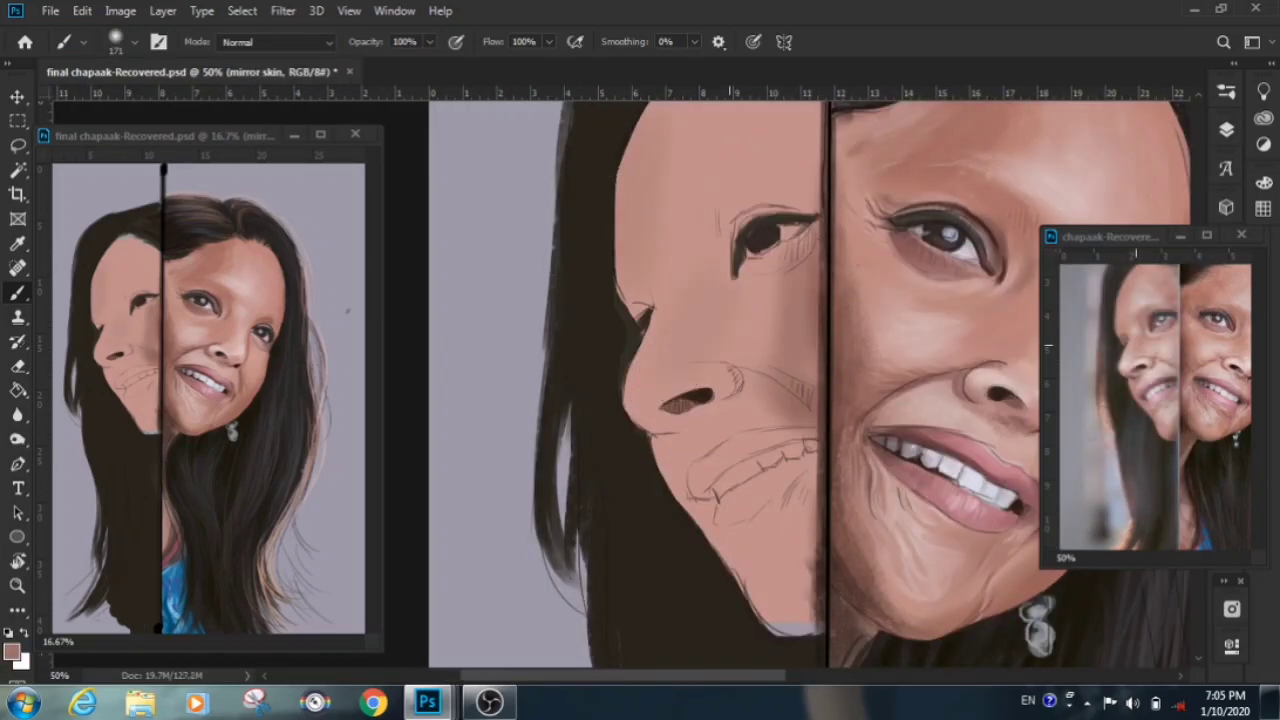
drag(700, 275, 739, 310)
key(7)
key(1)
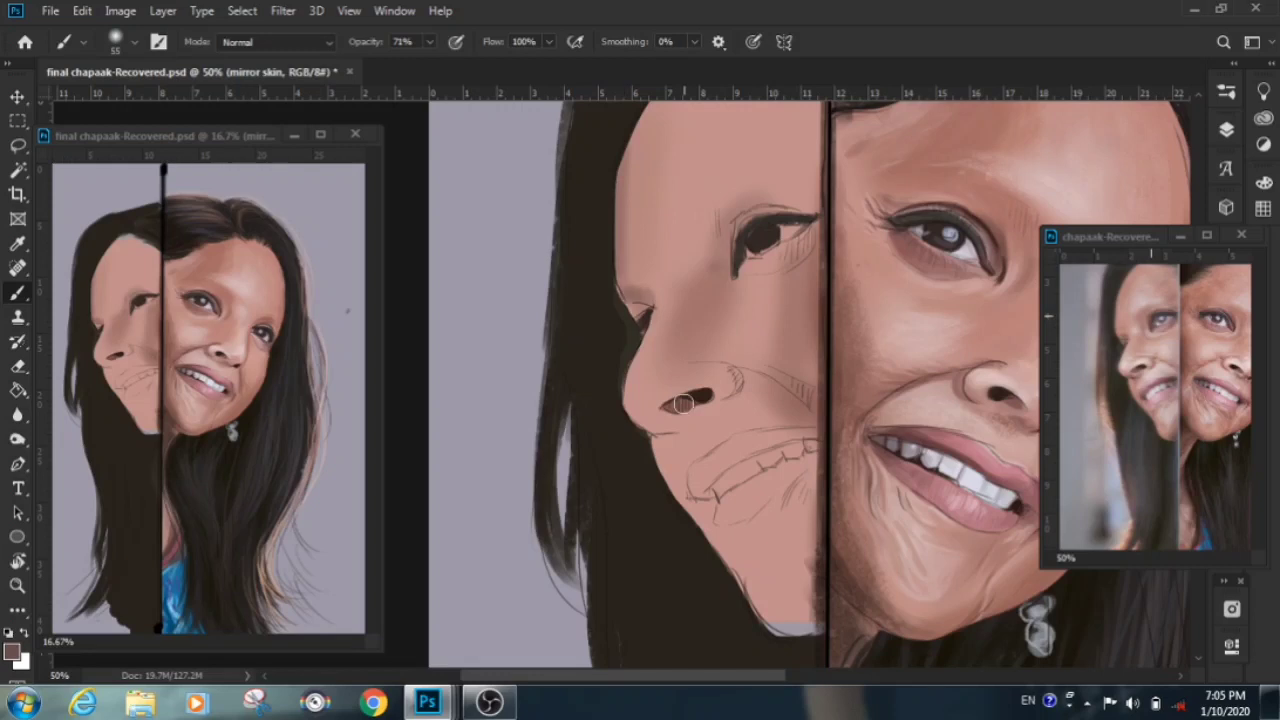
scroll(1123, 372, up, 3)
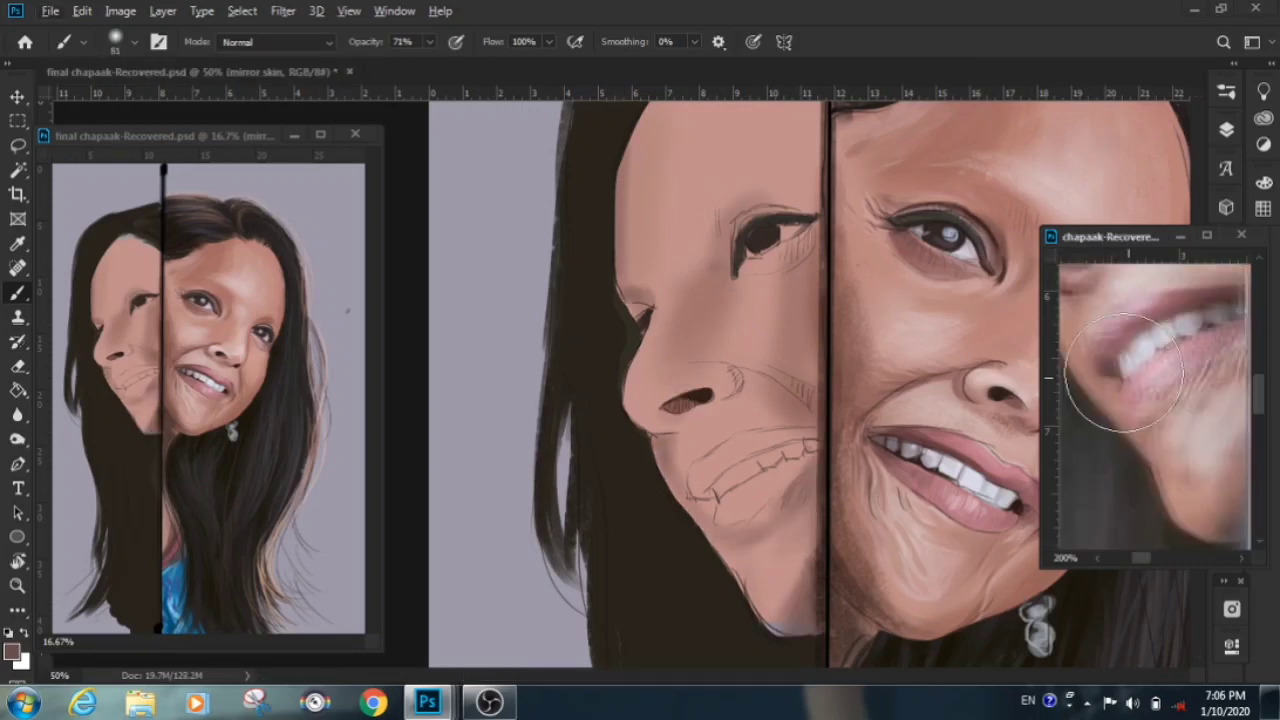
scroll(1123, 372, up, 3)
mouse_move(690, 240)
mouse_down()
mouse_move(677, 263)
mouse_move(720, 255)
mouse_up()
At full opacity, soften the cheek beside the nose and darken shading around the left eye
drag(1110, 350, 1180, 450)
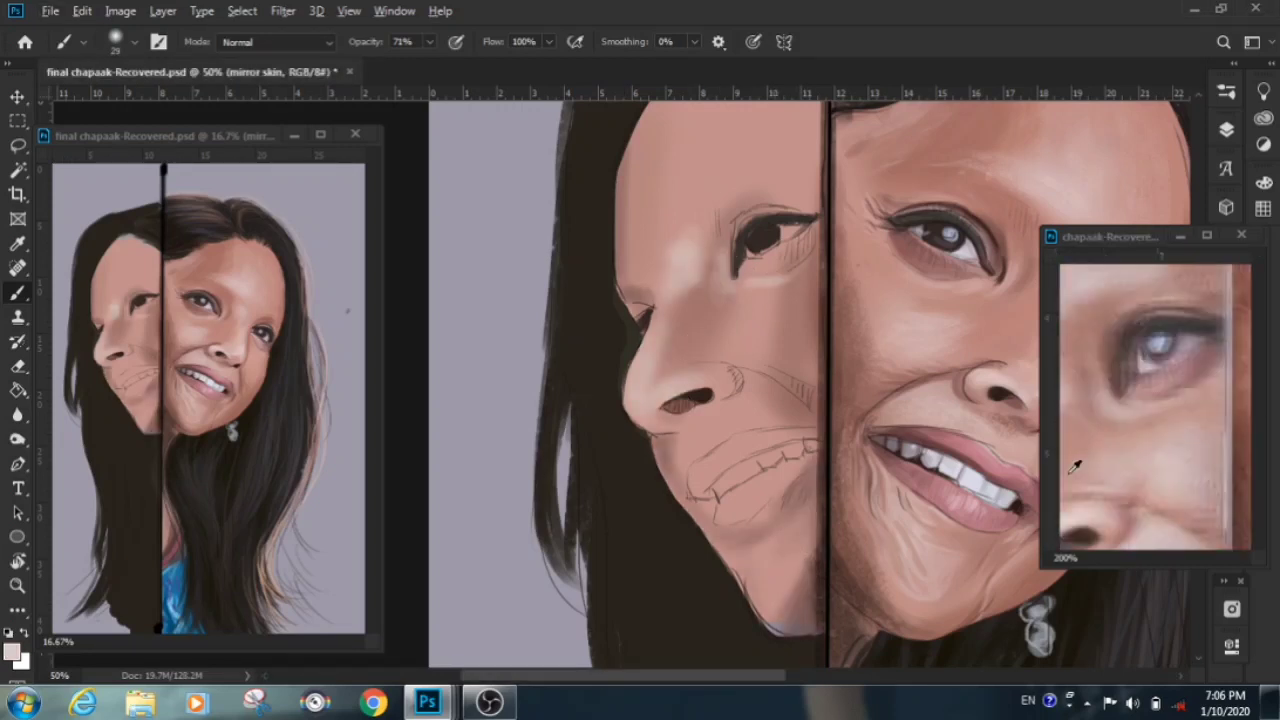
key(0)
mouse_move(740, 365)
mouse_down()
mouse_move(700, 405)
mouse_move(730, 392)
mouse_move(816, 409)
mouse_up()
mouse_move(815, 235)
mouse_down()
mouse_move(745, 262)
mouse_move(780, 278)
mouse_up()
drag(770, 208, 808, 198)
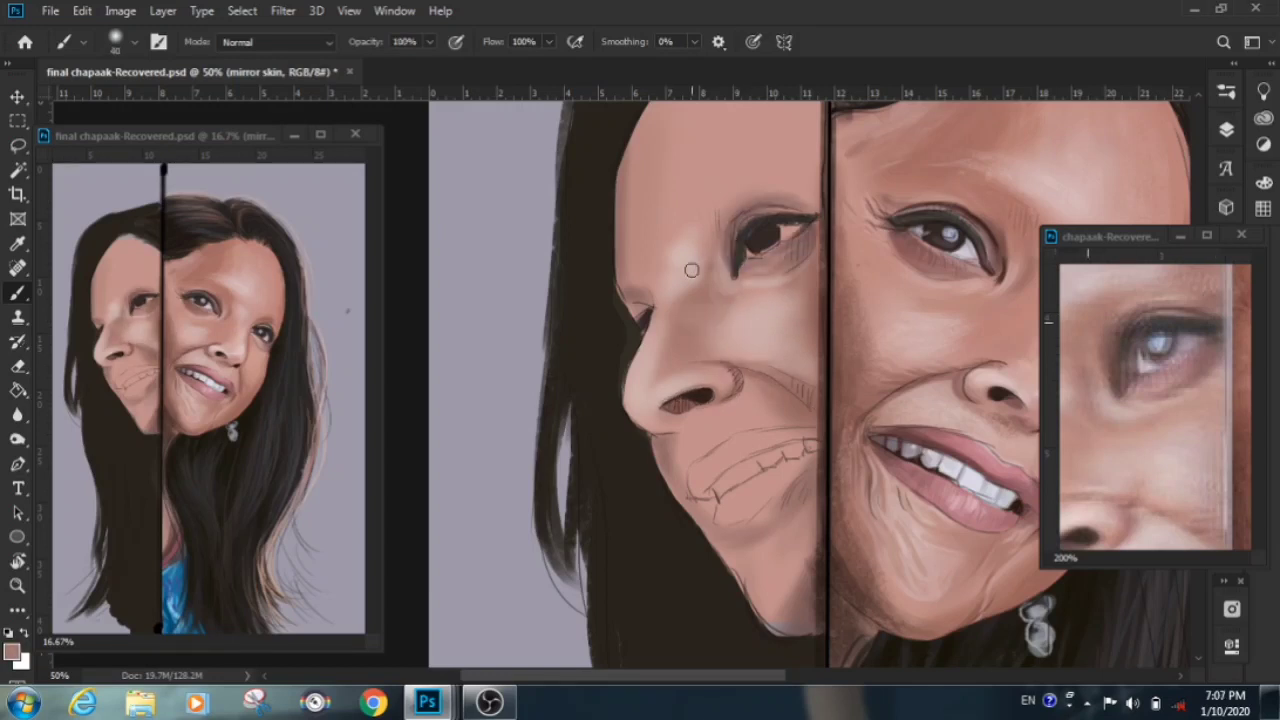
drag(691, 270, 691, 445)
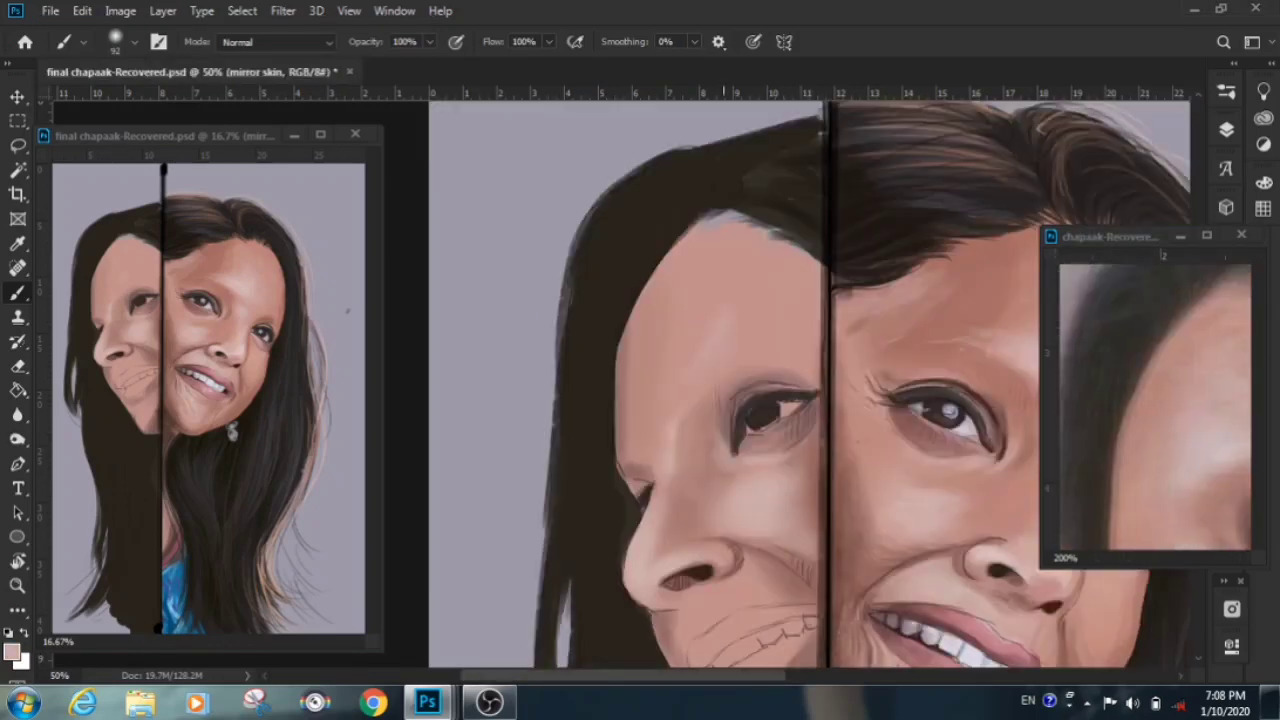
scroll(1251, 412, down, 5)
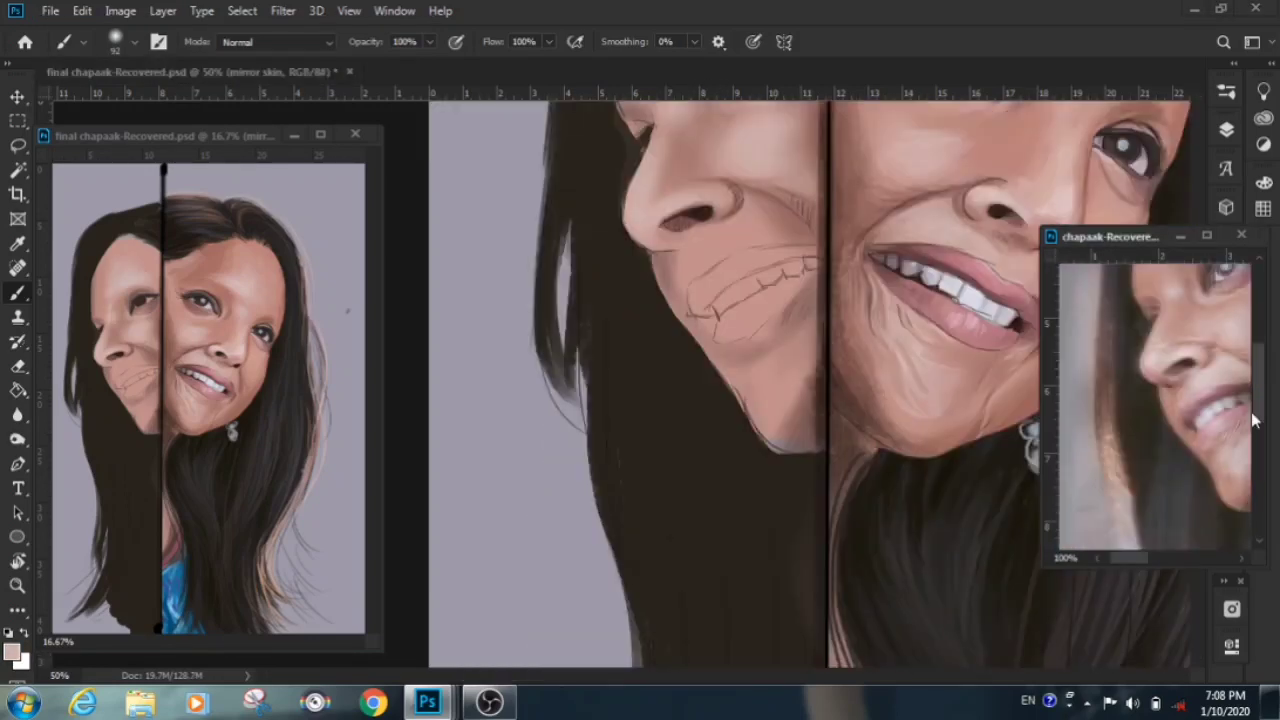
scroll(1251, 412, up, 3)
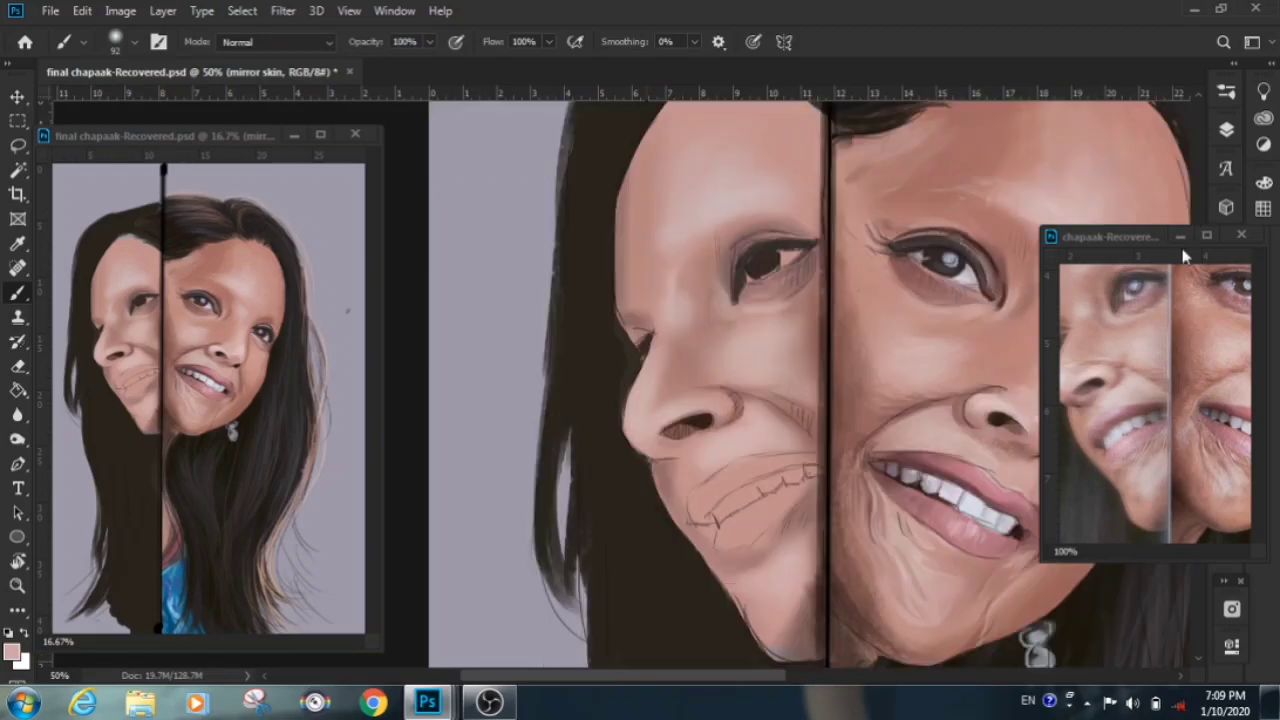
key(F7)
key(F7)
key(F7)
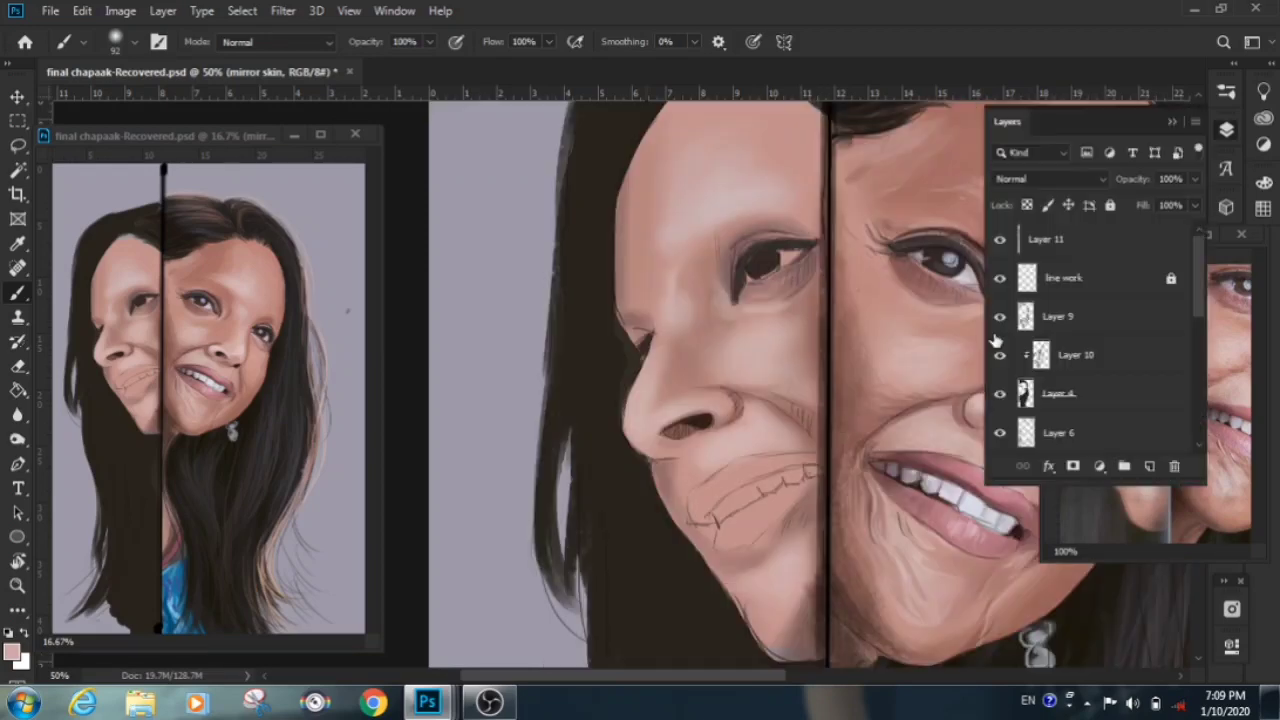
On a fresh layer, shade the lower eyelid toward the outer corner with a size-10 brush
click(999, 428)
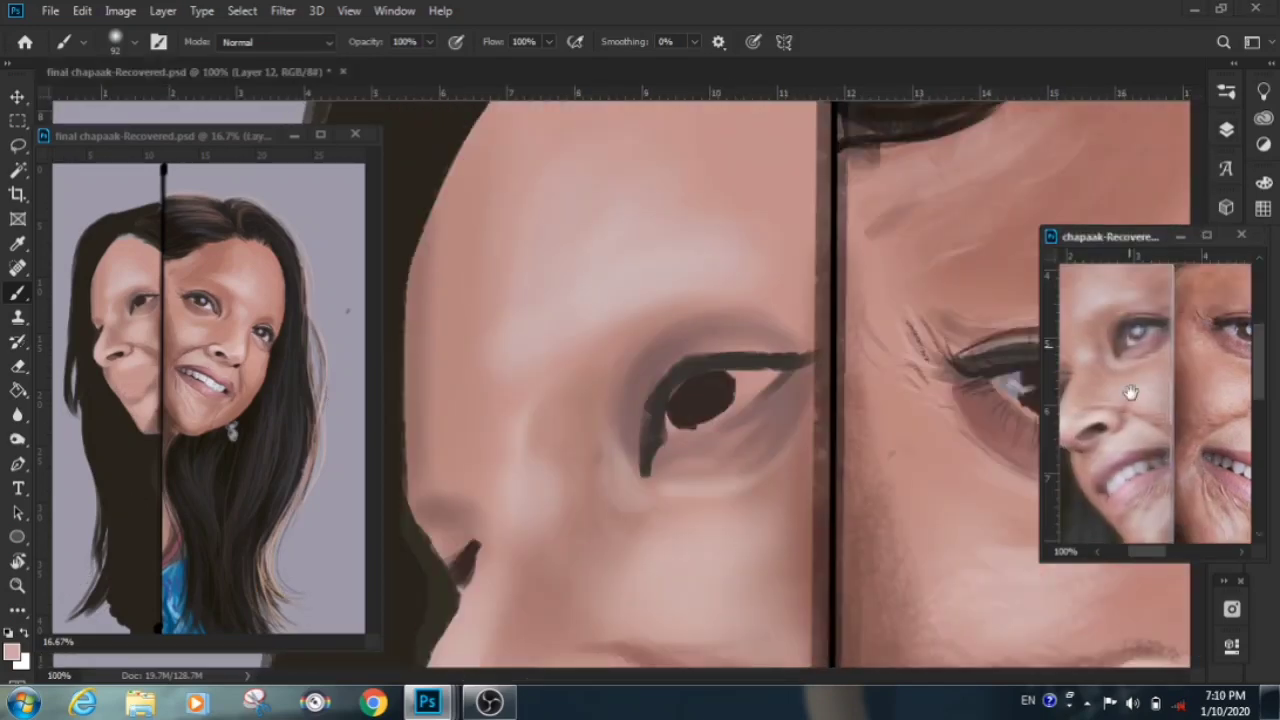
right_click(712, 370)
key(Return)
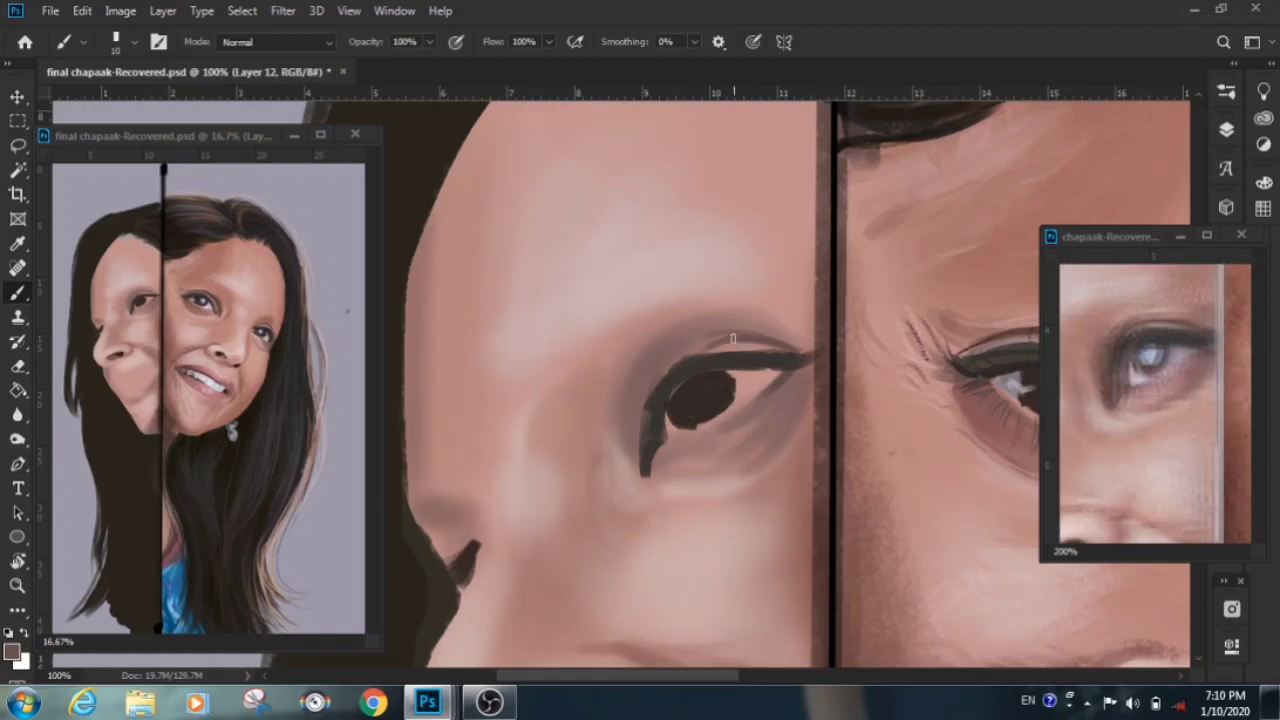
mouse_move(645, 400)
mouse_down()
mouse_move(795, 420)
mouse_move(672, 441)
mouse_up()
key(bracketleft)
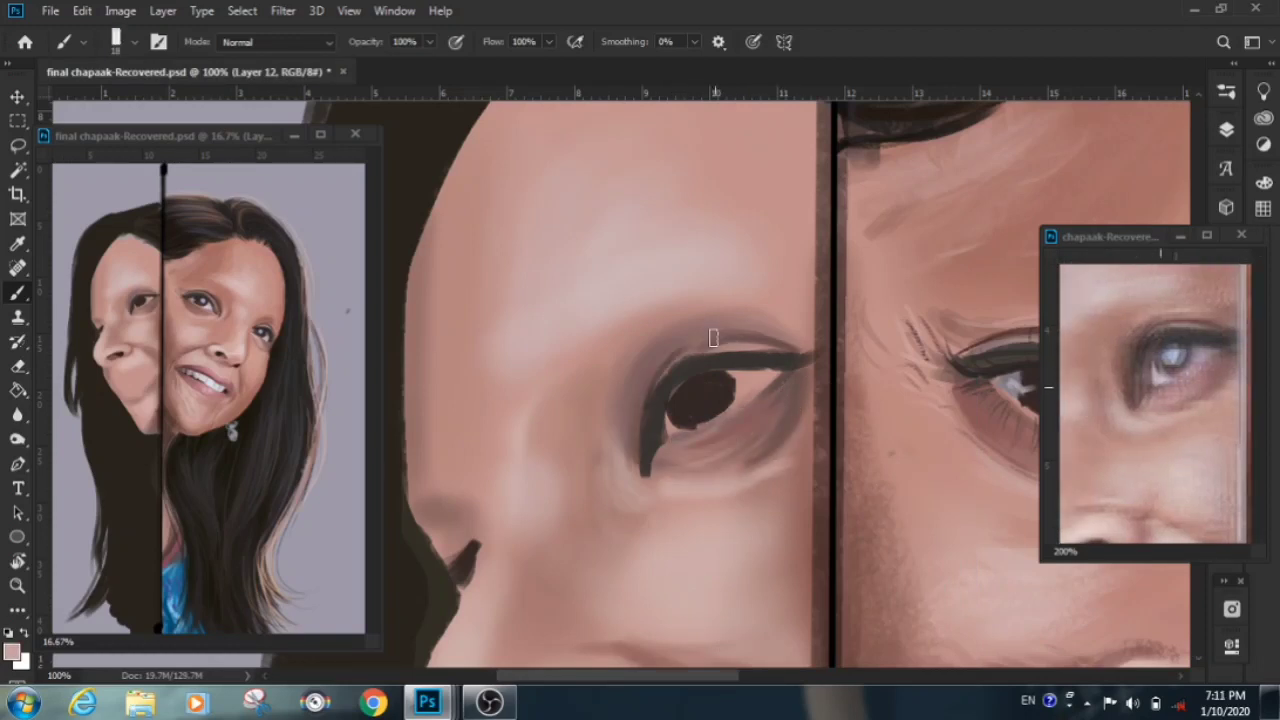
right_click(750, 346)
key(Return)
With a flat brush at 70% opacity, add dark definition strokes around the eye and save
right_click(773, 330)
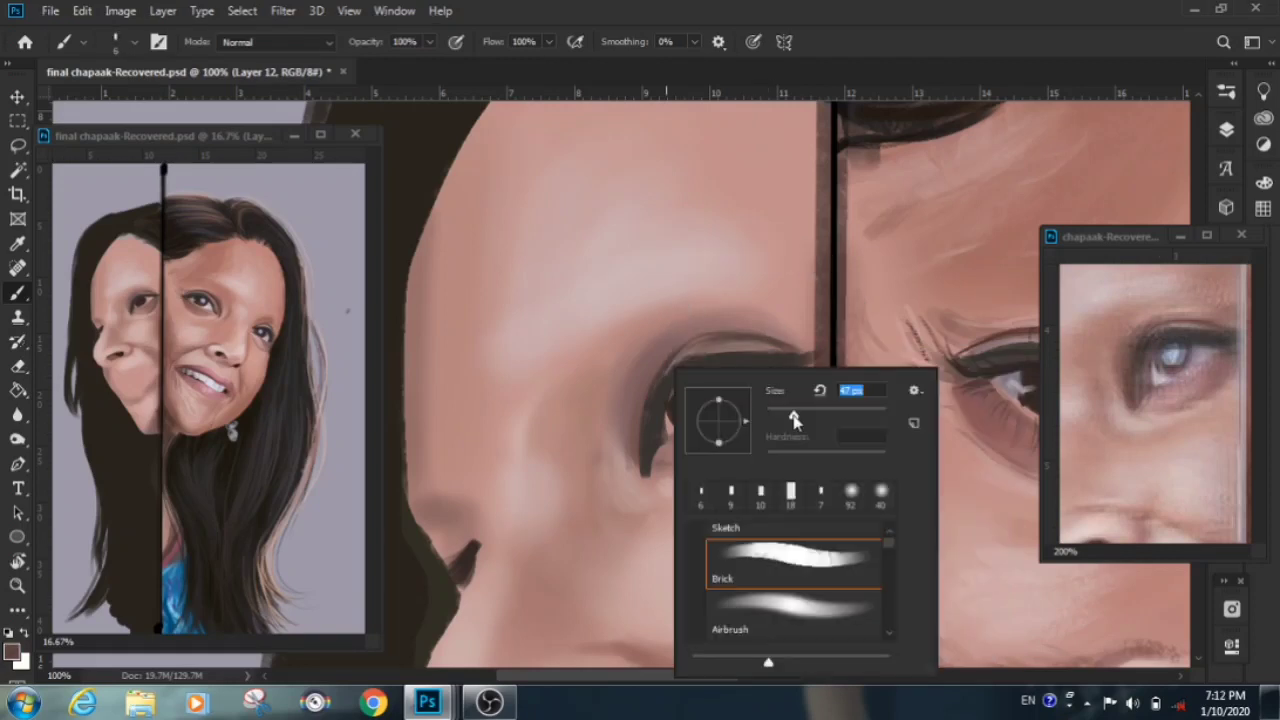
double_click(786, 586)
key(7)
drag(562, 376, 565, 452)
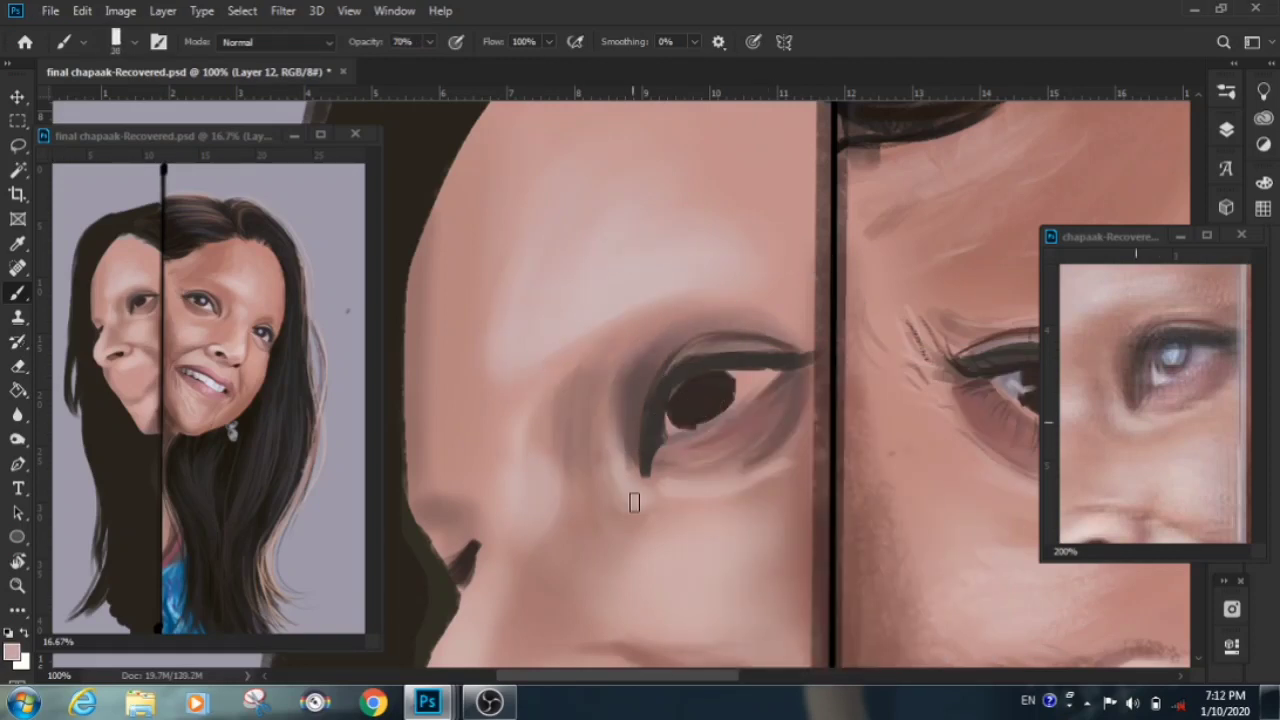
key(bracketleft)
key(bracketleft)
drag(741, 390, 780, 372)
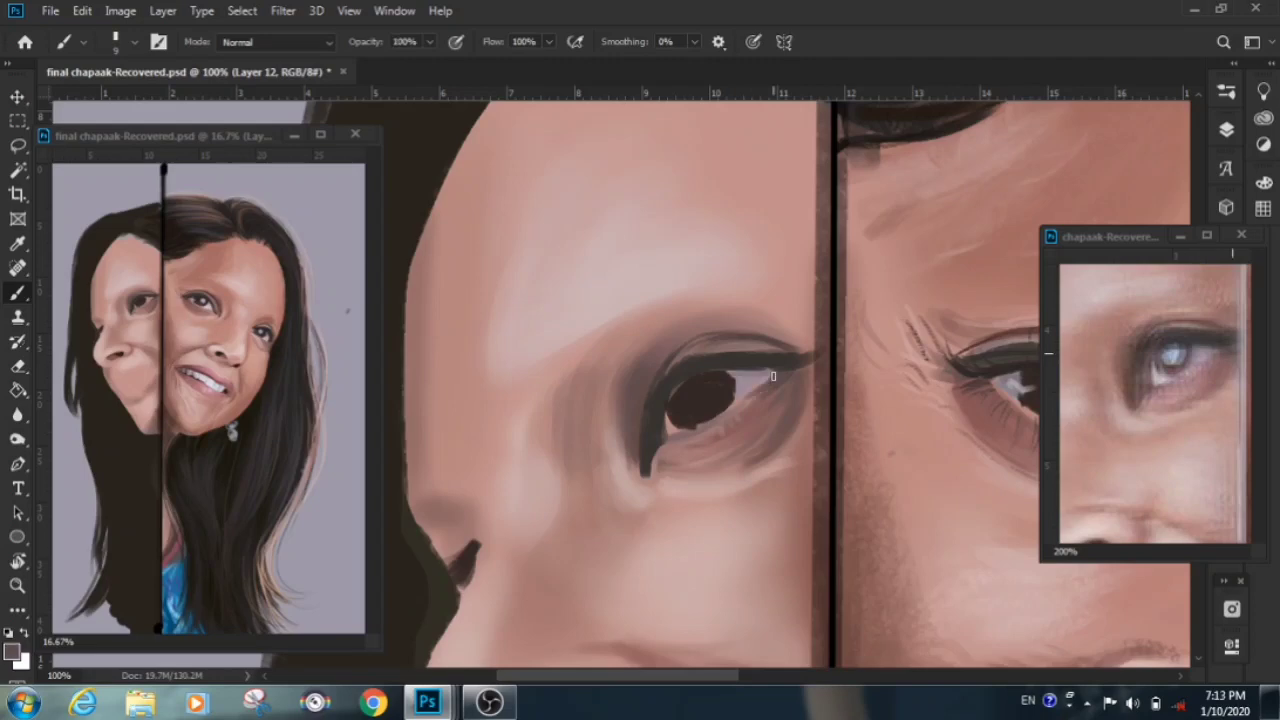
key(0)
key(ctrl+s)
mouse_move(722, 410)
mouse_down()
mouse_move(760, 396)
mouse_move(752, 382)
mouse_up()
key(Return)
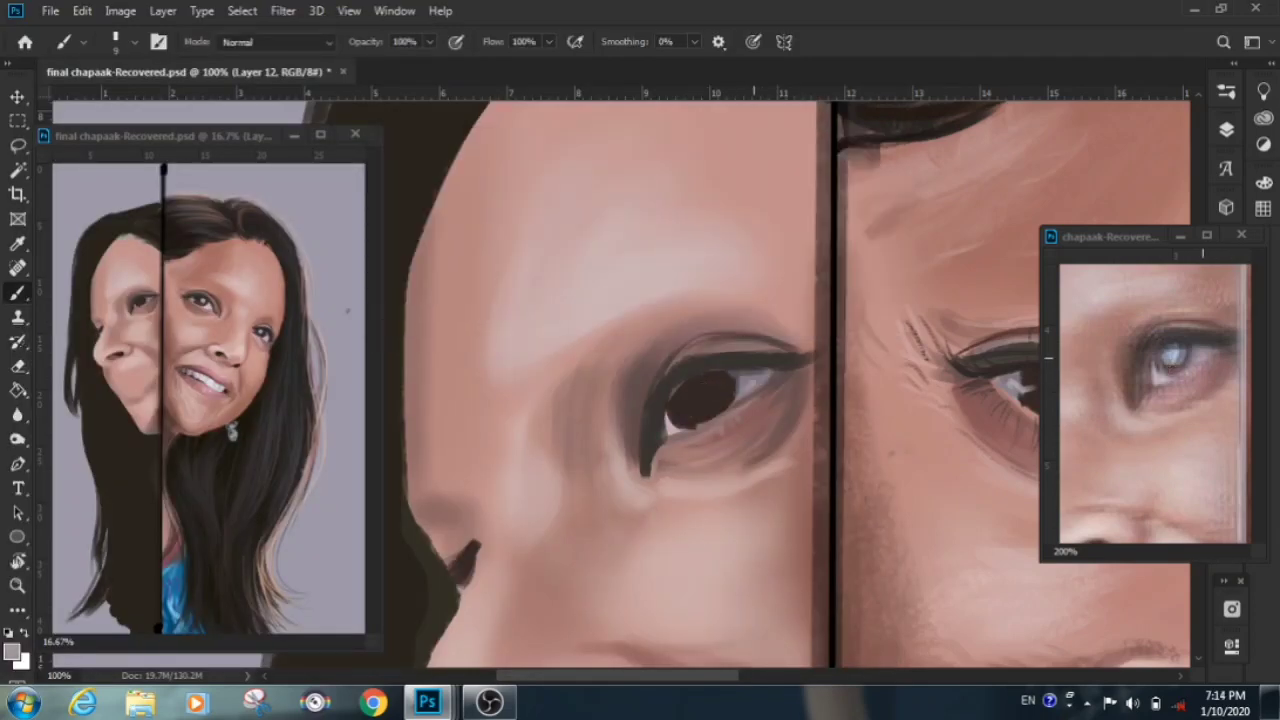
Using sampled skin pink at 82% opacity, darken the nostril edge and shadow under the nose
alt+click(1115, 447)
scroll(1115, 447, down, 5)
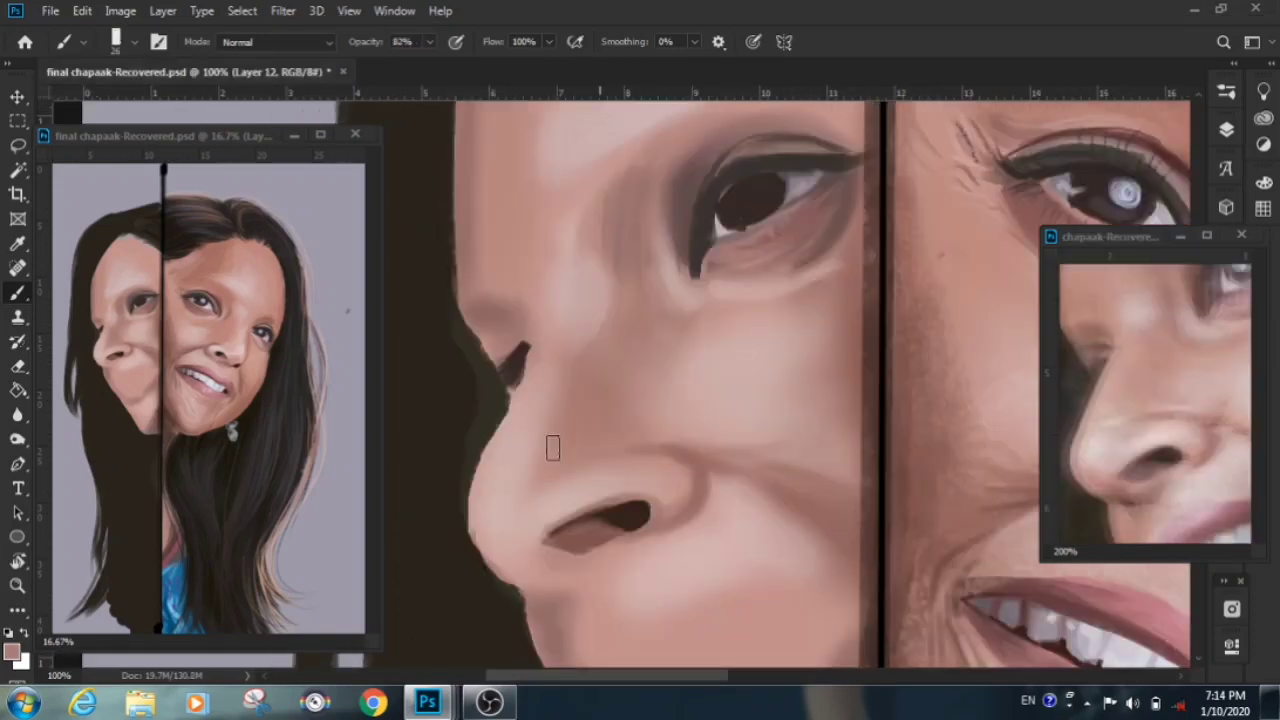
drag(556, 385, 532, 465)
key(8)
key(2)
right_click(613, 403)
key(Escape)
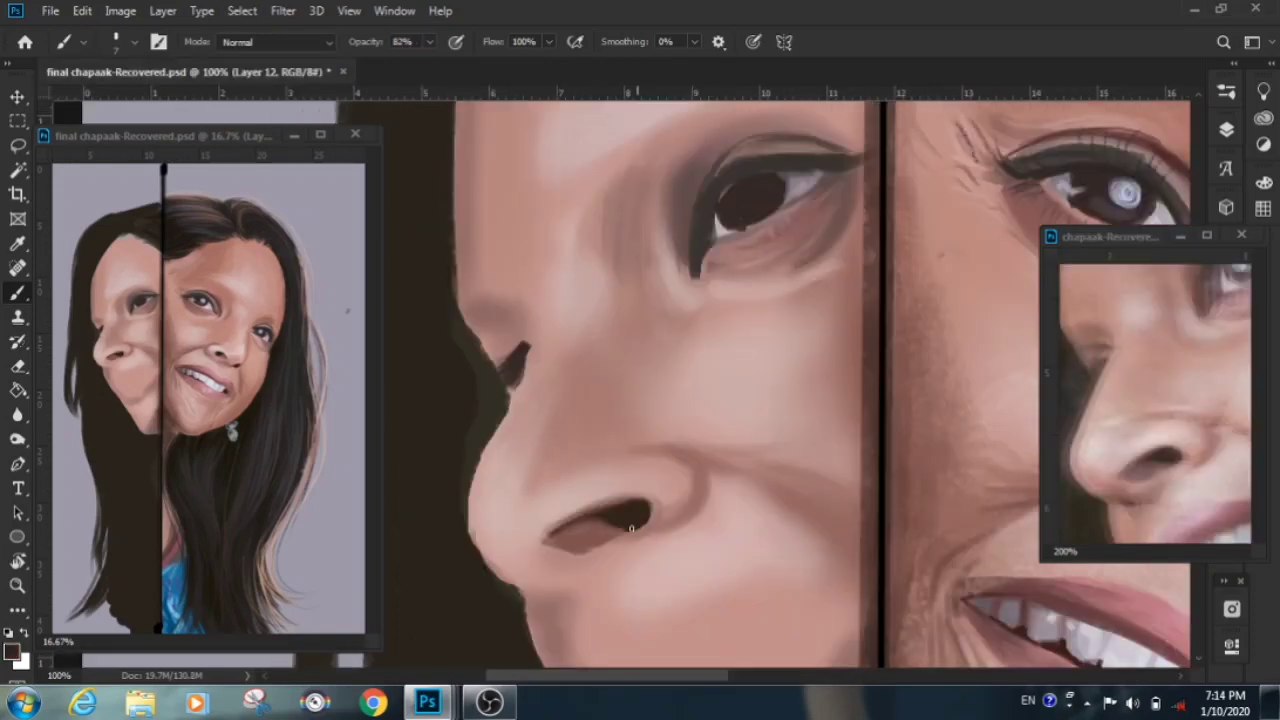
drag(645, 508, 650, 528)
mouse_move(588, 570)
mouse_down()
mouse_move(521, 578)
mouse_move(472, 515)
mouse_up()
drag(700, 470, 672, 515)
mouse_move(660, 450)
mouse_down()
mouse_move(606, 460)
mouse_move(652, 466)
mouse_up()
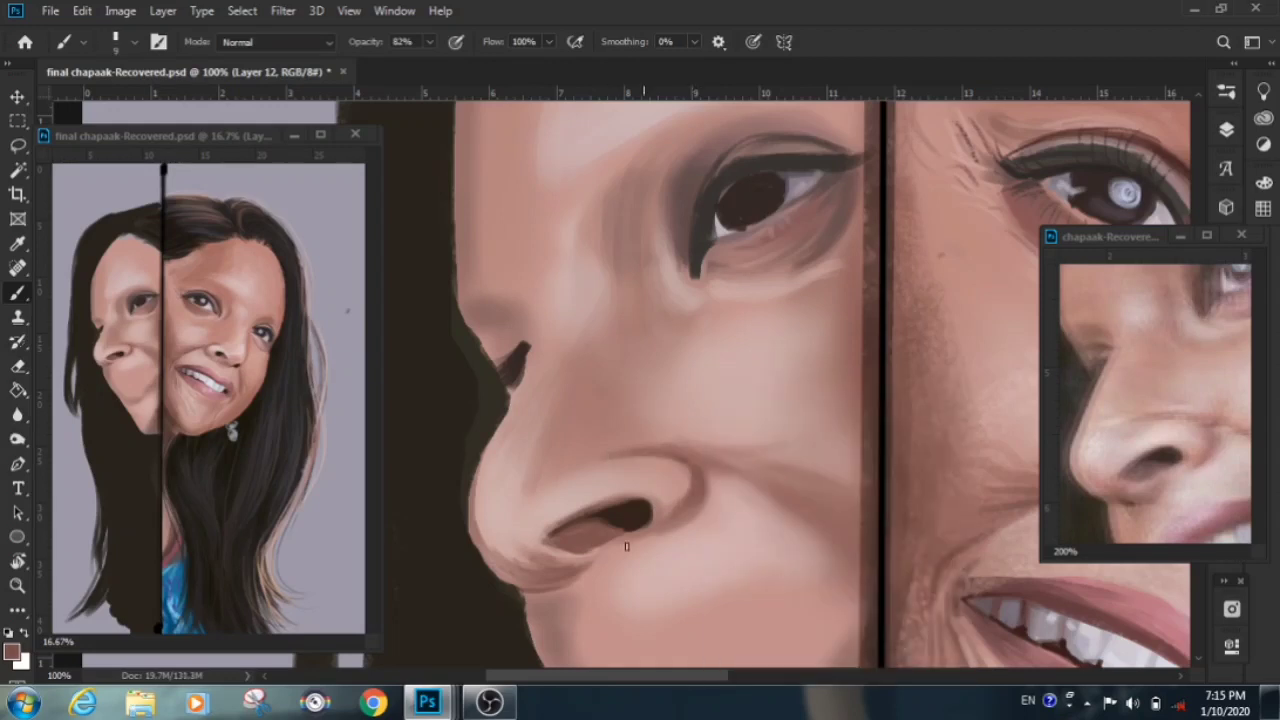
With a lighter sampled skin pink at 77% opacity, soften the nose crease and nostril edge
key(0)
right_click(930, 355)
key(Escape)
key(7)
key(7)
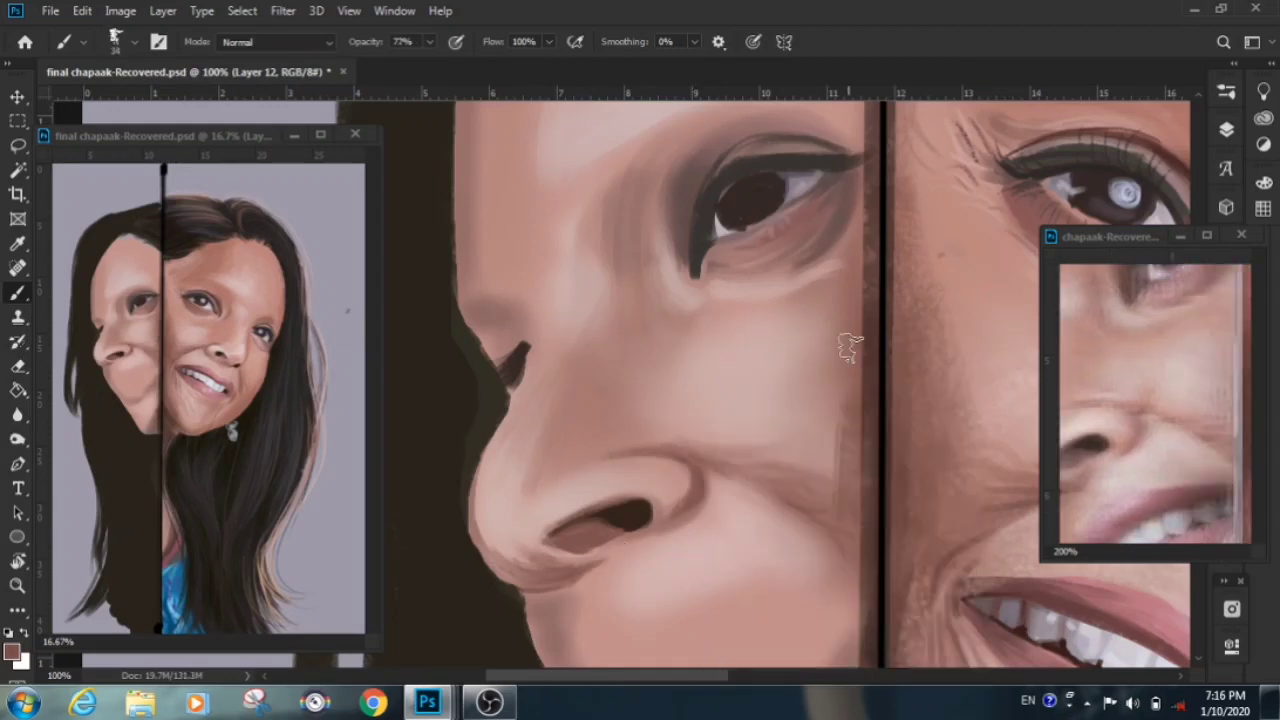
scroll(760, 408, up, 2)
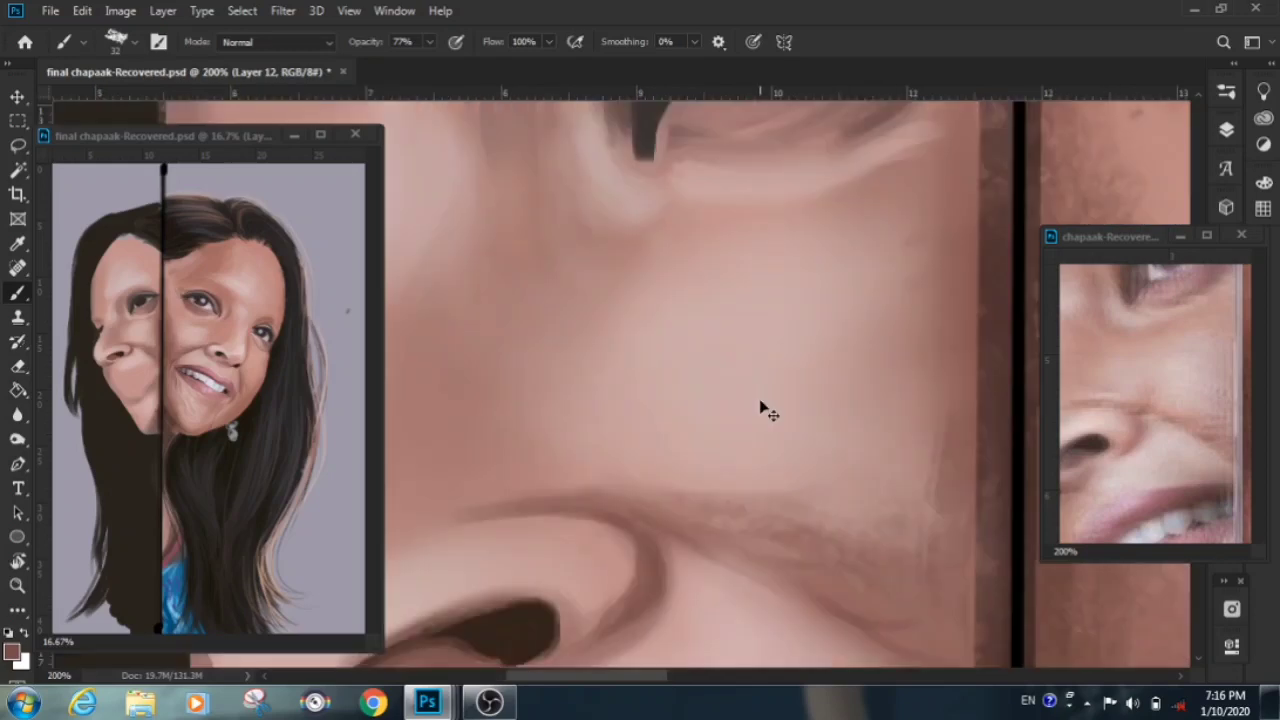
scroll(760, 408, down, 2)
alt+click(473, 500)
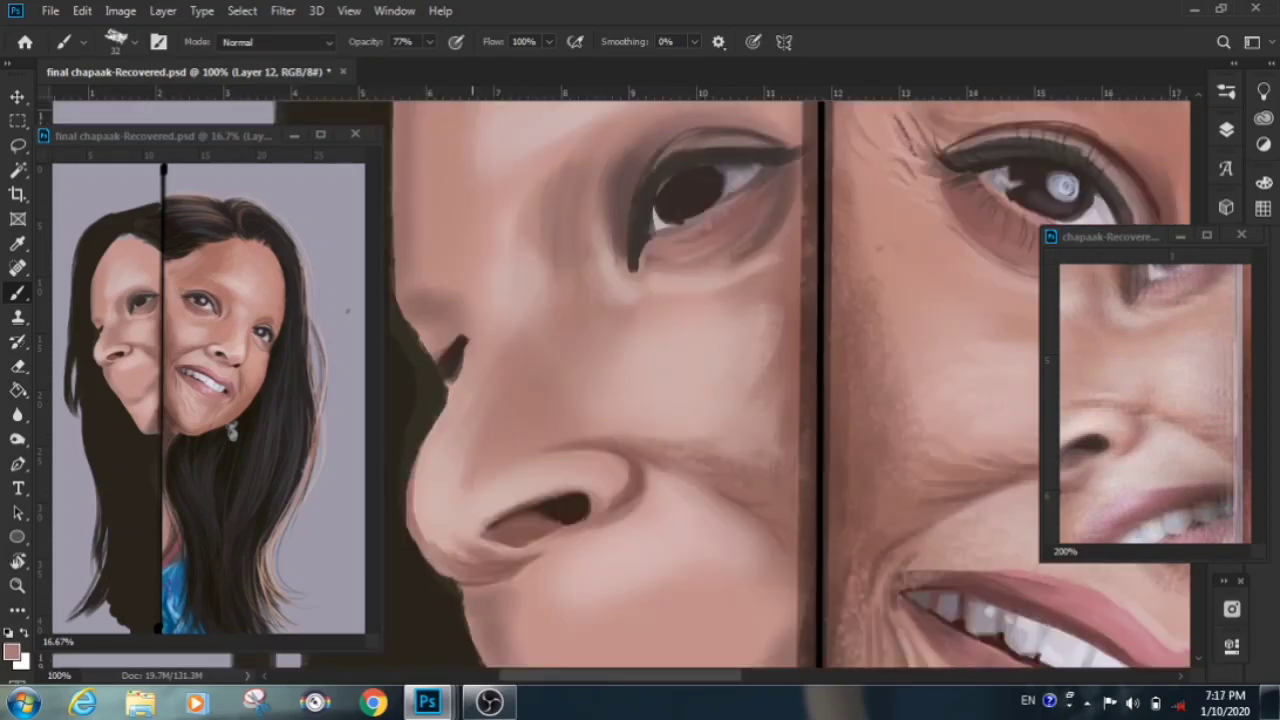
drag(566, 375, 566, 445)
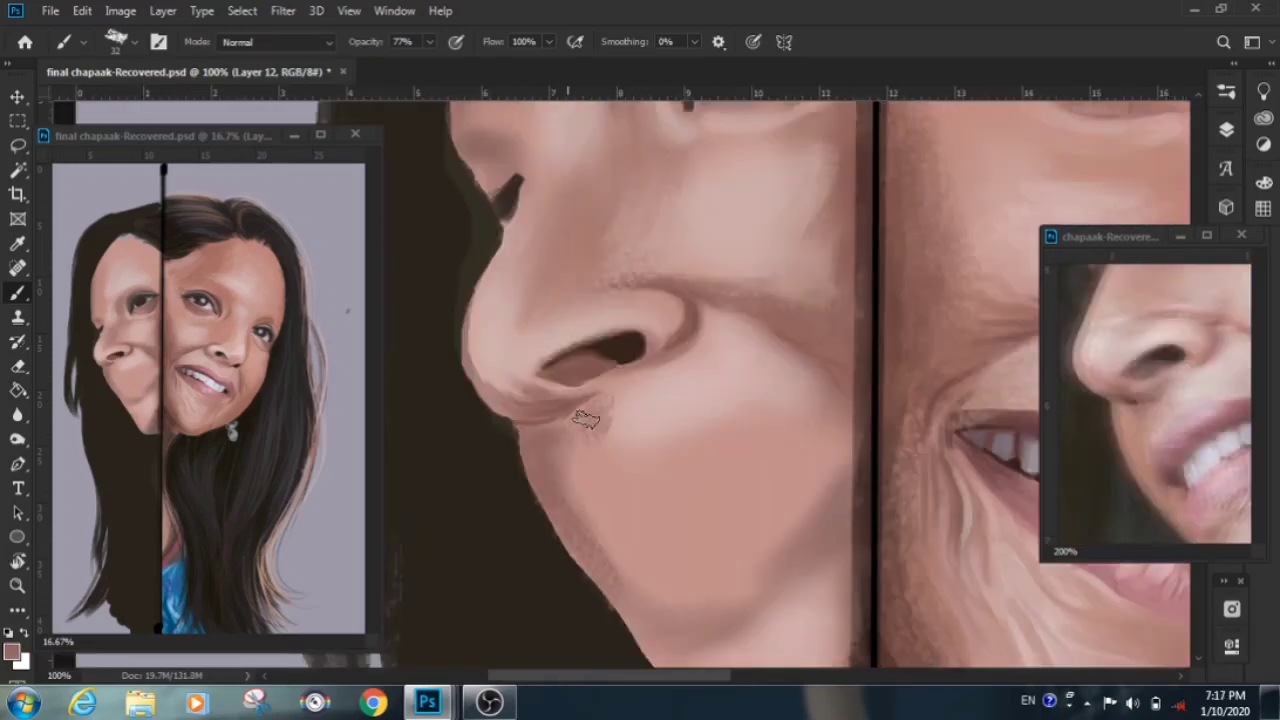
drag(536, 237, 636, 452)
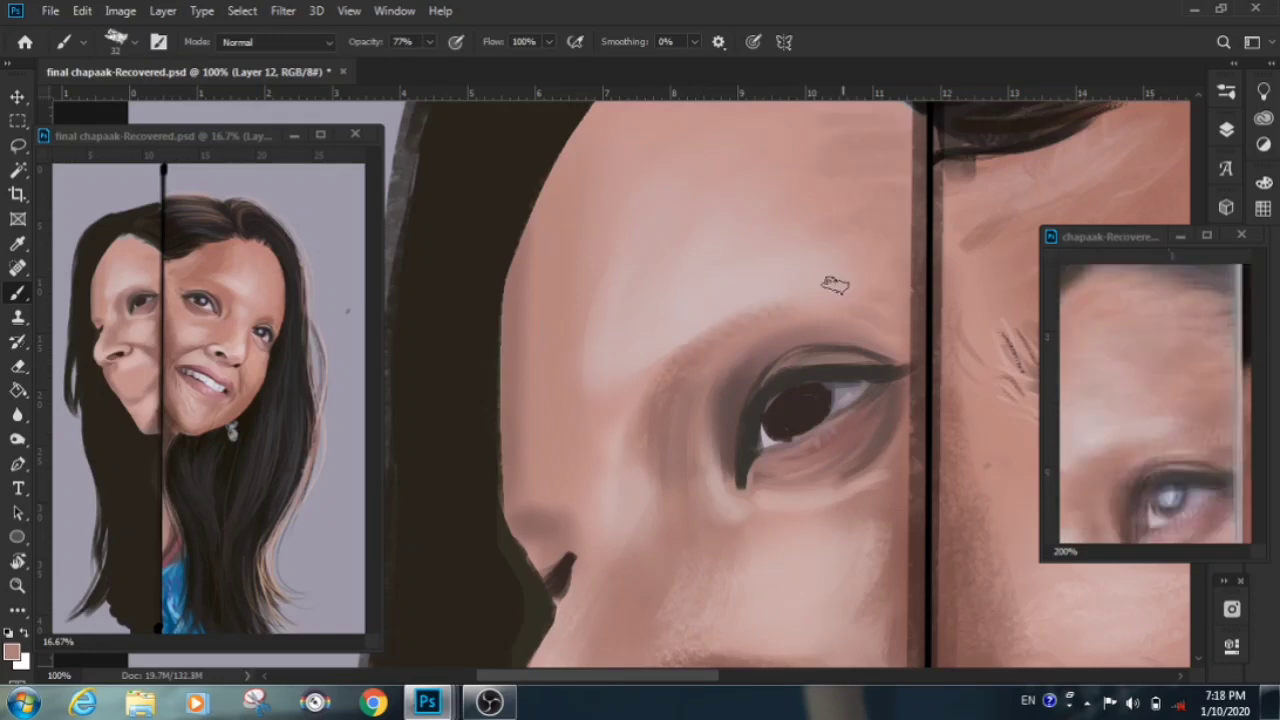
drag(834, 286, 777, 429)
drag(549, 543, 594, 268)
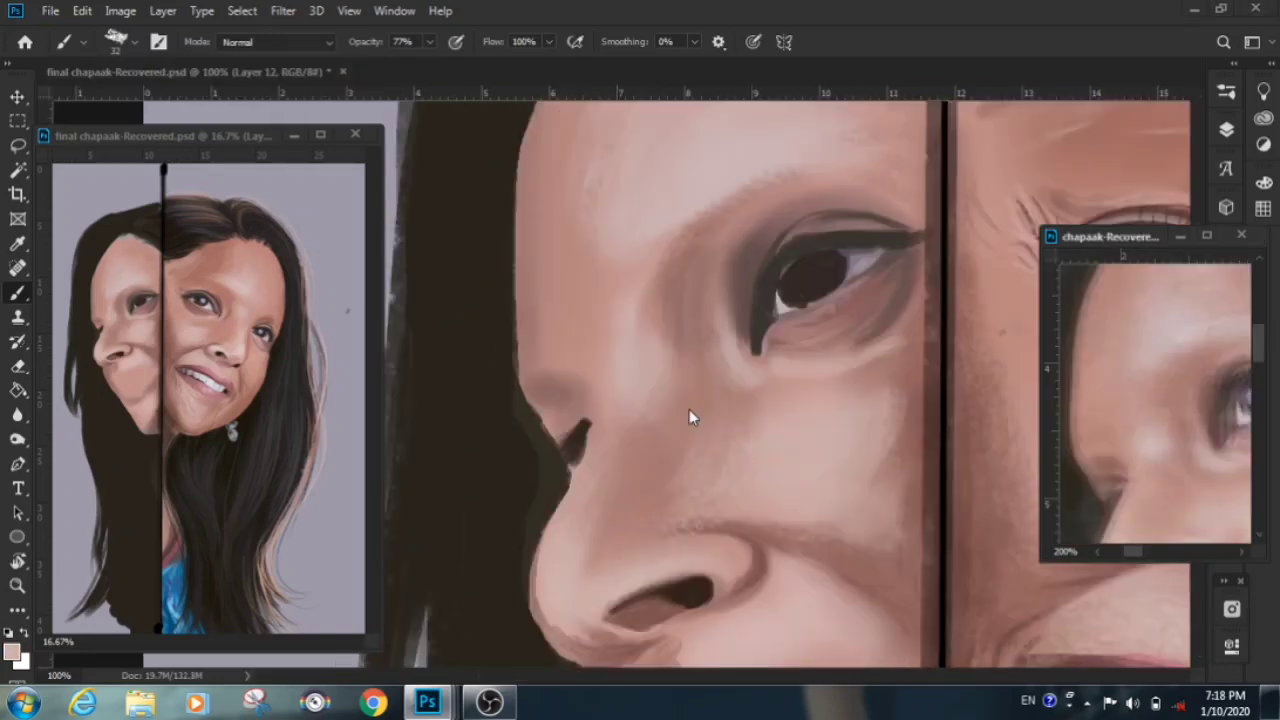
mouse_move(585, 405)
mouse_down()
mouse_move(535, 440)
mouse_move(545, 550)
mouse_up()
key(0)
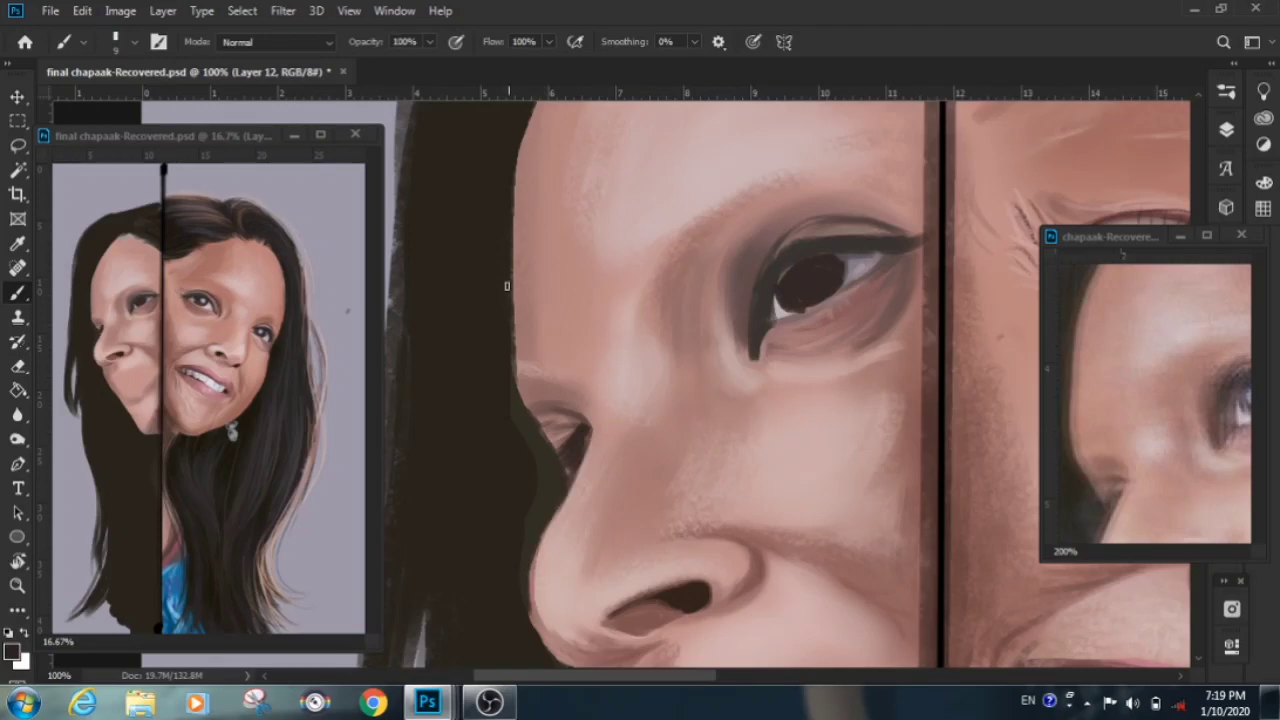
key(ctrl+0)
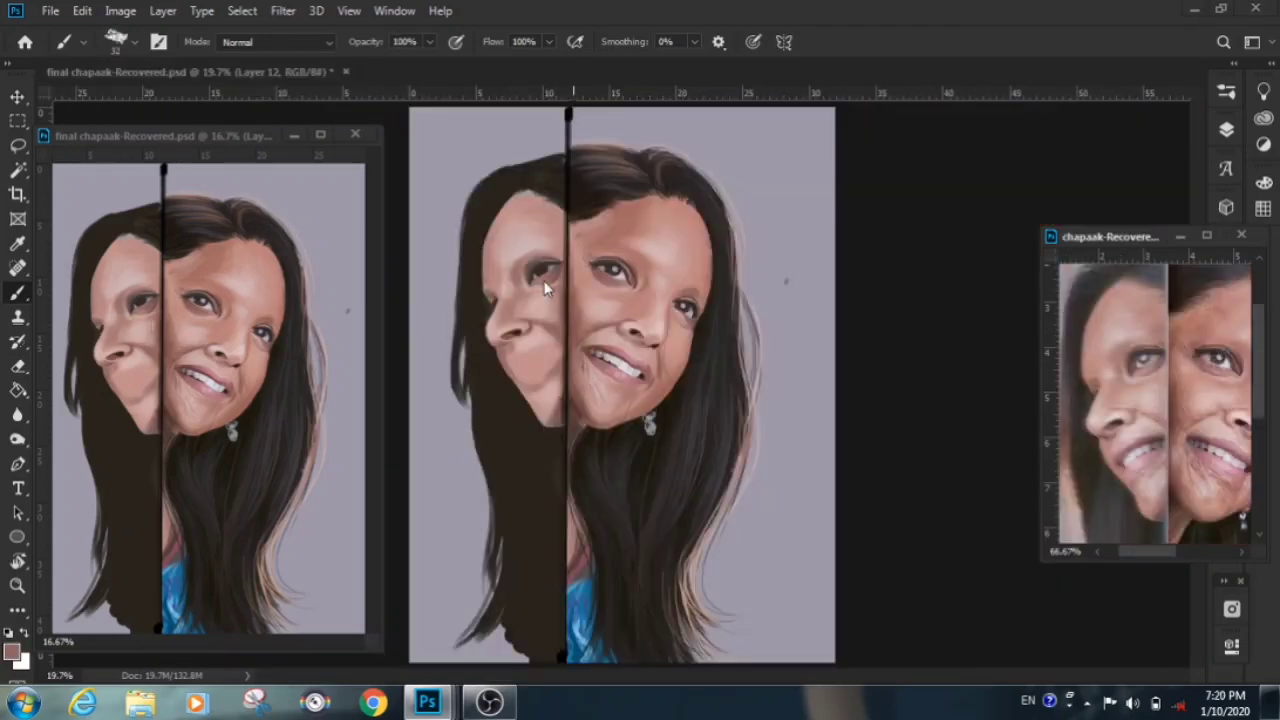
On the mirror layer, paint a grey-blue iris with a pale highlight in the left eye
scroll(685, 240, up, 2)
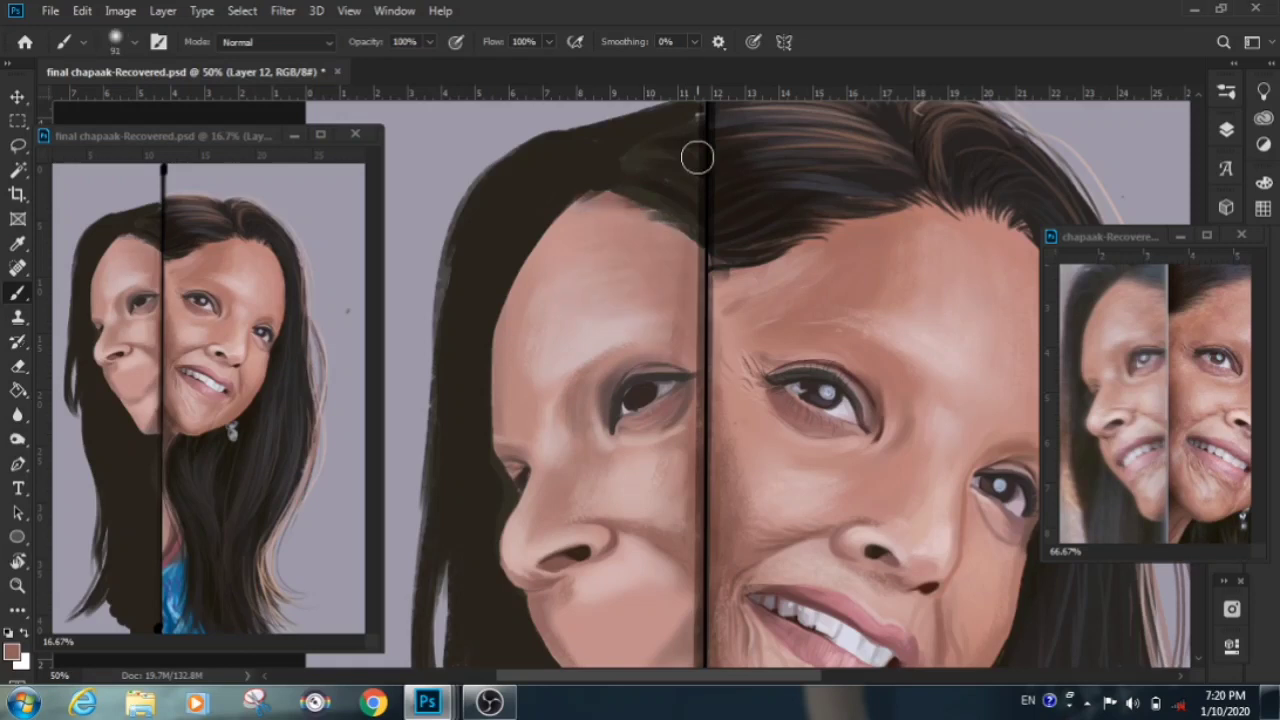
click(1226, 129)
scroll(1205, 430, down, 1)
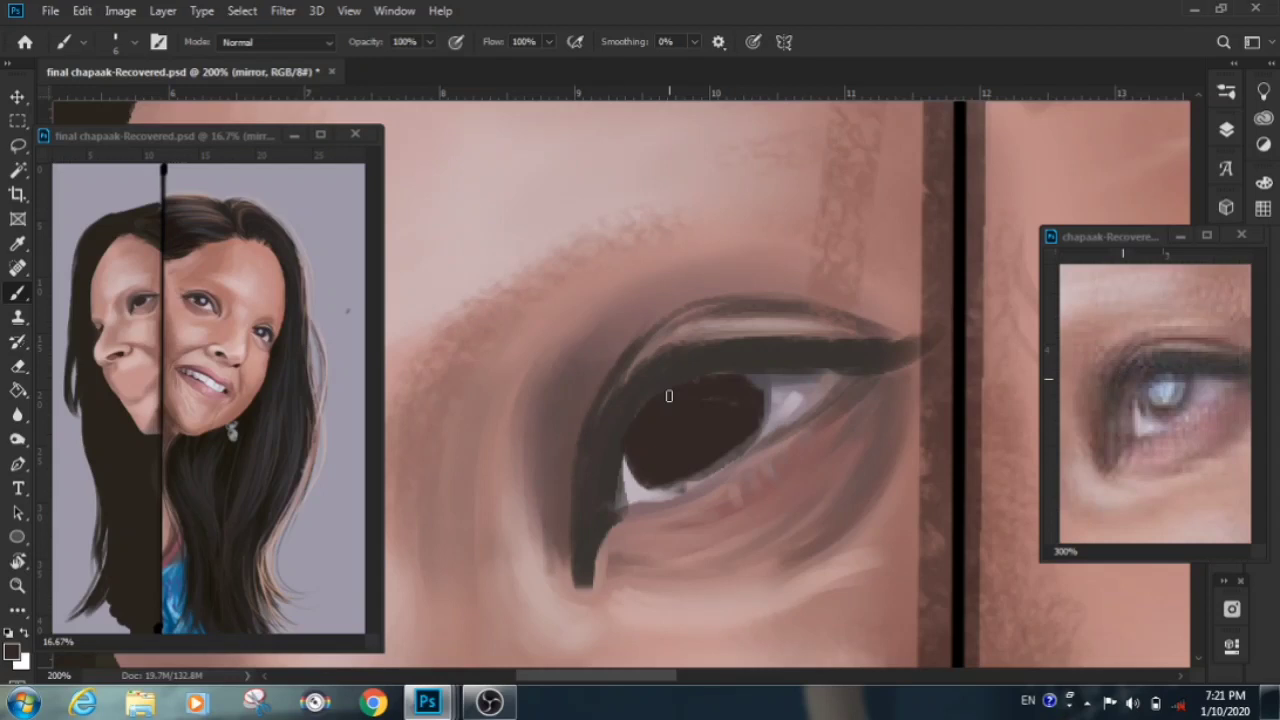
drag(660, 405, 705, 430)
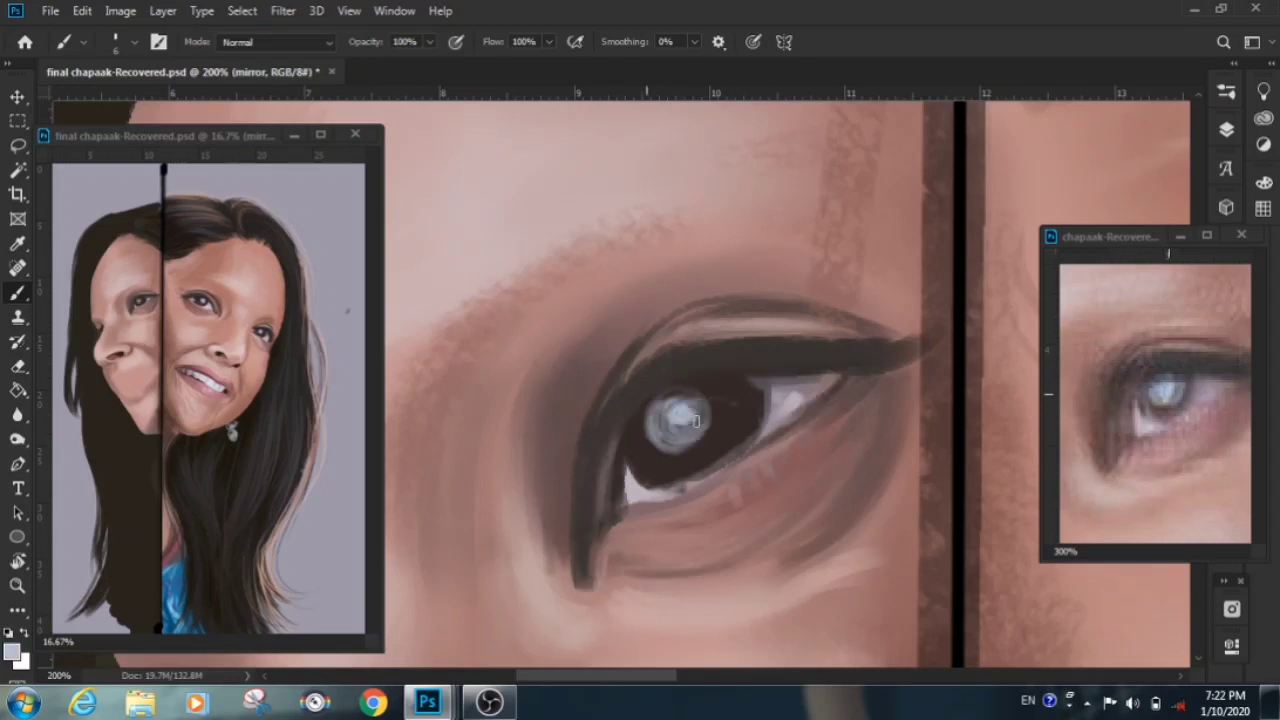
scroll(767, 432, down, 3)
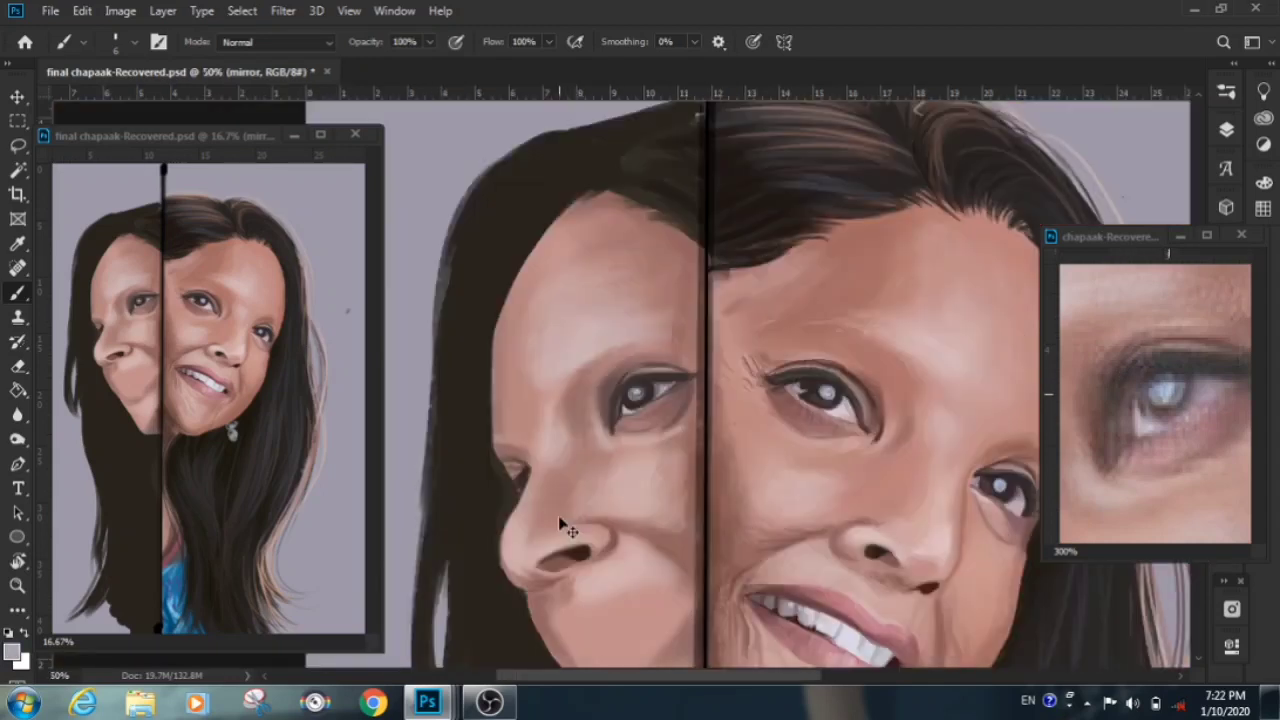
scroll(597, 393, up, 2)
Add lashes at the eye's inner corner and choose a small brush preset
drag(597, 393, 608, 375)
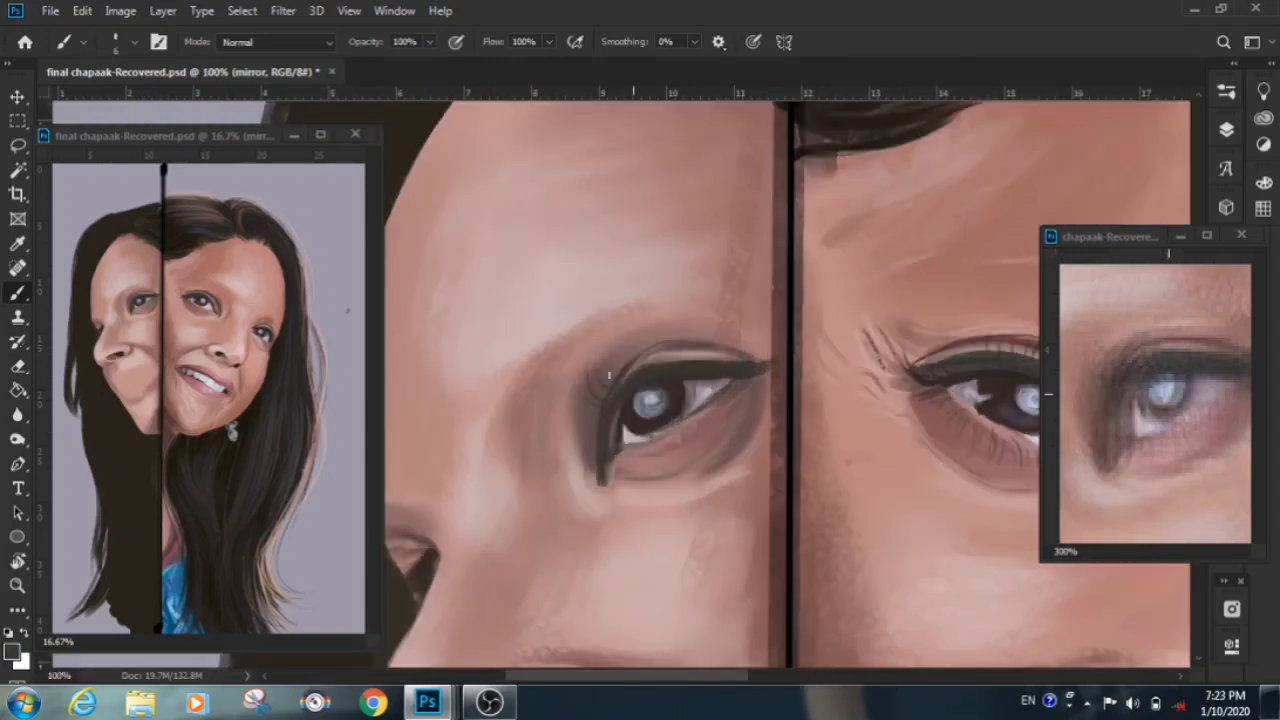
scroll(761, 427, down, 2)
scroll(551, 343, up, 2)
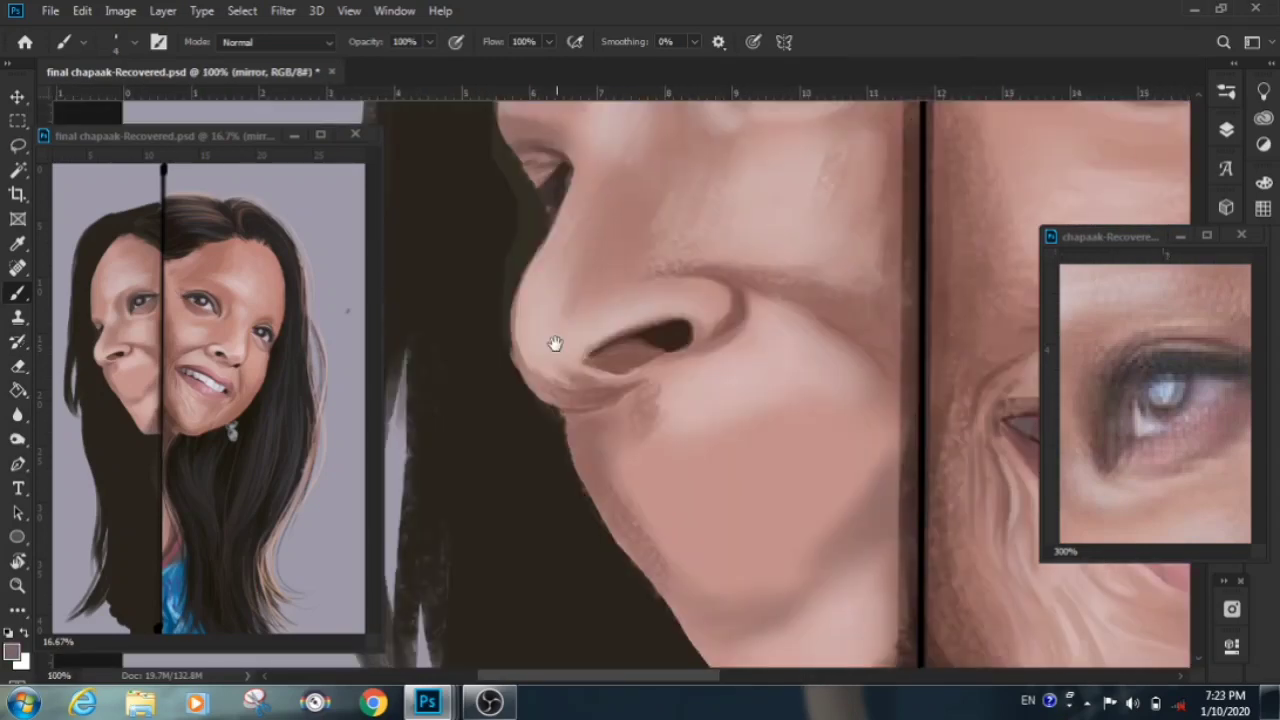
right_click(650, 290)
key(Escape)
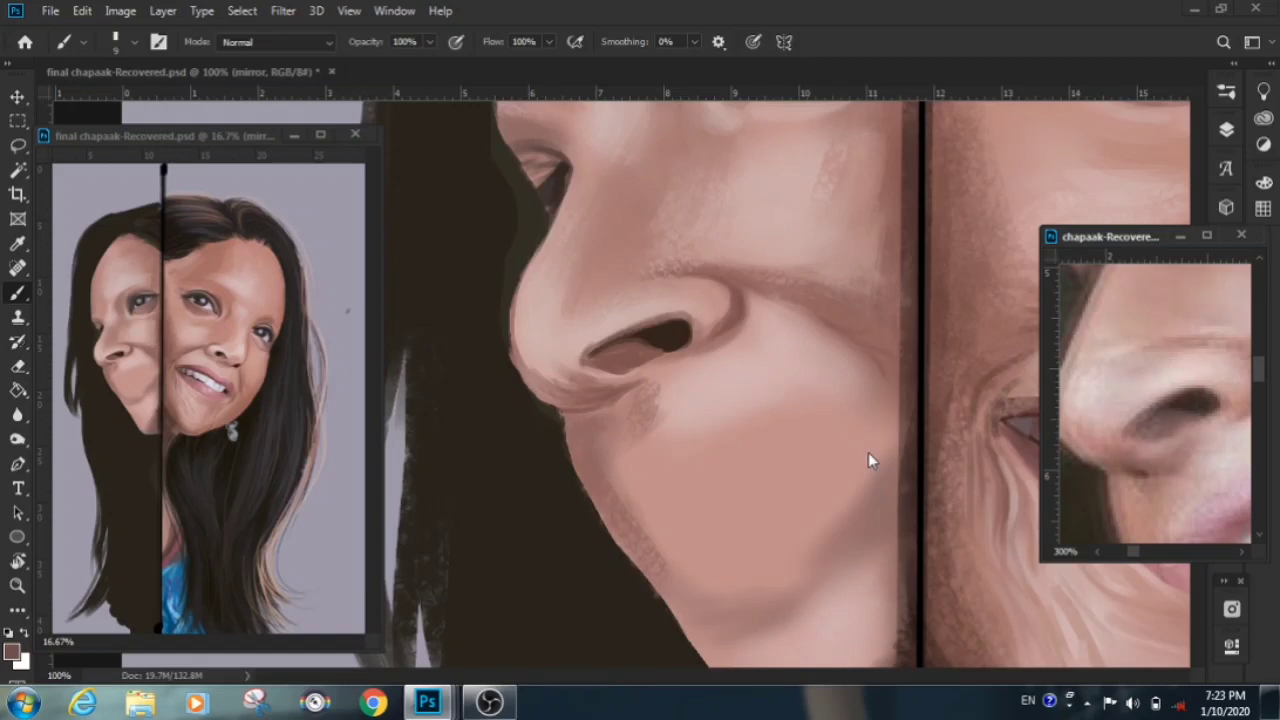
Sketch thin dark smile and teeth lines on the left chin at 73% brush opacity
scroll(868, 460, down, 3)
drag(692, 280, 746, 372)
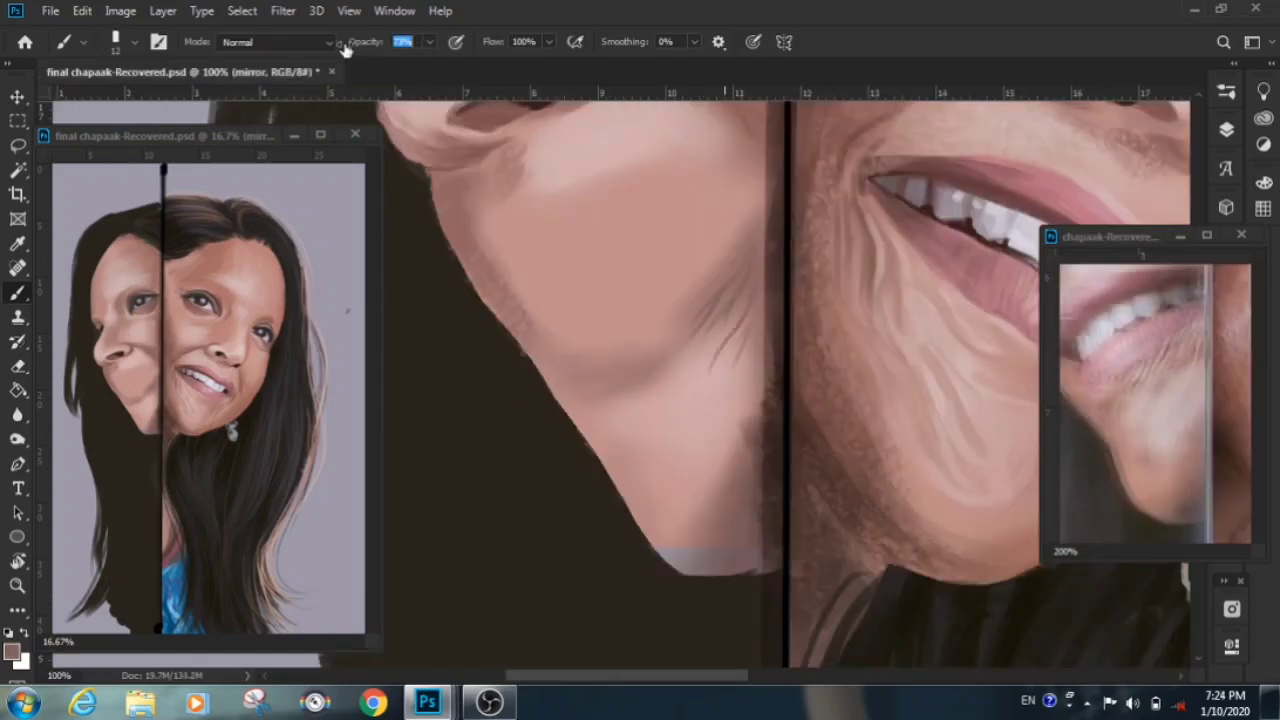
text(73)
right_click(714, 372)
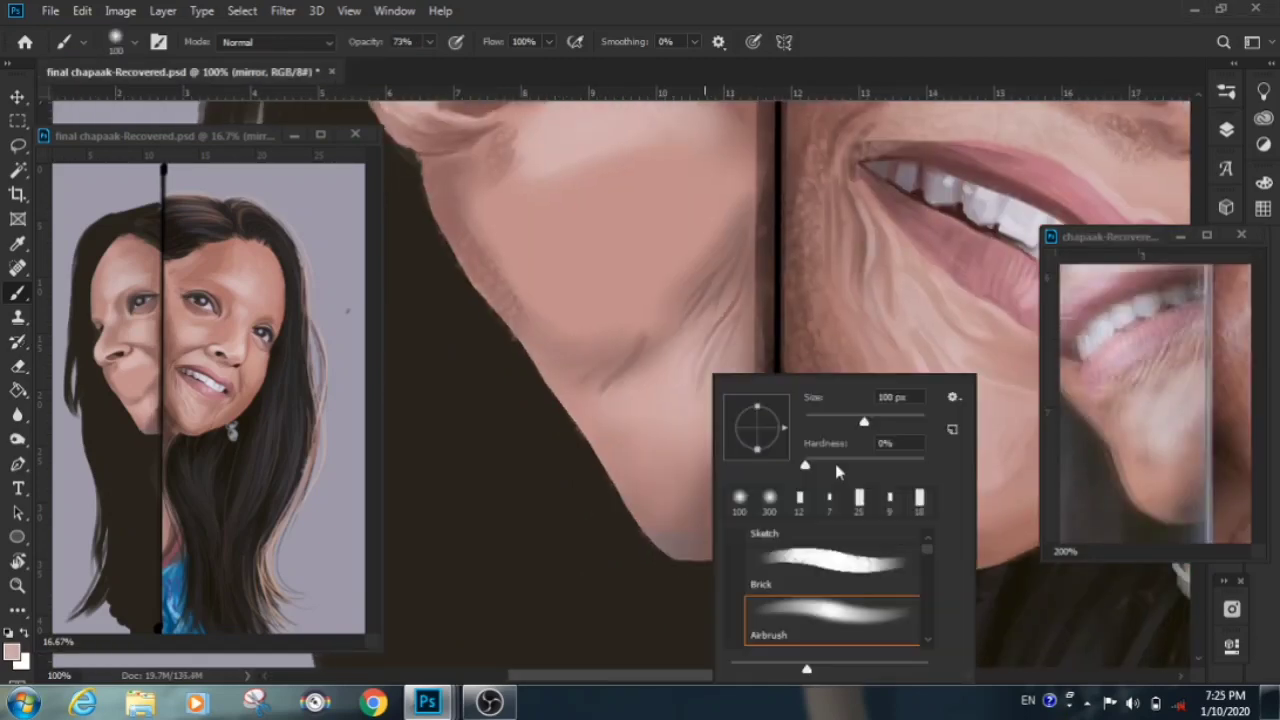
key(Escape)
drag(640, 430, 620, 500)
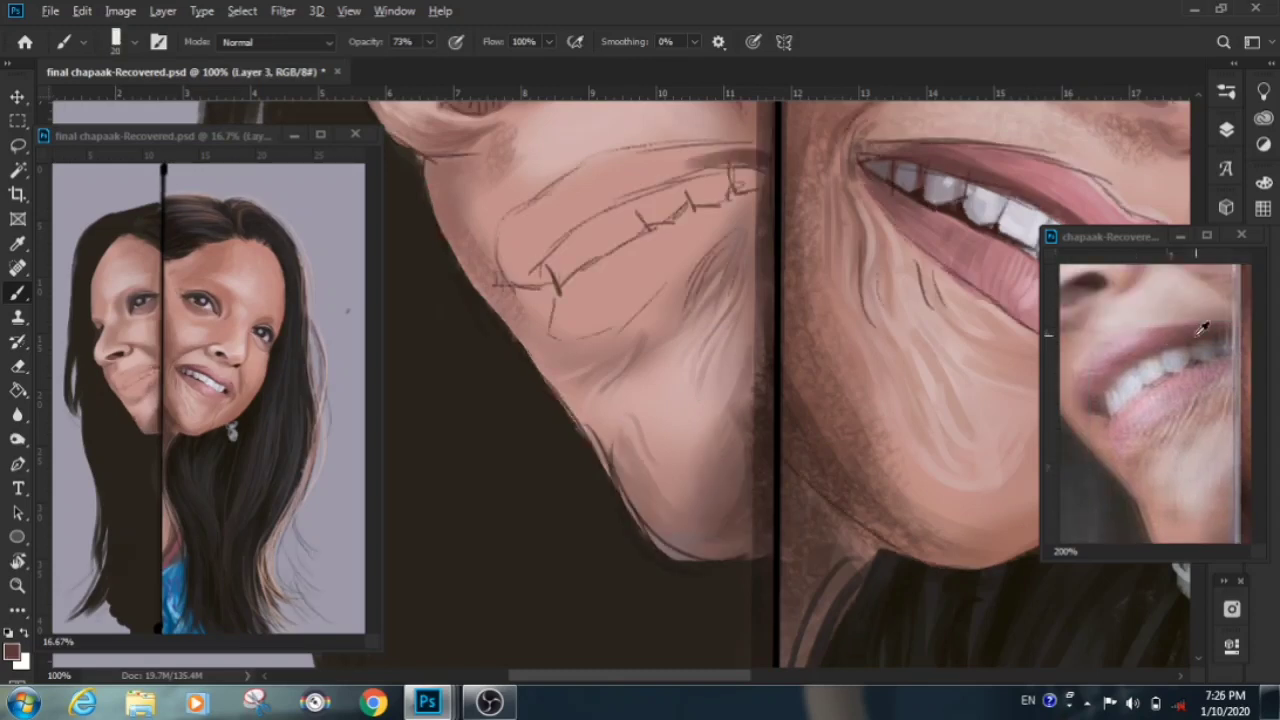
Extend the sketched lip line and paint soft pink over the left lip
mouse_move(552, 230)
mouse_down()
mouse_move(765, 150)
mouse_move(500, 252)
mouse_move(528, 268)
mouse_up()
right_click(540, 218)
key(Escape)
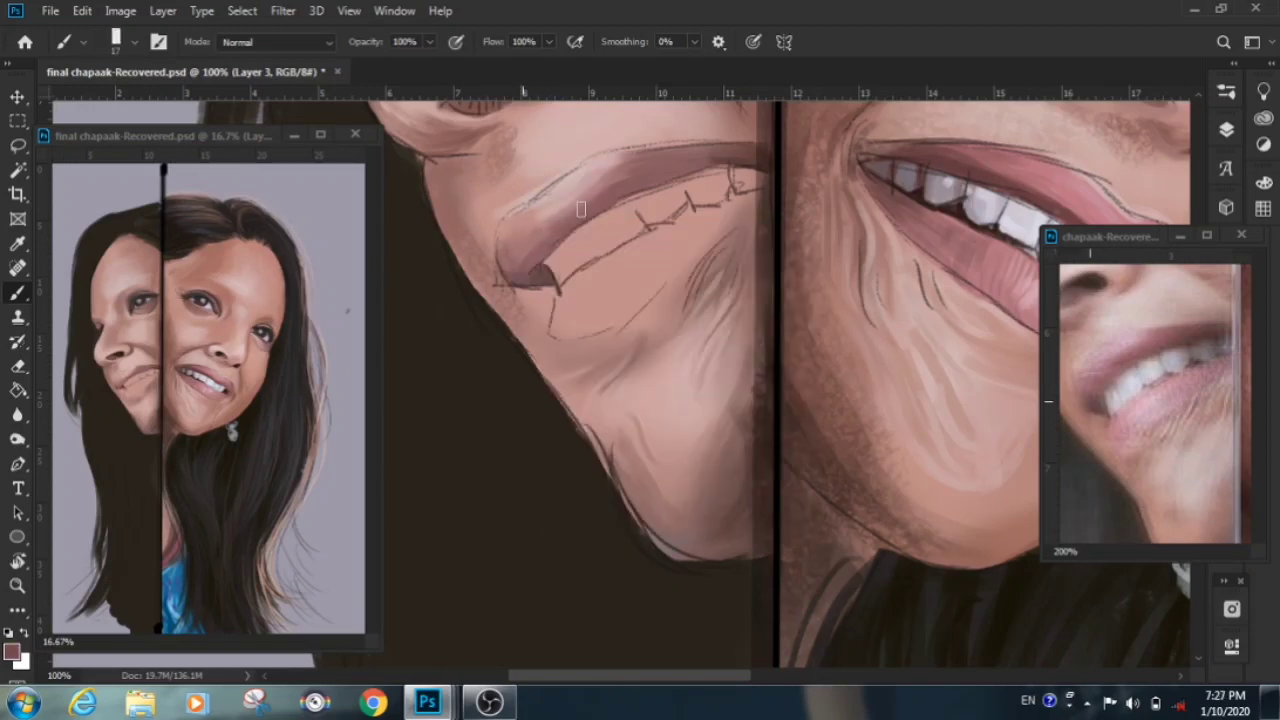
mouse_move(585, 215)
mouse_down()
mouse_move(700, 235)
mouse_move(565, 328)
mouse_up()
key(F7)
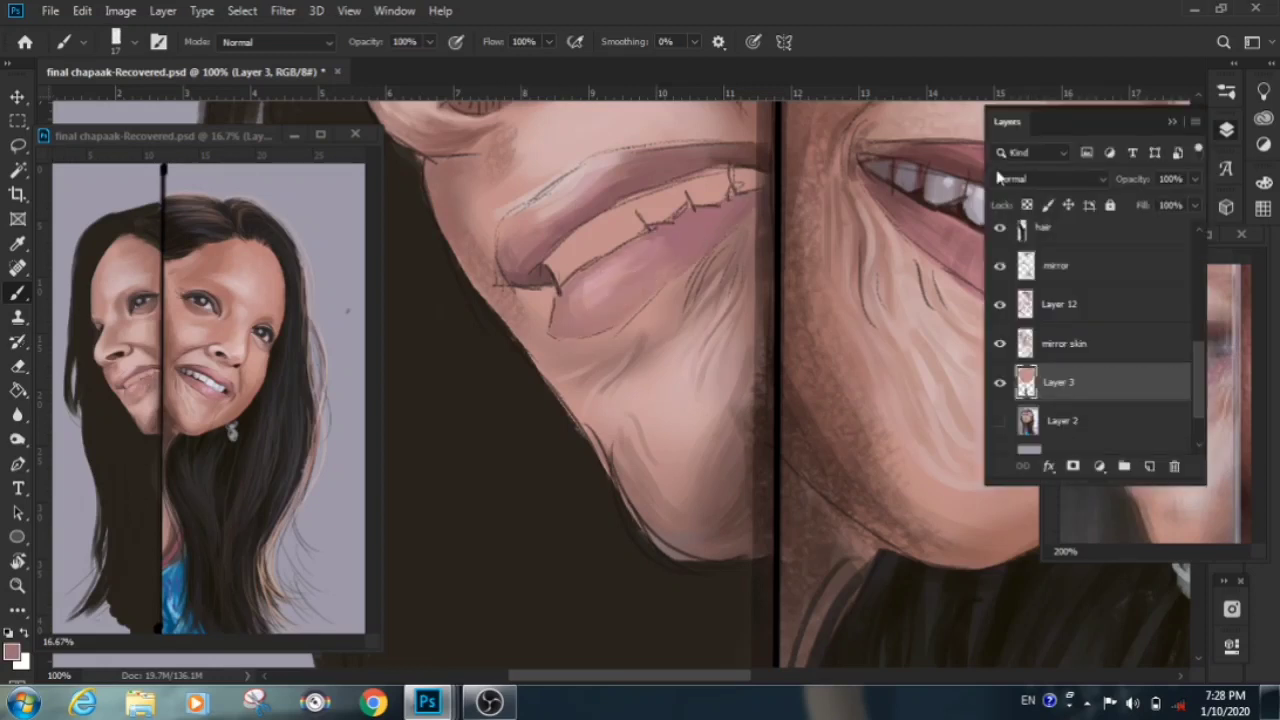
drag(917, 270, 943, 400)
Darken the lip-corner shadow and add pink and light highlights along the lip edge
drag(575, 440, 581, 478)
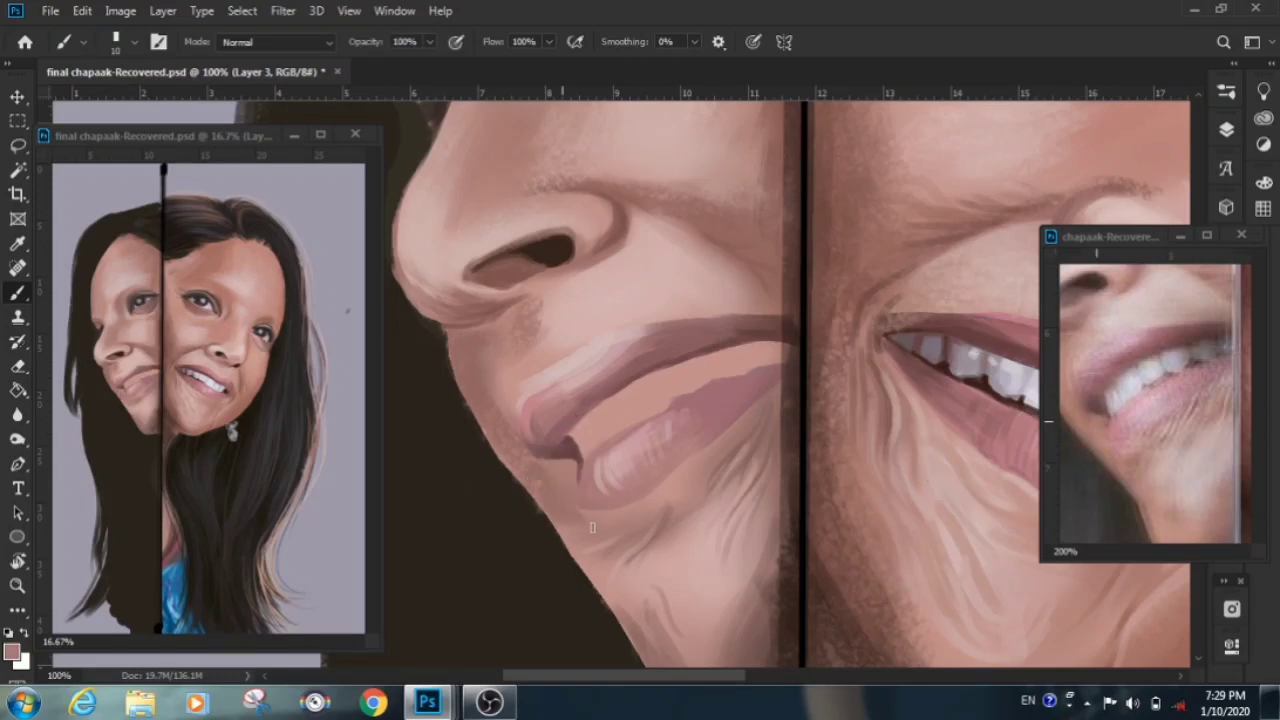
drag(664, 336, 553, 386)
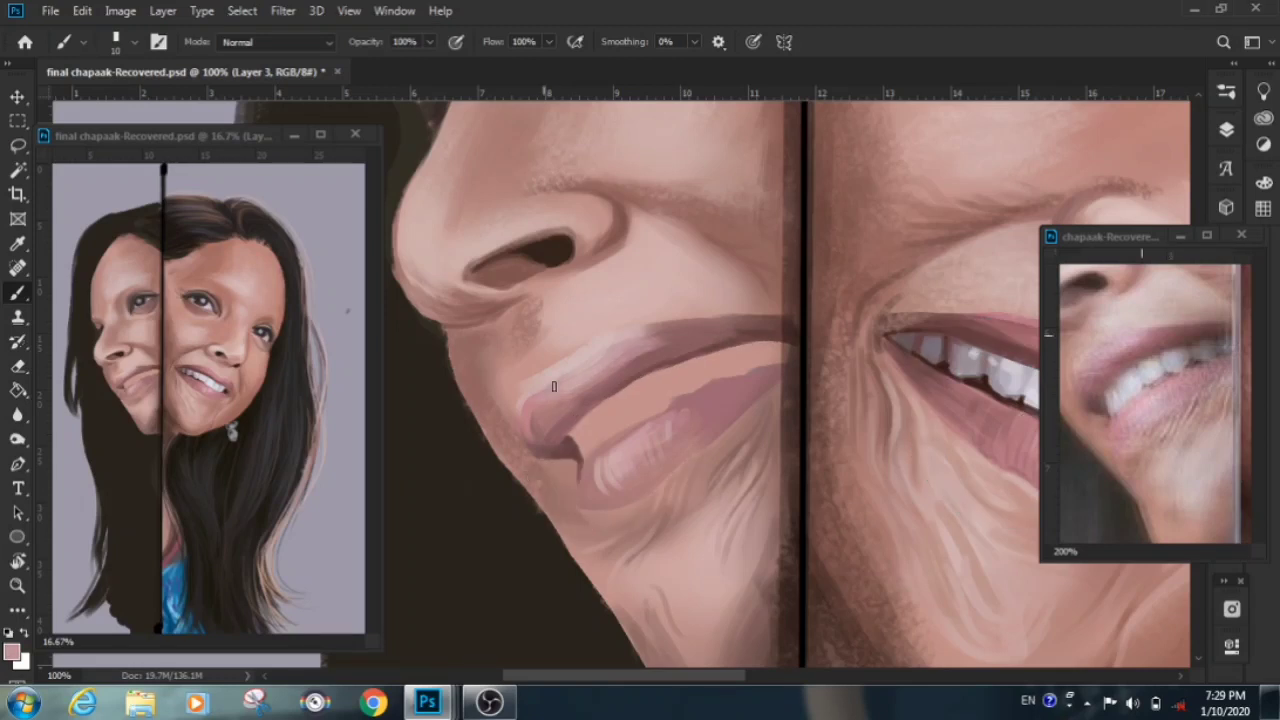
scroll(750, 330, up, 1)
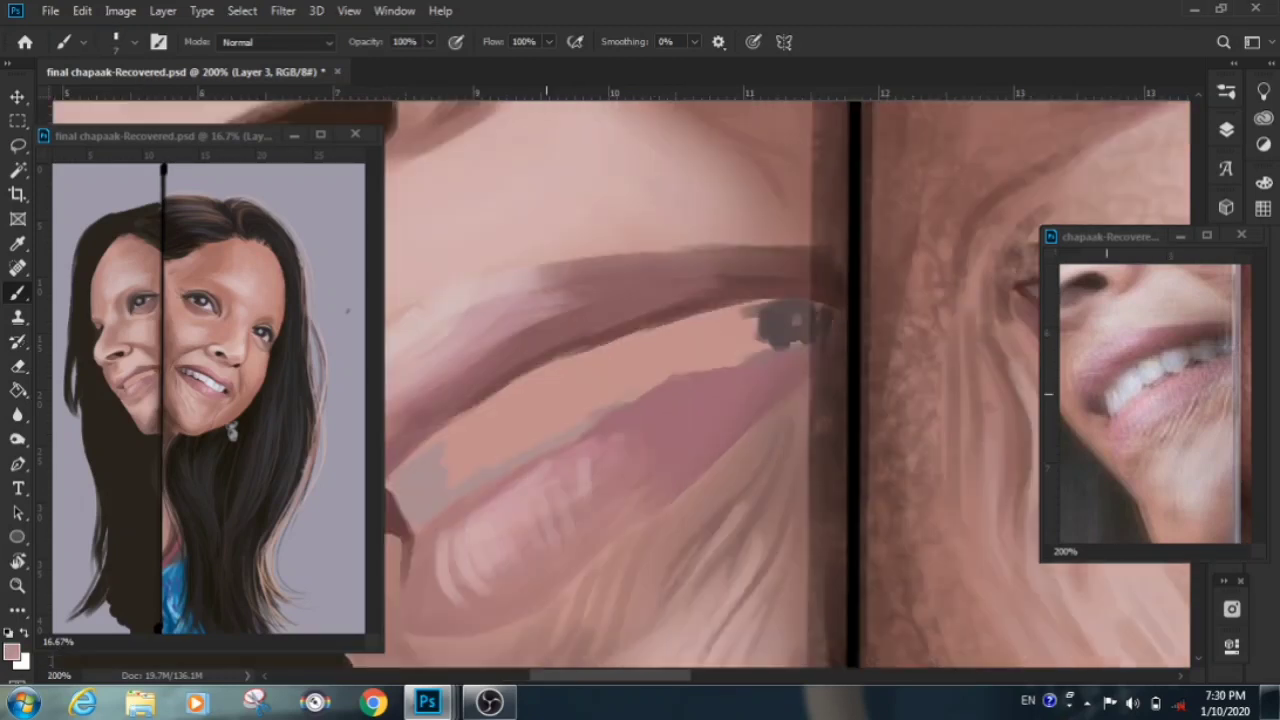
mouse_move(612, 405)
mouse_down()
mouse_move(748, 331)
mouse_move(805, 335)
mouse_move(715, 310)
mouse_up()
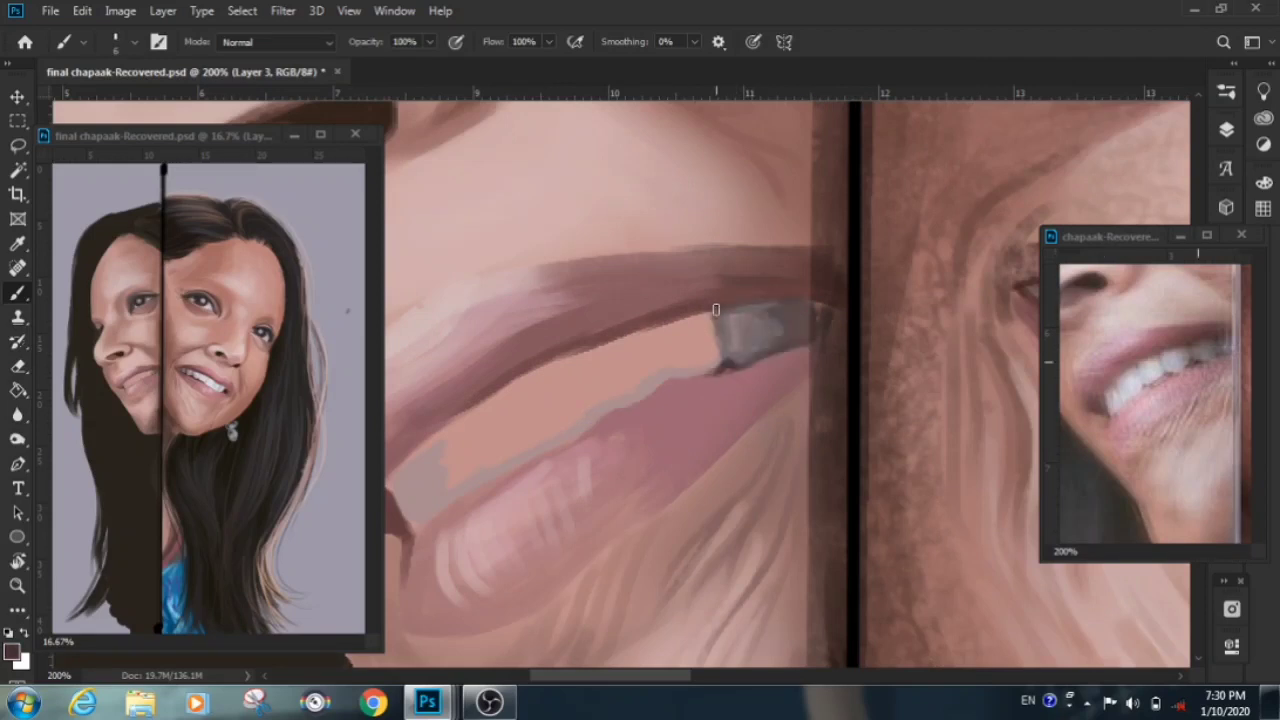
Paint and brighten light teeth across the smile, then zoom out to the whole portrait
drag(700, 330, 670, 365)
drag(505, 415, 410, 500)
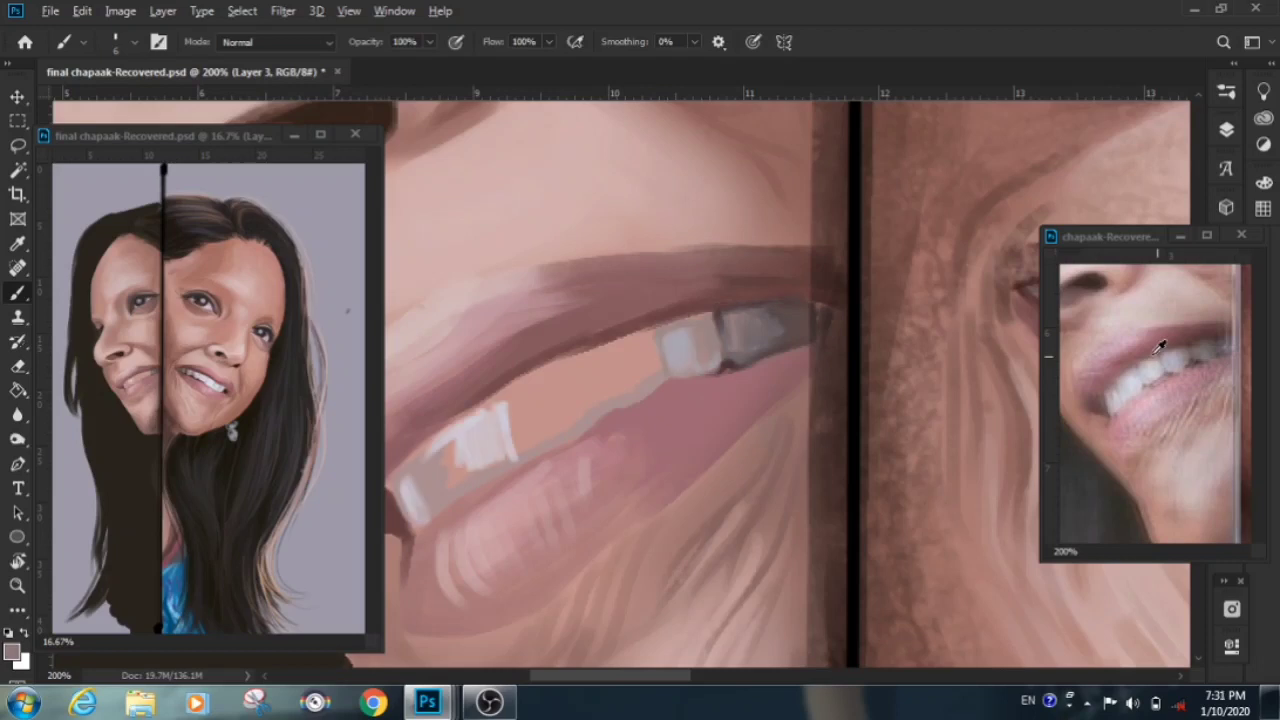
mouse_move(592, 371)
mouse_down()
mouse_move(636, 388)
mouse_move(506, 393)
mouse_up()
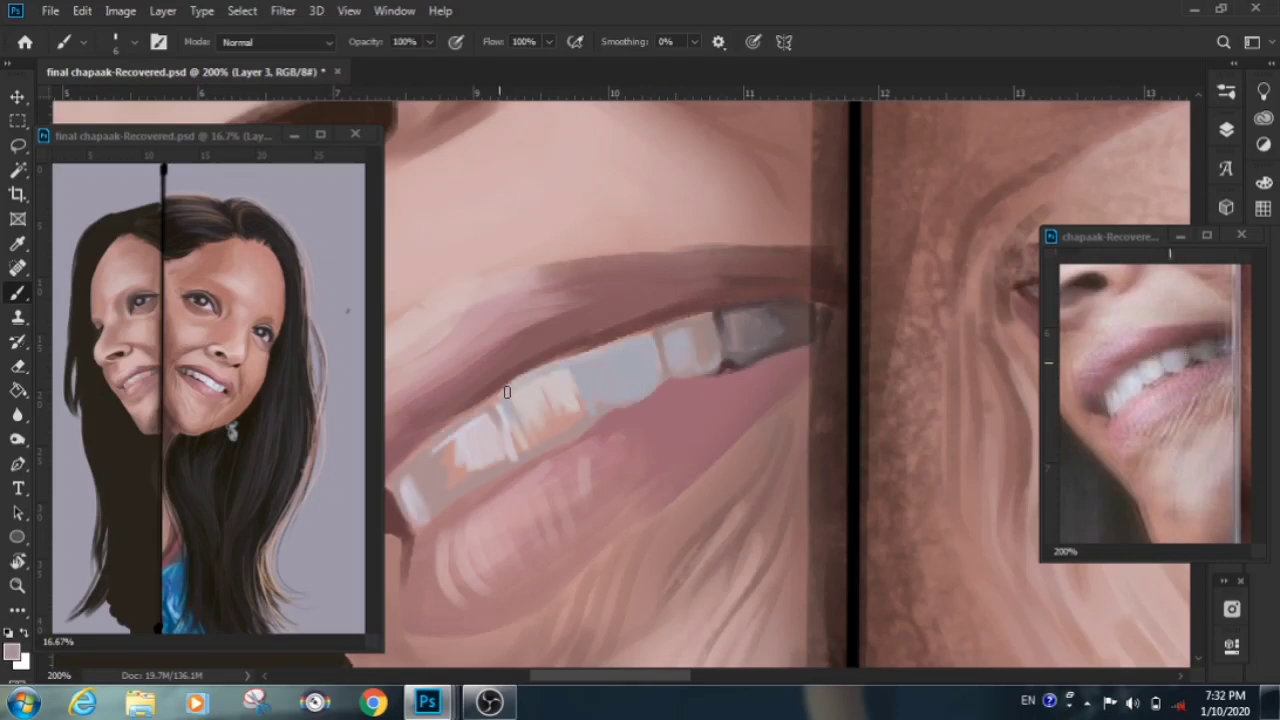
drag(506, 392, 571, 428)
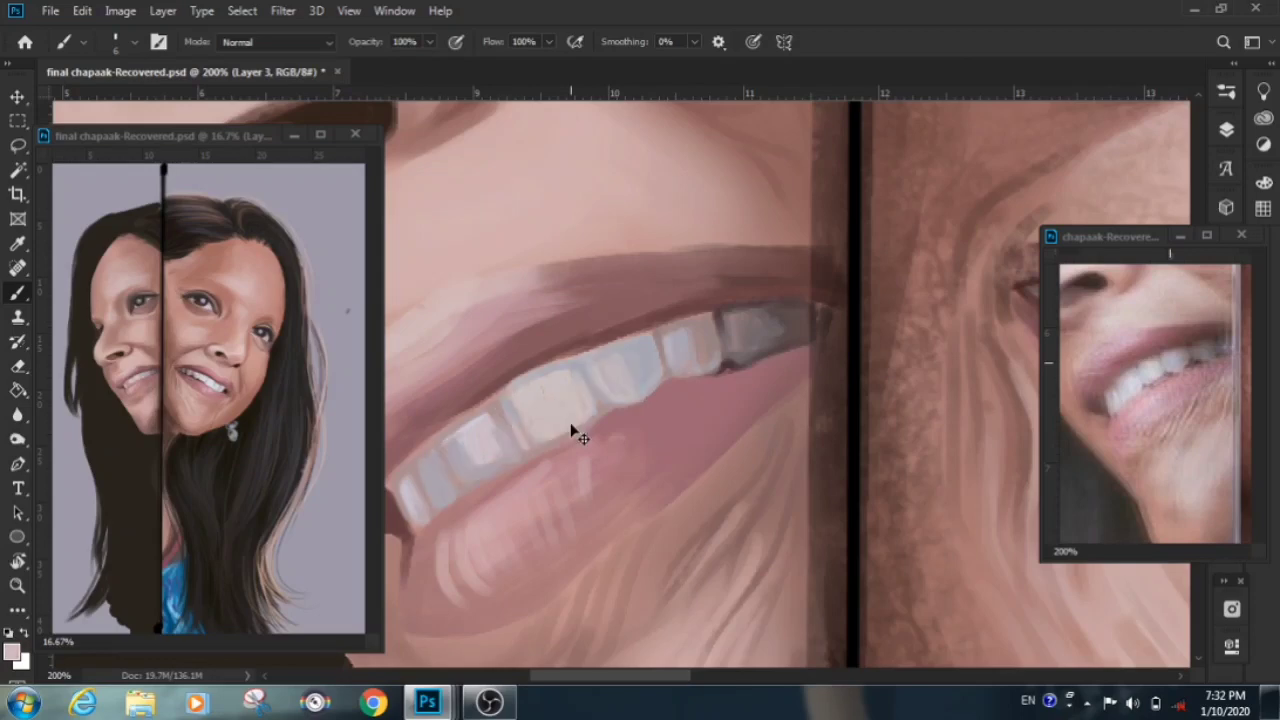
key(ctrl+minus)
key(ctrl+minus)
key(ctrl+minus)
key(F7)
Select the 'hair' layer and add a new empty Layer 13 above it
click(1188, 358)
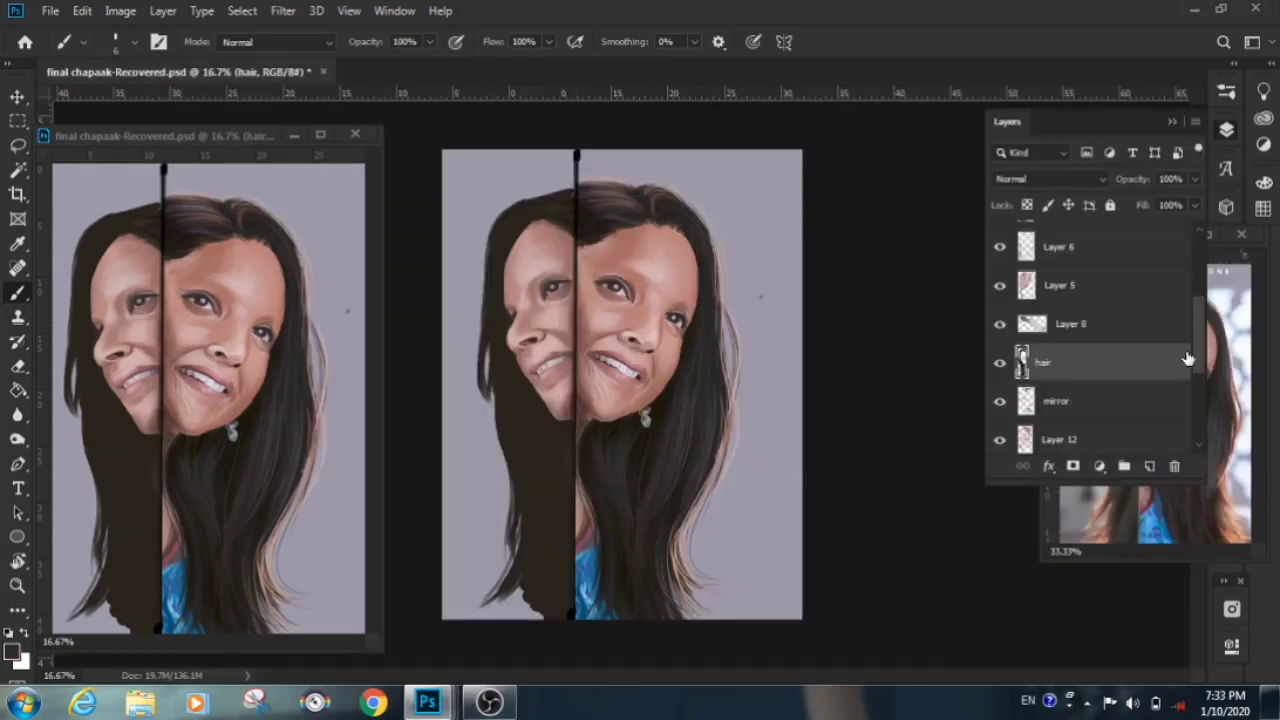
key(F7)
key(ctrl+shift+alt+n)
key(ctrl+plus)
right_click(622, 380)
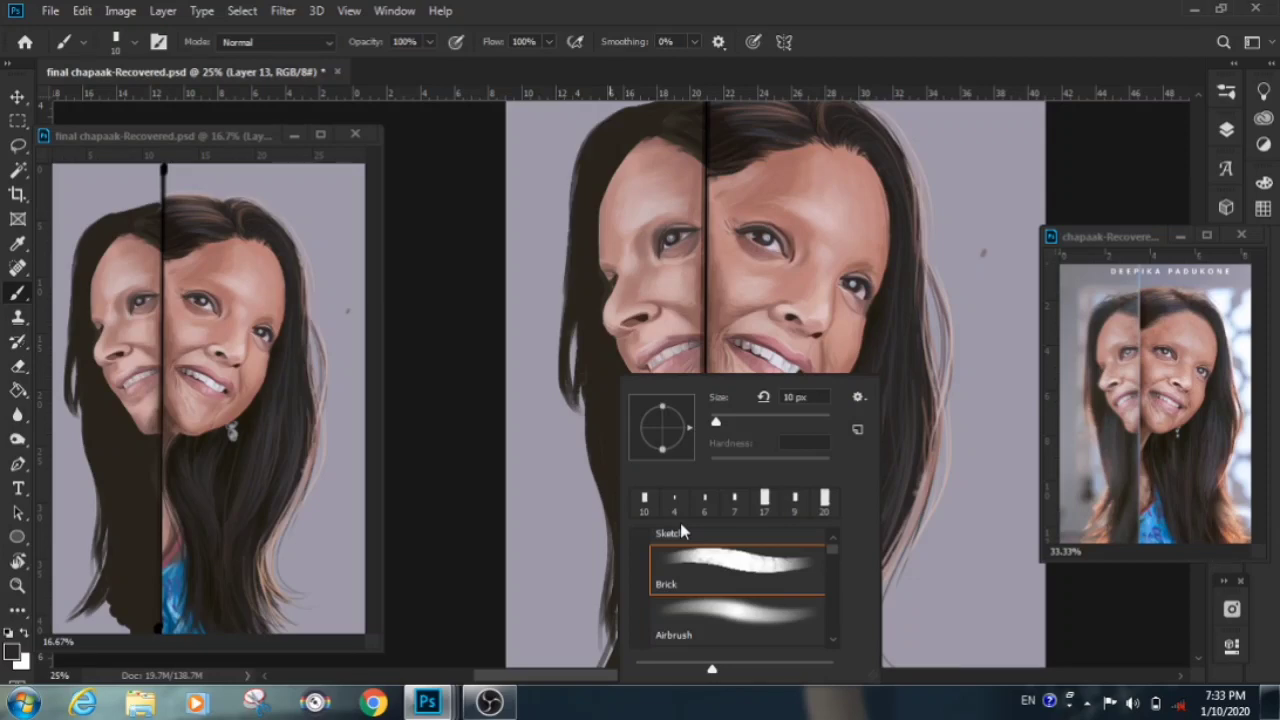
key(Escape)
Add a second empty layer, Layer 14, above the hair
key(ctrl+plus)
key(ctrl+plus)
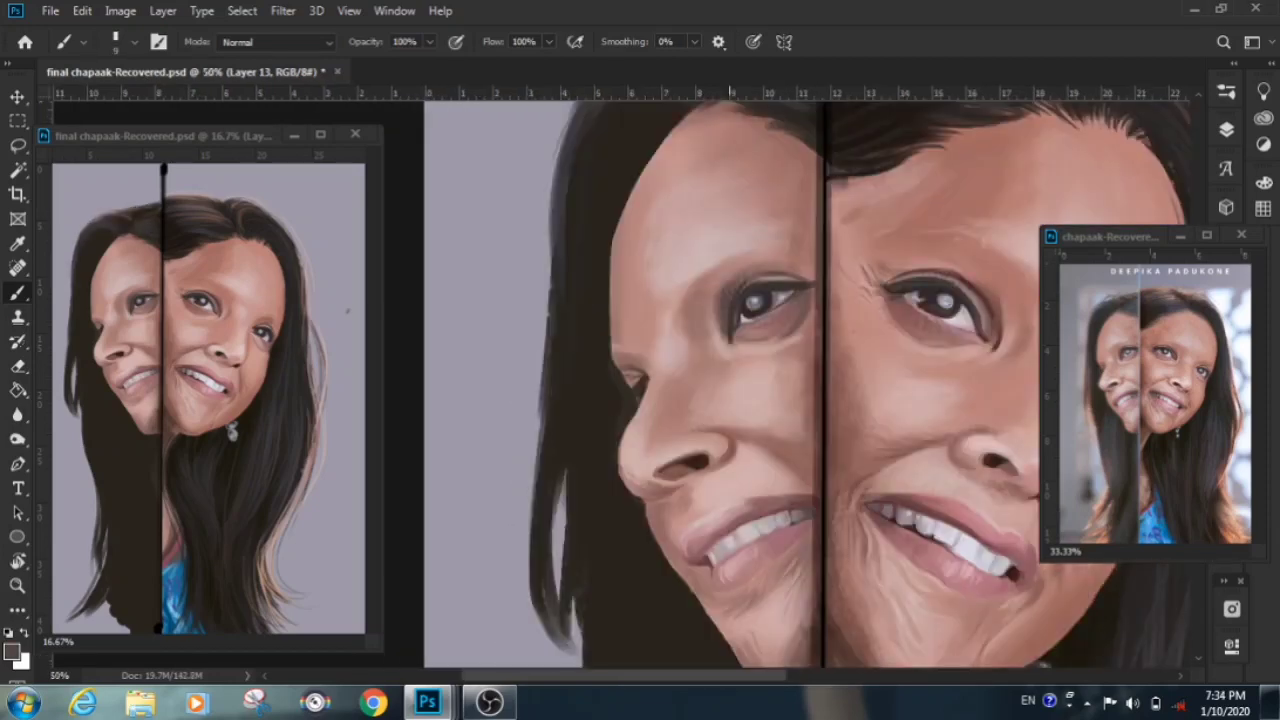
scroll(731, 400, down, 3)
key(ctrl+minus)
key(ctrl+minus)
key(ctrl+minus)
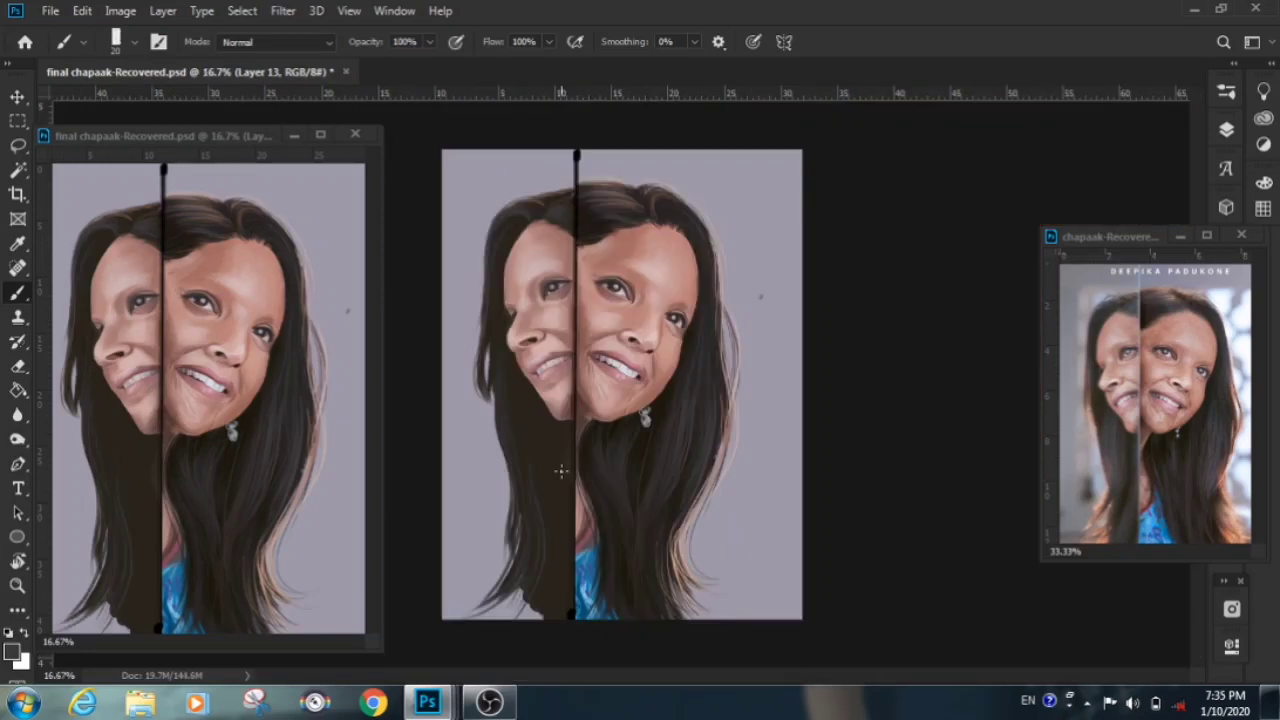
click(1226, 129)
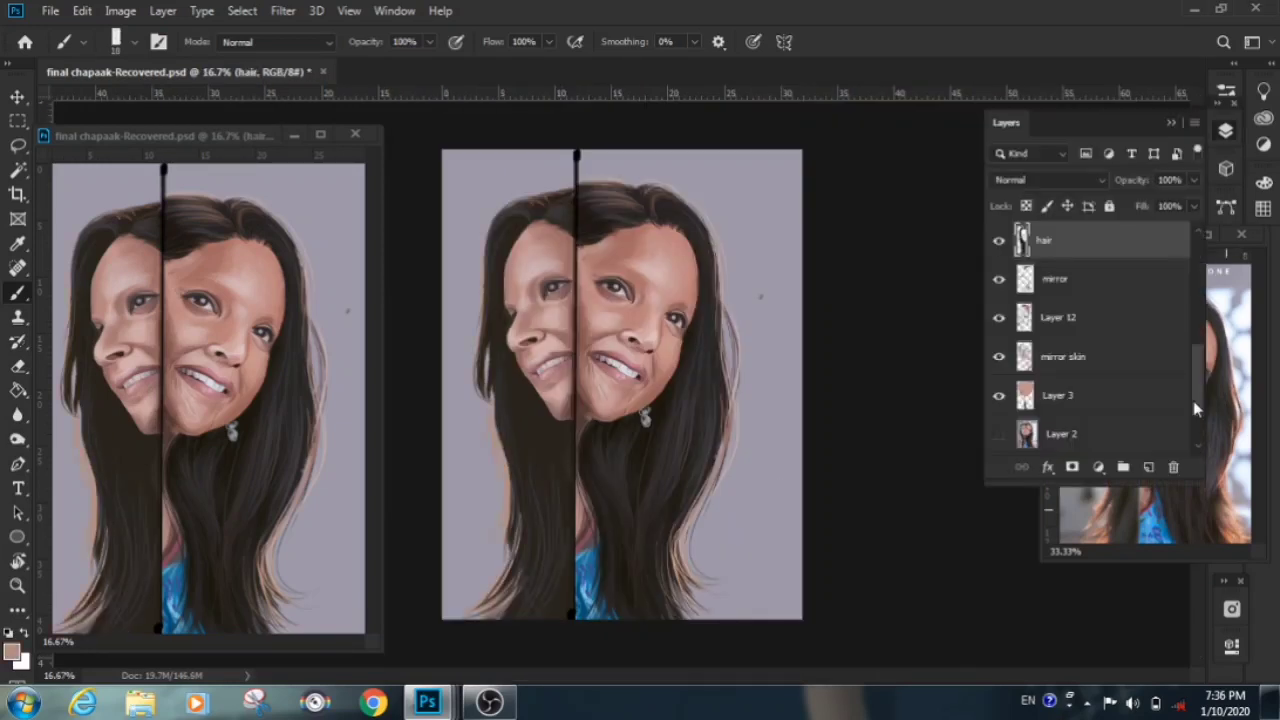
key(ctrl+shift+alt+n)
click(1019, 333)
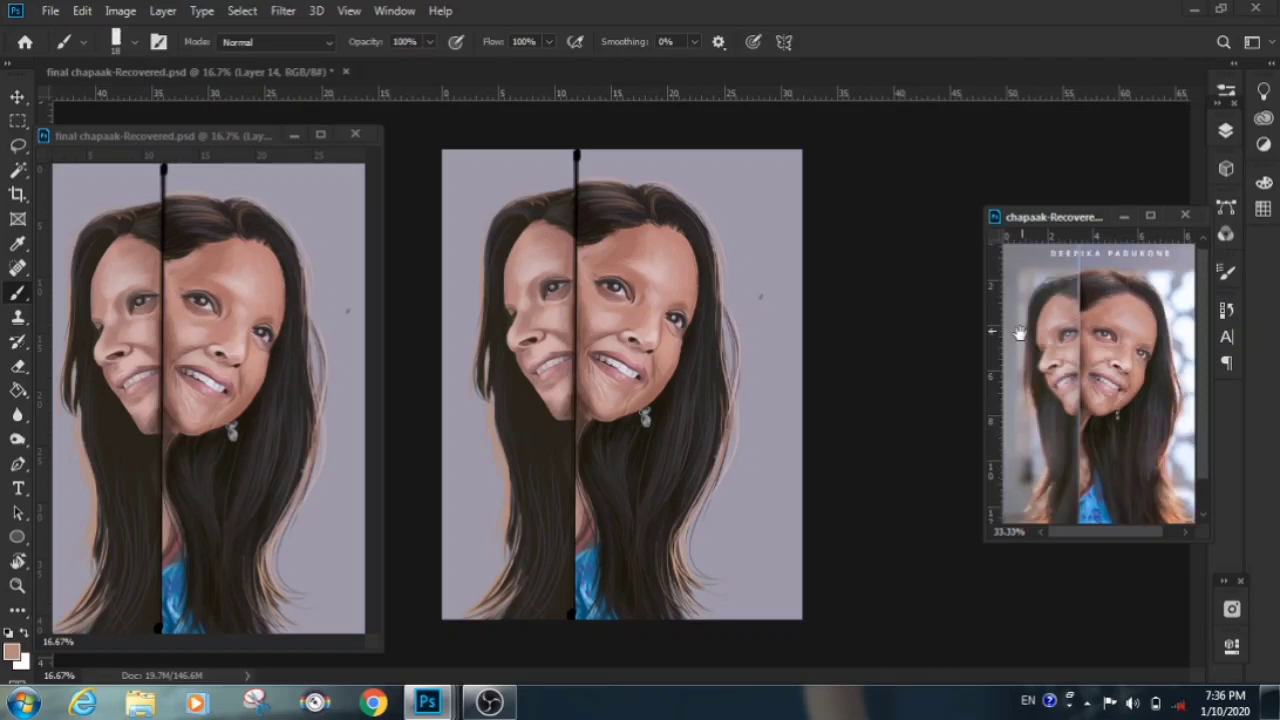
On Layer 14, paint soft grey background, then dab white bokeh circles with Sampled Brush 175
drag(490, 195, 470, 268)
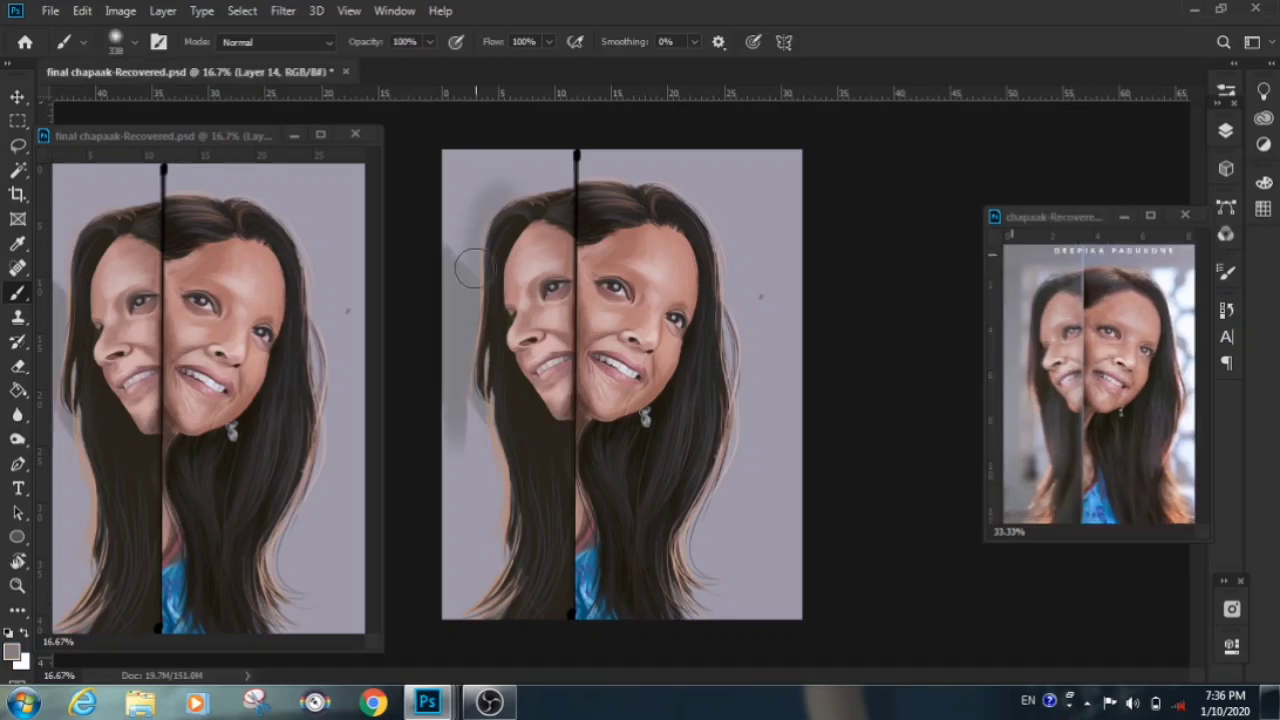
right_click(714, 371)
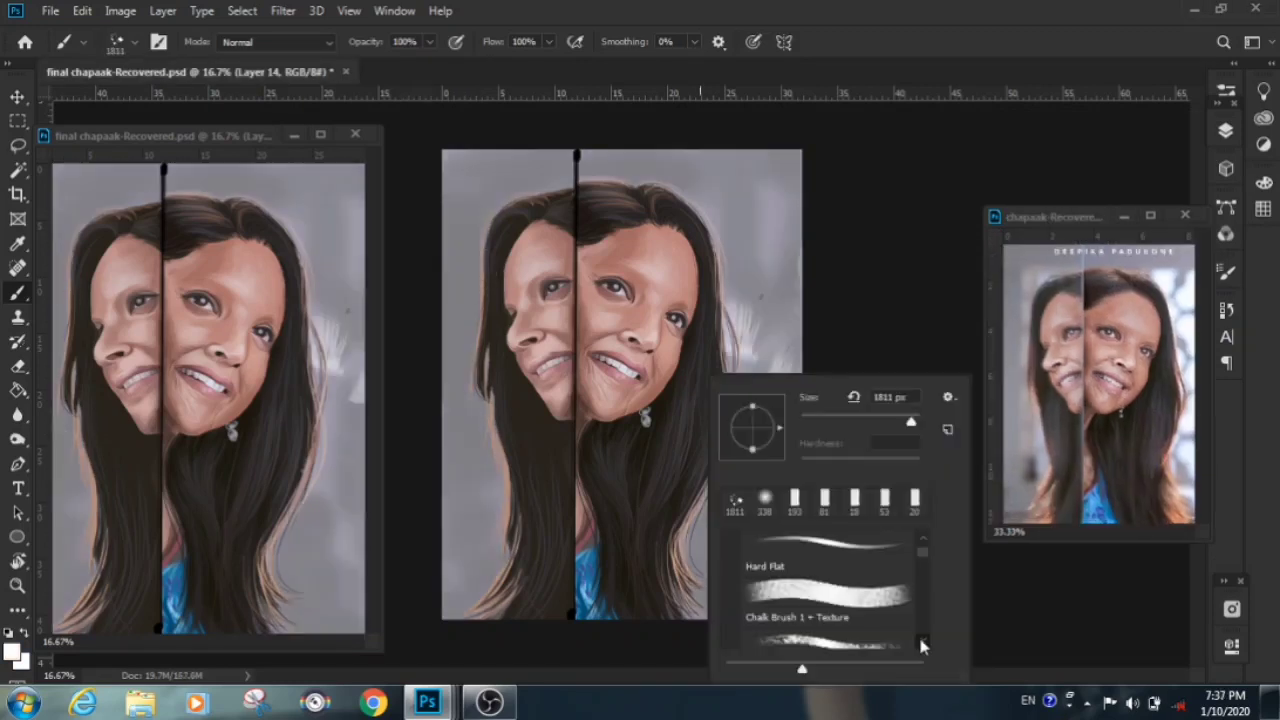
scroll(920, 600, down, 3)
scroll(920, 600, down, 3)
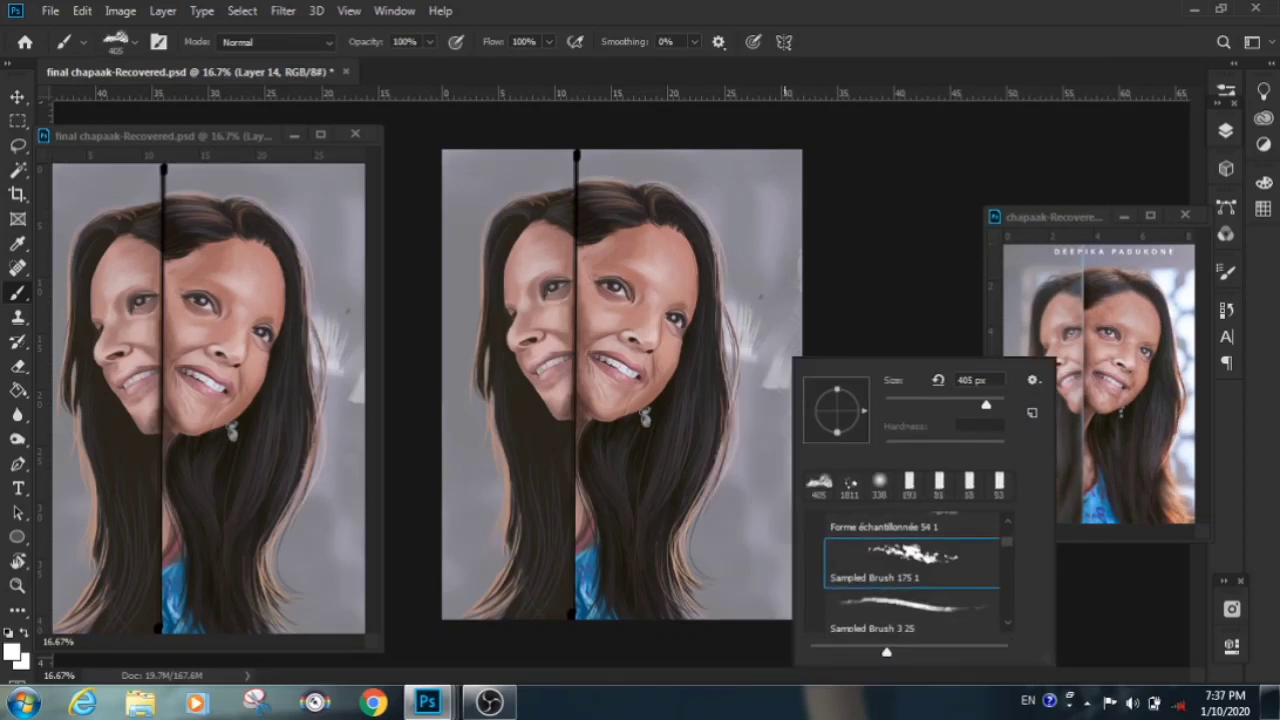
drag(690, 185, 750, 478)
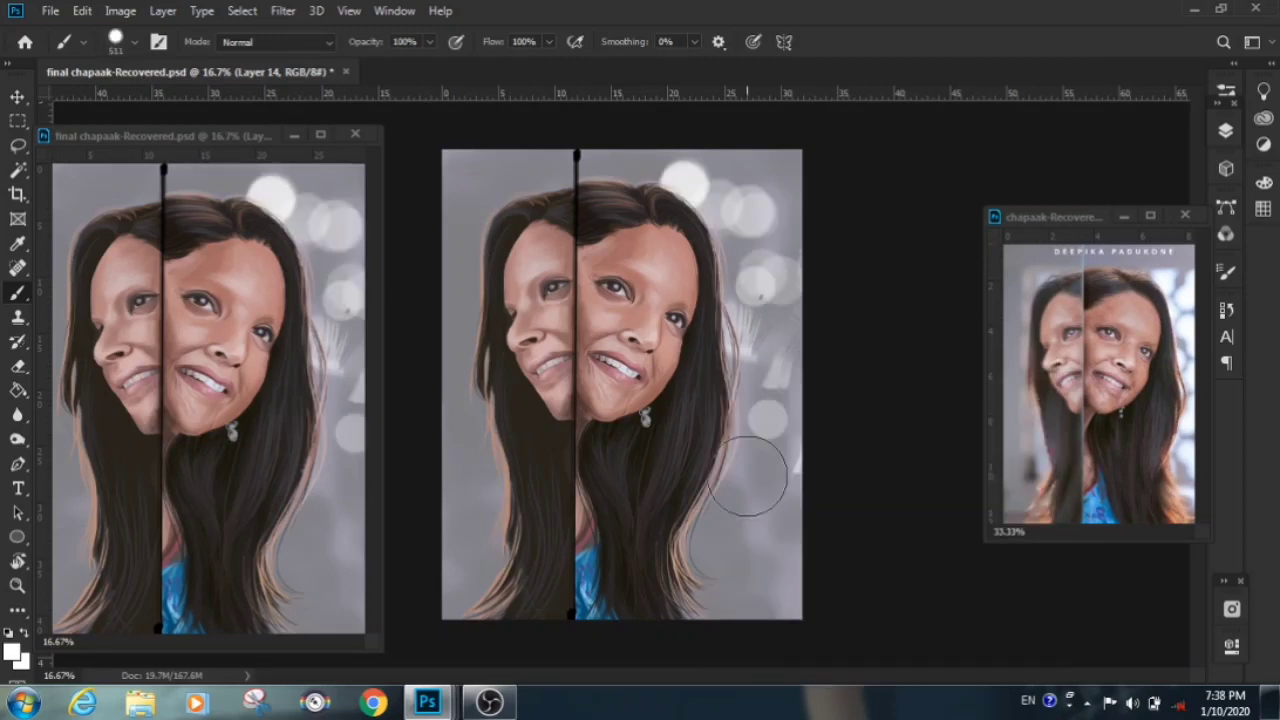
drag(750, 478, 770, 380)
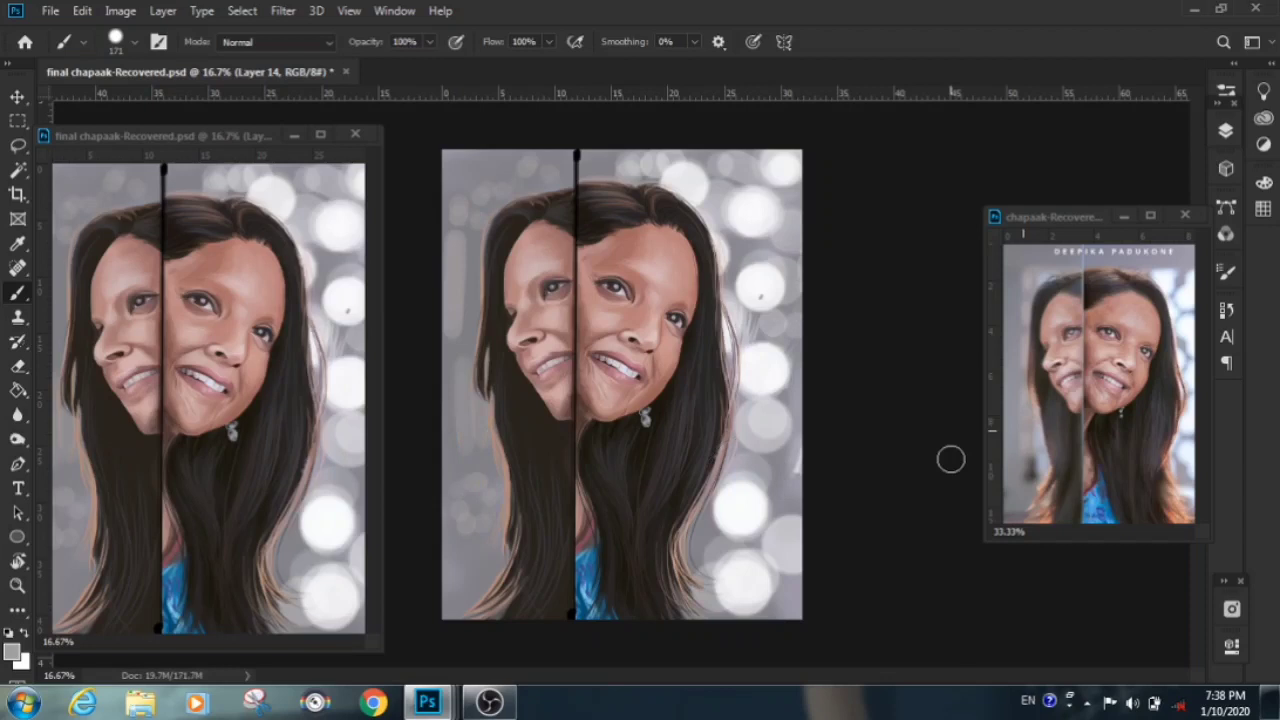
right_click(860, 494)
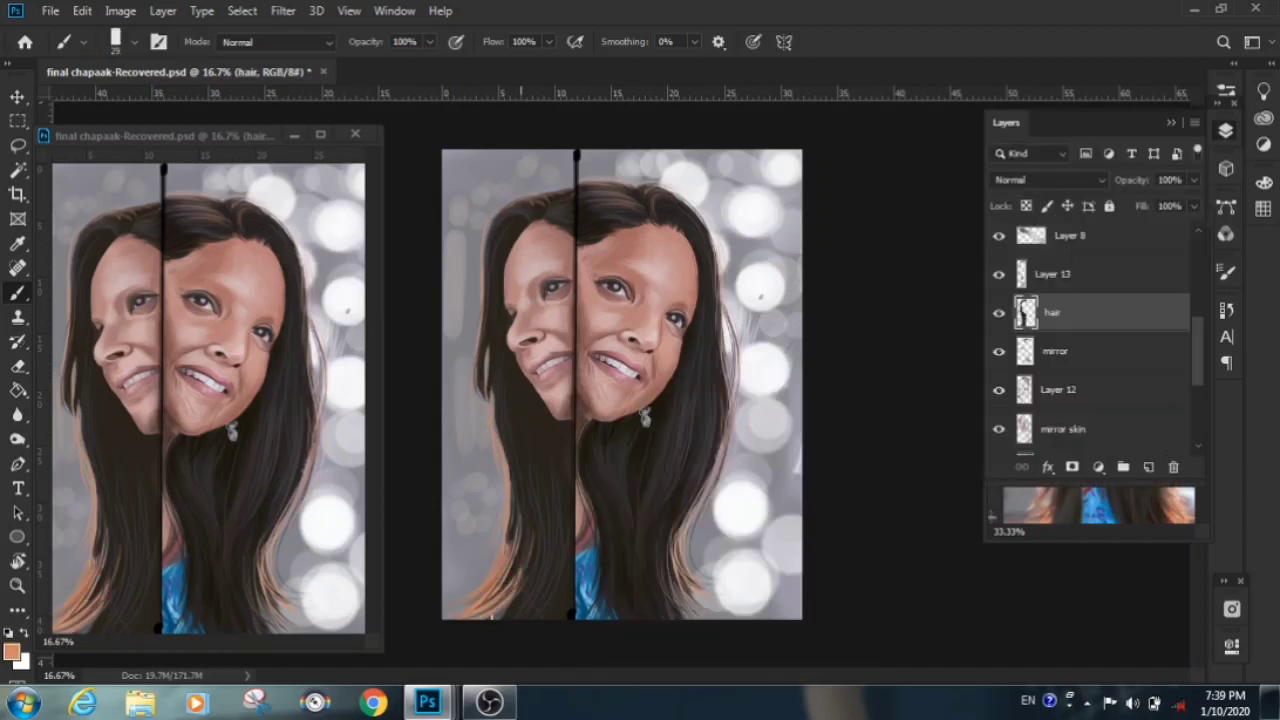